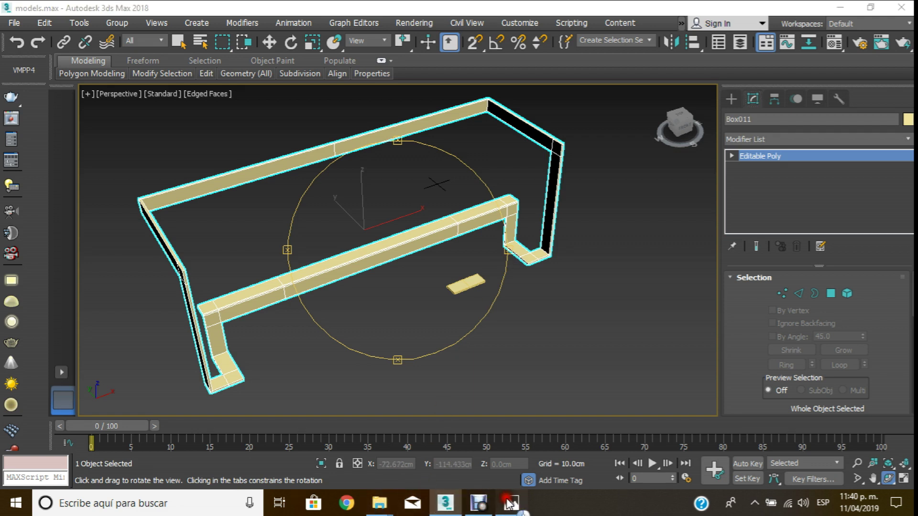
- View the grey, dark red and beige sofa references (Sofá 2, Sofá 3) in Photos, then return to 3ds Max
left_click(510, 503)
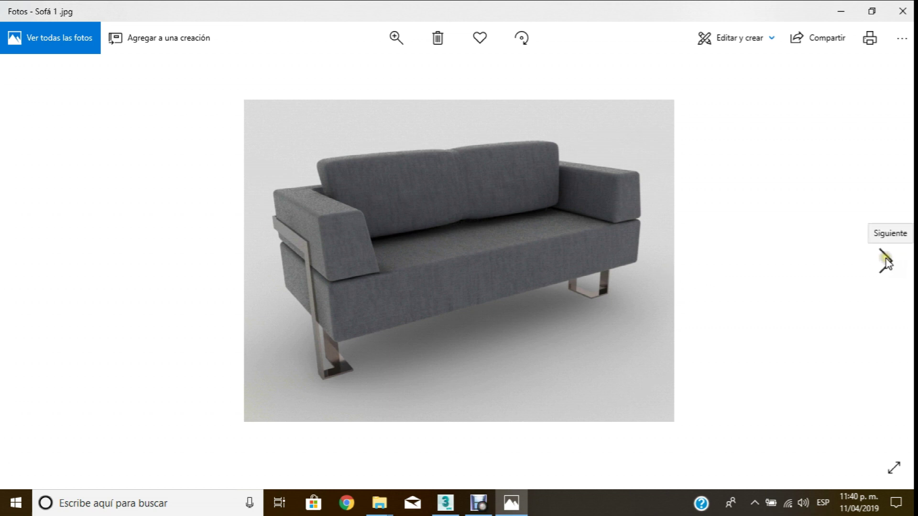
left_click(889, 261)
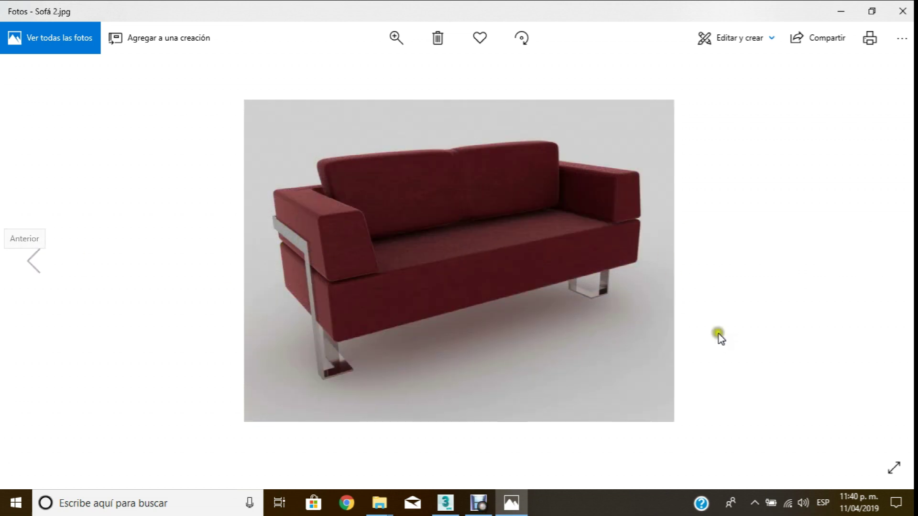
left_click(891, 255)
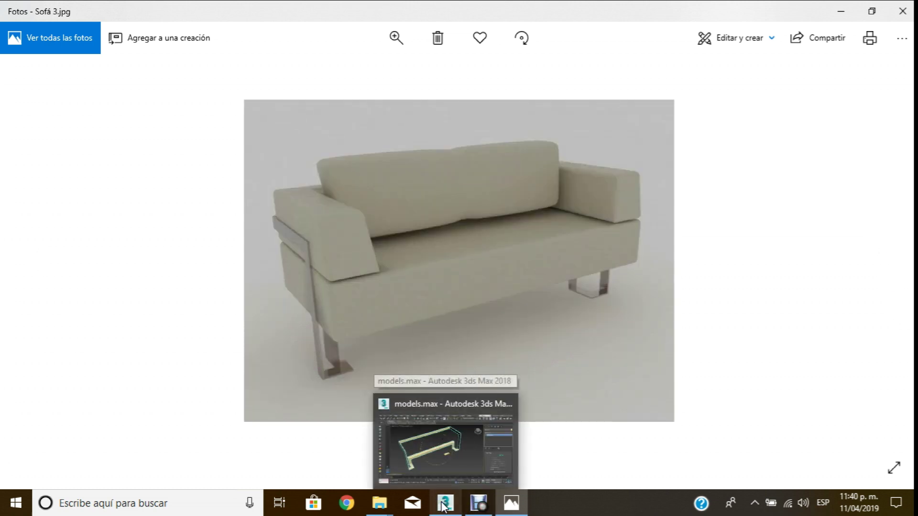
mouse_move(445, 503)
left_click(444, 447)
- Delete the VRay plane from the scene
scroll(361, 258, "down", 5)
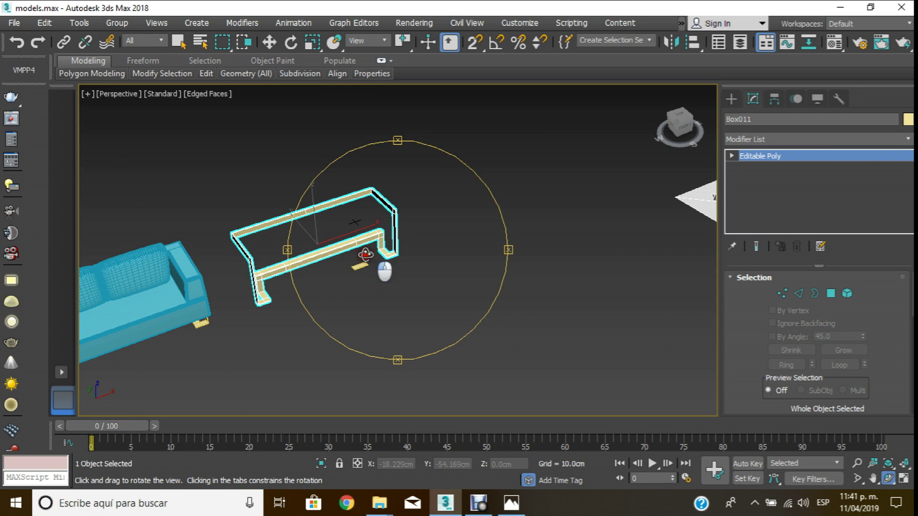
left_click(269, 42)
scroll(488, 211, "down", 2)
left_click(641, 200)
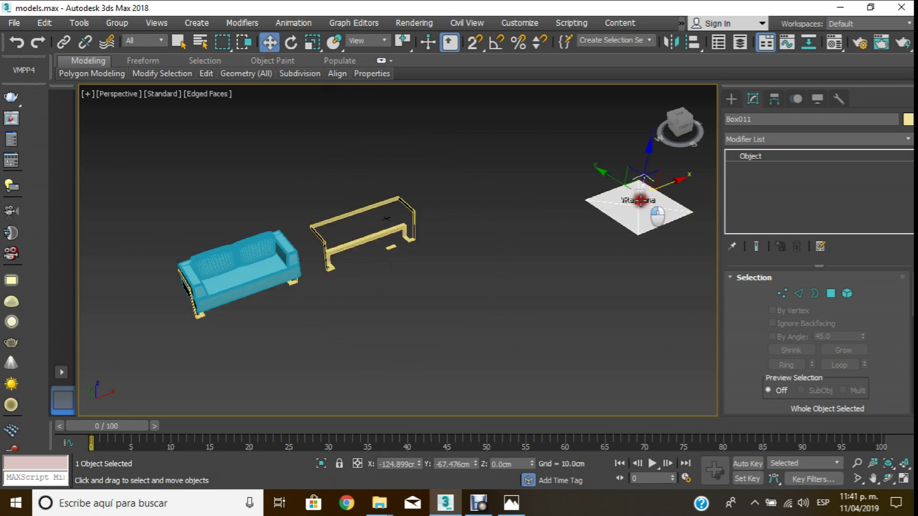
key("Delete")
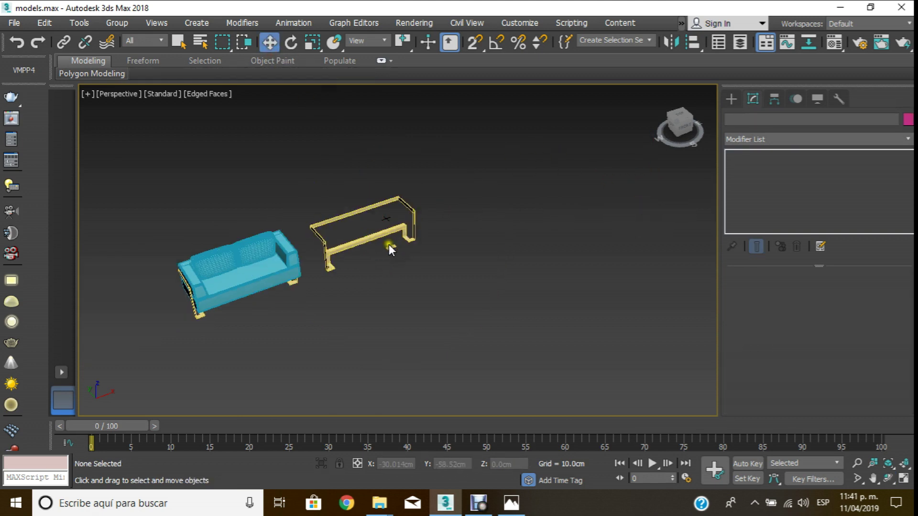
- Move the small slab Box004 far to the right along X, away from the bench
left_click(390, 246)
scroll(394, 253, "up", 4)
left_click_drag(400, 264, 581, 198)
middle_click_drag(603, 210, 556, 225)
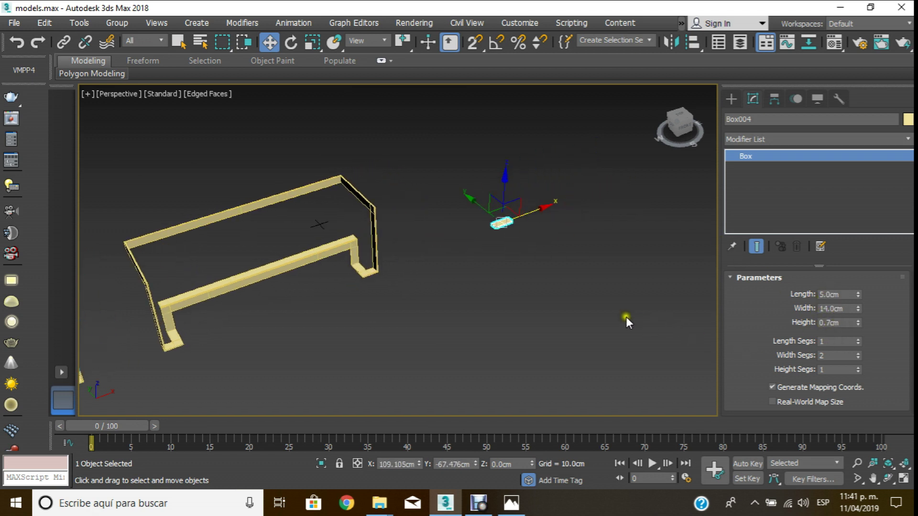
scroll(509, 219, "up", 3)
scroll(447, 258, "up", 2)
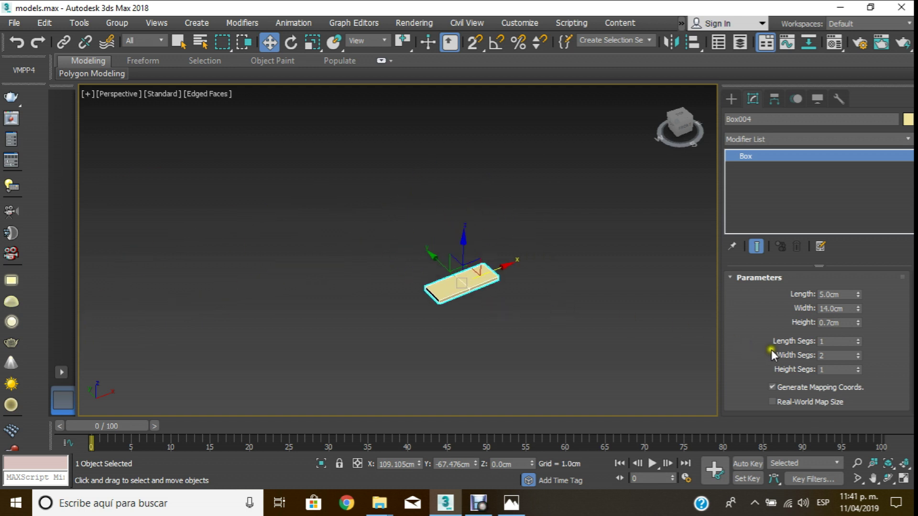
scroll(489, 320, "up", 3)
scroll(421, 293, "up", 3)
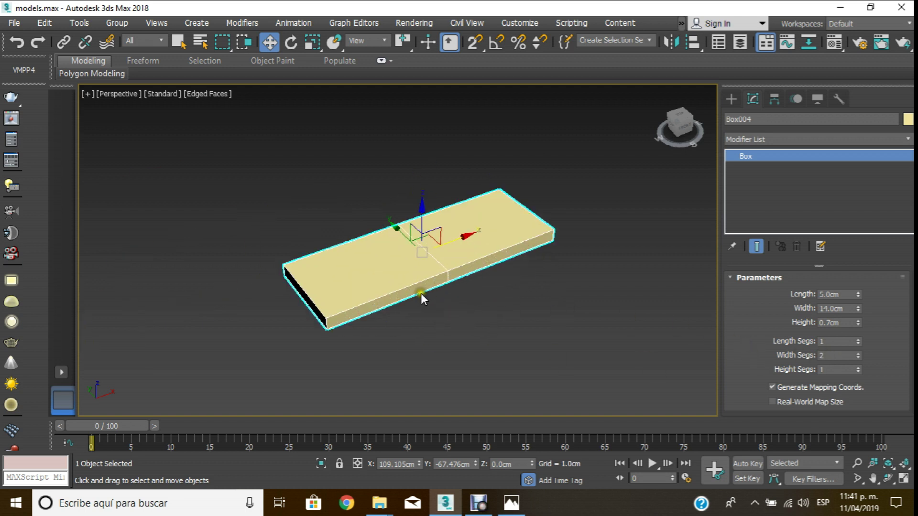
middle_click_drag(421, 289, 353, 244)
scroll(320, 224, "down", 2)
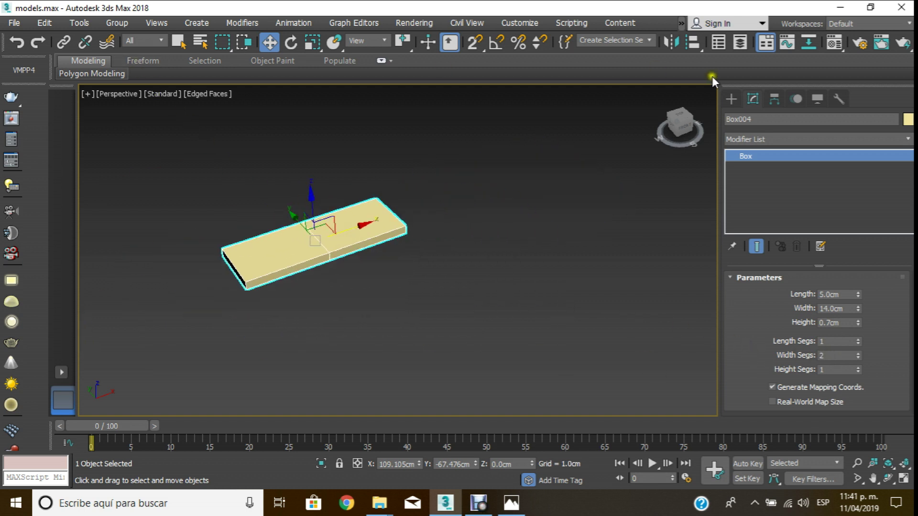
- Check the VRayProxy object type in the Create panel and the slab's parameters
left_click(732, 99)
left_click(777, 182)
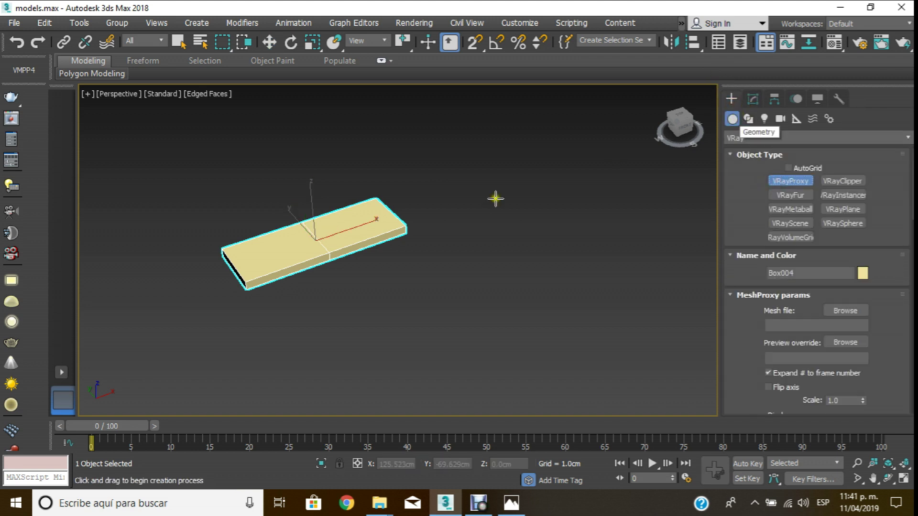
left_click(753, 99)
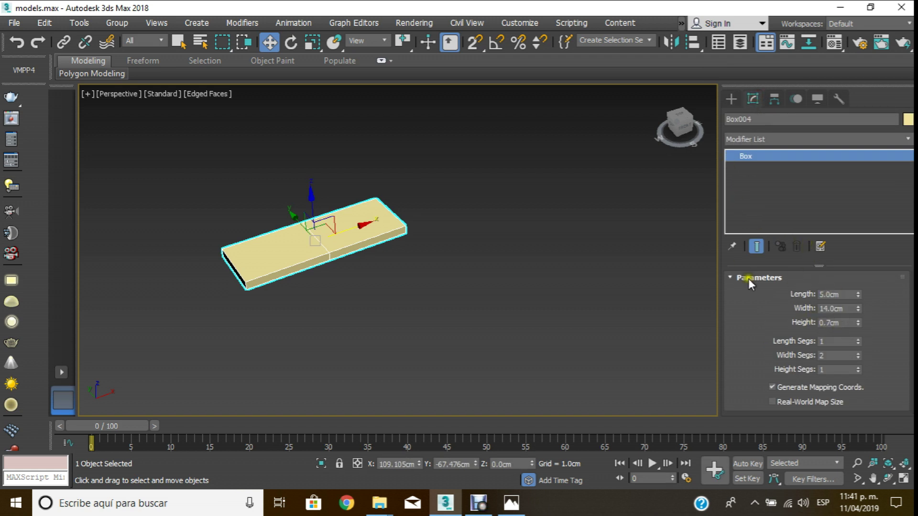
left_click(731, 99)
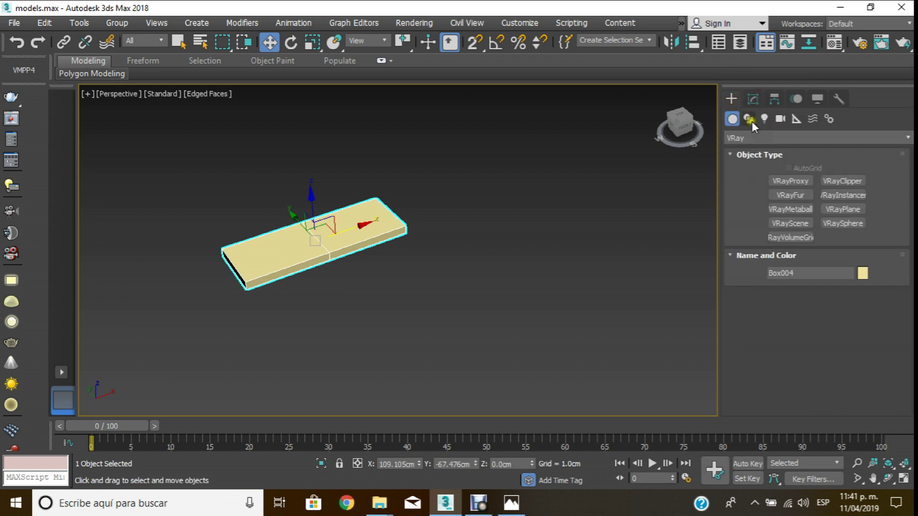
- Draw a new Standard Primitives box beside the slab
left_click(738, 137)
left_click(755, 151)
left_click(790, 181)
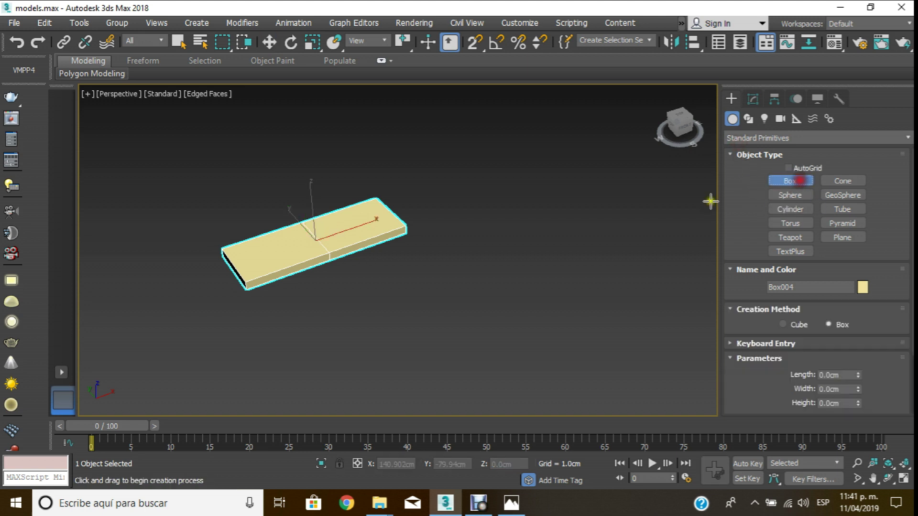
left_click_drag(277, 322, 478, 303)
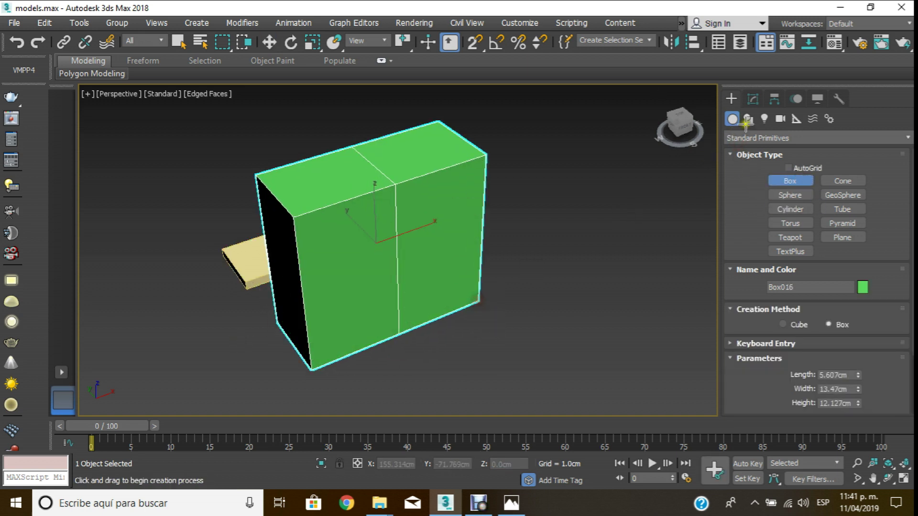
left_click(580, 287)
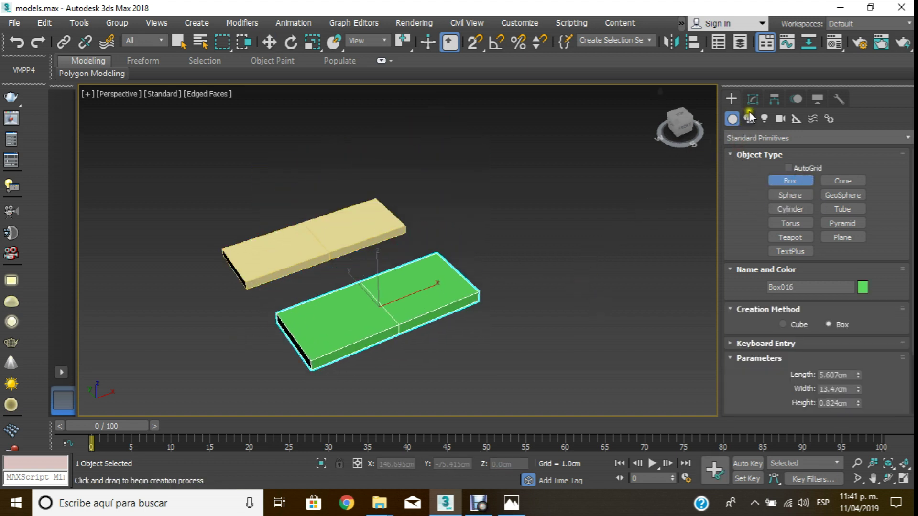
left_click(753, 99)
- Size the new box to Length 5, Width 14, Height 0.7 cm
double_click(848, 295)
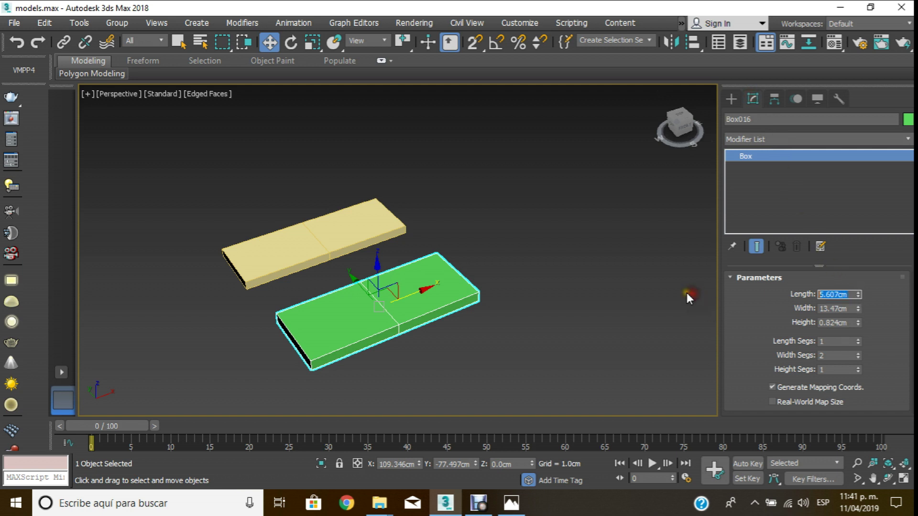
type("5")
key("Tab")
type("1")
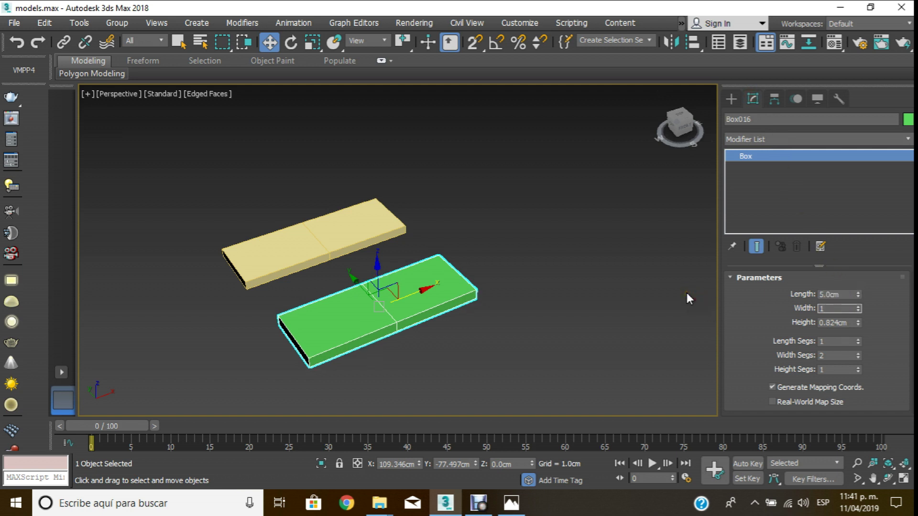
type("4")
key("Return")
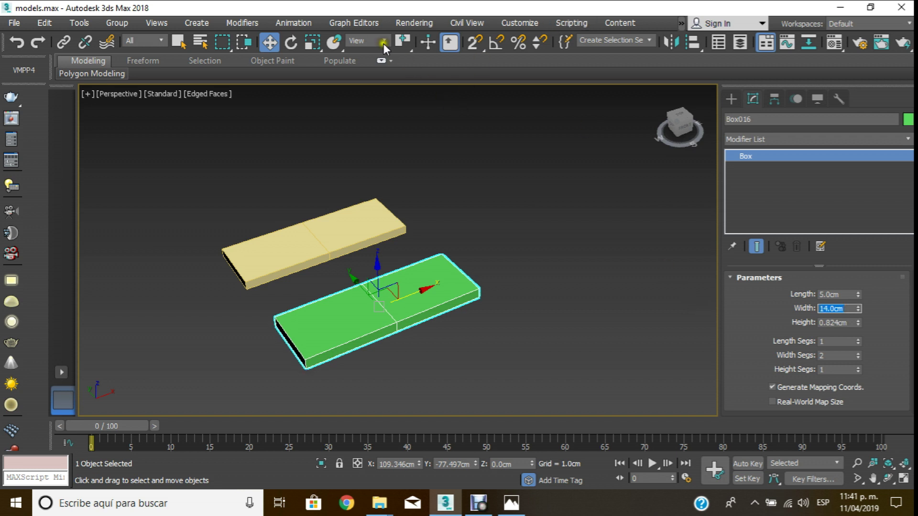
key("Tab")
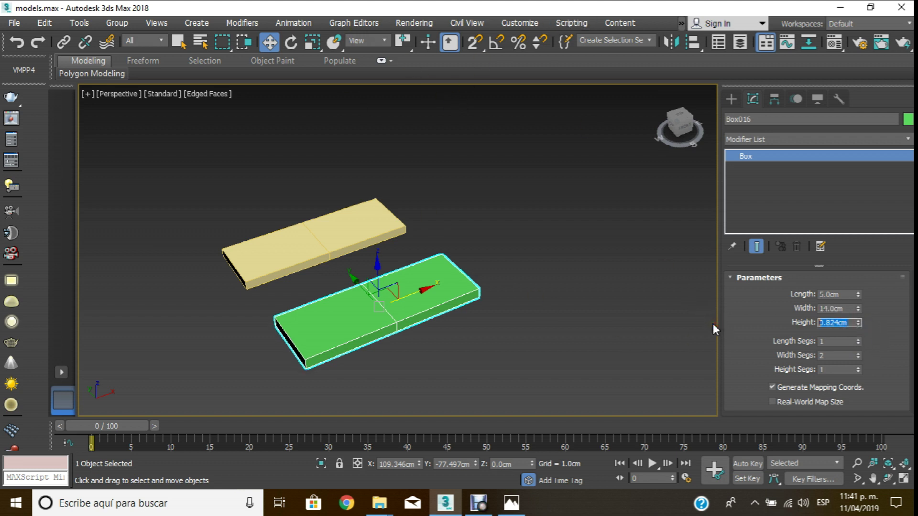
type(".7")
key("Return")
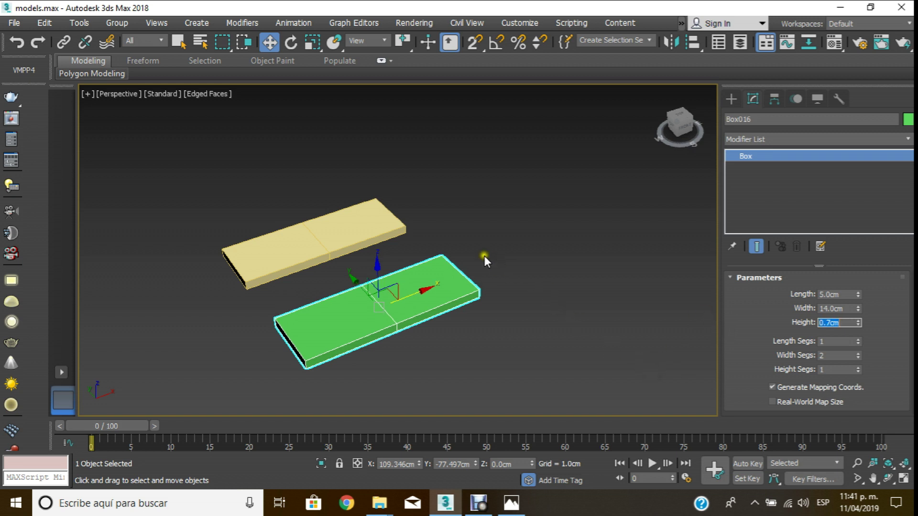
scroll(484, 256, "down", 1)
scroll(462, 256, "down", 3)
scroll(445, 268, "down", 2)
- Delete the newly drawn green box
scroll(430, 275, "up", 2)
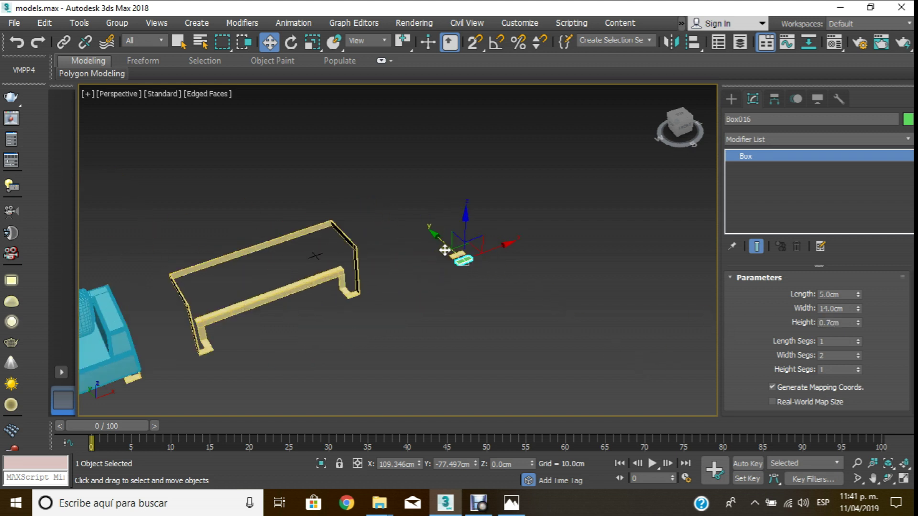
scroll(445, 250, "up", 3)
left_click(269, 41)
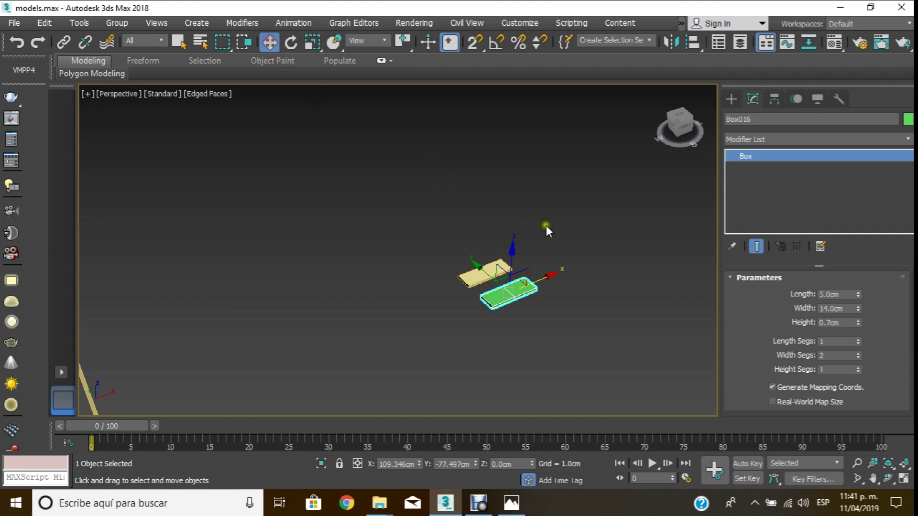
key("Delete")
- Select the small slab Box004 and zoom in on it
scroll(621, 191, "down", 4)
scroll(632, 184, "down", 1)
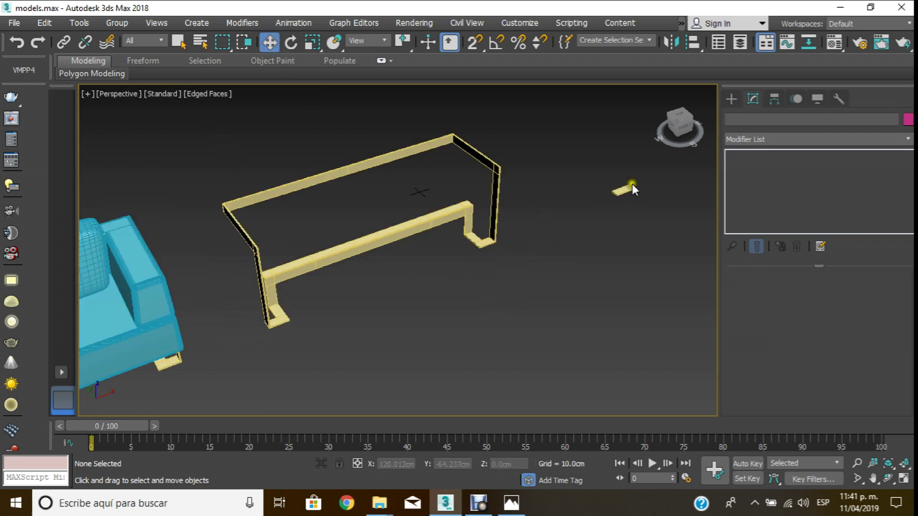
left_click(629, 185)
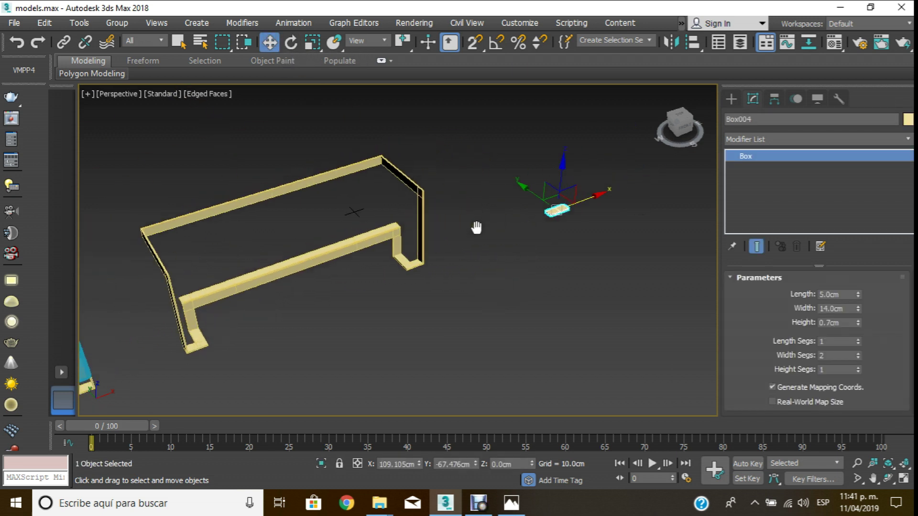
scroll(526, 230, "up", 5)
scroll(553, 194, "down", 2)
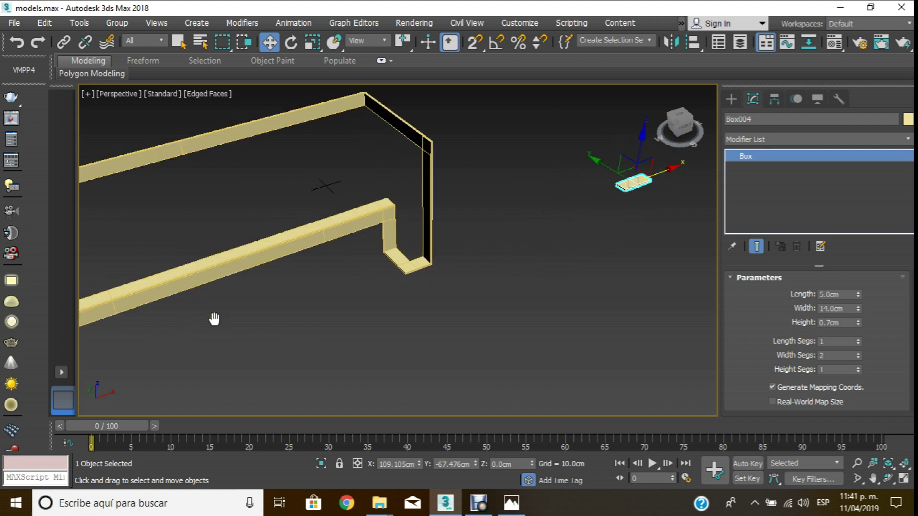
scroll(214, 317, "down", 2)
scroll(356, 364, "up", 6)
scroll(386, 383, "up", 3)
scroll(386, 382, "down", 1)
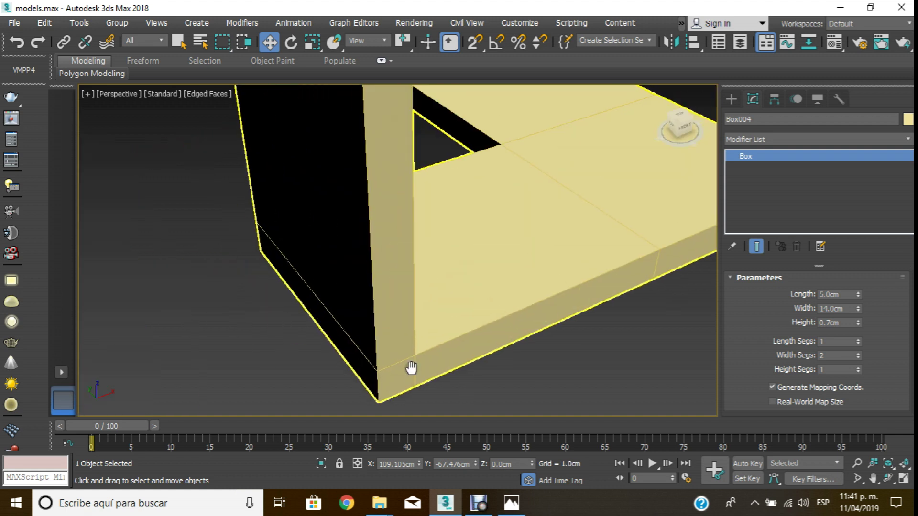
scroll(409, 368, "down", 3)
scroll(445, 320, "down", 2)
scroll(432, 254, "down", 2)
scroll(432, 254, "up", 3)
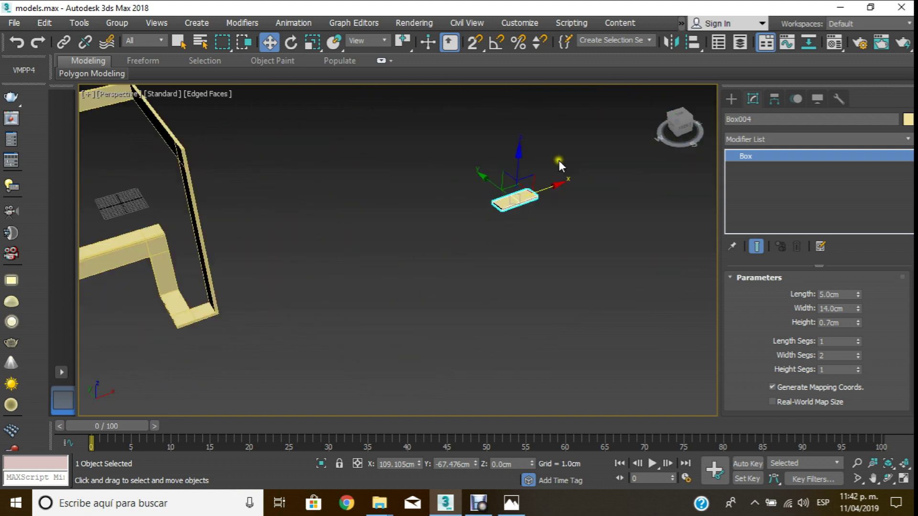
scroll(542, 188, "up", 2)
scroll(537, 232, "up", 2)
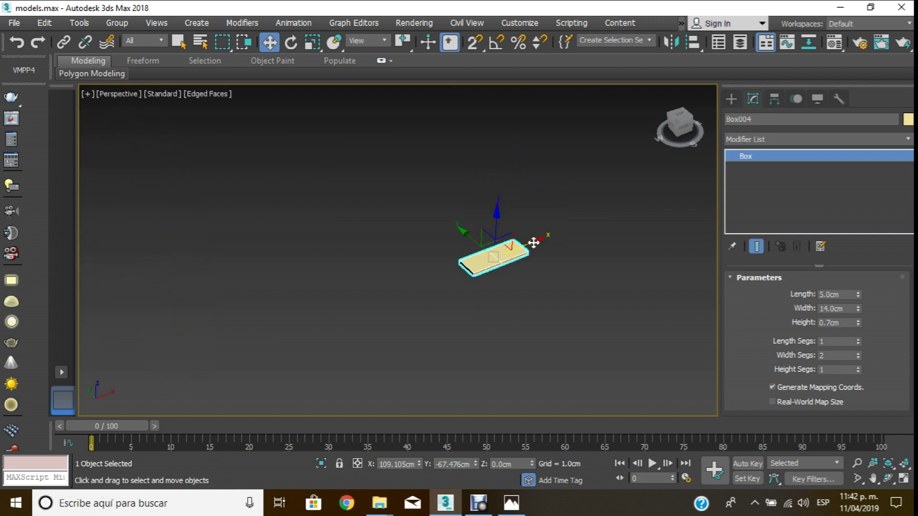
- Shift-drag a copy of Box004 beside the original, confirming Clone Options
left_click_drag(519, 249, 368, 312, "shift")
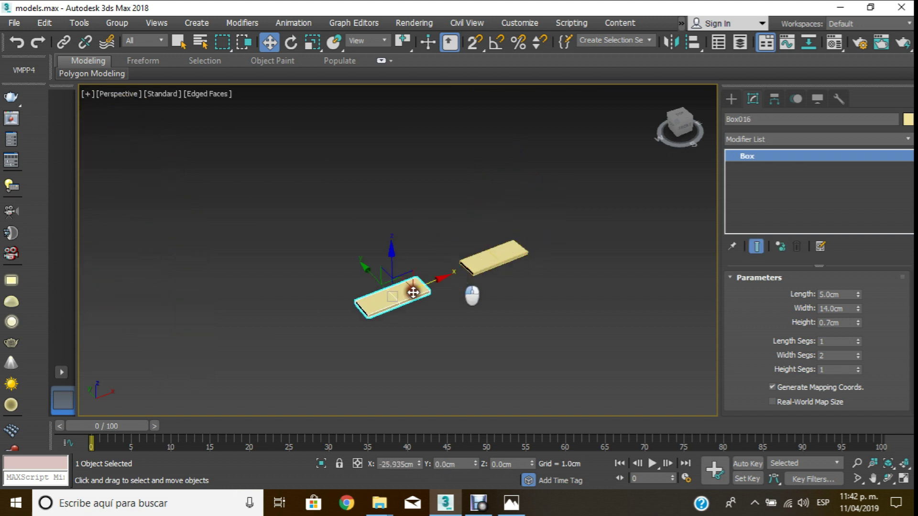
left_click(464, 313)
middle_click_drag(465, 313, 529, 268)
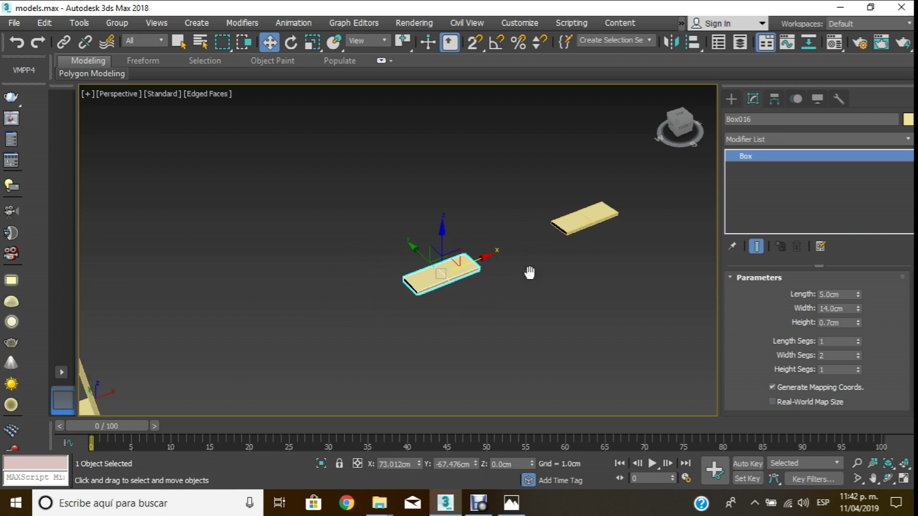
scroll(421, 278, "up", 3)
- Convert the copied box to Editable Poly and select its end face at Polygon level
right_click(419, 273)
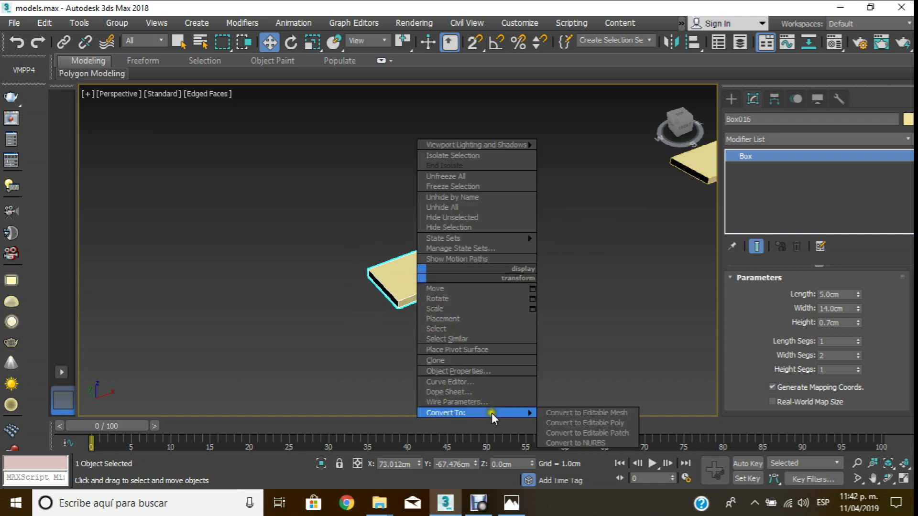
left_click(600, 421)
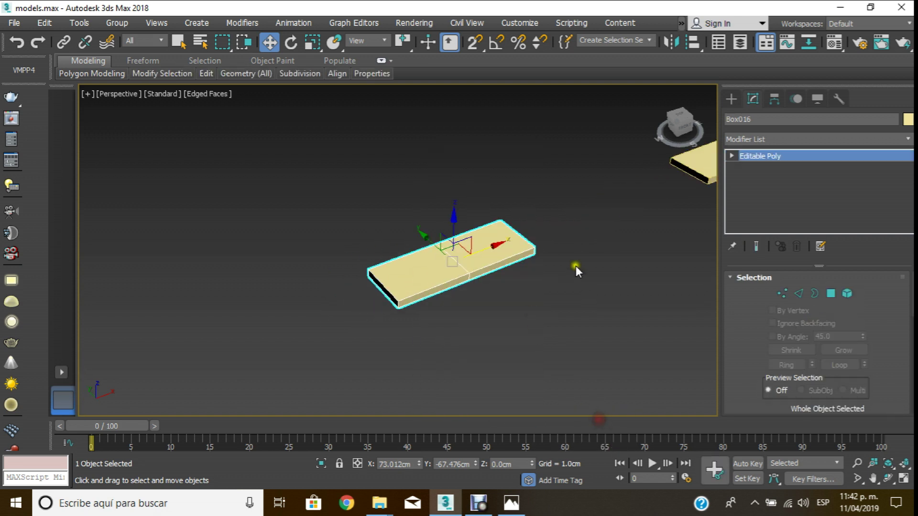
left_click(732, 156)
left_click(766, 202)
scroll(360, 274, "up", 2)
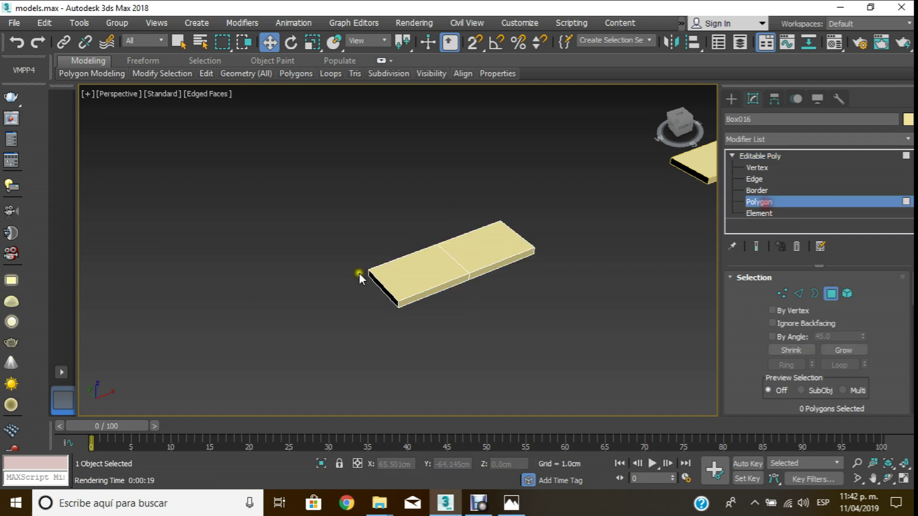
scroll(400, 302, "up", 2)
scroll(412, 296, "up", 2)
left_click(416, 294)
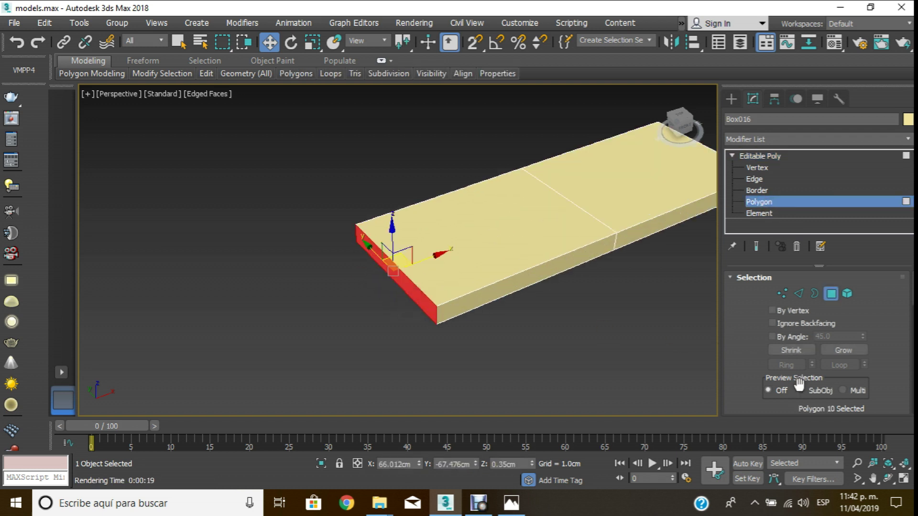
- Extrude the selected end face by 0.7 cm
scroll(798, 380, "down", 3)
scroll(798, 364, "down", 2)
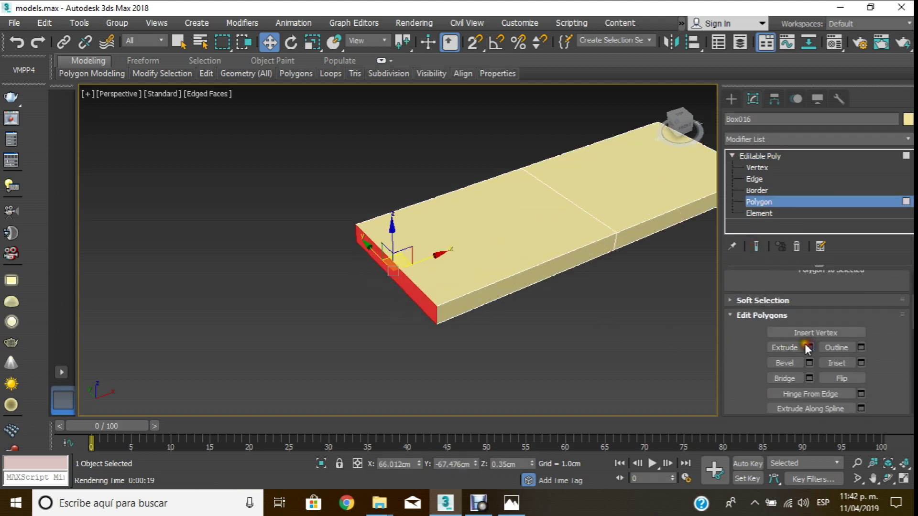
left_click(808, 347)
double_click(430, 277)
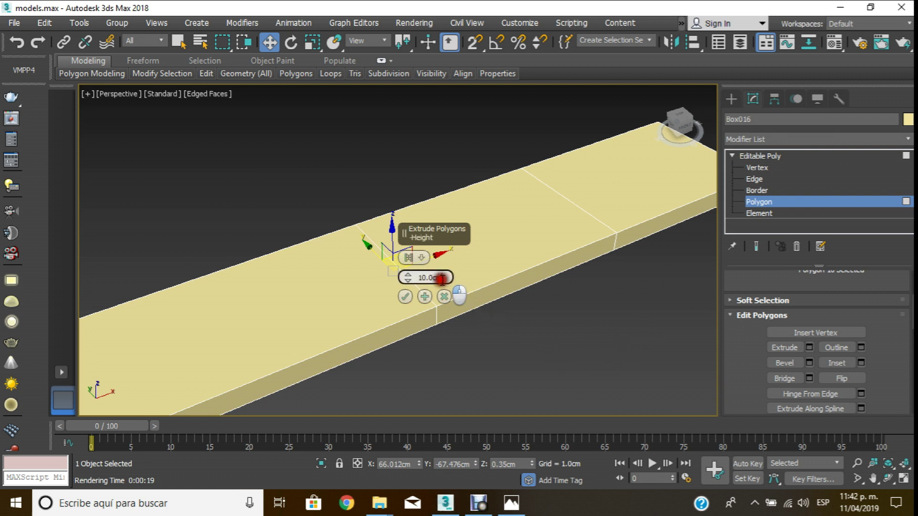
type("0.7")
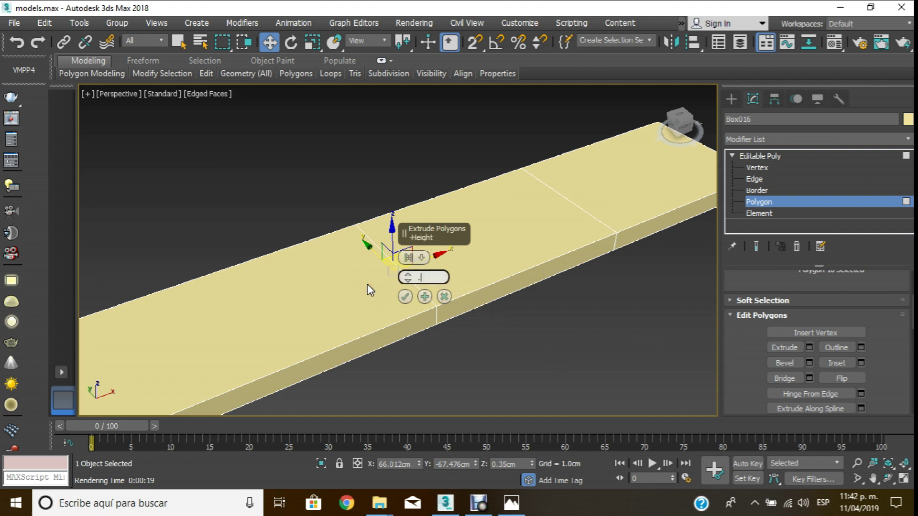
key("Return")
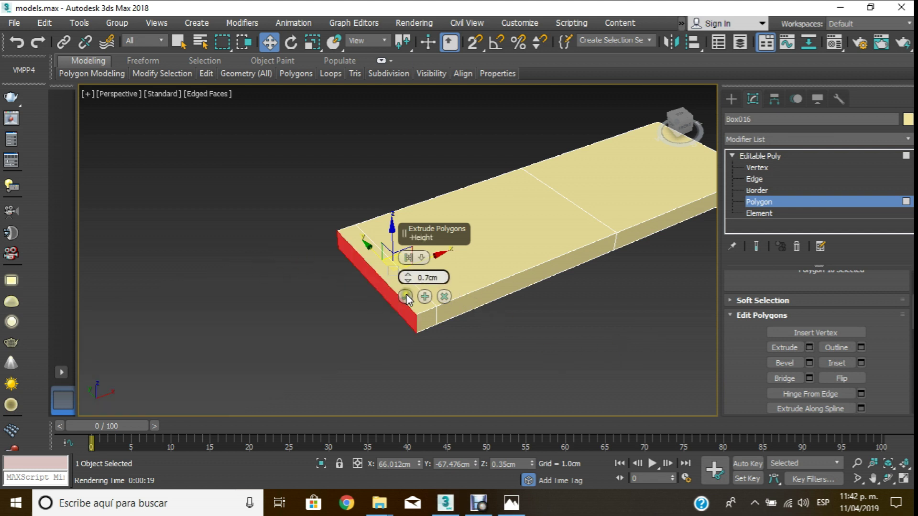
left_click(406, 296)
scroll(396, 266, "down", 5)
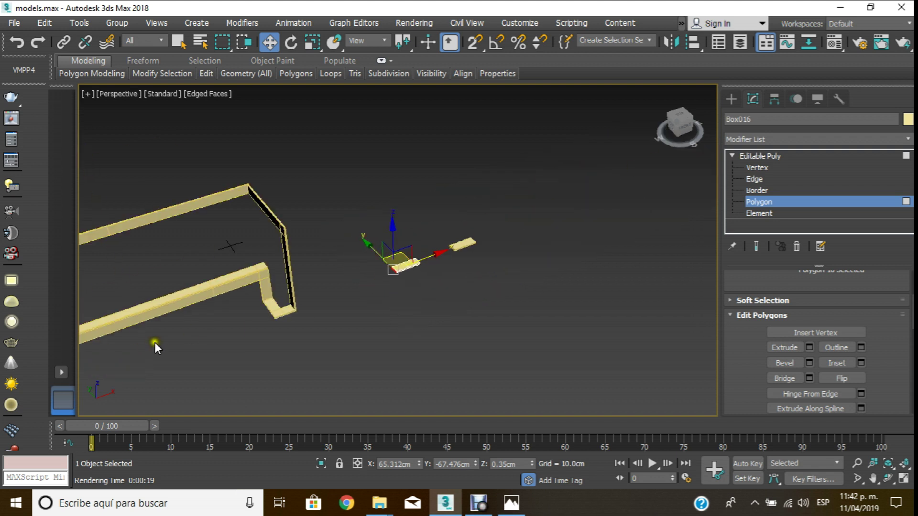
middle_click_drag(154, 342, 347, 265)
scroll(547, 173, "up", 4)
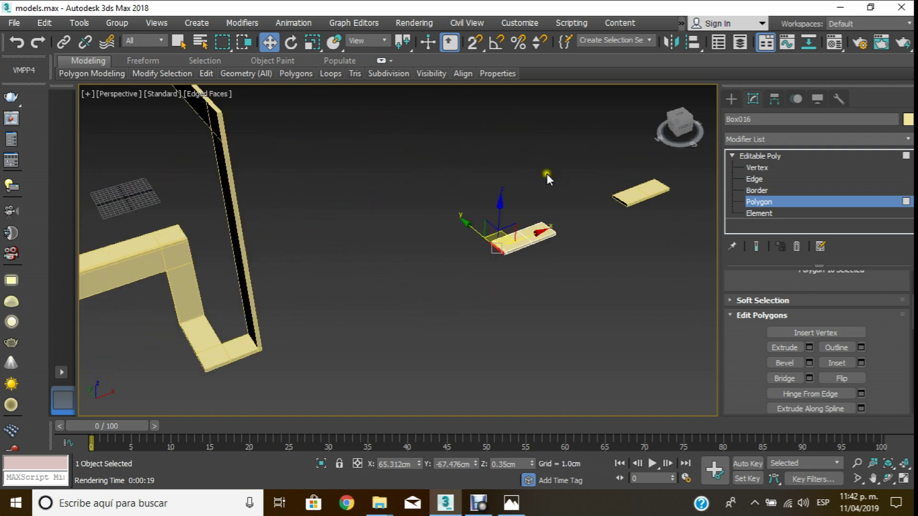
scroll(547, 173, "up", 4)
scroll(422, 338, "up", 2)
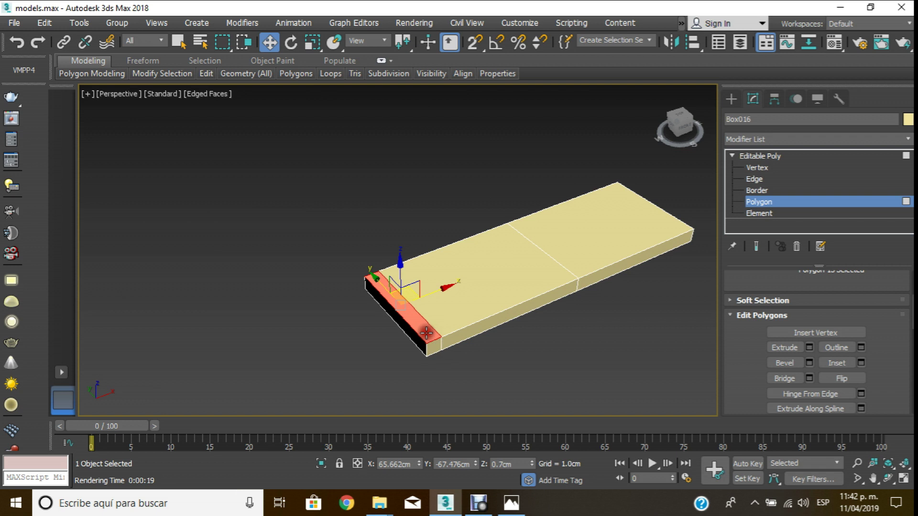
- Extrude Box016's end face 50 cm upward to form a tall post
left_click(809, 347)
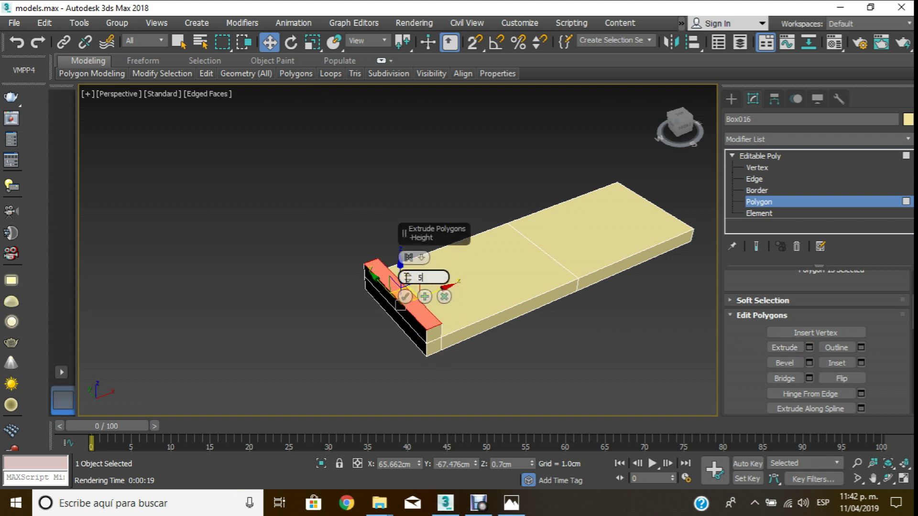
type("0")
key("Return")
scroll(368, 254, "down", 3)
scroll(370, 255, "down", 4)
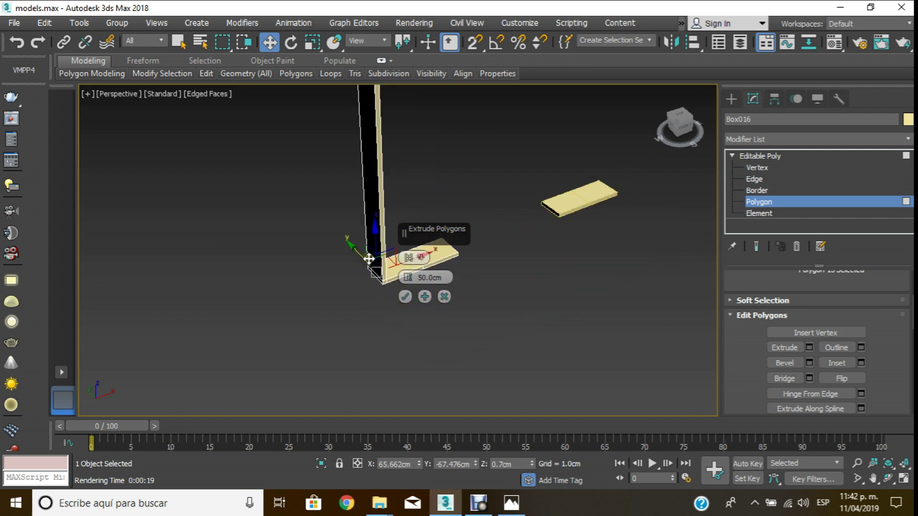
scroll(370, 256, "down", 3)
scroll(463, 191, "up", 3)
scroll(473, 220, "up", 3)
scroll(489, 254, "up", 3)
scroll(407, 245, "up", 2)
scroll(373, 297, "up", 2)
scroll(406, 334, "up", 2)
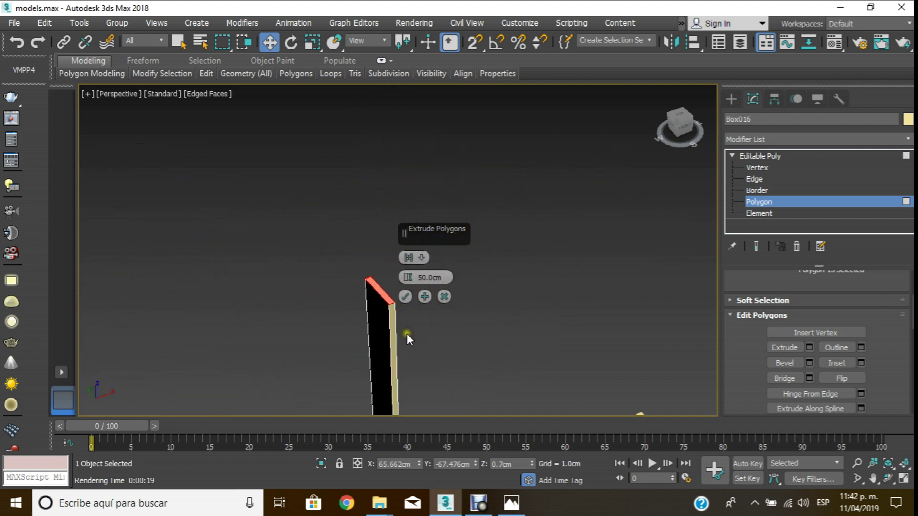
left_click(405, 297)
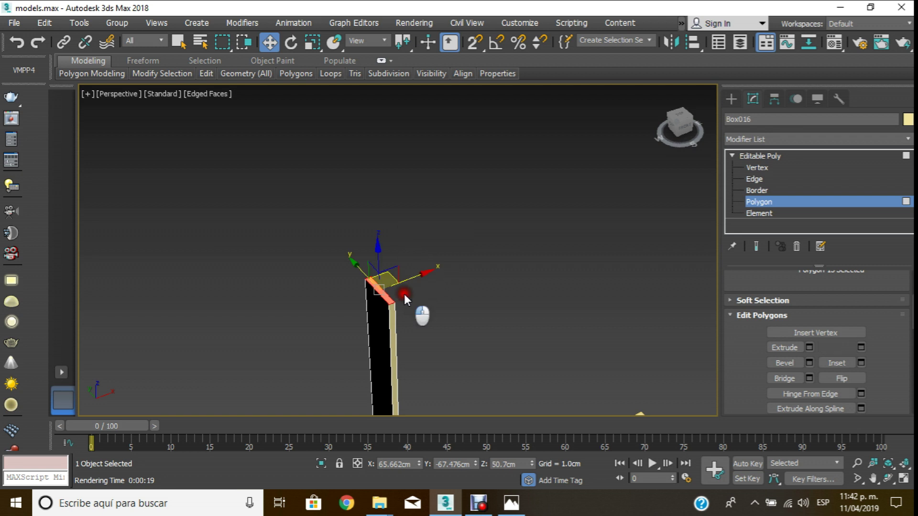
- Switch to Element selection and orbit the view around the tall bar
left_click(811, 347)
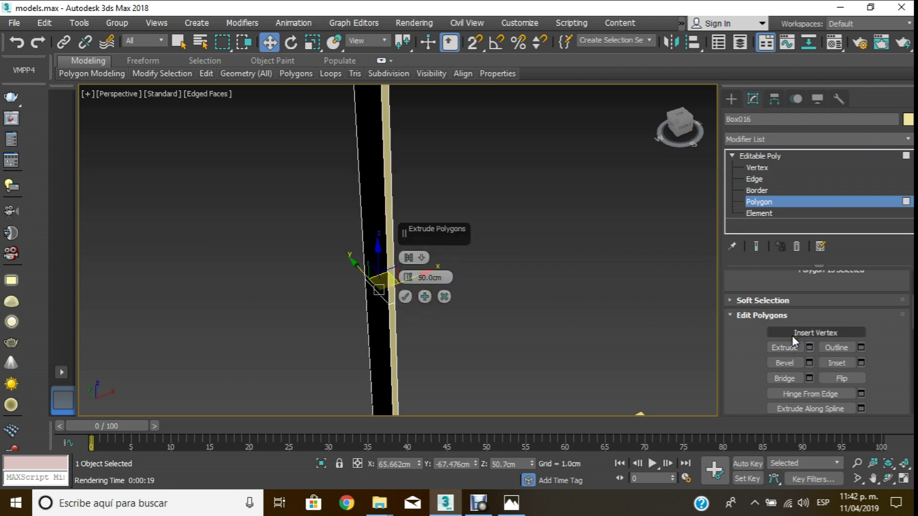
key("5")
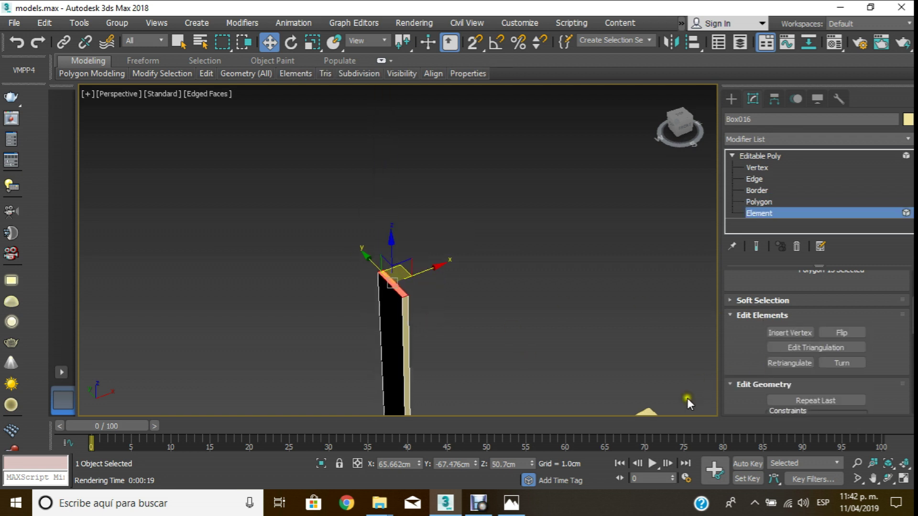
left_click(888, 478)
mouse_move(468, 273)
left_mouse_down()
mouse_move(438, 271)
mouse_move(478, 268)
left_mouse_up()
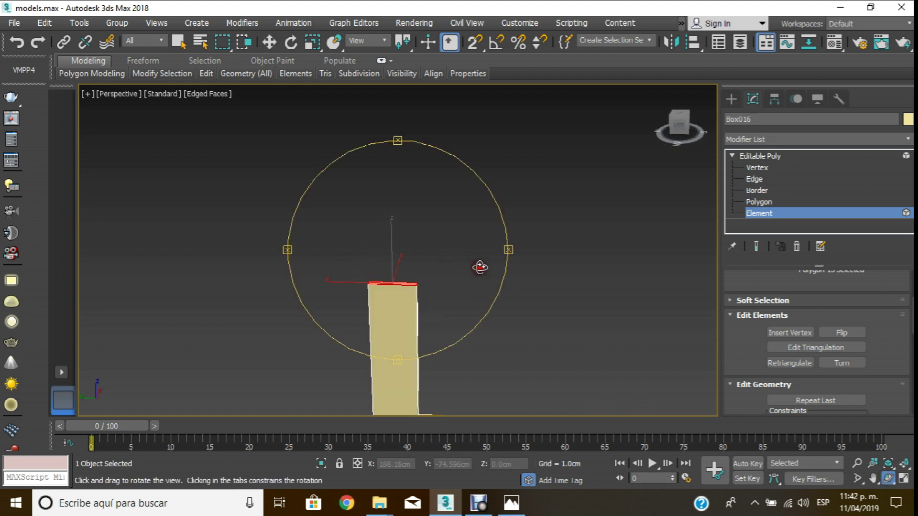
left_click_drag(744, 348, 743, 286)
scroll(743, 286, "down", 2)
scroll(743, 286, "down", 2)
scroll(743, 286, "down", 2)
scroll(745, 302, "down", 2)
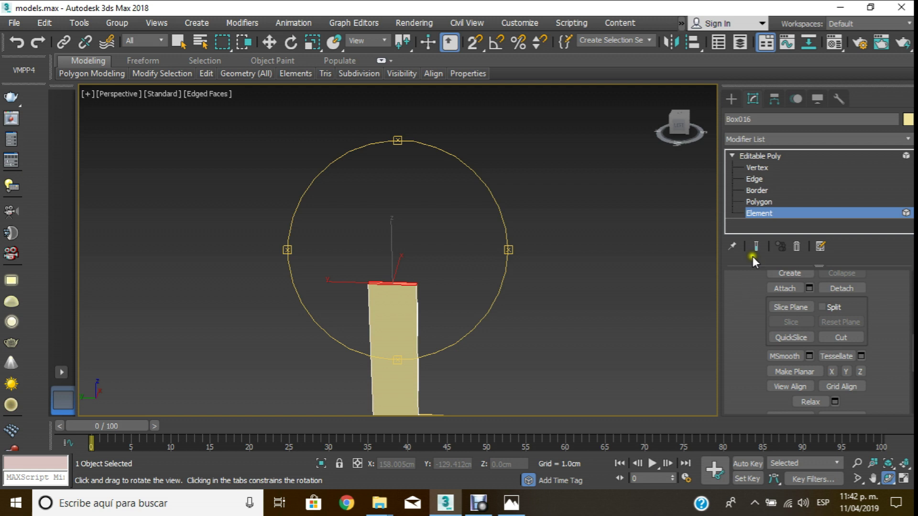
- Extrude the tall bar's top face by 5 cm at Polygon level
left_click(759, 202)
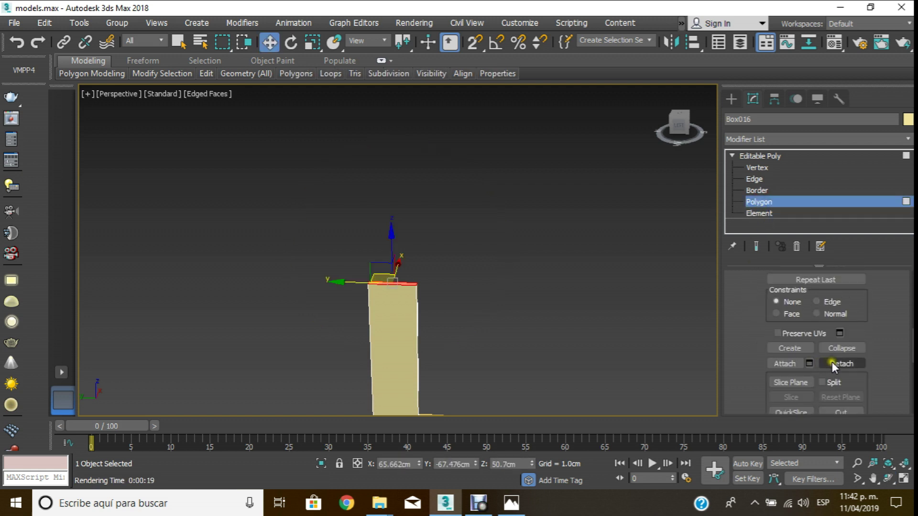
scroll(751, 308, "up", 3)
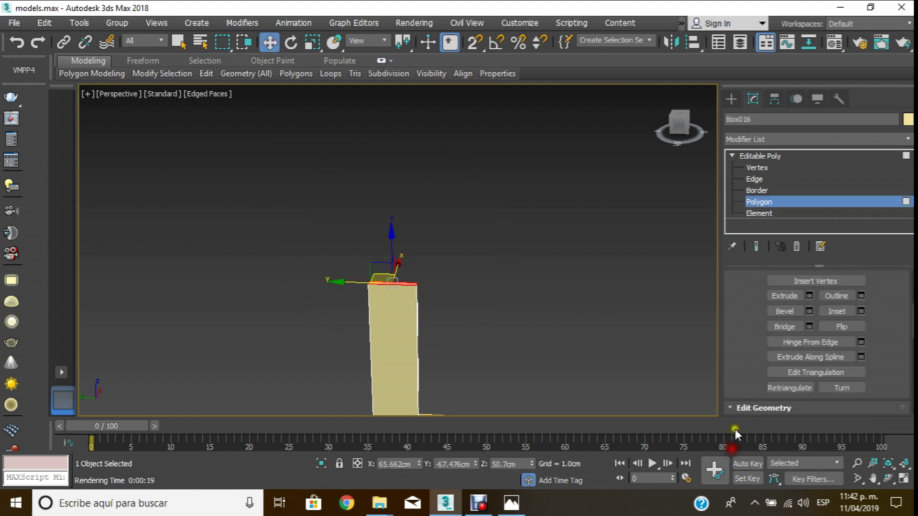
left_click(811, 296)
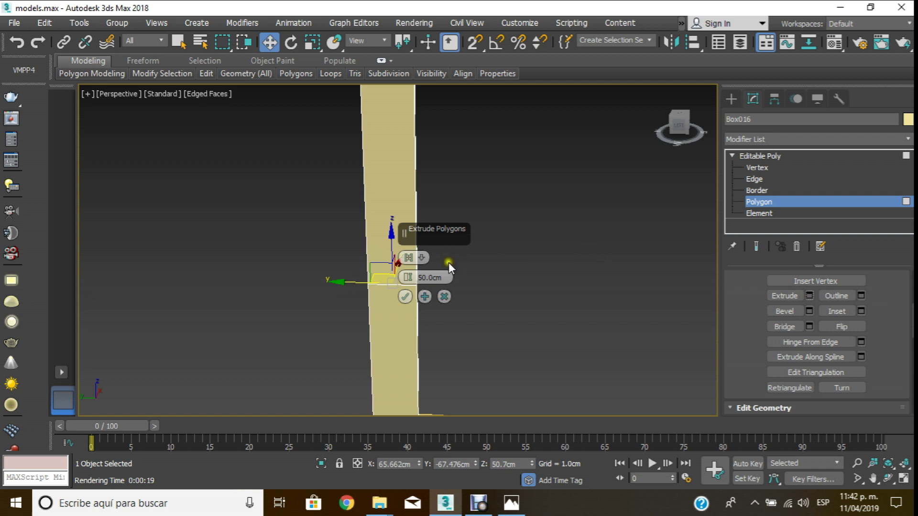
double_click(442, 277)
type("5")
key("Return")
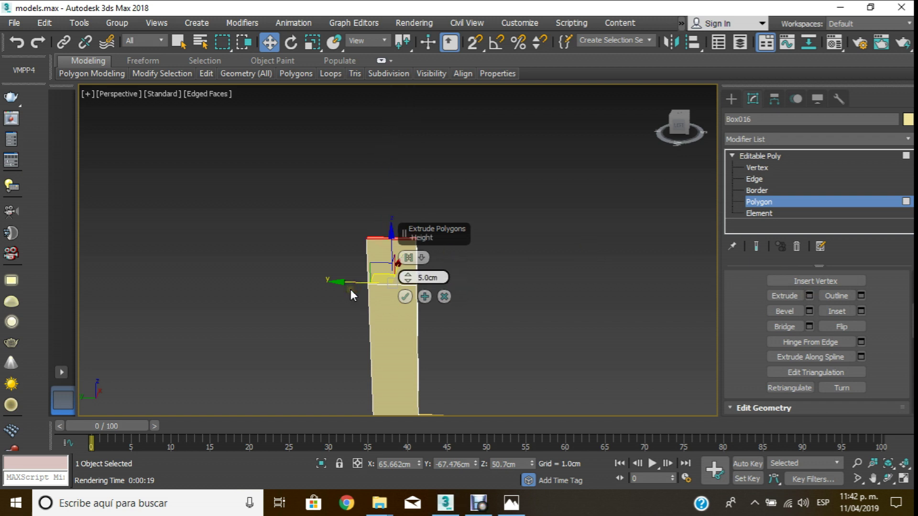
left_click(404, 296)
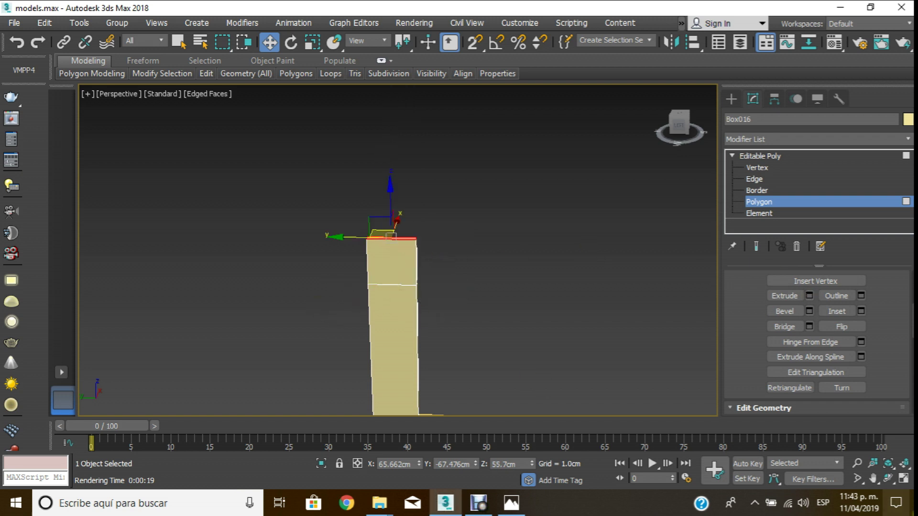
- Extrude the selected face 60 cm out from the post
left_click(888, 479)
mouse_move(442, 272)
left_mouse_down()
mouse_move(405, 284)
mouse_move(462, 201)
mouse_move(478, 232)
mouse_move(485, 213)
mouse_move(524, 242)
left_mouse_up()
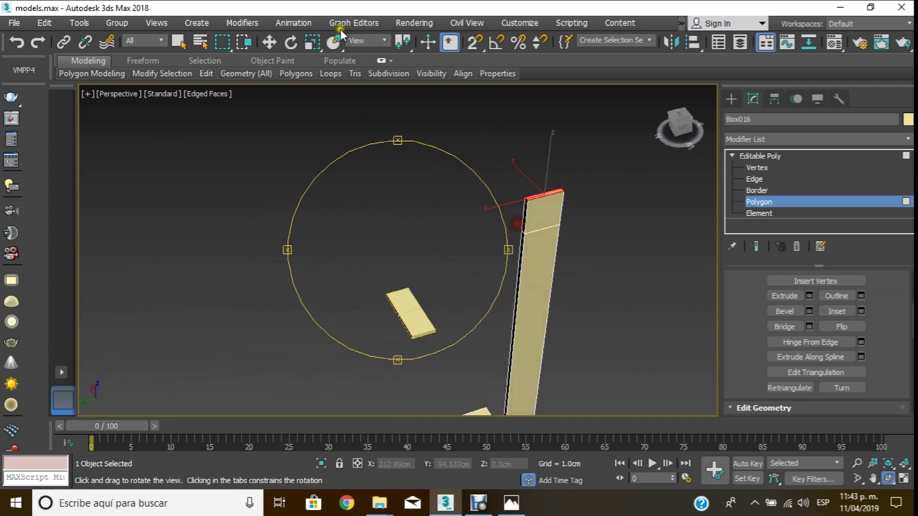
left_click(268, 43)
middle_click_drag(506, 213, 698, 324, "alt")
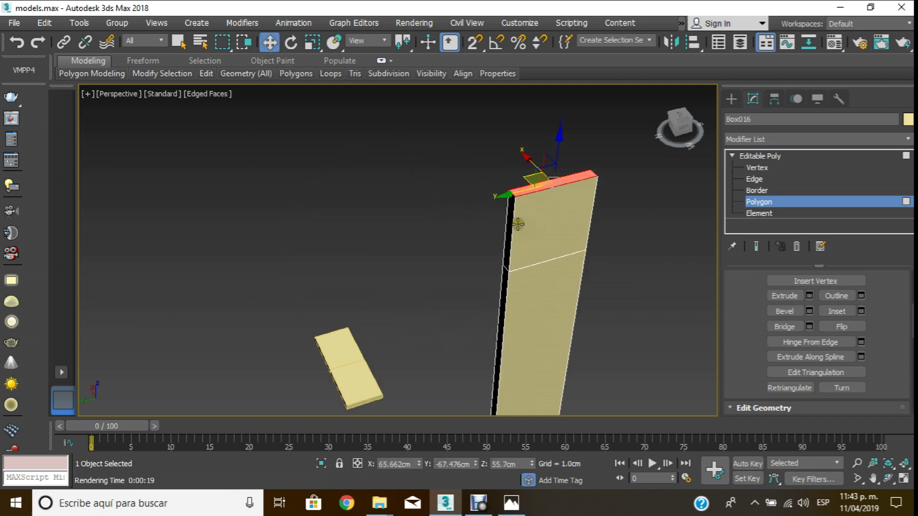
left_click(809, 295)
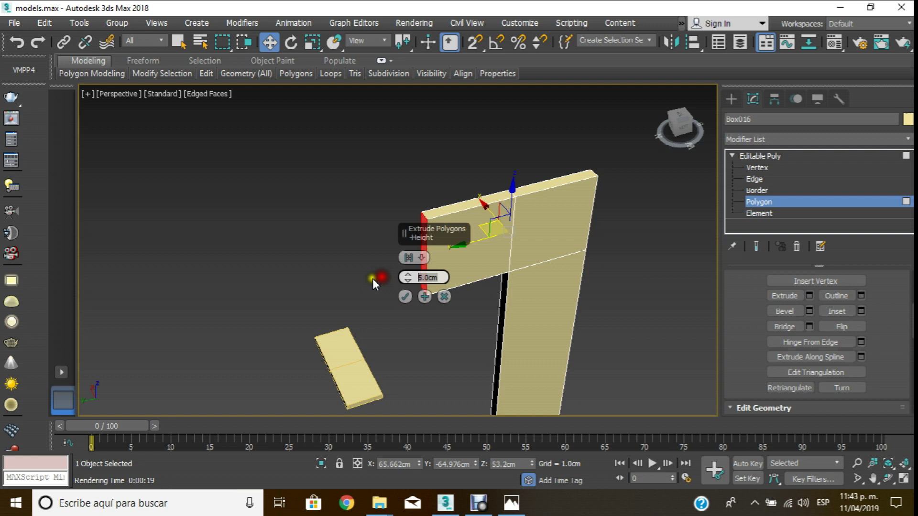
type("60")
key("Return")
middle_click_drag(150, 233, 371, 200, "alt")
scroll(369, 203, "down", 5)
scroll(369, 203, "up", 3)
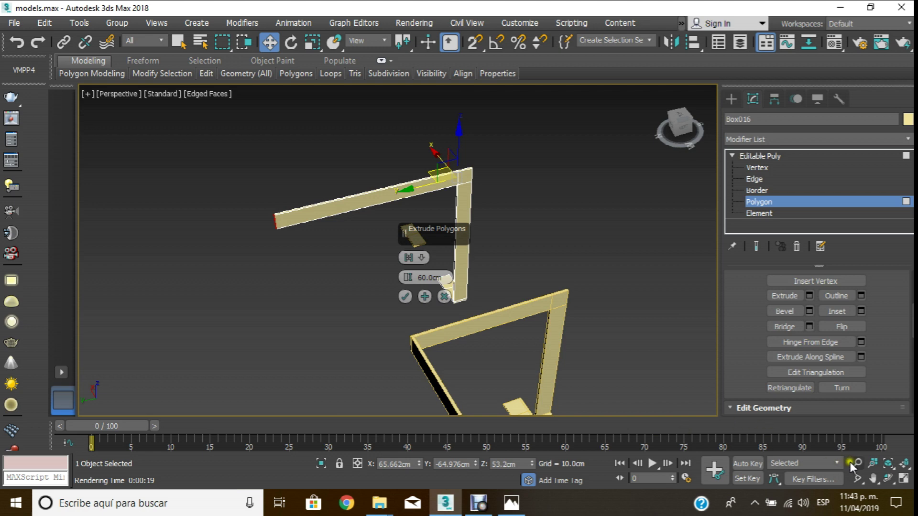
- Add a 5 cm extrusion after checking the bar in Top and Perspective views
left_click(888, 478)
mouse_move(473, 278)
left_mouse_down()
mouse_move(359, 299)
mouse_move(351, 273)
left_mouse_up()
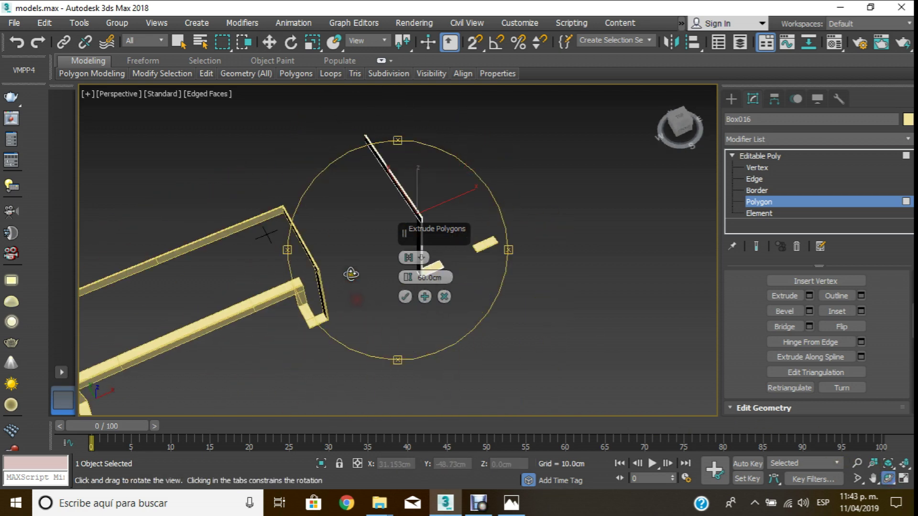
key("t")
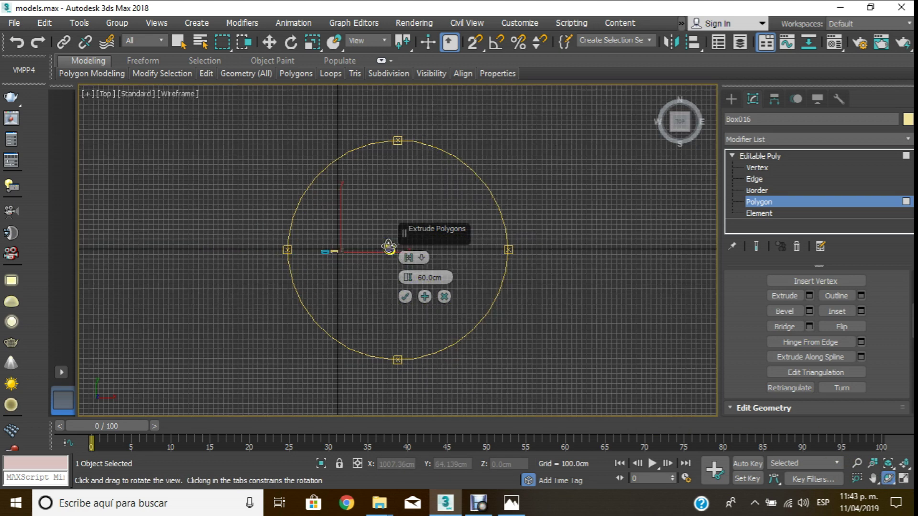
scroll(347, 254, "up", 3)
scroll(347, 254, "up", 2)
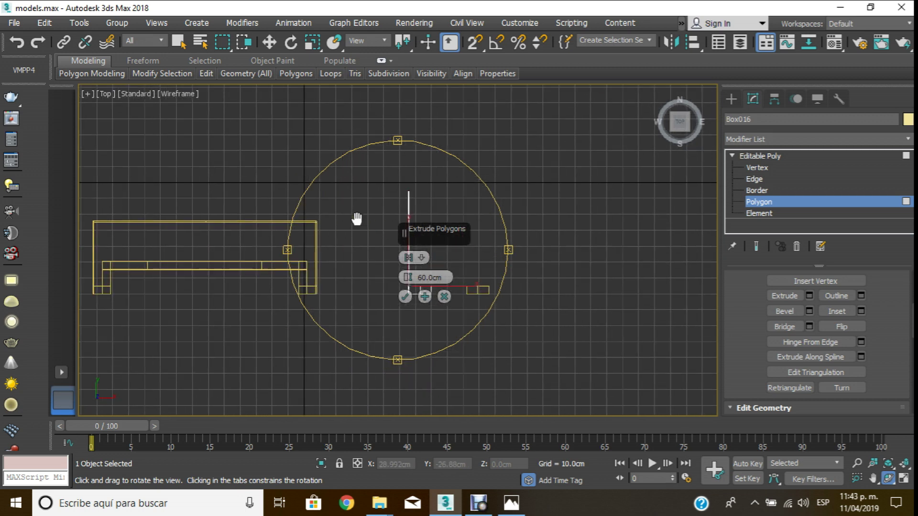
key("p")
left_click_drag(339, 209, 349, 220)
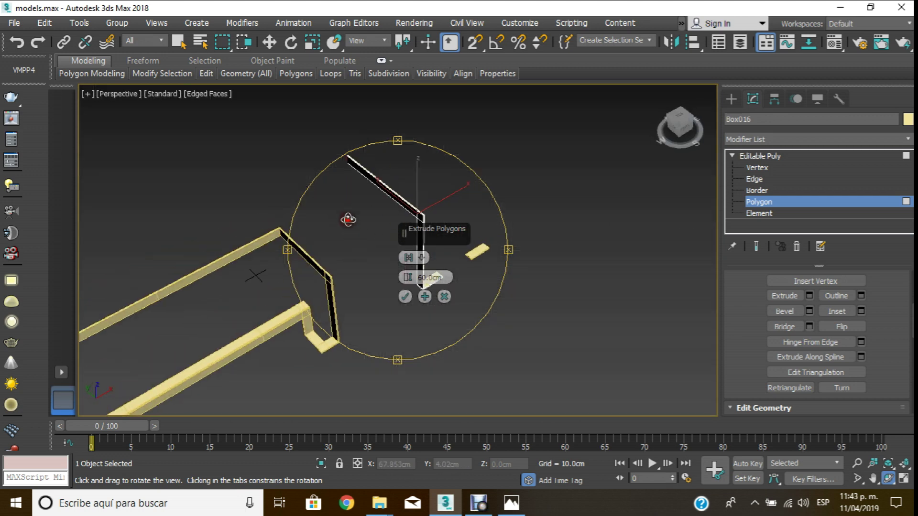
type("5")
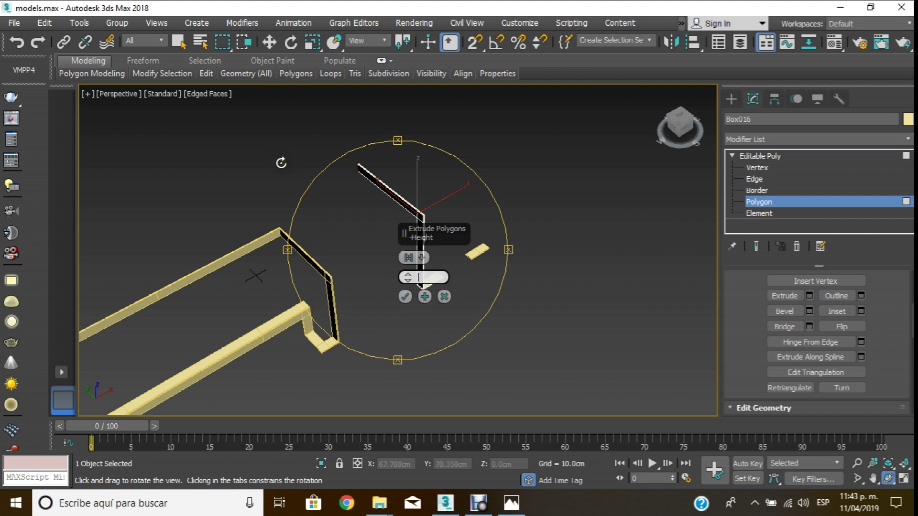
left_click(402, 297)
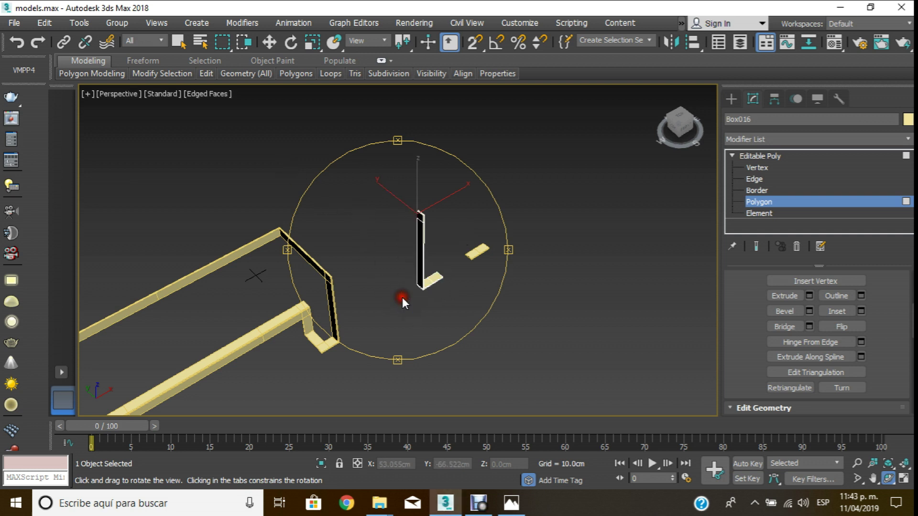
- Extrude the face another 50 cm to form the slanted arm
left_click(810, 294)
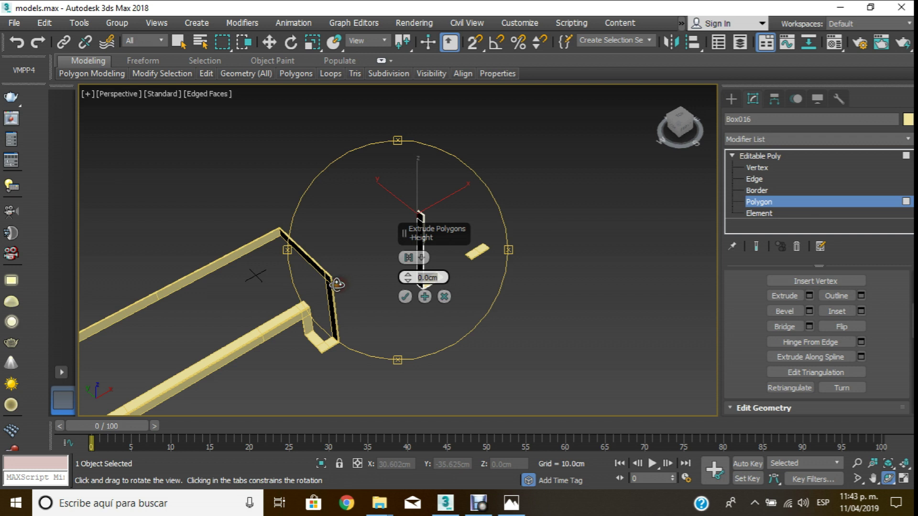
key("Return")
left_click(405, 297)
left_click_drag(344, 241, 374, 272)
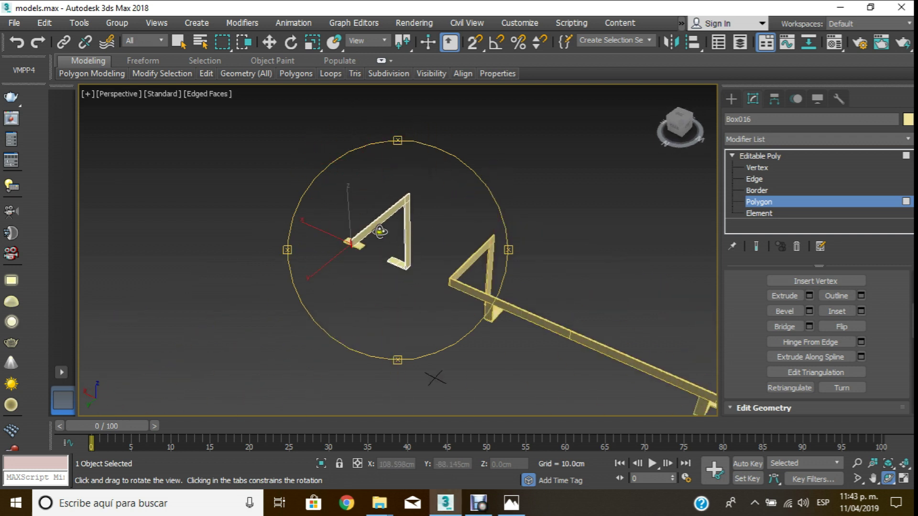
- Finish the arm with a short 0.7 cm extrusion at its end
left_click(809, 296)
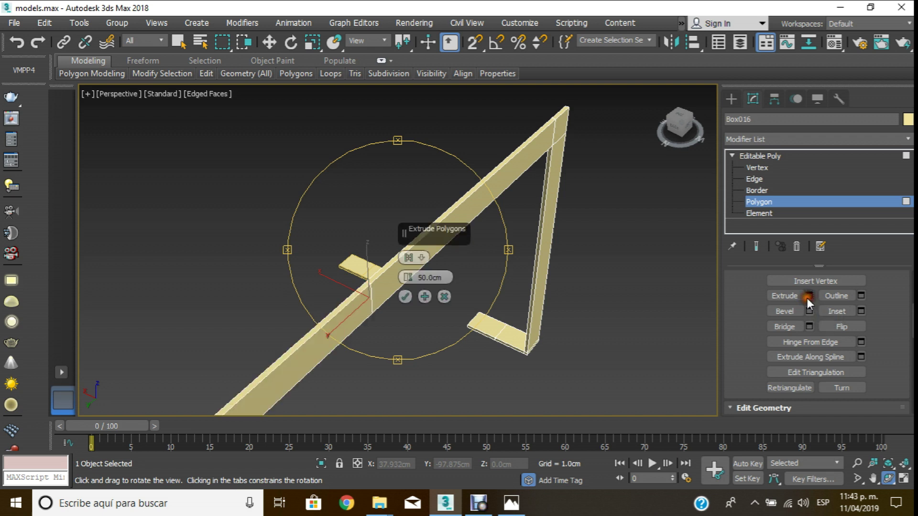
type(".7")
key("Return")
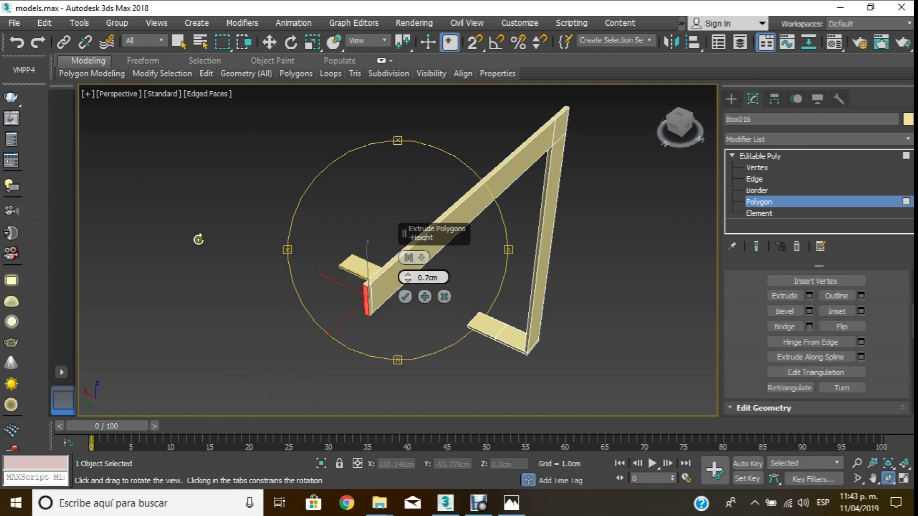
left_click(405, 297)
mouse_move(461, 252)
left_mouse_down()
mouse_move(328, 236)
mouse_move(450, 193)
mouse_move(405, 215)
mouse_move(398, 234)
left_mouse_up()
- Extrude the beam's red end face, first trying a 60 cm height
left_click(269, 42)
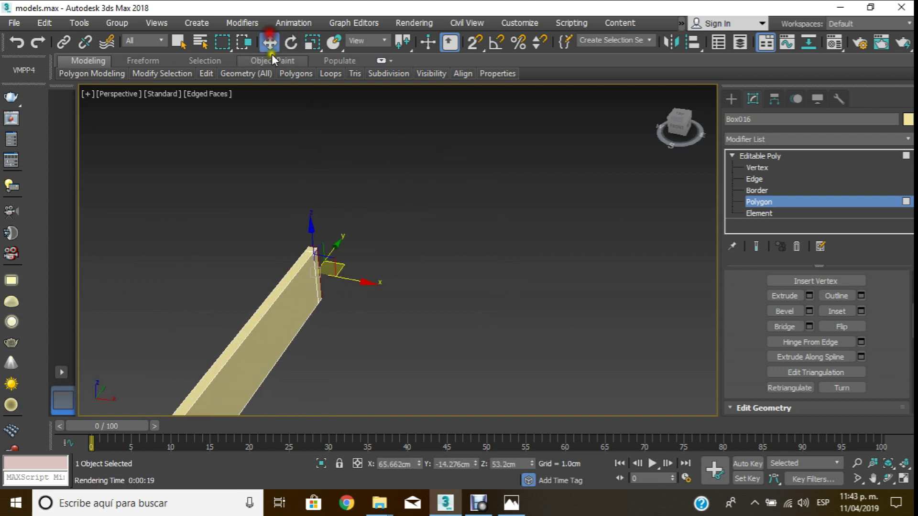
scroll(319, 302, "up", 3)
scroll(266, 212, "up", 3)
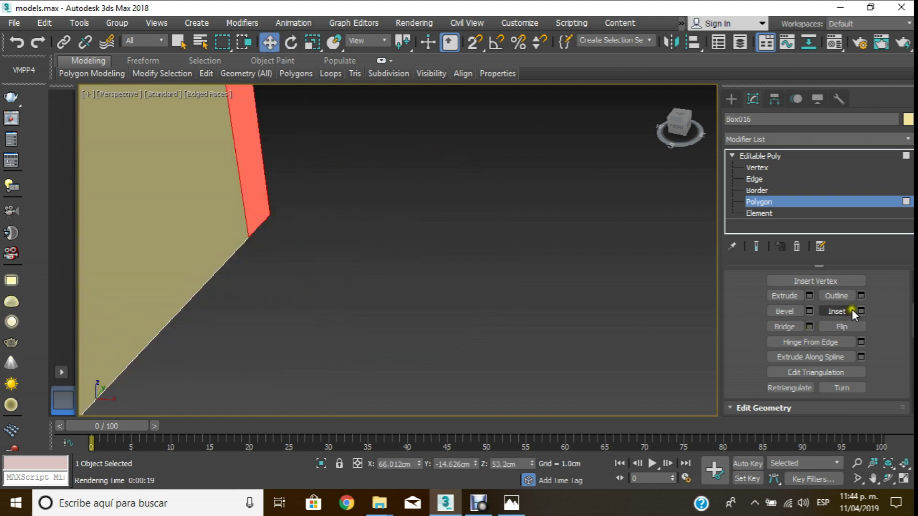
left_click(809, 295)
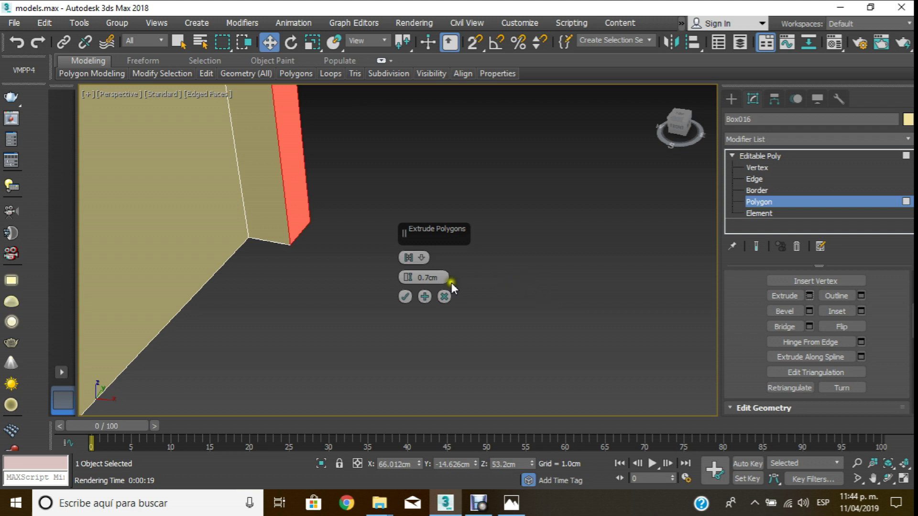
left_click(430, 277)
type("60")
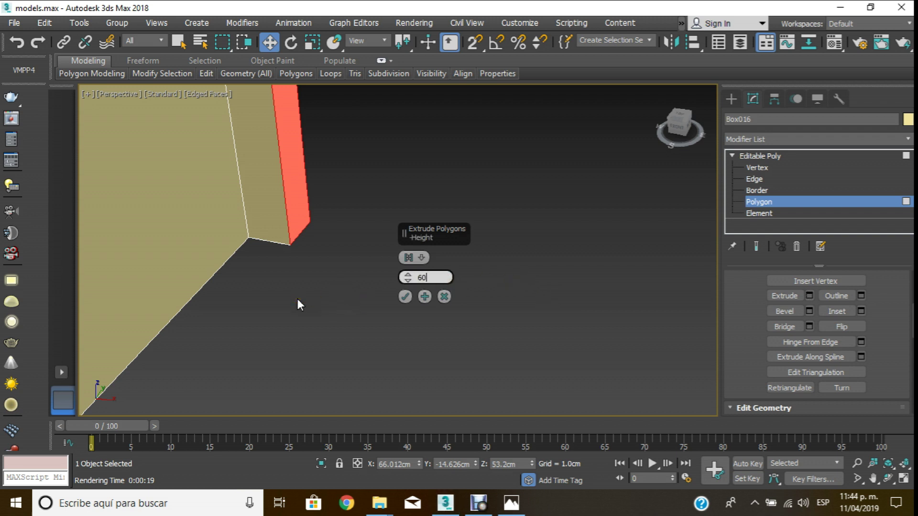
key("Return")
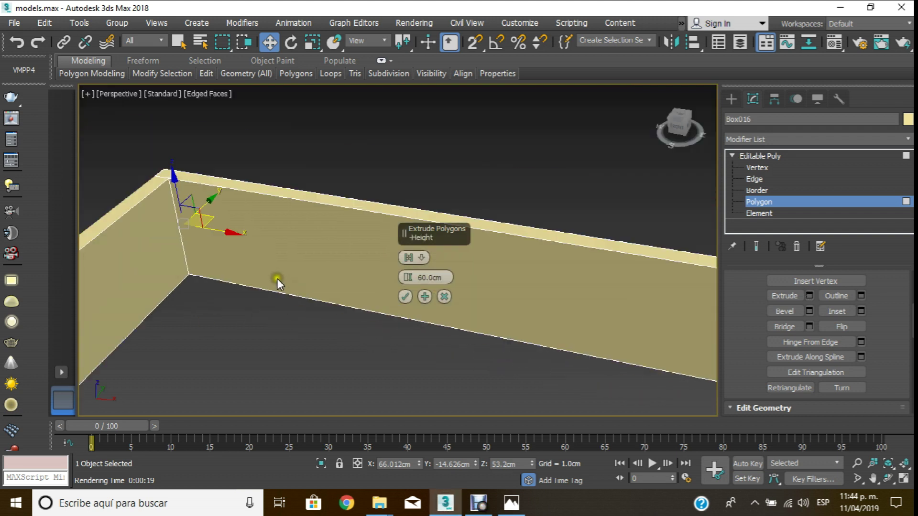
- Change the end-face extrusion height to 90 cm, commit it, and clear the face selection
scroll(277, 274, "down", 10)
scroll(374, 280, "up", 3)
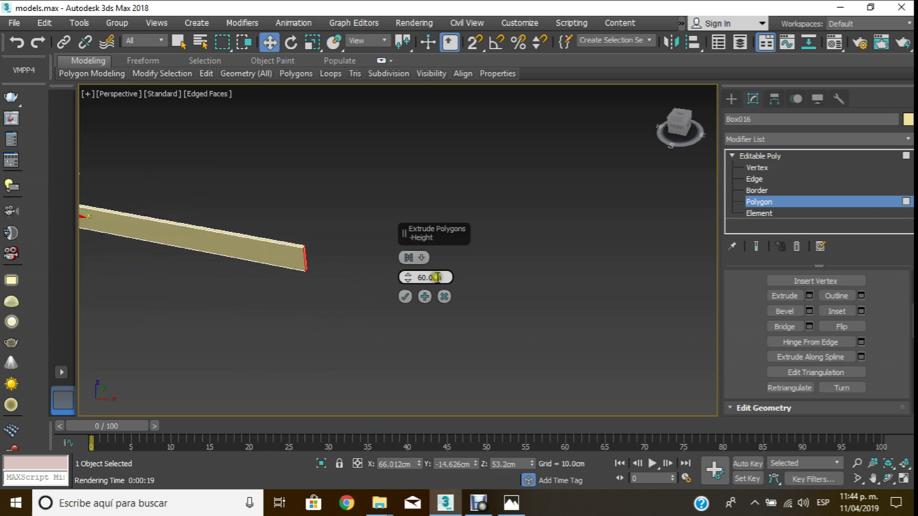
double_click(441, 278)
type("90")
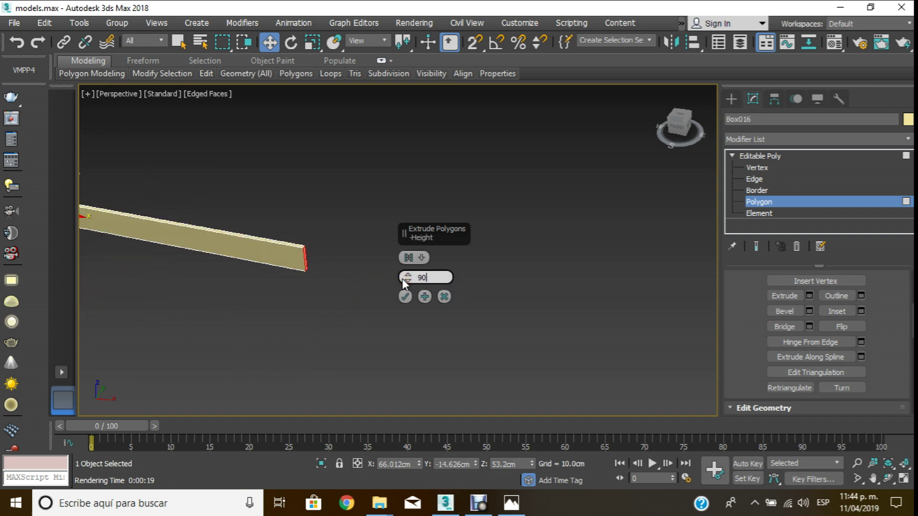
key("Return")
left_click(405, 297)
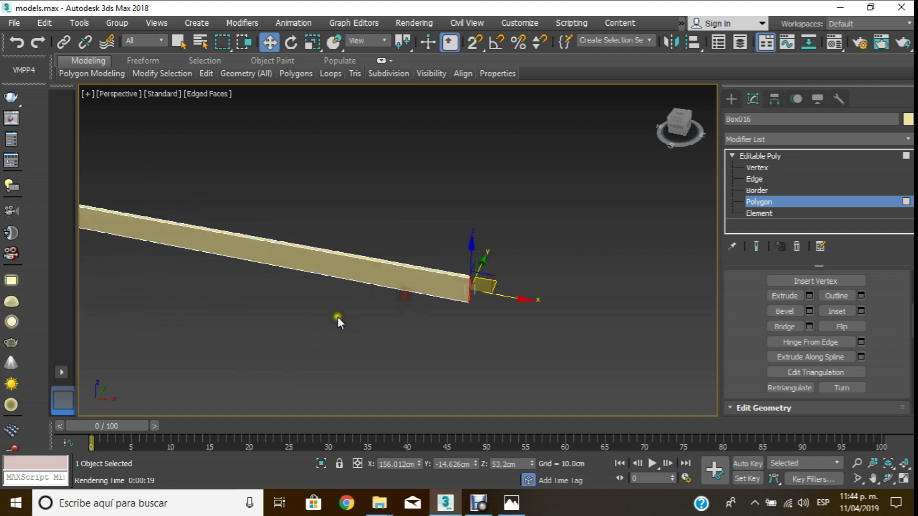
scroll(338, 317, "up", 3)
scroll(392, 208, "down", 3)
left_click(349, 256)
- Orbit around the frame to inspect the lengthened beam from several angles
middle_click_drag(232, 327, 392, 322, "alt")
scroll(395, 308, "down", 3)
scroll(261, 249, "up", 5)
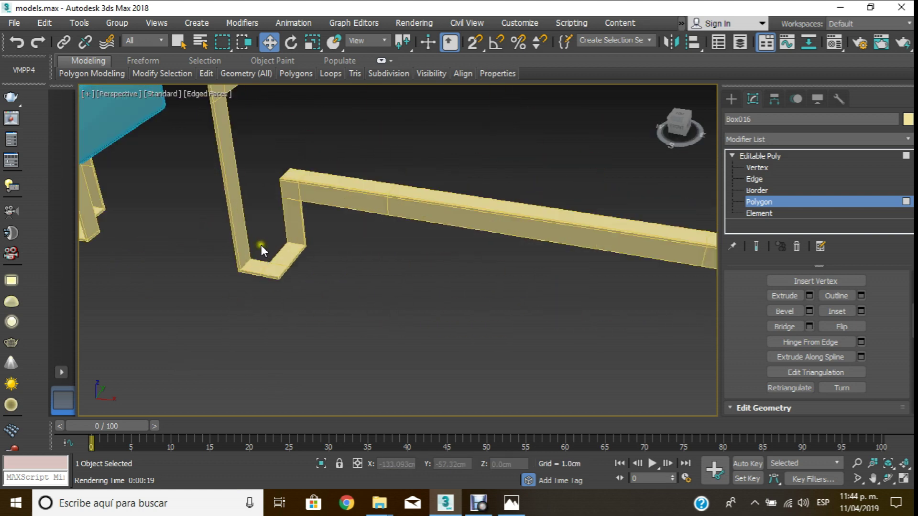
scroll(261, 248, "down", 4)
middle_click_drag(317, 274, 454, 302, "alt")
scroll(451, 300, "up", 4)
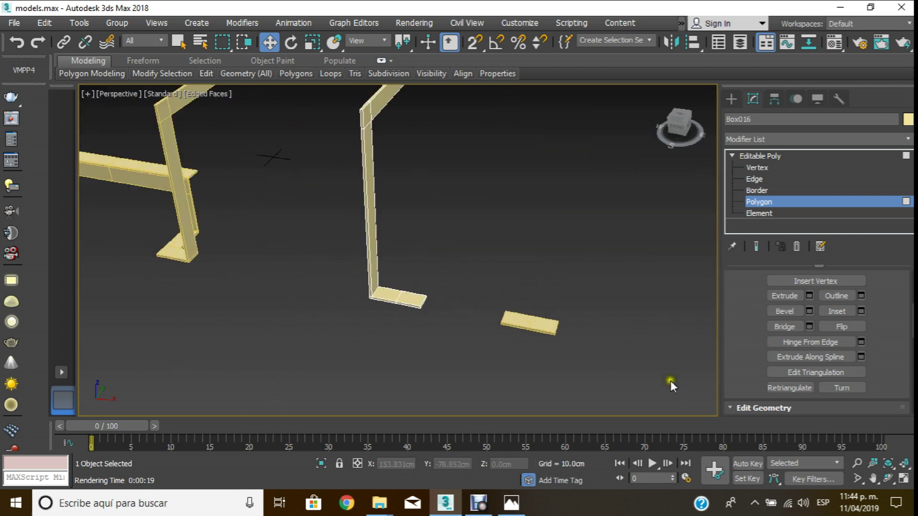
left_click(891, 478)
mouse_move(285, 287)
left_mouse_down()
mouse_move(452, 276)
mouse_move(537, 308)
mouse_move(332, 245)
mouse_move(235, 250)
left_mouse_up()
scroll(507, 305, "down", 5)
scroll(318, 242, "up", 5)
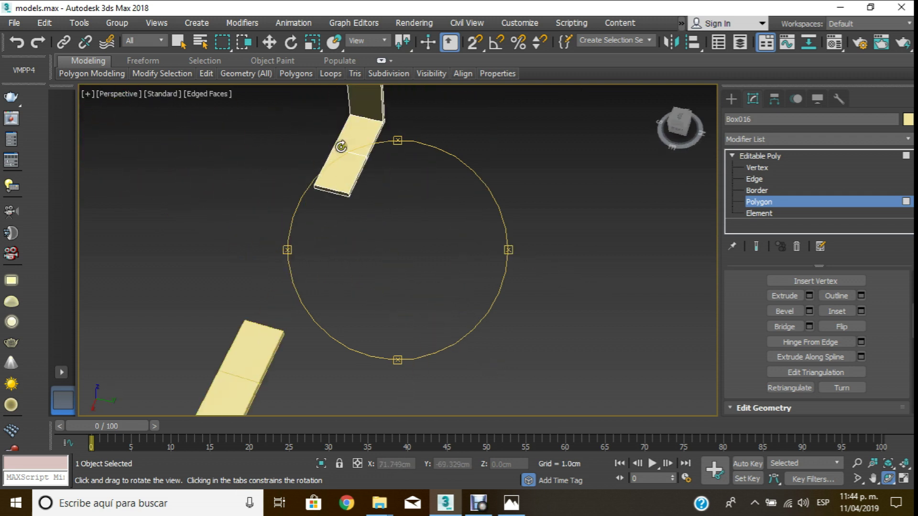
left_click_drag(343, 148, 316, 86)
mouse_move(383, 180)
left_mouse_down()
mouse_move(386, 213)
mouse_move(375, 200)
mouse_move(368, 234)
left_mouse_up()
- In Top view, move the box's right-hand vertices left to narrow the bar's foot
key("t")
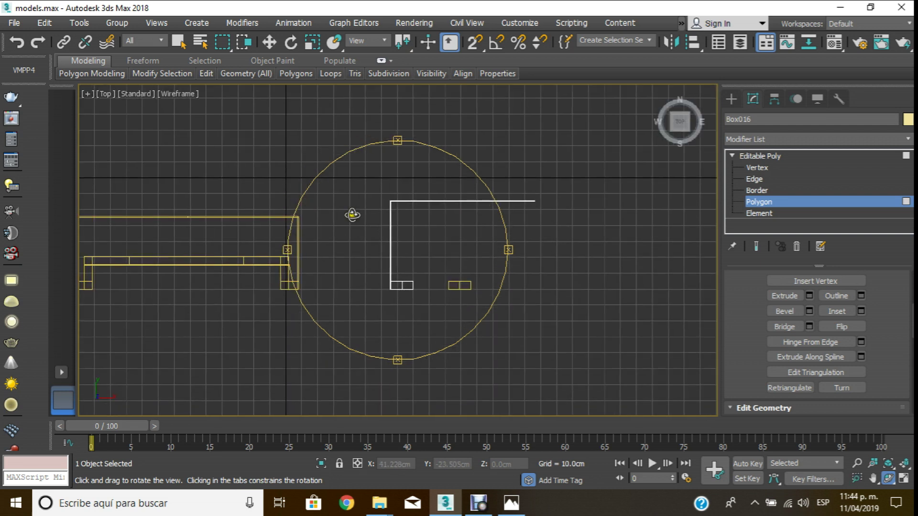
left_click(269, 42)
left_click(755, 167)
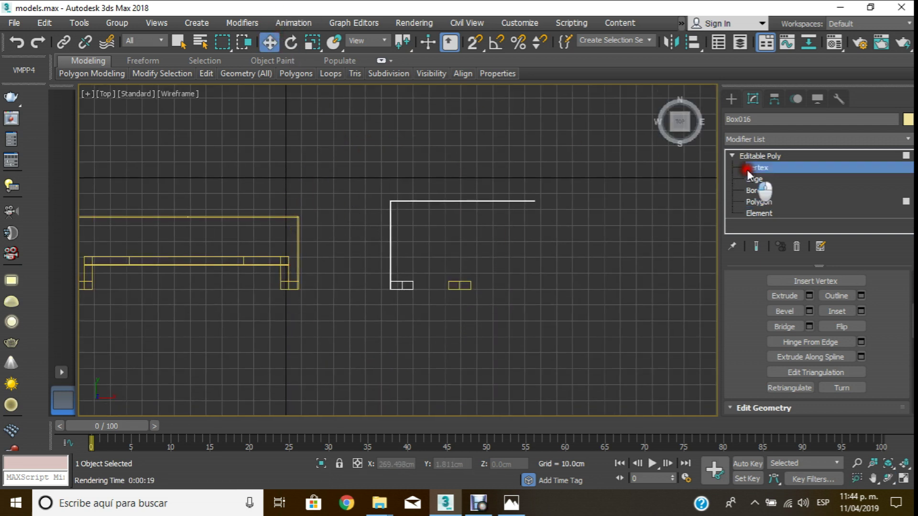
scroll(406, 311, "up", 2)
scroll(413, 271, "up", 5)
scroll(414, 282, "up", 3)
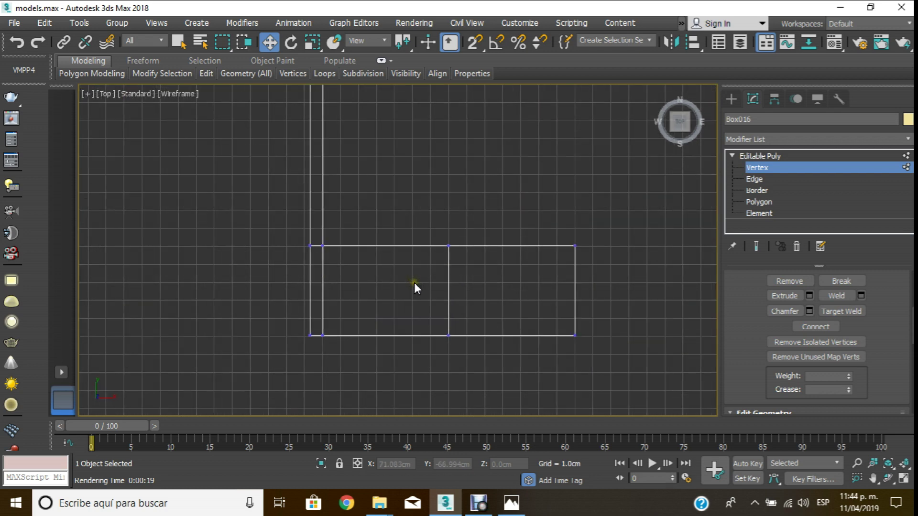
left_click_drag(441, 234, 655, 389)
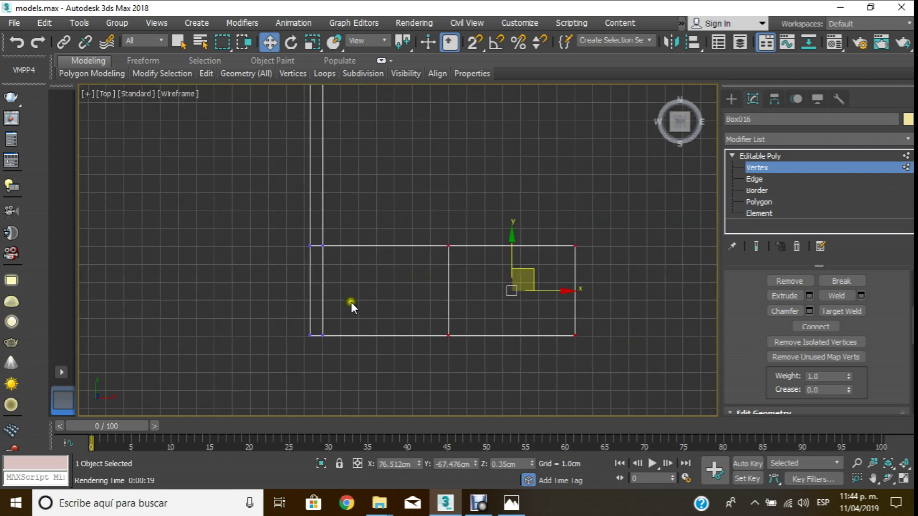
mouse_move(544, 297)
left_mouse_down()
mouse_move(460, 307)
mouse_move(491, 308)
left_mouse_up()
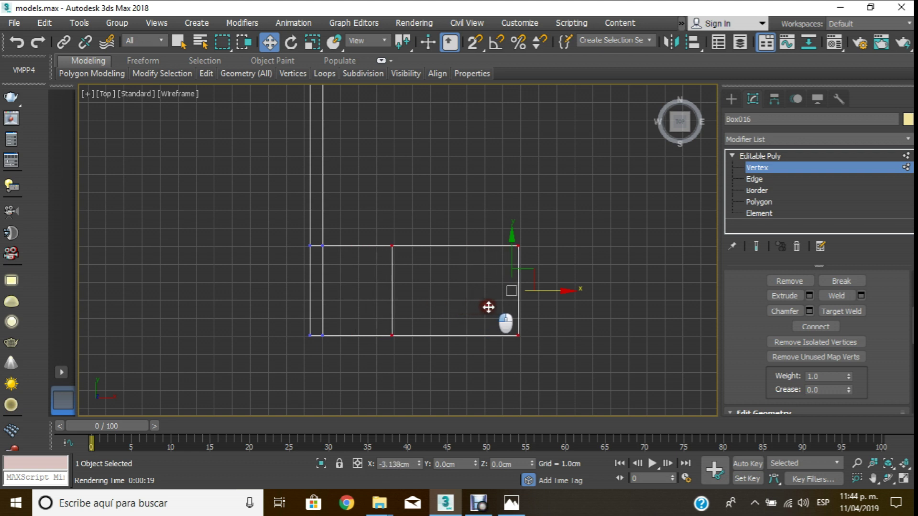
left_click_drag(485, 213, 622, 406)
mouse_move(562, 296)
left_mouse_down()
mouse_move(478, 314)
mouse_move(527, 318)
left_mouse_up()
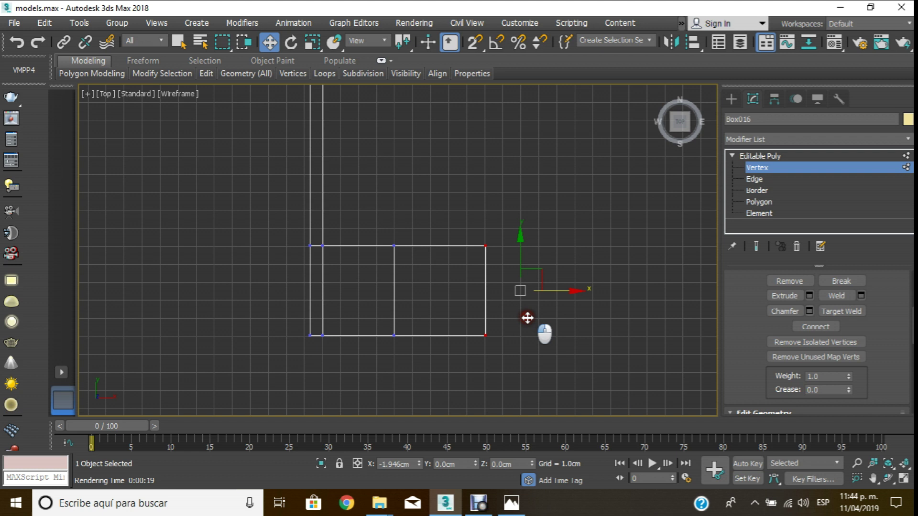
- In Perspective view at Polygon level, select the foot's front side face for extrusion
middle_click_drag(629, 285, 587, 276)
key("p")
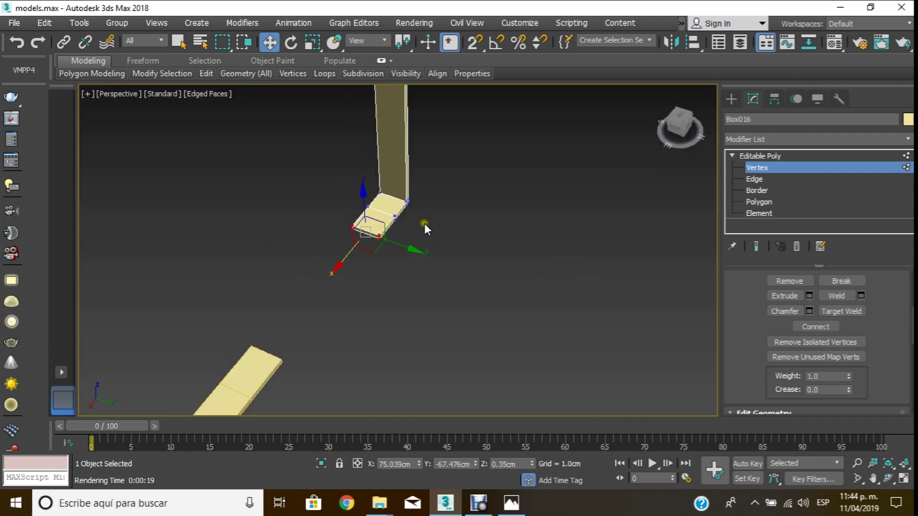
middle_click_drag(424, 223, 424, 214, "alt")
left_click(765, 202)
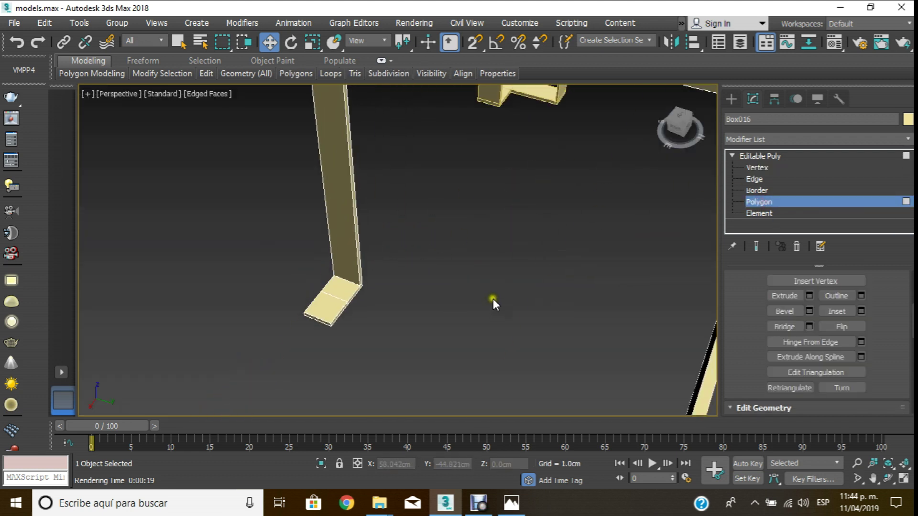
scroll(490, 301, "down", 5)
scroll(446, 313, "up", 5)
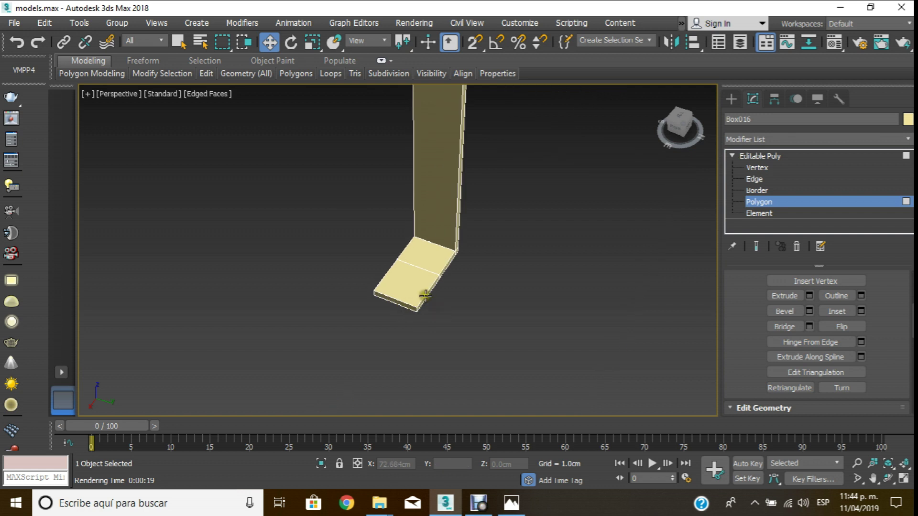
scroll(427, 301, "up", 2)
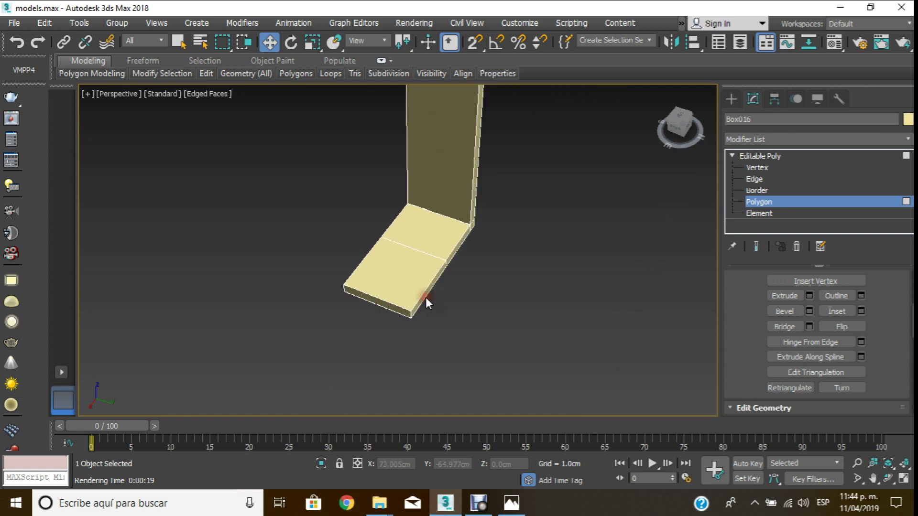
left_click(426, 298)
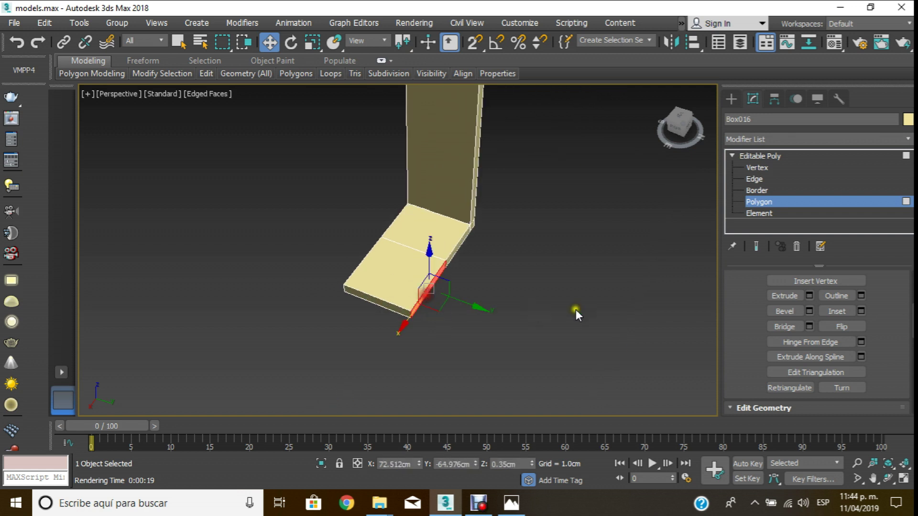
left_click(808, 295)
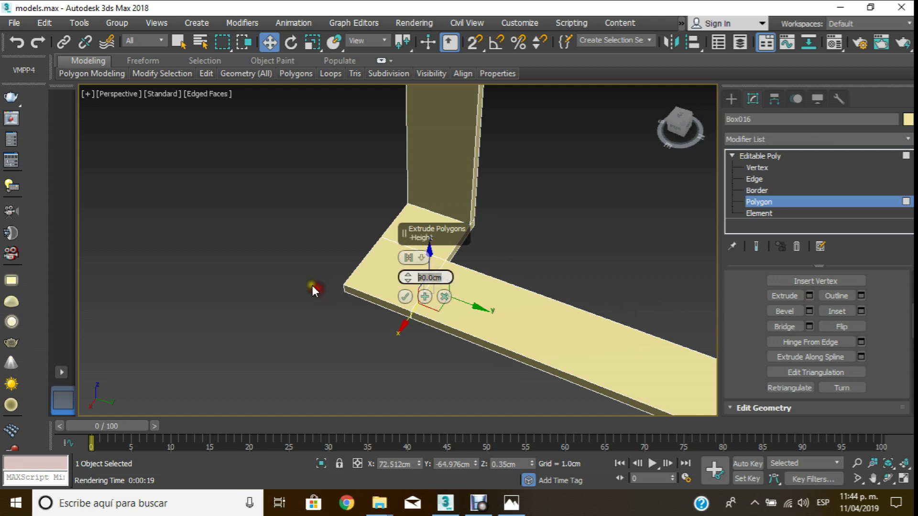
- Extrude the foot's front face by 5 cm and commit it
type("5")
key("Return")
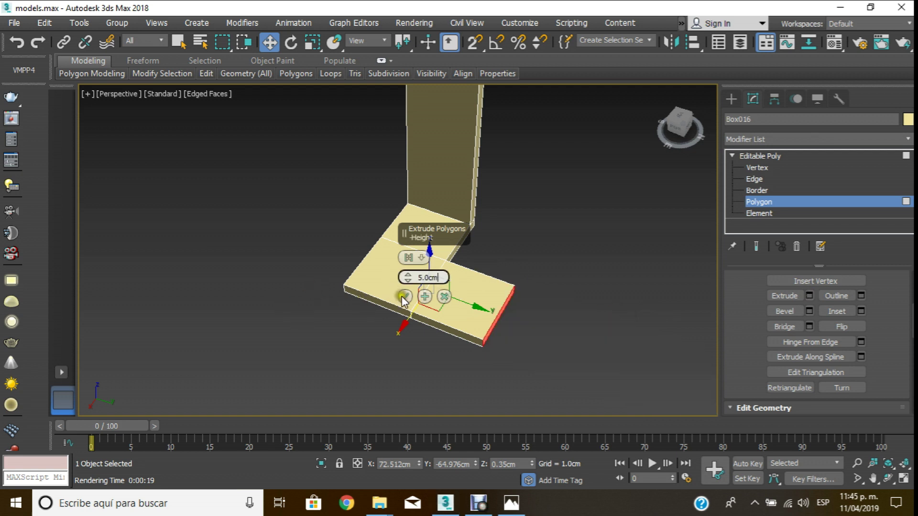
left_click(404, 297)
left_click(810, 296)
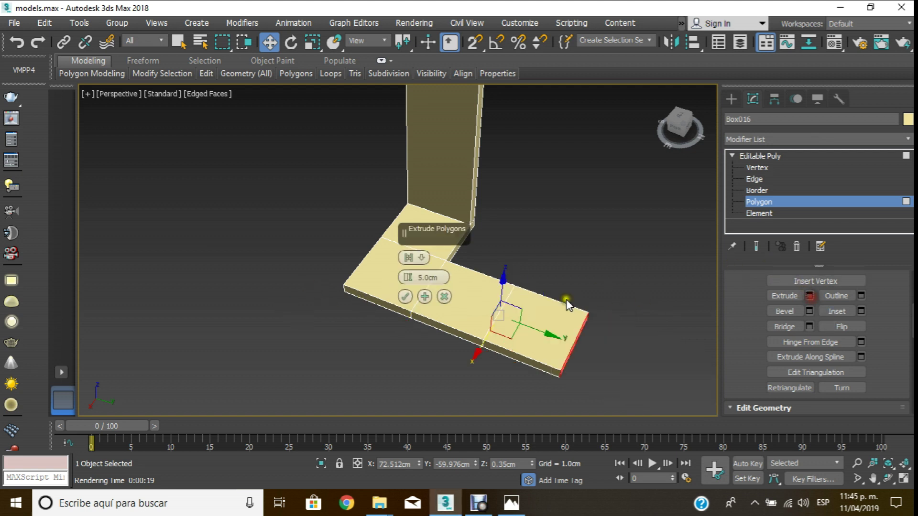
- Undo the 5 cm foot extrusion and orbit around the bar's foot
scroll(469, 331, "down", 5)
mouse_move(467, 328)
middle_mouse_down()
mouse_move(418, 409)
mouse_move(517, 319)
middle_mouse_up()
scroll(518, 320, "up", 3)
scroll(518, 319, "down", 3)
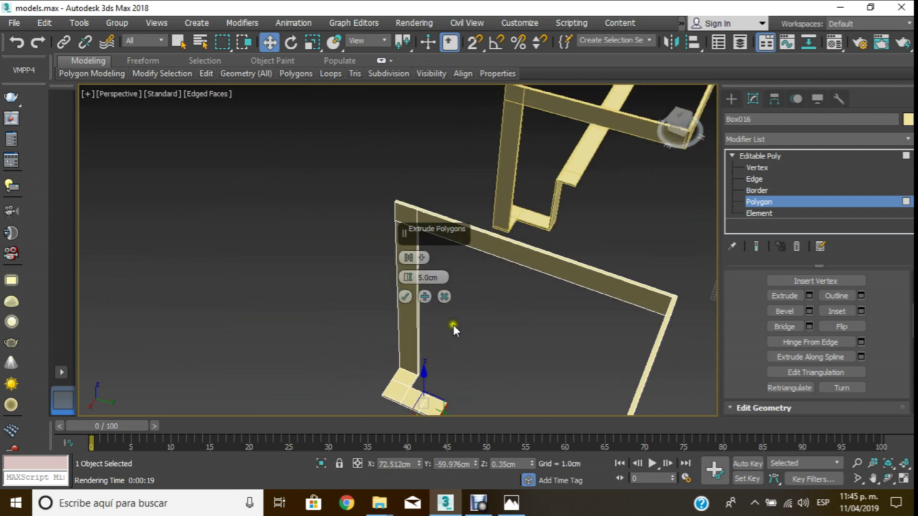
scroll(452, 317, "down", 2)
mouse_move(453, 316)
middle_mouse_down()
mouse_move(455, 394)
mouse_move(508, 365)
mouse_move(535, 262)
mouse_move(528, 293)
mouse_move(525, 265)
mouse_move(529, 359)
mouse_move(424, 390)
mouse_move(443, 354)
middle_mouse_up()
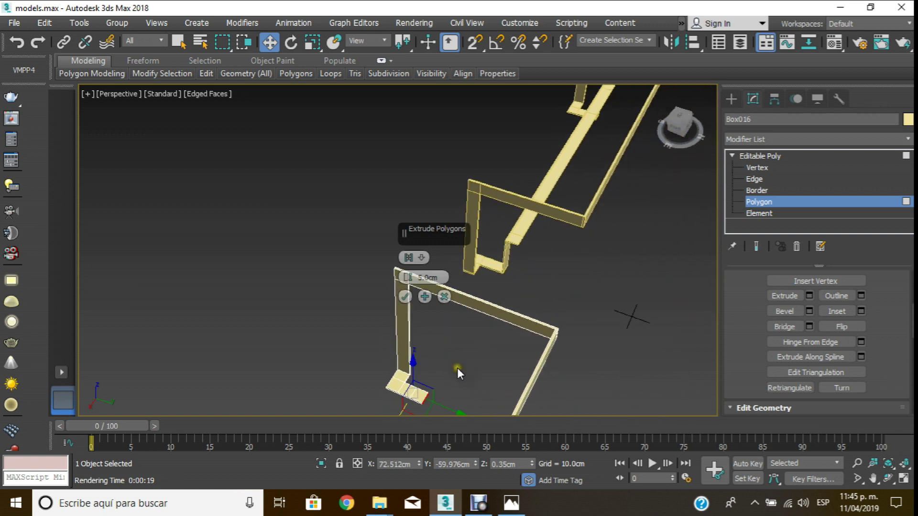
key("ctrl+z")
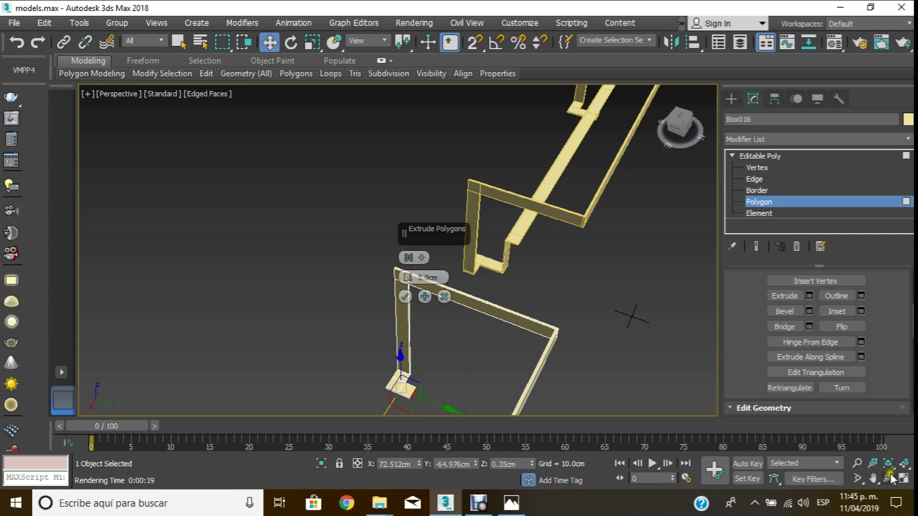
left_click(888, 478)
mouse_move(512, 311)
left_mouse_down()
mouse_move(502, 273)
mouse_move(460, 211)
mouse_move(454, 230)
mouse_move(378, 238)
mouse_move(474, 299)
mouse_move(453, 322)
mouse_move(419, 304)
left_mouse_up()
- Extrude the foot's front face forward into a long base bar, entering 90 as height
type("90")
key("Return")
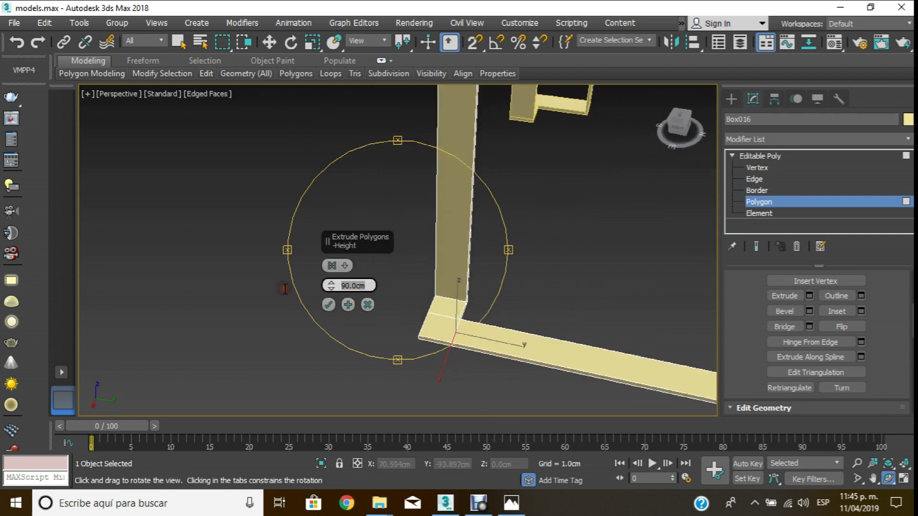
type("10")
key("Return")
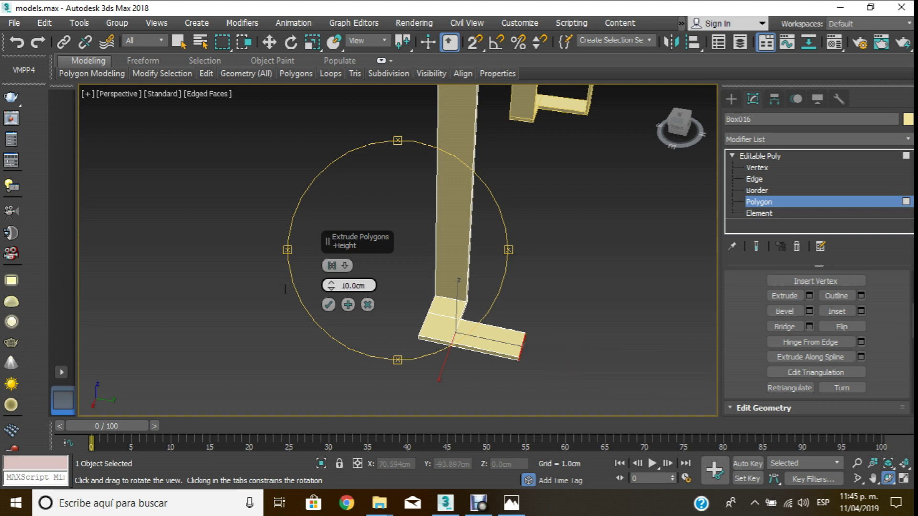
left_click(329, 305)
left_click_drag(329, 304, 489, 247)
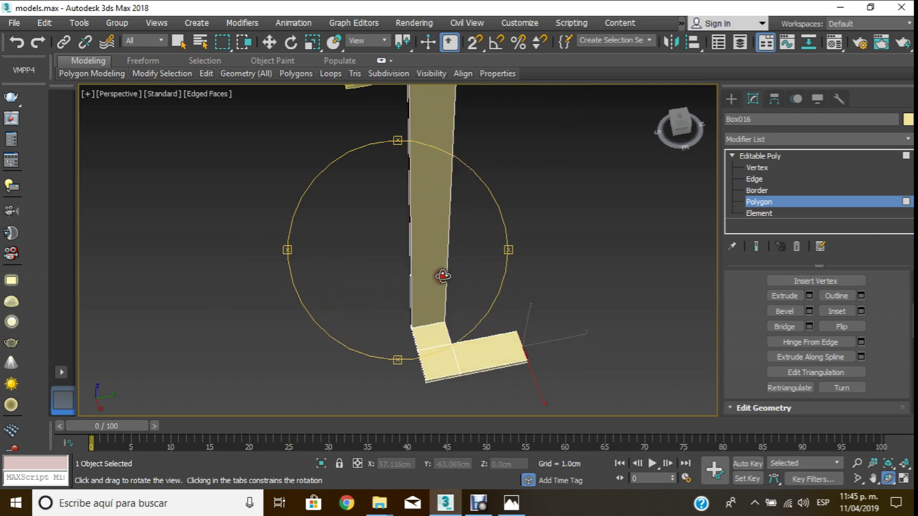
scroll(457, 283, "up", 1)
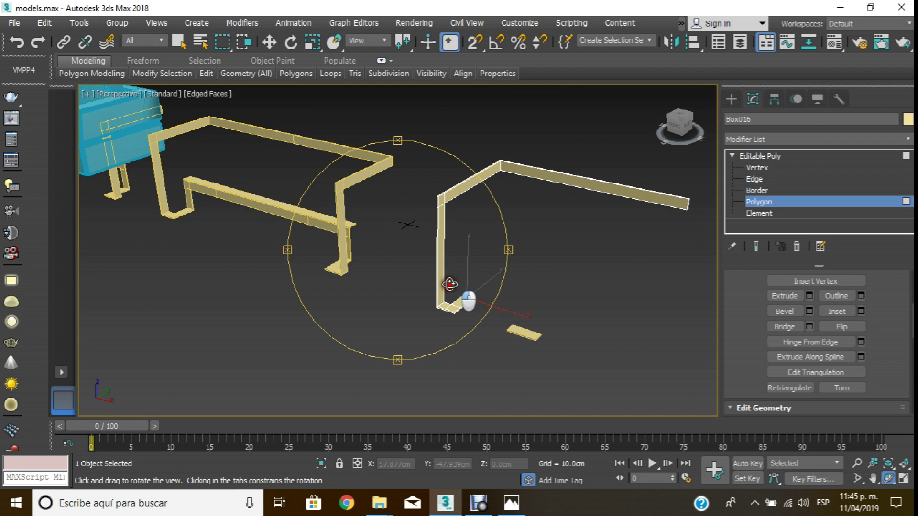
scroll(467, 297, "up", 2)
scroll(471, 301, "up", 2)
scroll(478, 307, "up", 1)
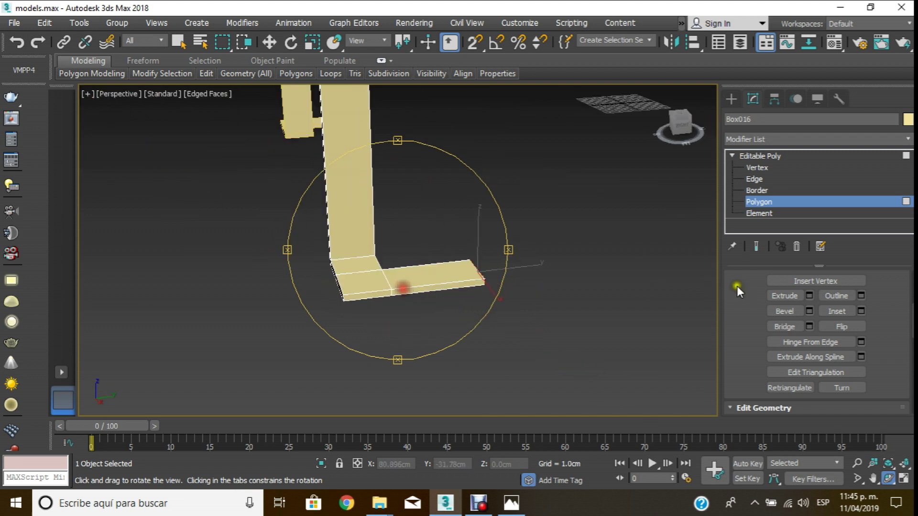
- Add a thin 0.7 cm extrusion to the end of the base bar
left_click(809, 296)
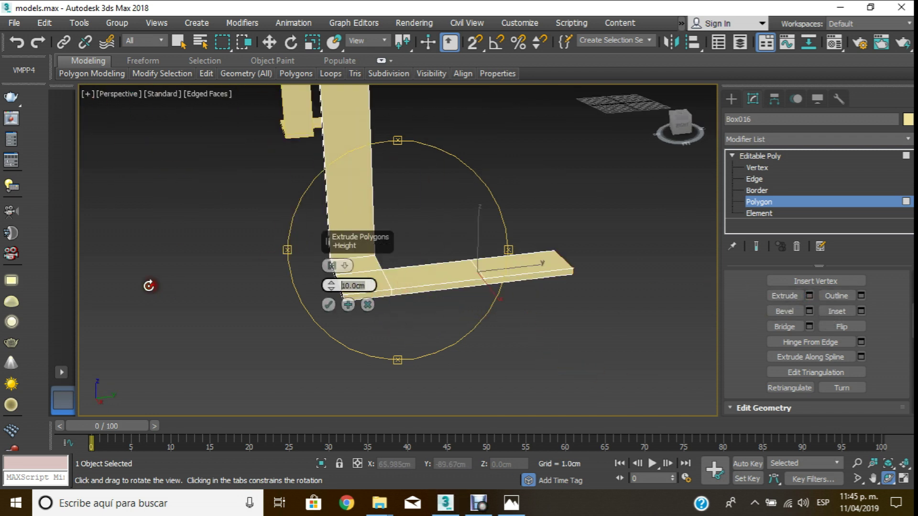
type("0.7")
key("Return")
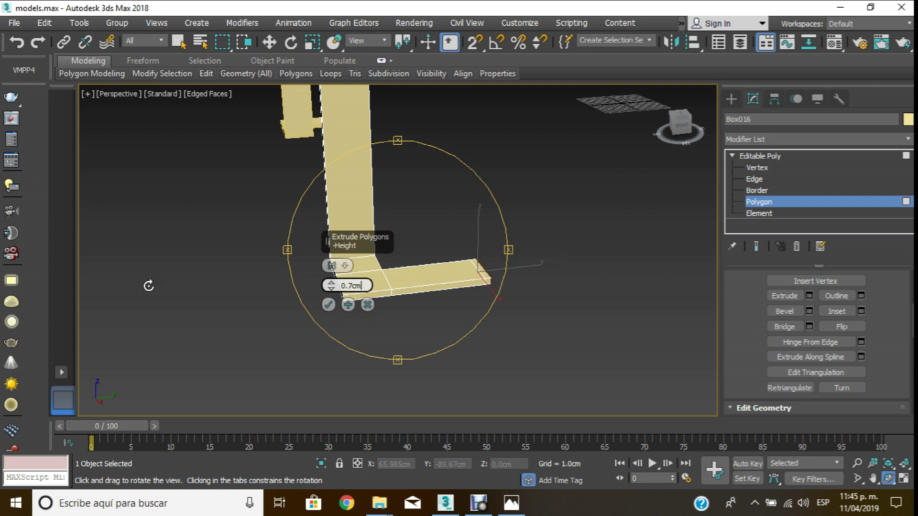
left_click(329, 305)
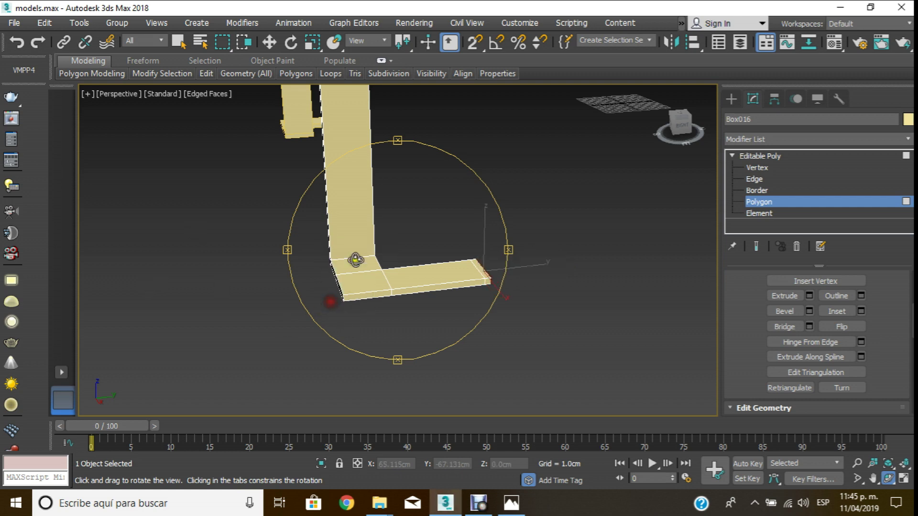
middle_click_drag(329, 304, 426, 270, "alt")
scroll(426, 271, "down", 5)
scroll(426, 285, "up", 3)
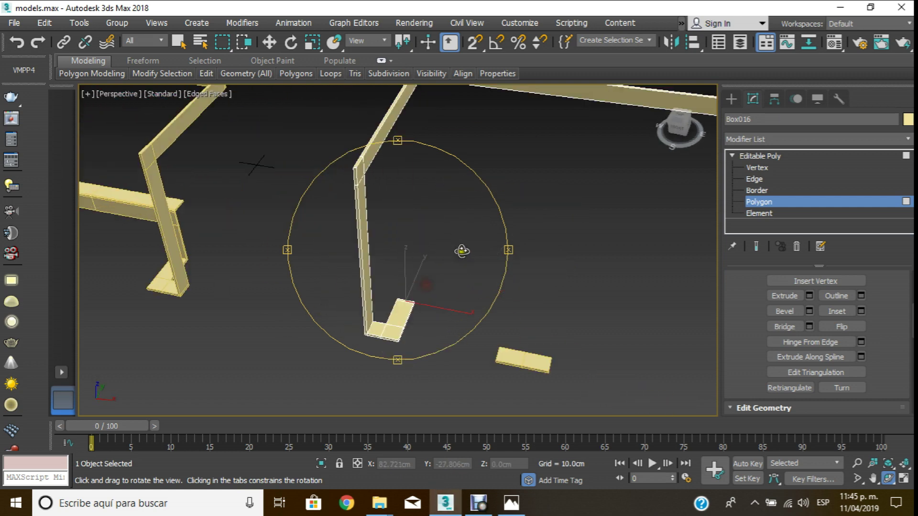
scroll(479, 256, "up", 3)
scroll(421, 289, "up", 2)
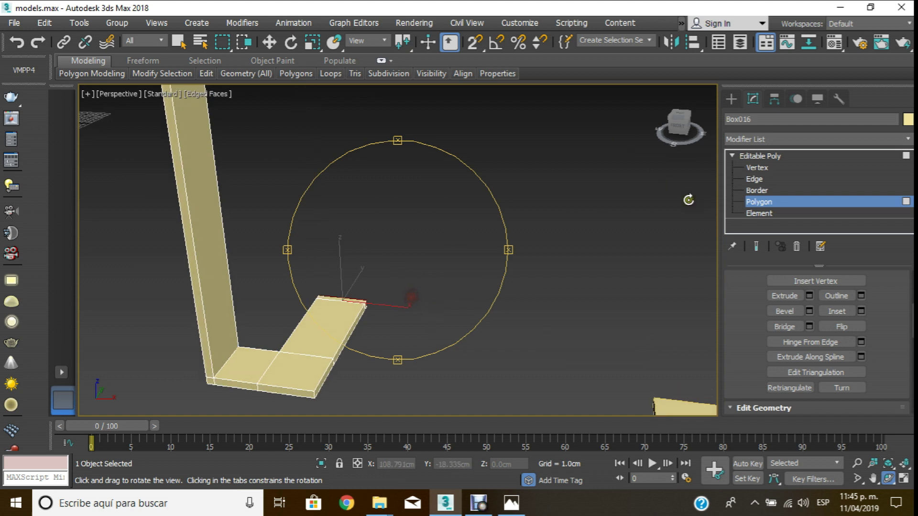
- Cancel a further end extrusion and select the top face of the foot extension
left_click(808, 295)
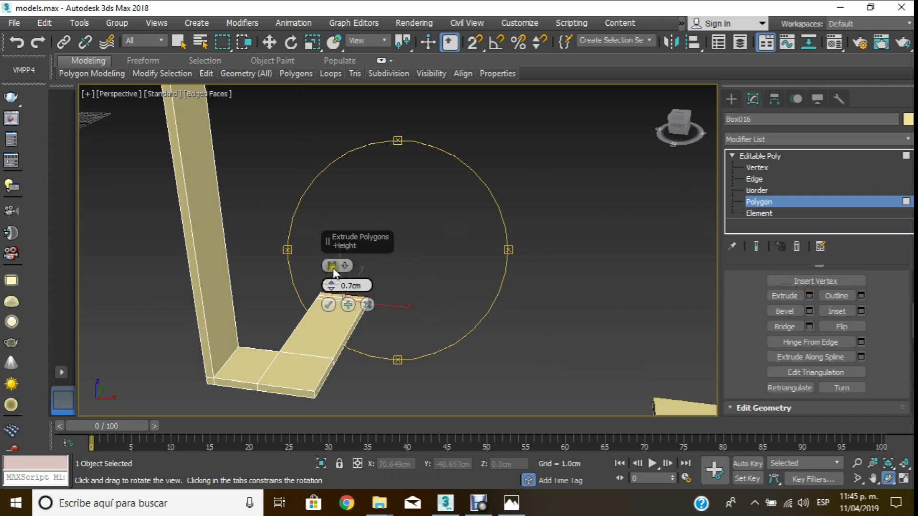
left_click_drag(332, 268, 703, 347)
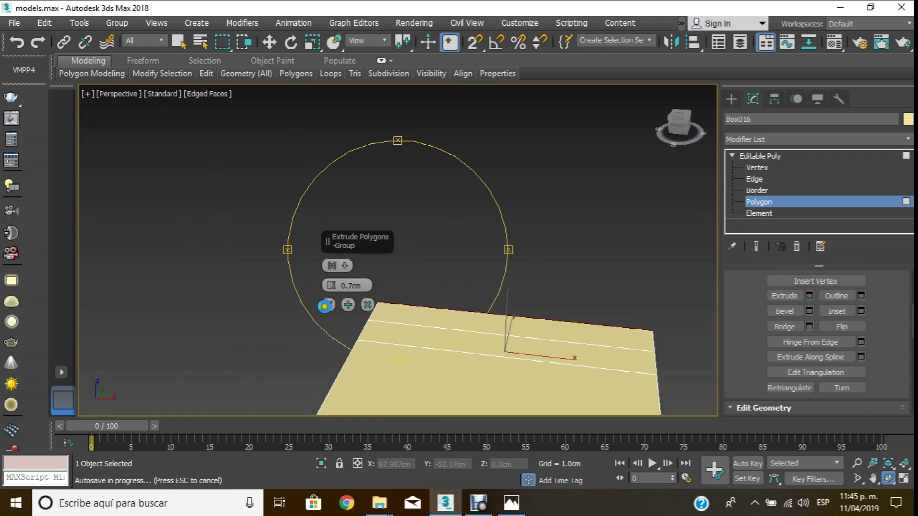
left_click(364, 305)
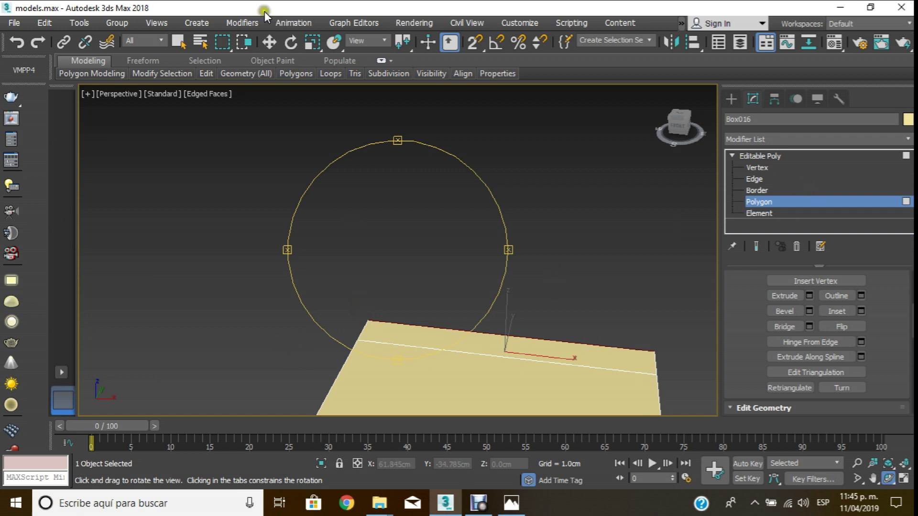
left_click(269, 42)
left_click(379, 337)
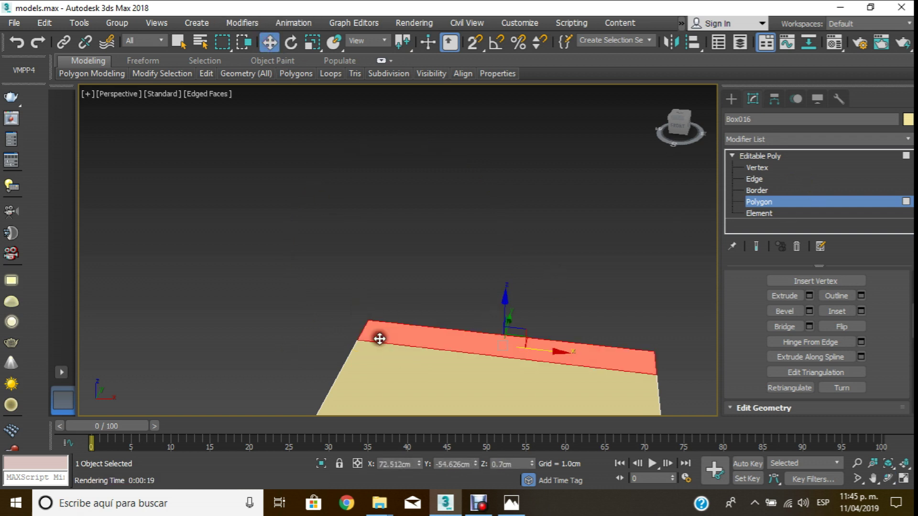
- Extrude the selected top face upward by 20 cm to form a short upright
left_click(808, 297)
type("2")
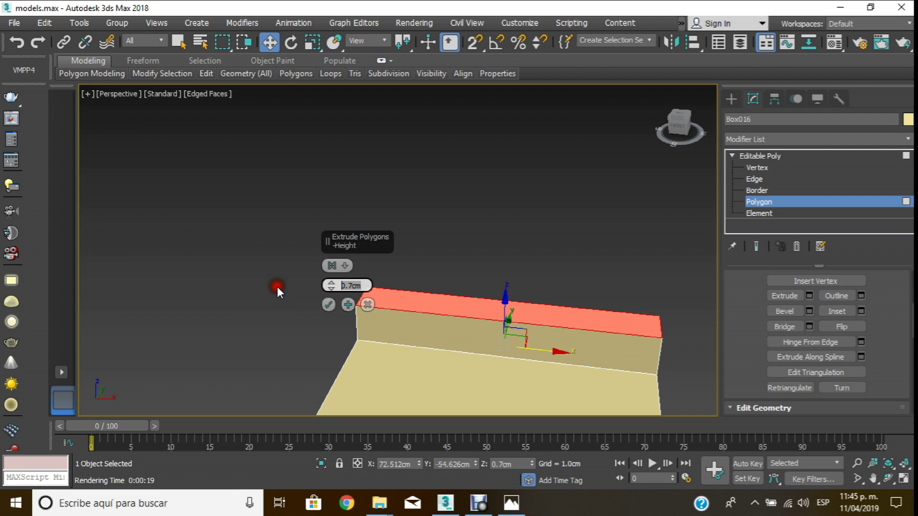
type("0")
key("Return")
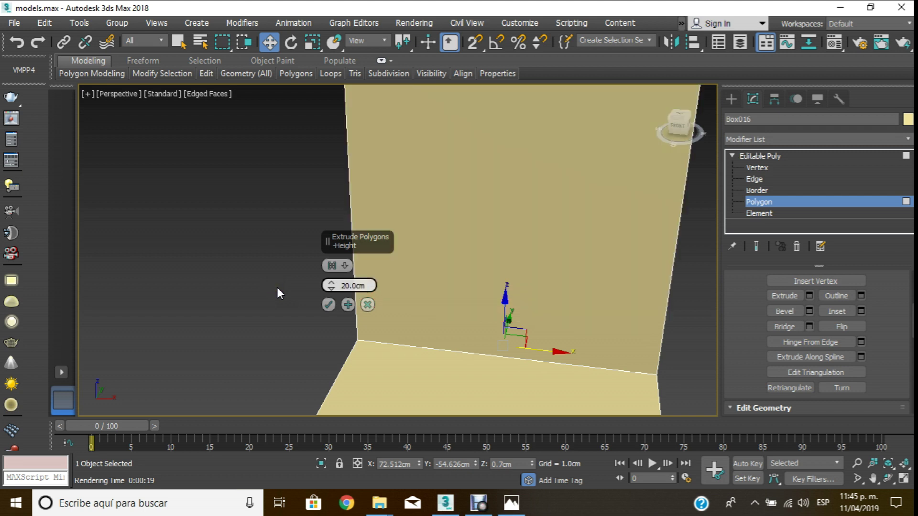
left_click(327, 304)
scroll(326, 304, "down", 5)
scroll(326, 305, "down", 5)
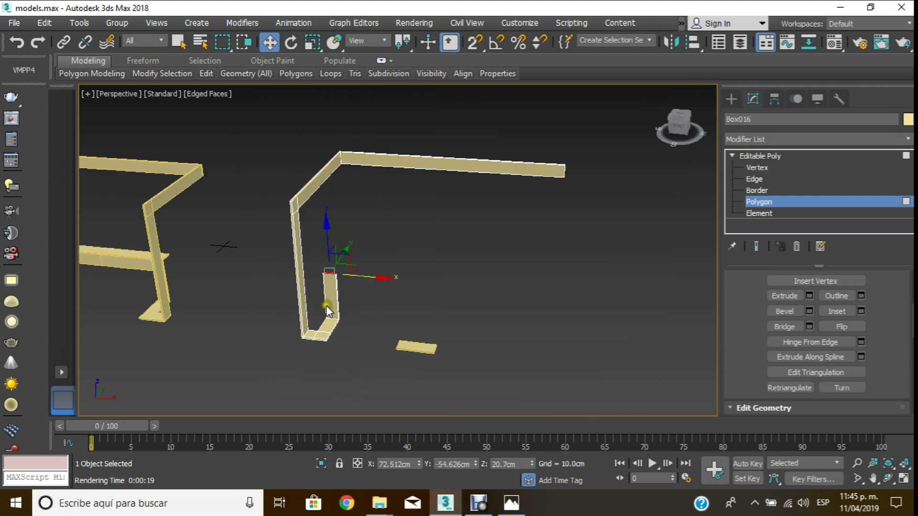
middle_click_drag(327, 305, 561, 285)
middle_click_drag(397, 225, 526, 239)
scroll(580, 258, "up", 5)
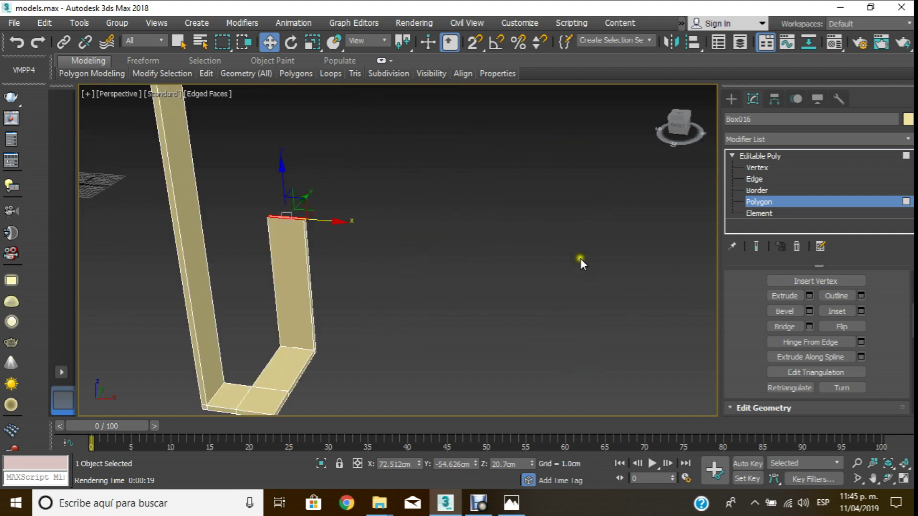
- Extrude the upright's top face a further 5 cm
left_click(811, 296)
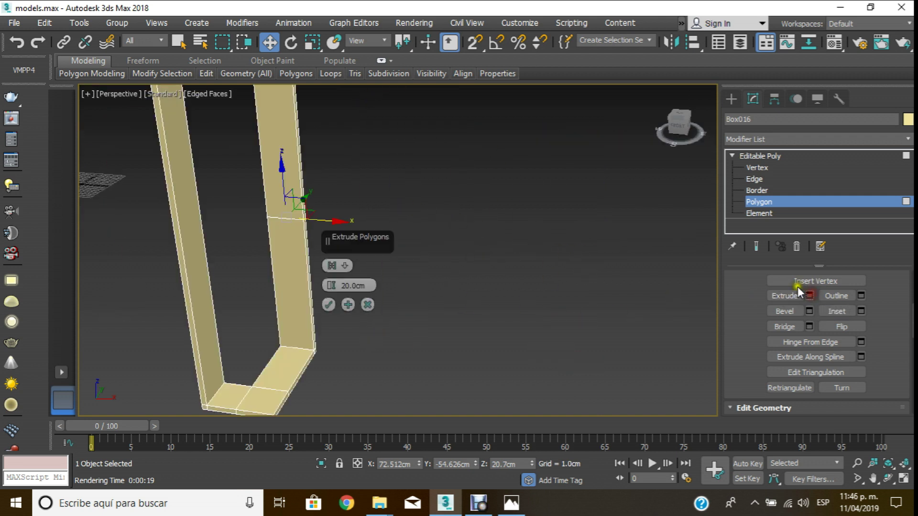
left_click(378, 284)
type("5")
key("Return")
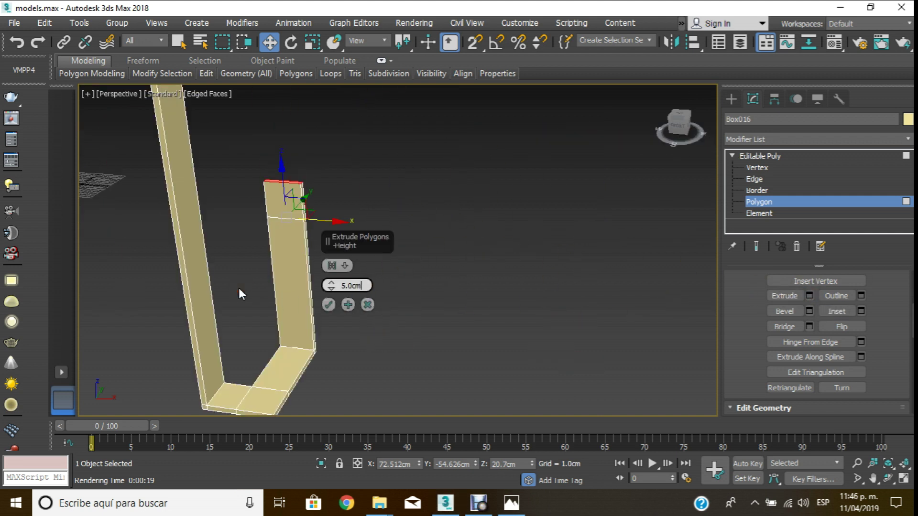
left_click(328, 305)
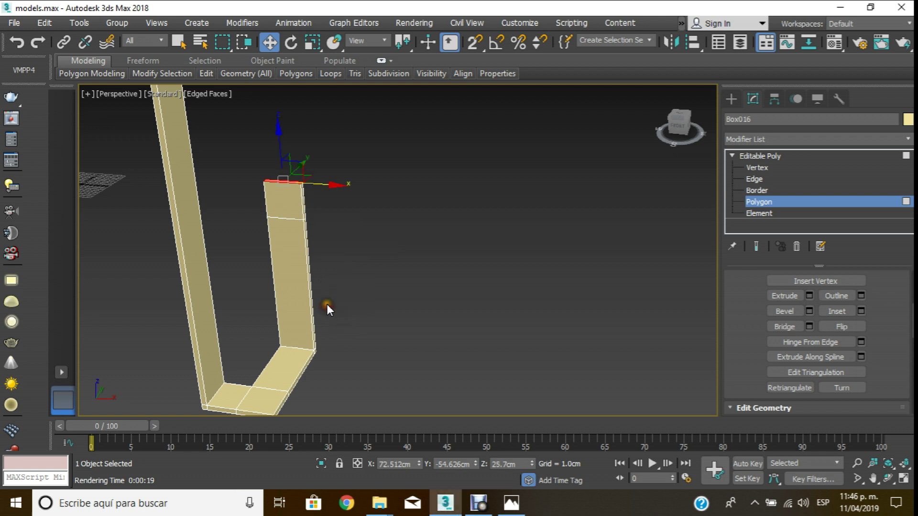
scroll(329, 302, "down", 5)
scroll(335, 301, "up", 1)
- Orbit and zoom to centre the bent bar's short upright in view
scroll(363, 311, "up", 2)
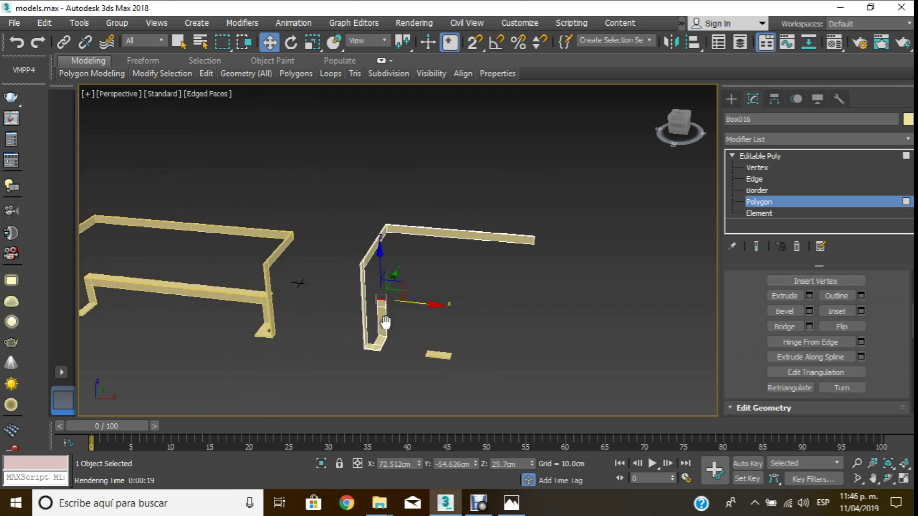
scroll(382, 312, "up", 1)
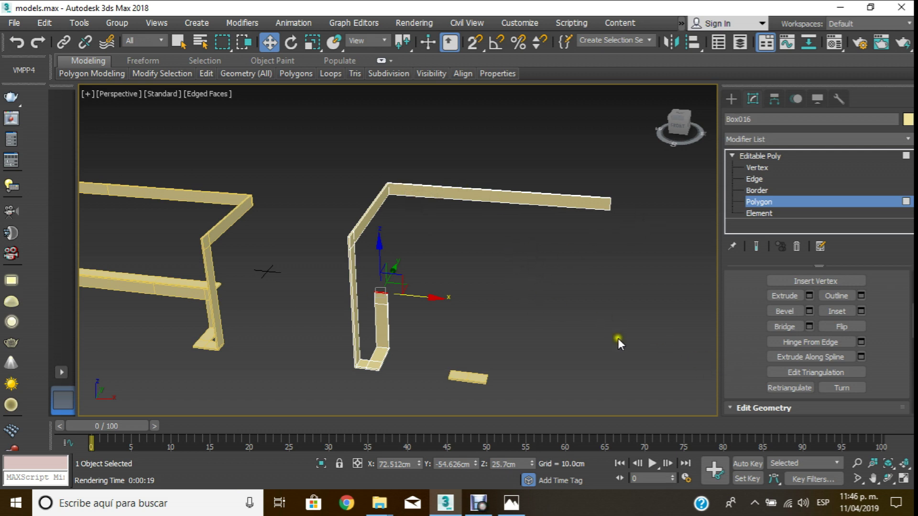
middle_click_drag(618, 338, 607, 266, "alt")
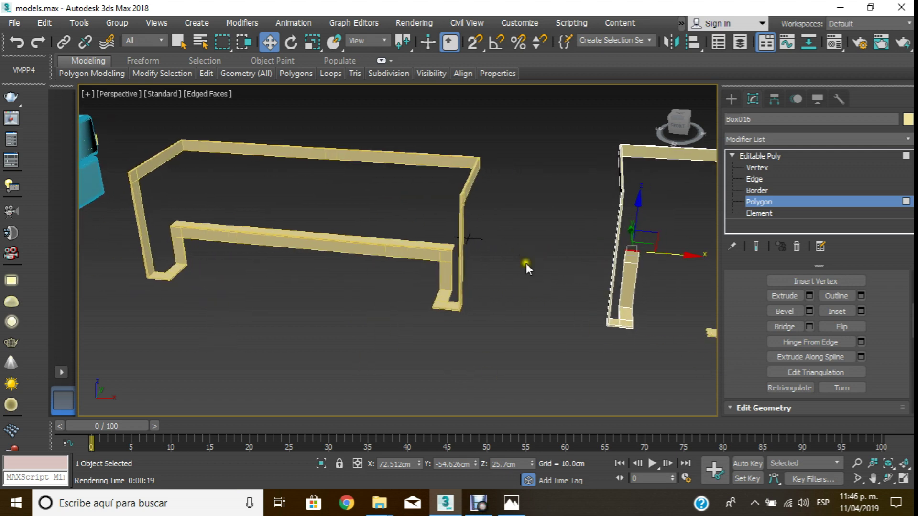
scroll(526, 263, "up", 5)
middle_click_drag(594, 213, 489, 301)
scroll(489, 301, "down", 2)
scroll(544, 291, "down", 3)
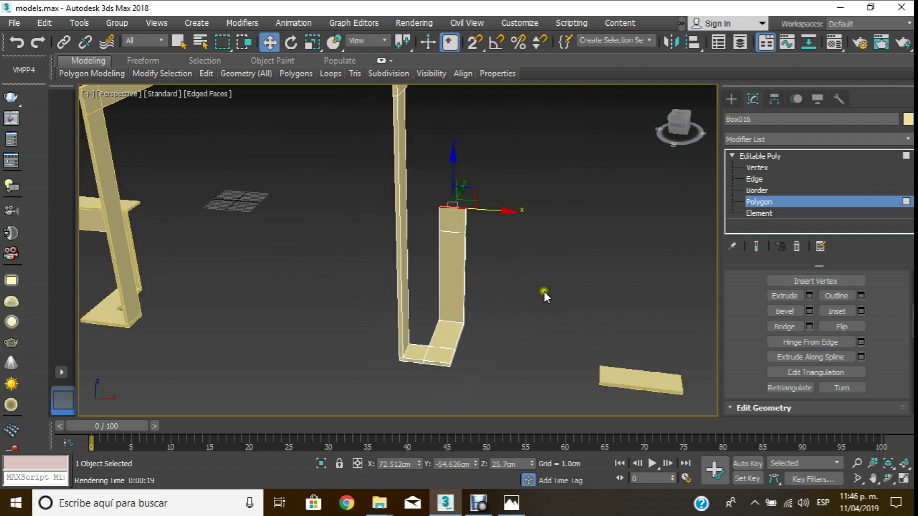
scroll(563, 282, "down", 3)
scroll(563, 283, "up", 2)
scroll(561, 277, "up", 1)
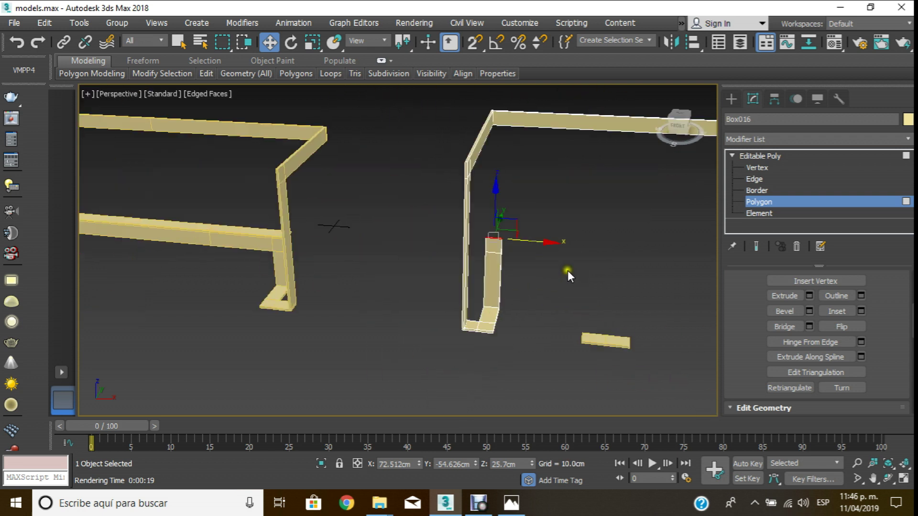
- Start another top-face extrusion, then cancel it
left_click(809, 296)
scroll(493, 266, "up", 2)
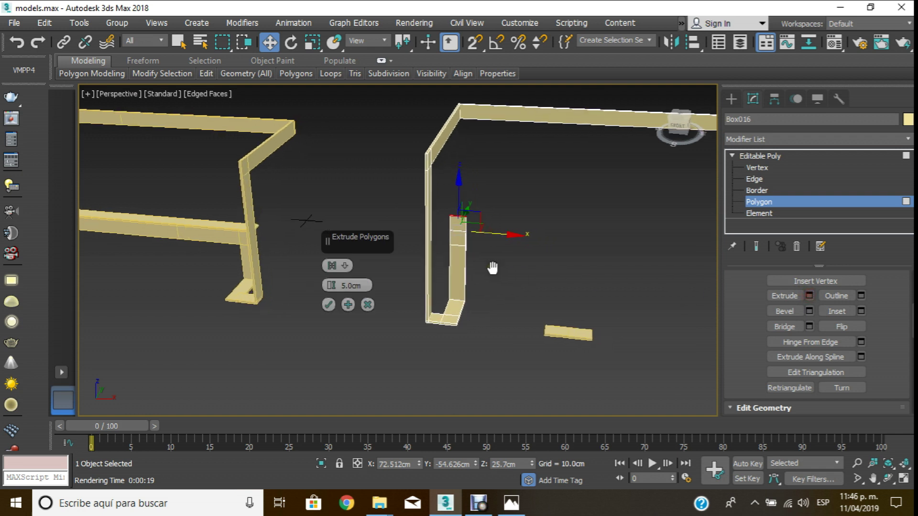
scroll(432, 236, "up", 3)
scroll(413, 257, "up", 2)
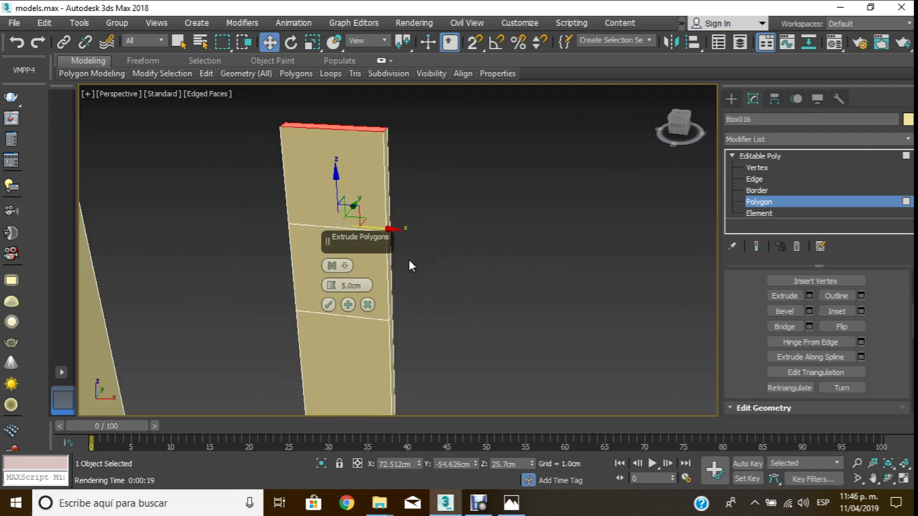
scroll(409, 260, "up", 2)
scroll(306, 268, "down", 2)
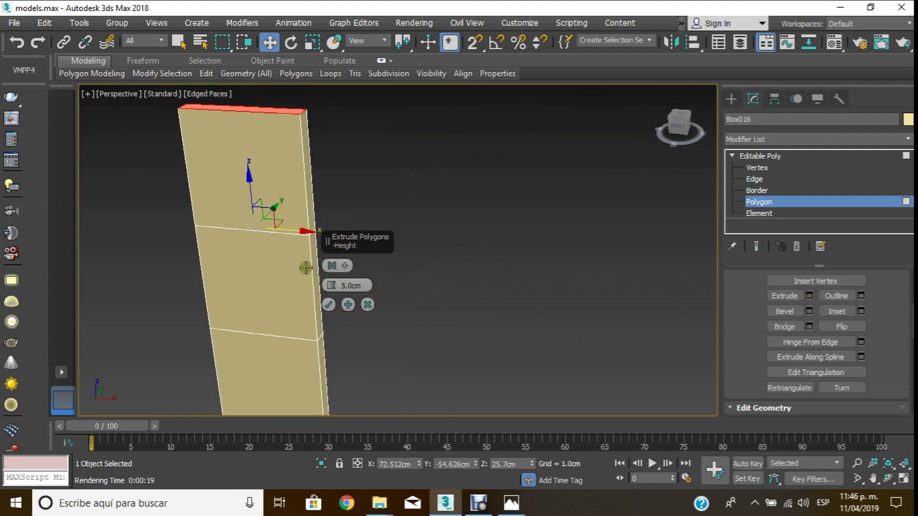
scroll(306, 268, "down", 2)
left_click(368, 304)
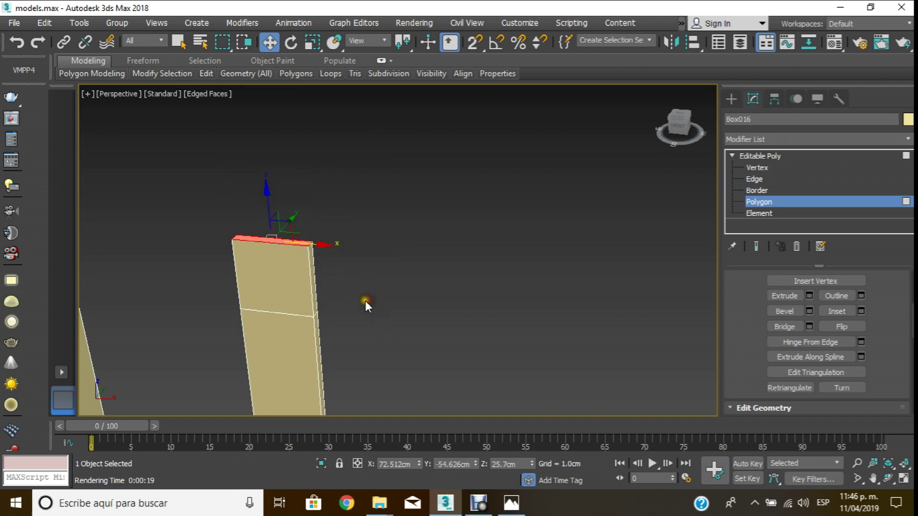
- Select the outward side face near the upright's top and reframe the whole frame
left_click(366, 300)
left_click(315, 282)
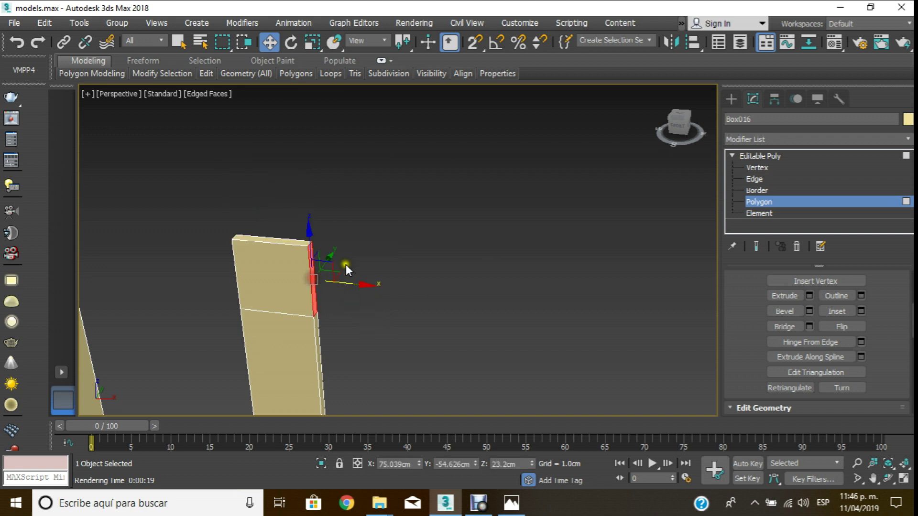
scroll(330, 278, "down", 3)
middle_click_drag(313, 294, 390, 300)
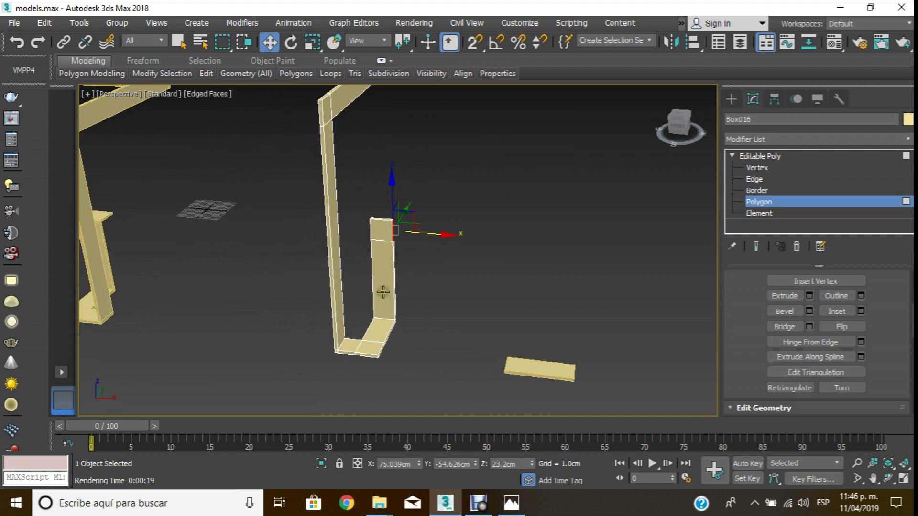
scroll(339, 344, "down", 3)
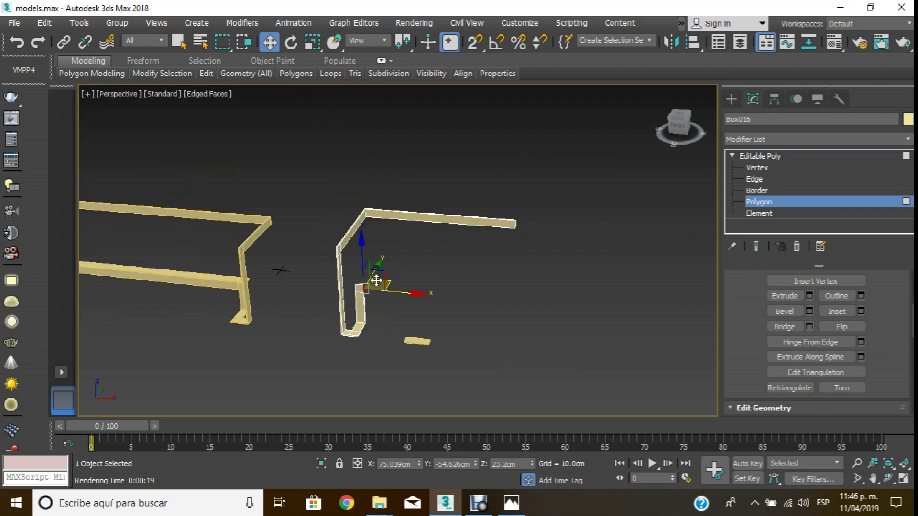
middle_click_drag(368, 267, 372, 285)
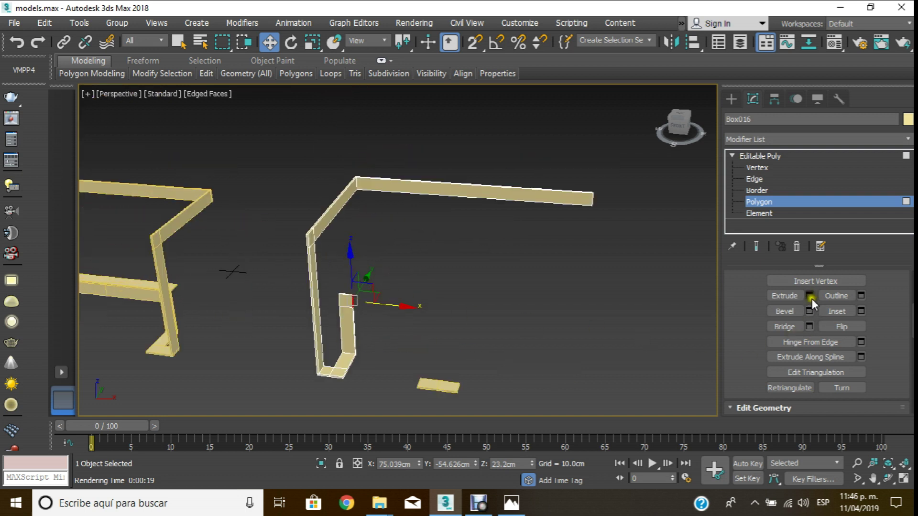
- Extrude the short upright's selected side face 80 cm into a horizontal bar
left_click(809, 295)
left_click(363, 286)
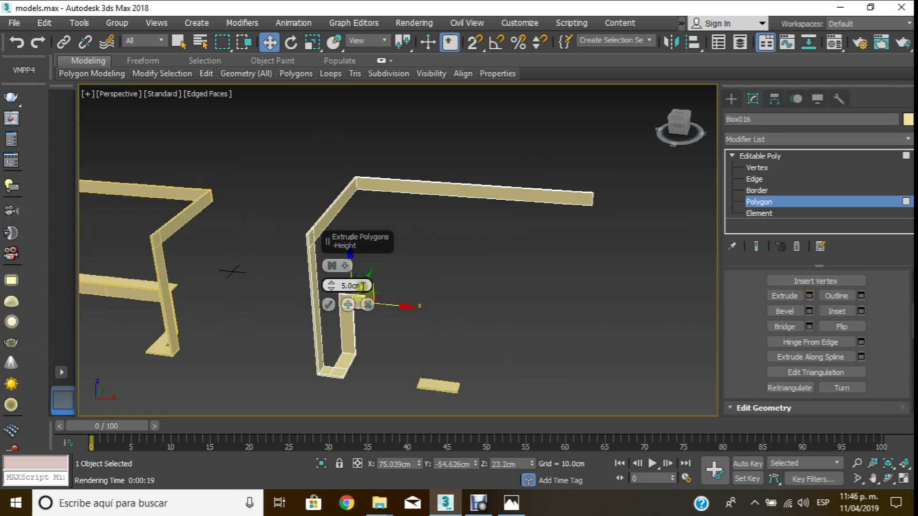
type("80")
key("Return")
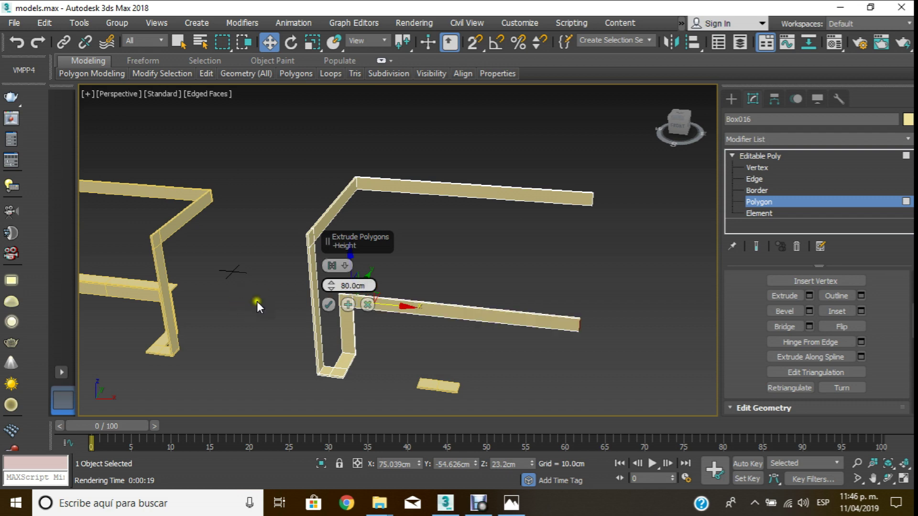
left_click(327, 304)
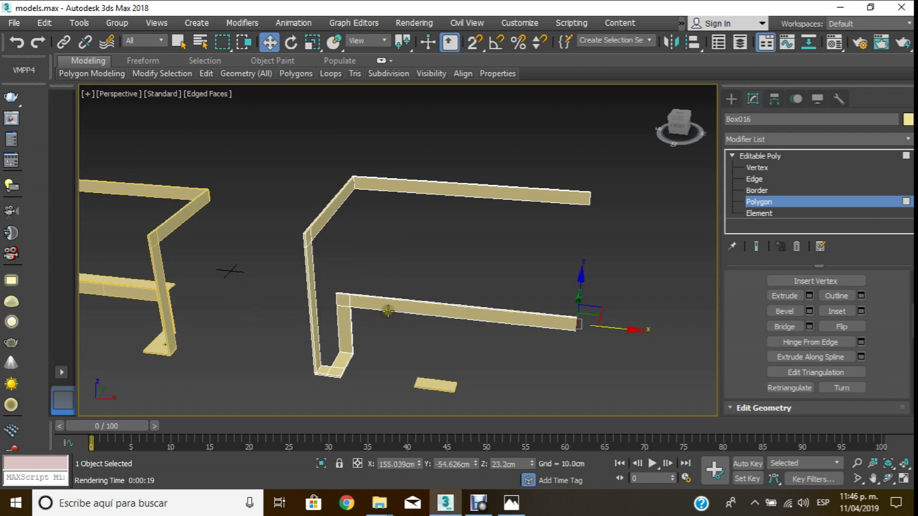
- In Front view, pull the new bar's end left so it's shorter than the upper bar
key("f")
scroll(388, 312, "down", 5)
scroll(404, 304, "down", 5)
scroll(314, 312, "up", 2)
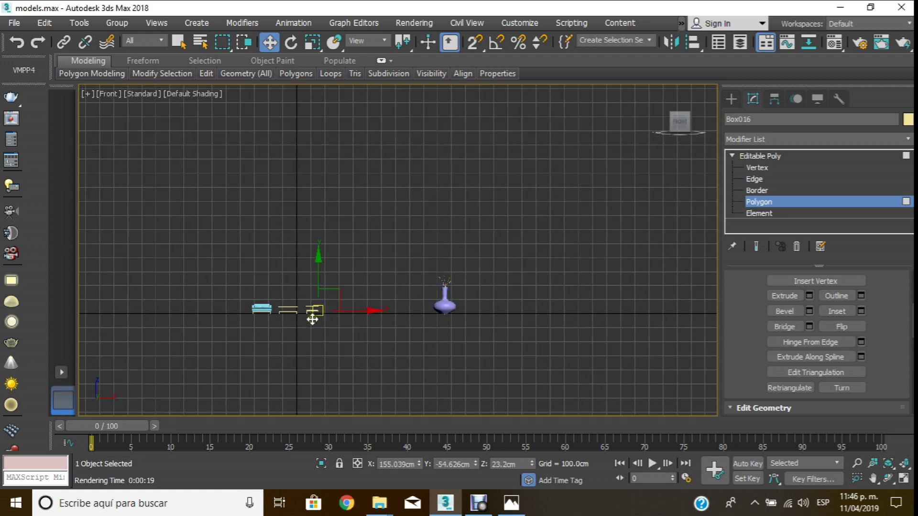
scroll(256, 315, "up", 3)
scroll(240, 274, "up", 3)
scroll(481, 299, "up", 2)
scroll(481, 296, "up", 2)
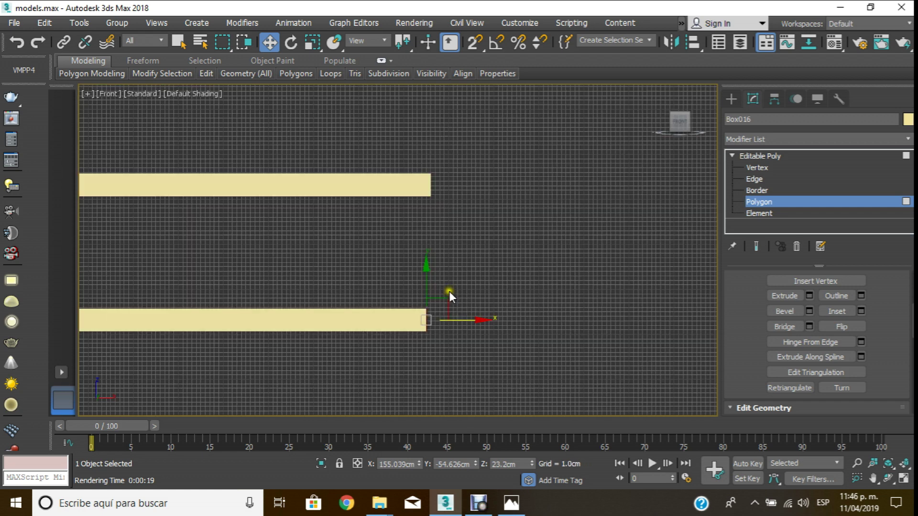
scroll(449, 291, "up", 2)
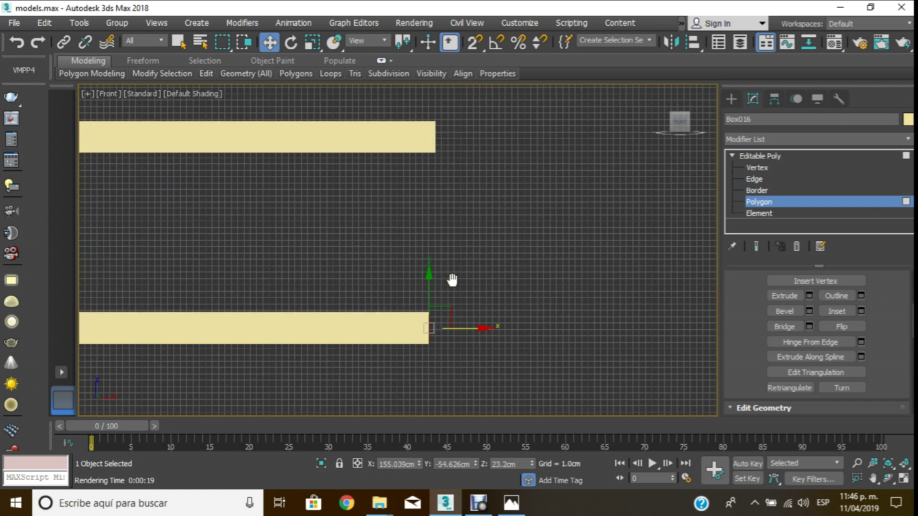
scroll(451, 281, "down", 2)
scroll(453, 309, "up", 2)
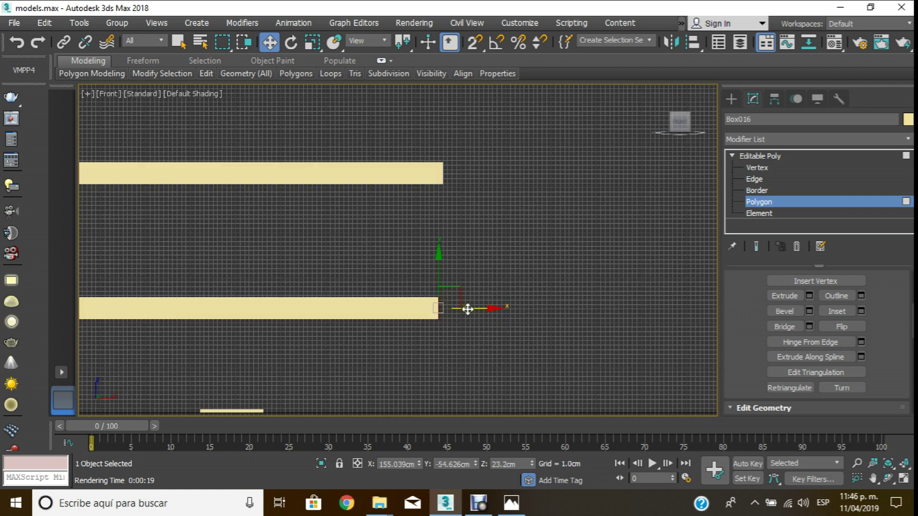
left_click_drag(468, 309, 401, 313)
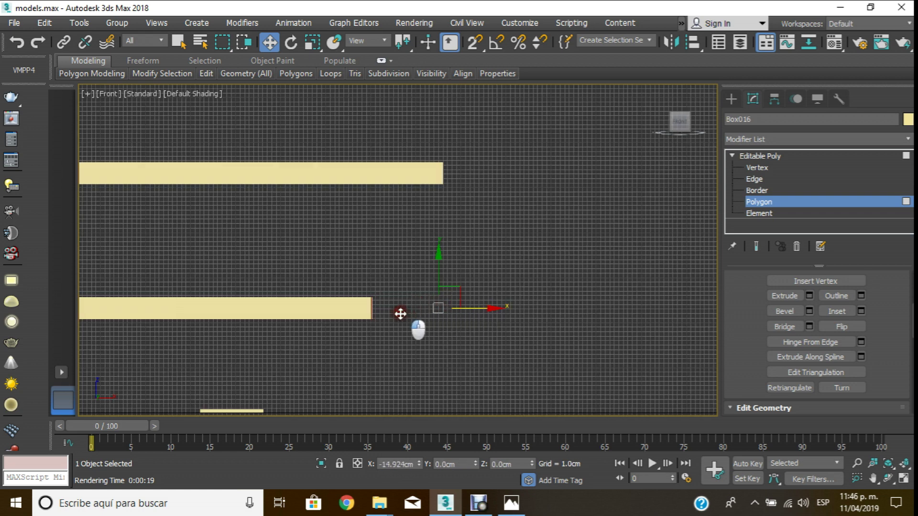
key("p")
mouse_move(354, 308)
middle_mouse_down()
mouse_move(360, 325)
mouse_move(334, 312)
mouse_move(248, 309)
middle_mouse_up()
- Clear the face selection on Box016 and switch to Element sub-object level
left_click(580, 292)
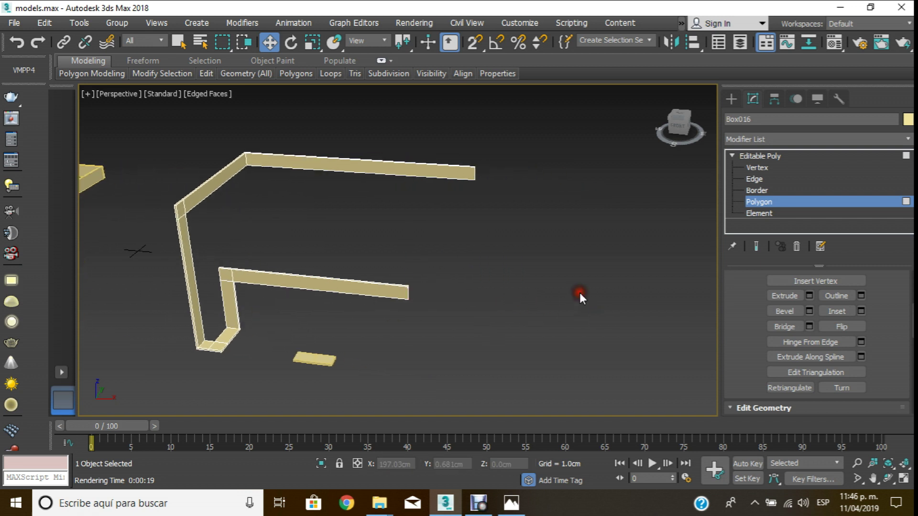
left_click(779, 213)
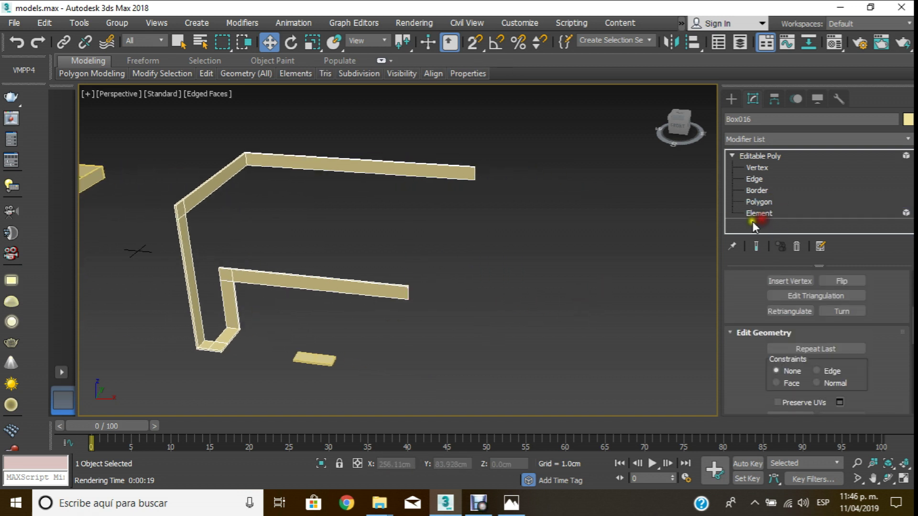
middle_click_drag(601, 263, 546, 268)
scroll(547, 267, "down", 3)
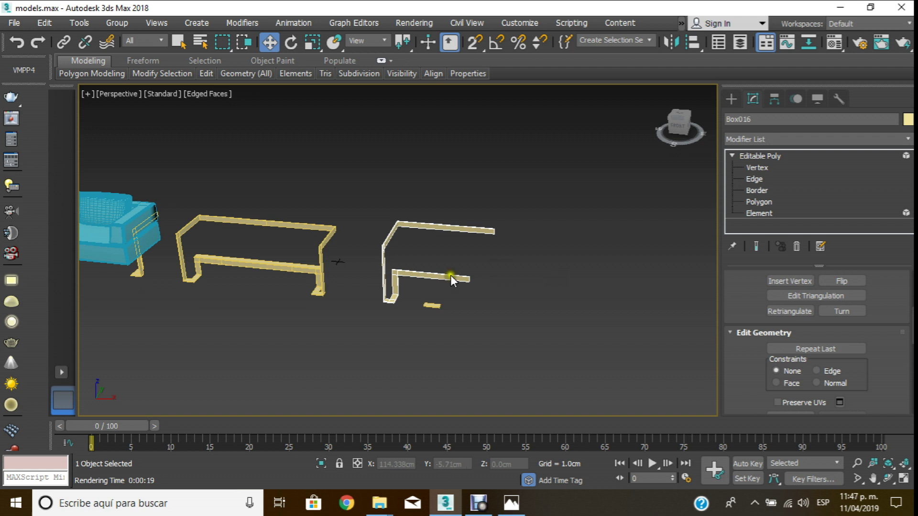
scroll(437, 285, "up", 3)
left_click(407, 337)
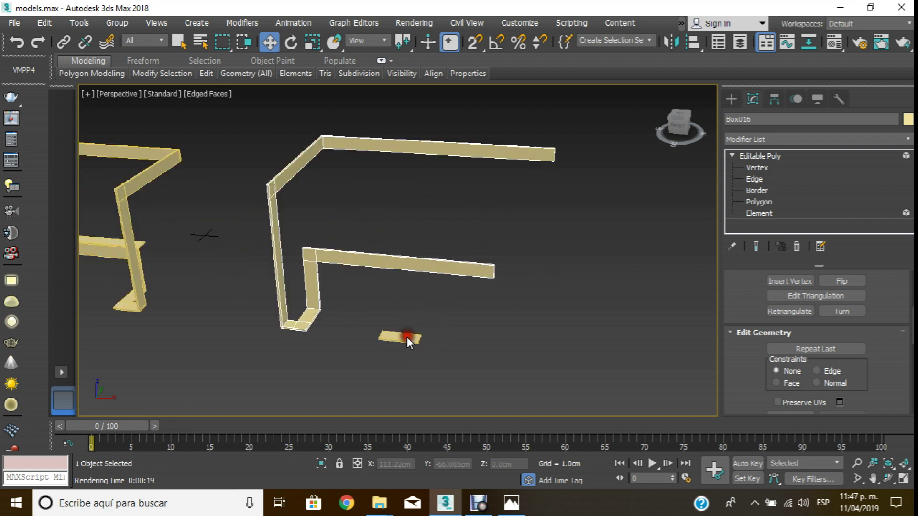
left_click(530, 327)
- Select the small box Box004 and move it left along X
left_click(730, 99)
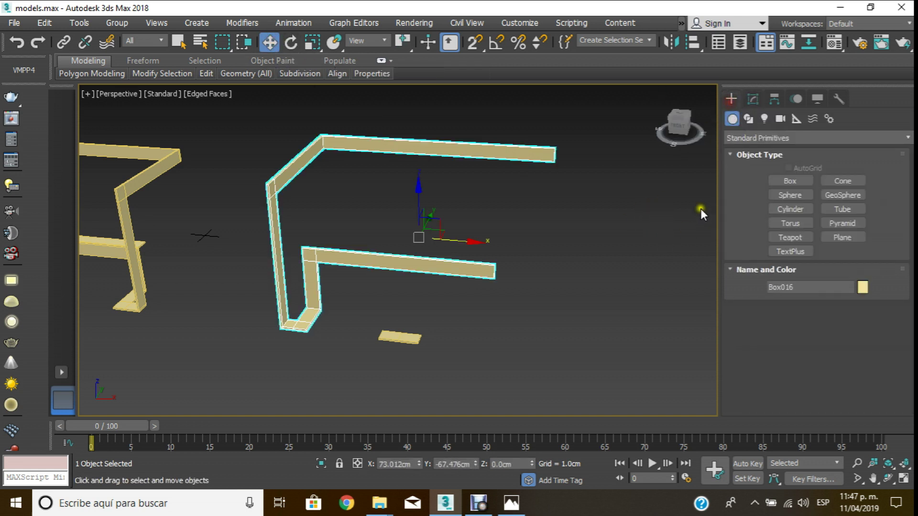
left_click(428, 408)
left_click(403, 335)
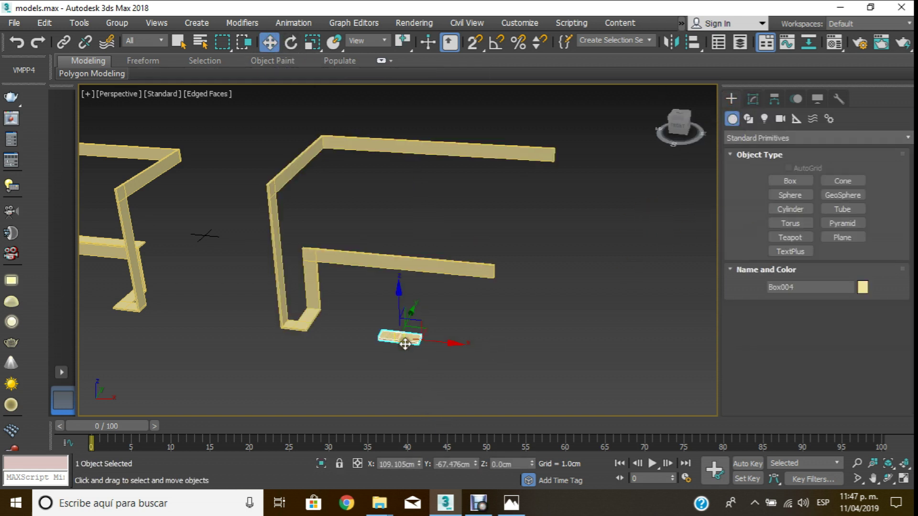
middle_click_drag(431, 330, 446, 343, "alt")
left_click_drag(447, 343, 364, 355)
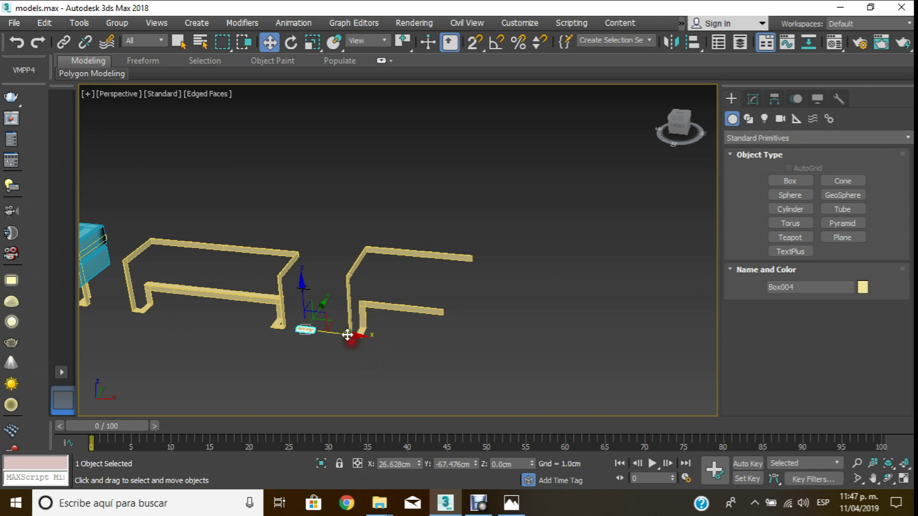
scroll(283, 343, "up", 5)
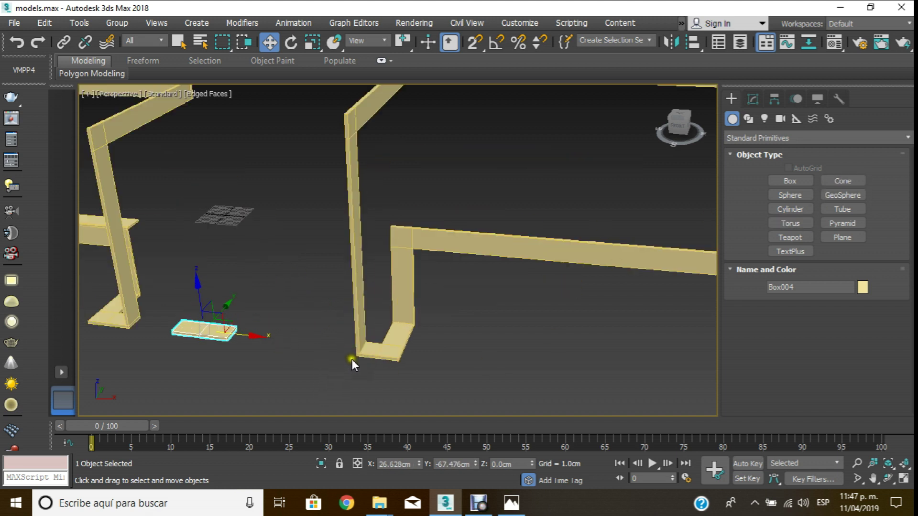
- Reposition Box004 beside the other frame, then reselect Box016 in the Modify panel
left_click(480, 325)
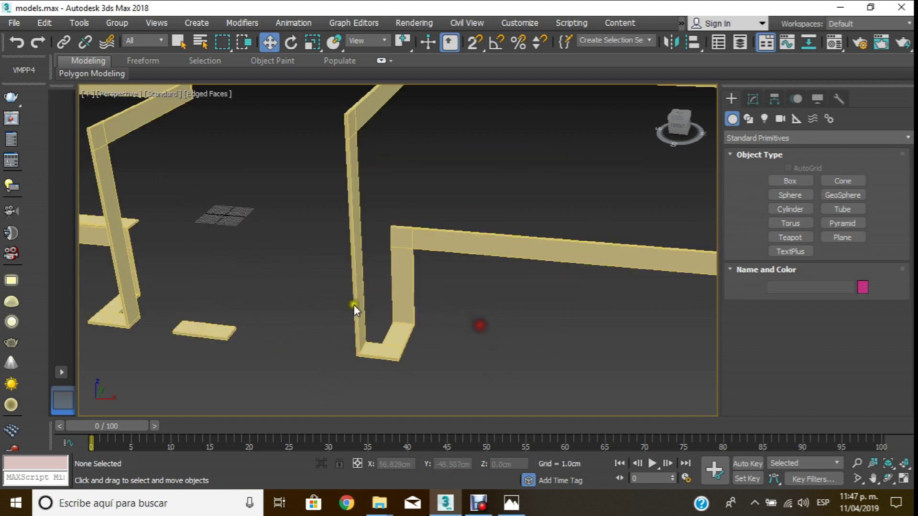
left_click(210, 332)
scroll(206, 327, "down", 5)
scroll(375, 285, "up", 3)
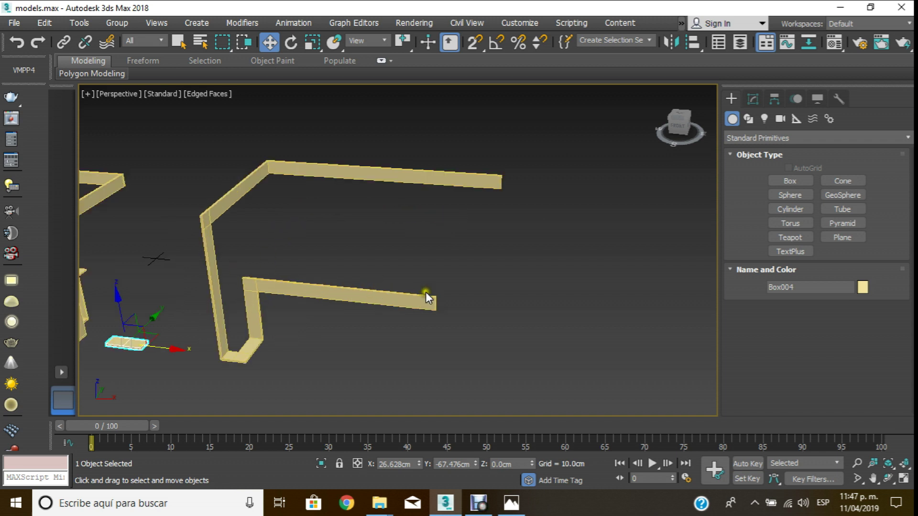
mouse_move(372, 254)
middle_mouse_down()
mouse_move(397, 248)
mouse_move(390, 263)
middle_mouse_up()
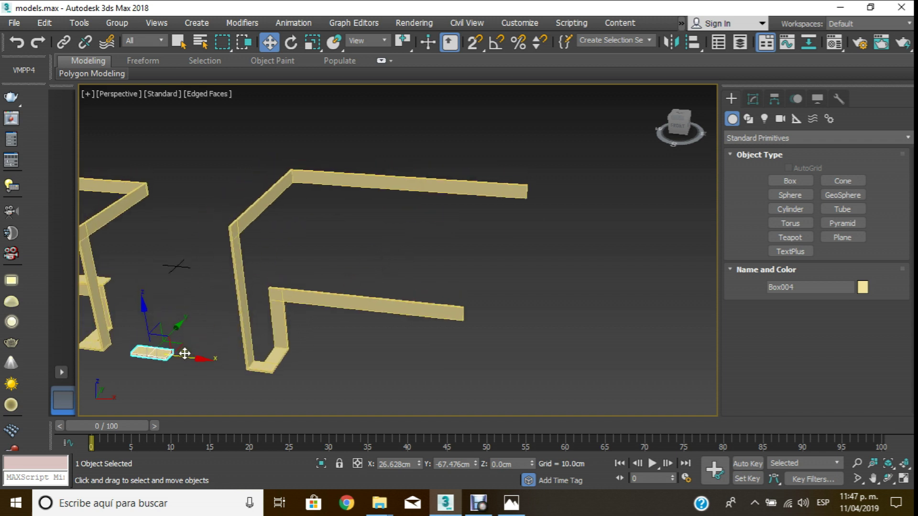
scroll(195, 349, "down", 3)
left_click_drag(206, 349, 294, 370)
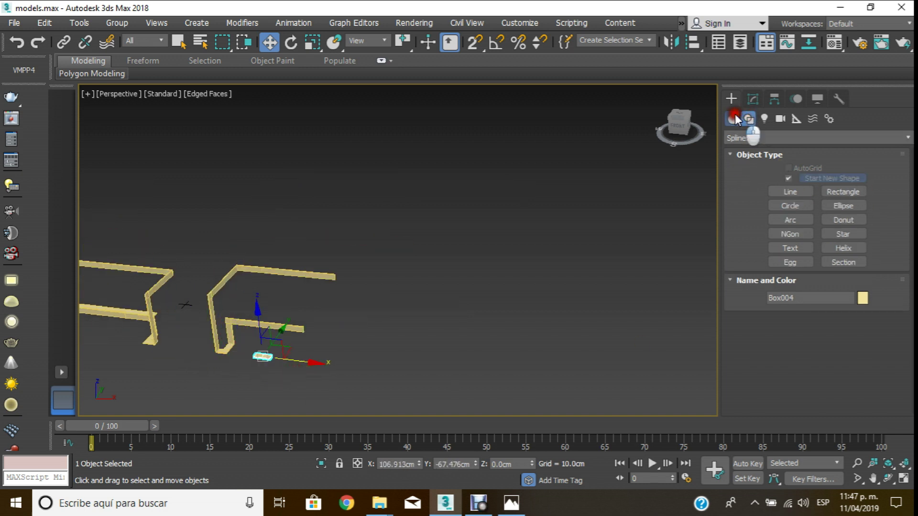
left_click(321, 413)
left_click(263, 361)
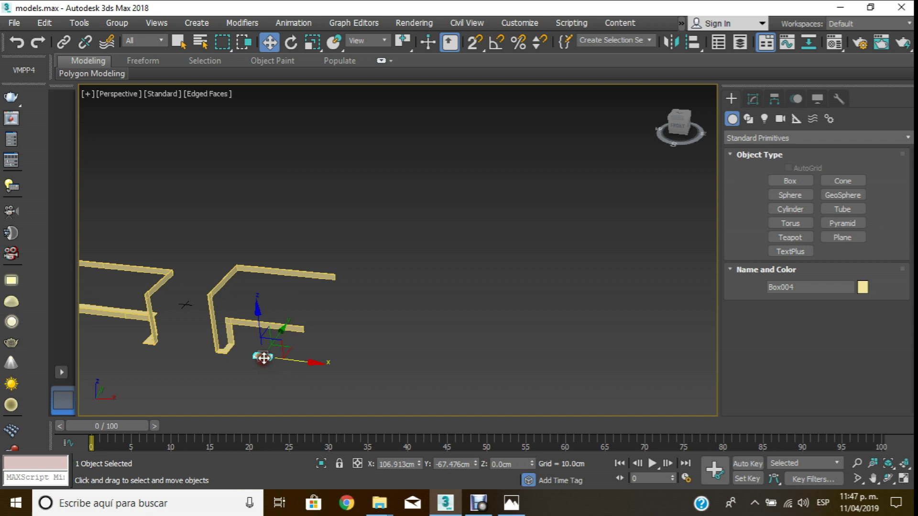
left_click_drag(293, 361, 159, 358)
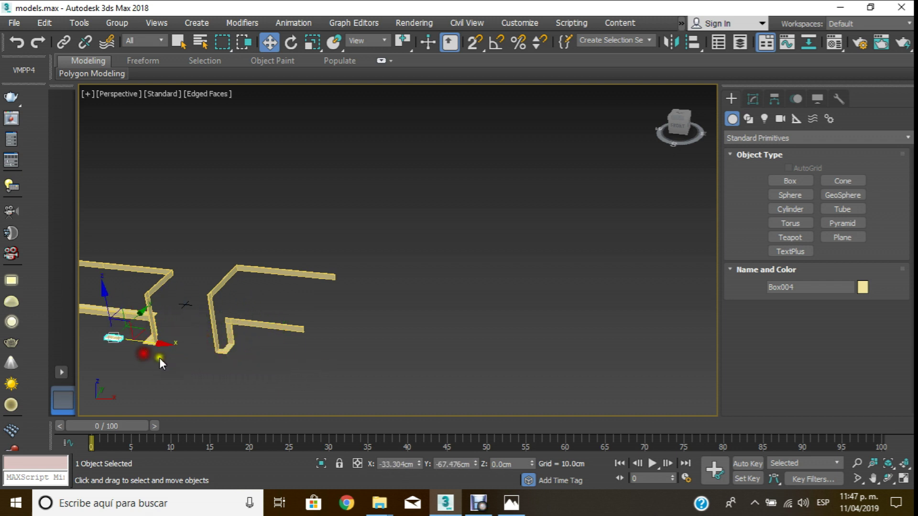
scroll(280, 264, "up", 3)
left_click(320, 234)
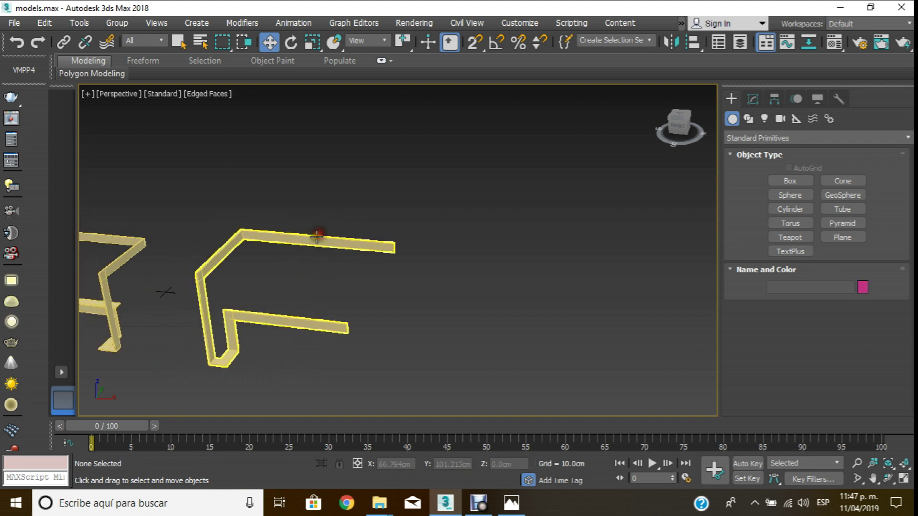
left_click(753, 99)
- Add a Symmetry modifier to Box016 and enable Flip at its Mirror sub-object level
left_click(894, 139)
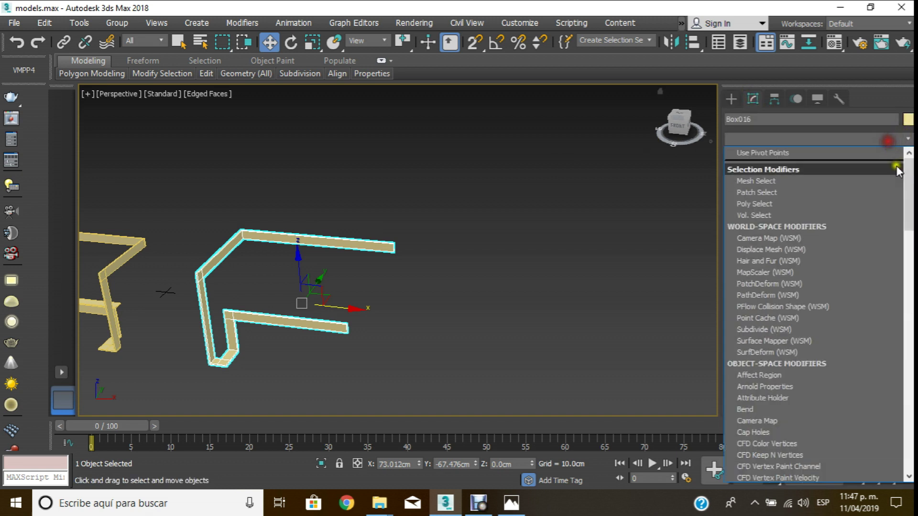
mouse_move(905, 196)
left_mouse_down()
mouse_move(907, 464)
mouse_move(911, 345)
mouse_move(911, 370)
left_mouse_up()
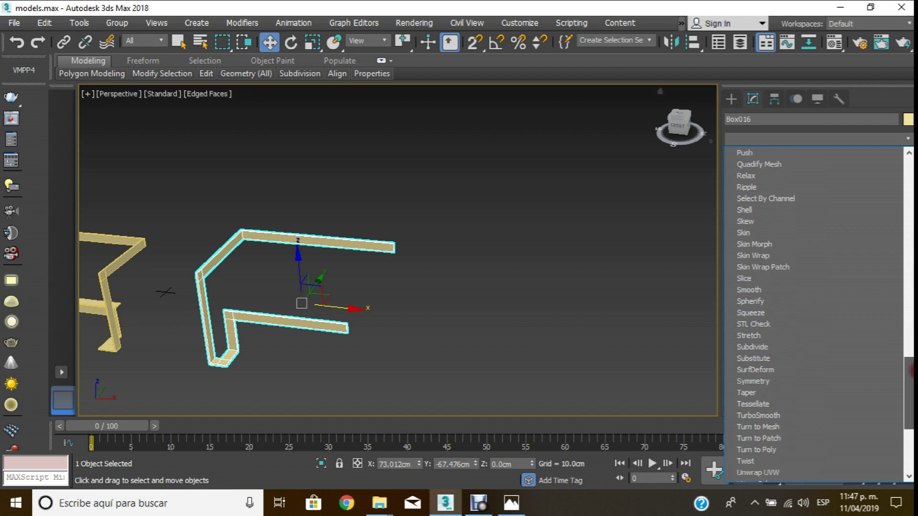
left_click(756, 381)
middle_click_drag(424, 294, 456, 282)
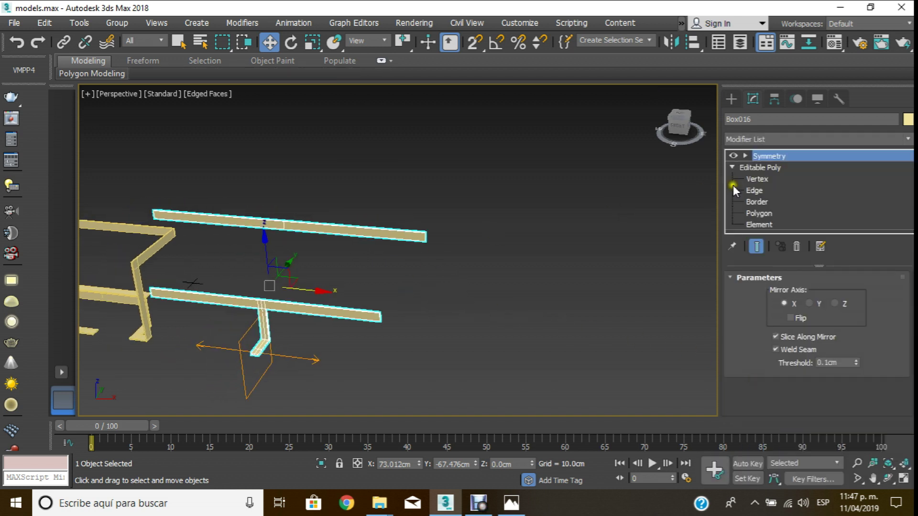
left_click(745, 156)
left_click(785, 167)
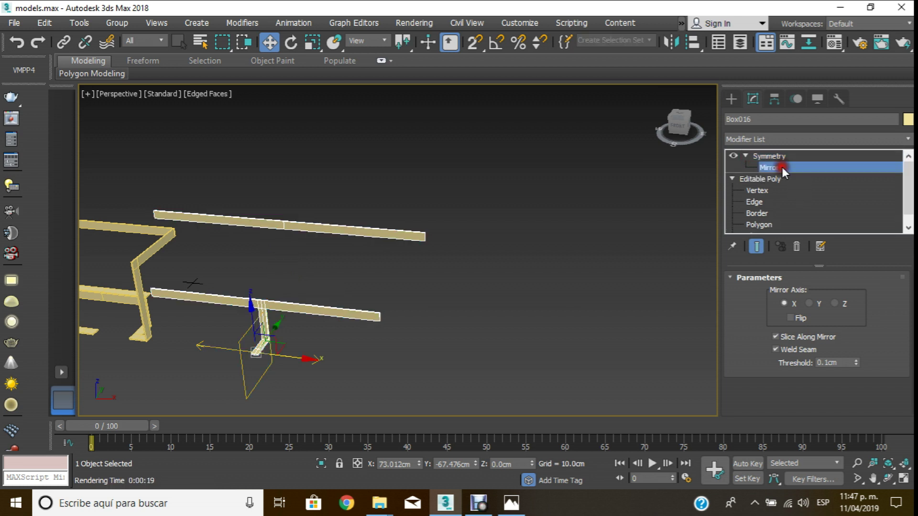
left_click(788, 316)
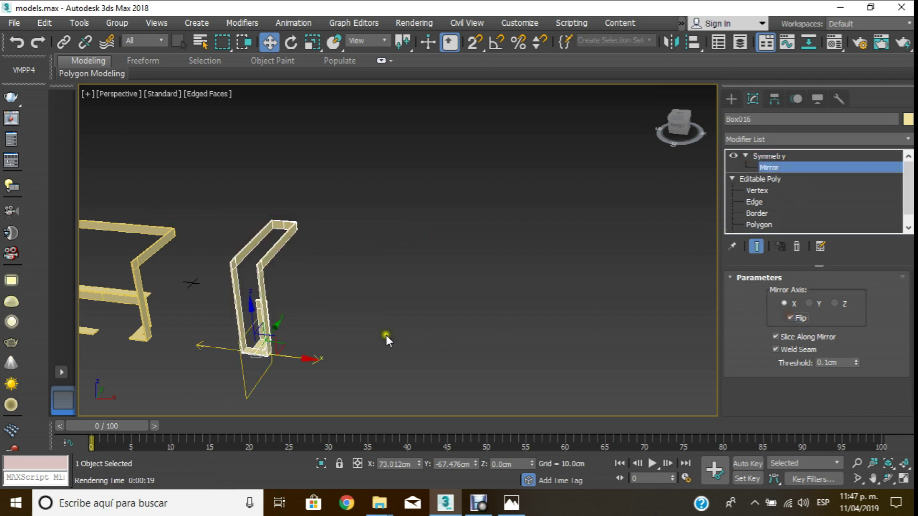
- Slide Box016's Symmetry mirror plane right along X in the Perspective view
mouse_move(301, 364)
left_mouse_down()
mouse_move(486, 413)
mouse_move(412, 262)
left_mouse_up()
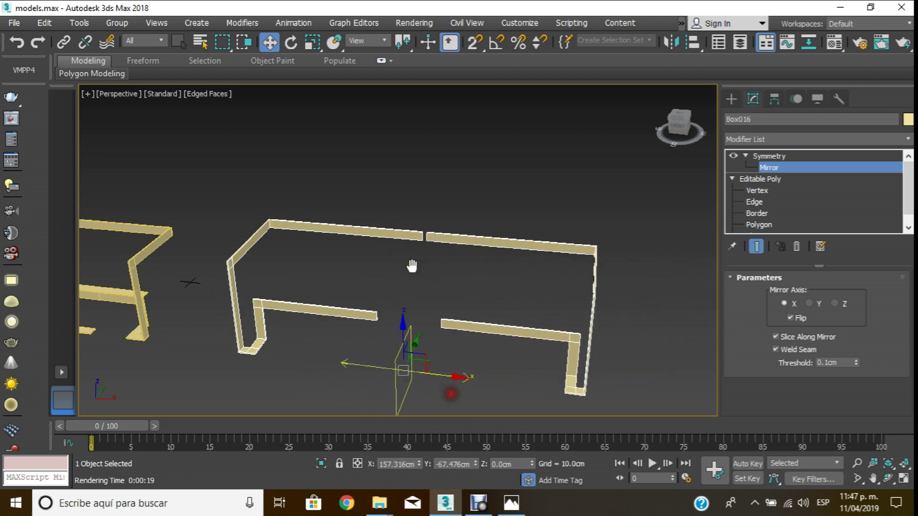
scroll(383, 331, "up", 5)
mouse_move(382, 332)
middle_mouse_down()
mouse_move(408, 300)
mouse_move(397, 105)
middle_mouse_up()
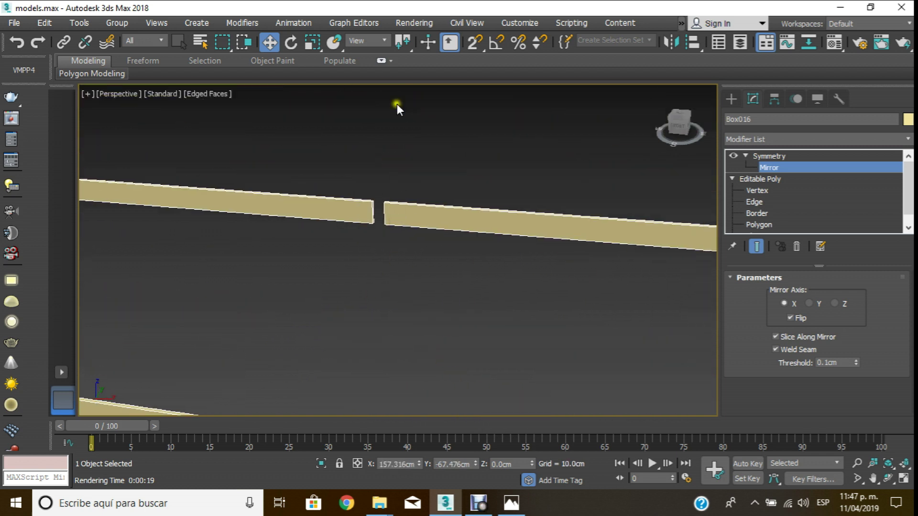
left_click_drag(409, 40, 408, 90)
middle_click_drag(390, 225, 386, 233)
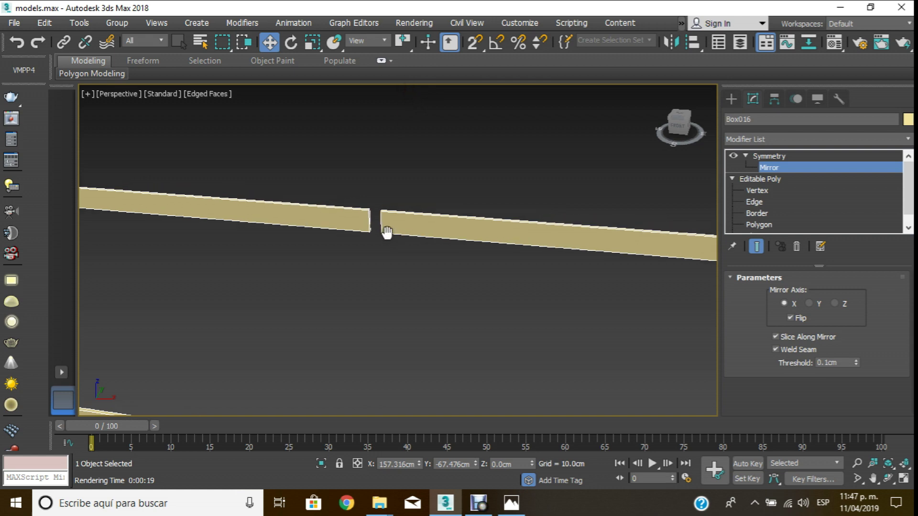
- In Top view, shift the mirror plane left to join the top beams, then exit Mirror level
key("t")
scroll(441, 244, "down", 3)
scroll(412, 252, "down", 3)
scroll(437, 240, "up", 3)
scroll(461, 306, "up", 3)
scroll(428, 342, "up", 3)
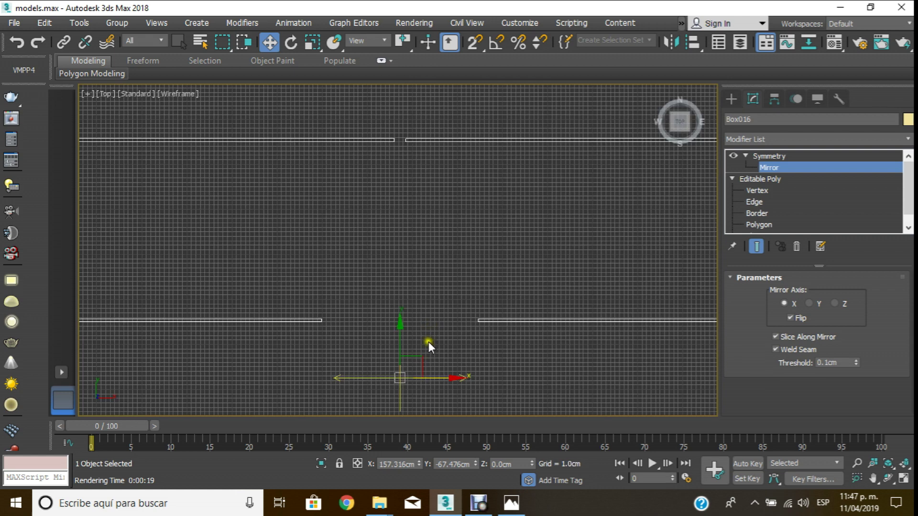
left_click_drag(433, 383, 404, 378)
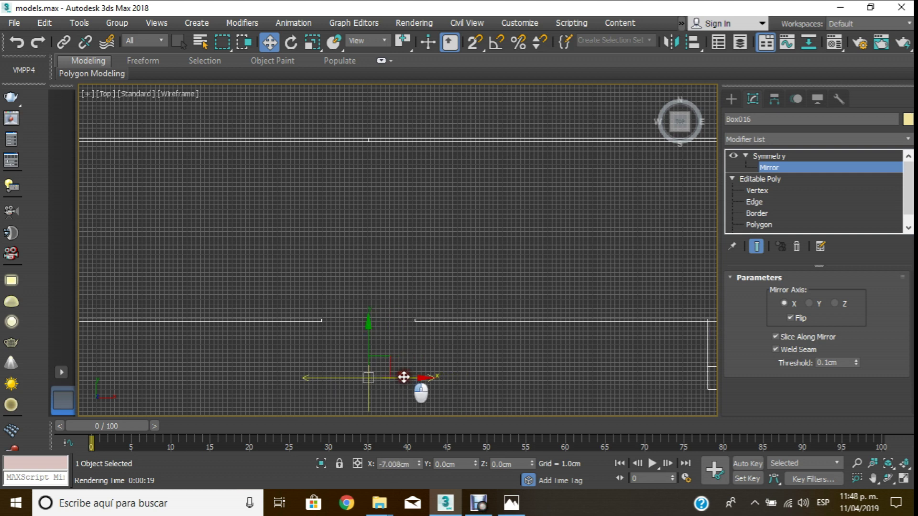
scroll(420, 294, "down", 2)
scroll(421, 292, "down", 2)
key("p")
mouse_move(420, 292)
middle_mouse_down()
mouse_move(418, 207)
mouse_move(405, 258)
middle_mouse_up()
scroll(416, 213, "down", 3)
scroll(415, 233, "up", 2)
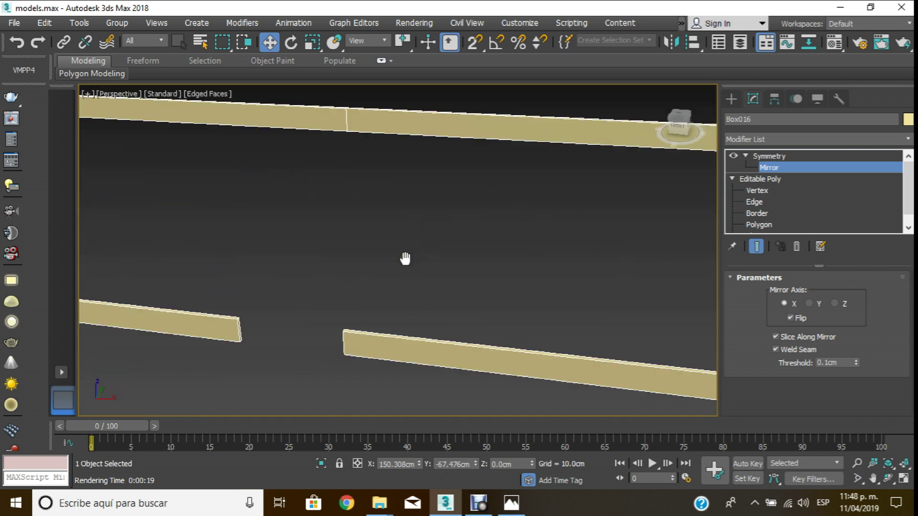
left_click(792, 167)
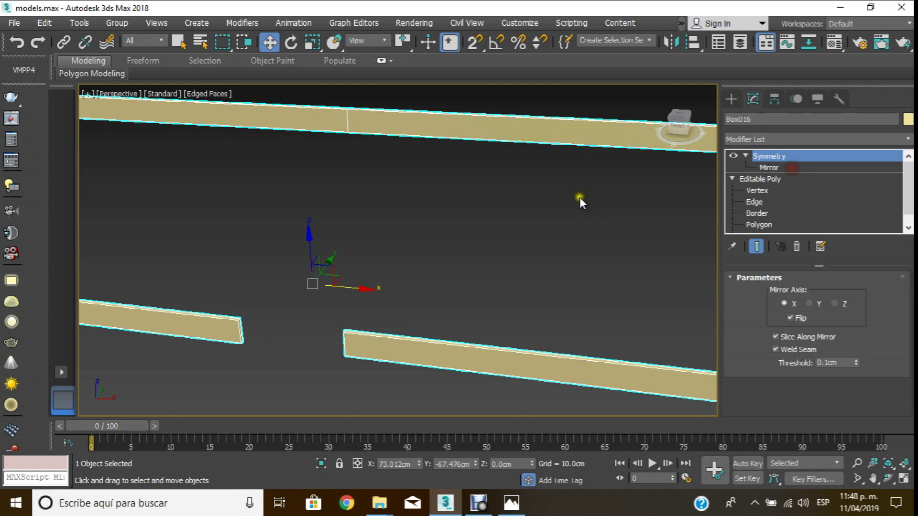
scroll(580, 197, "down", 3)
scroll(457, 282, "up", 2)
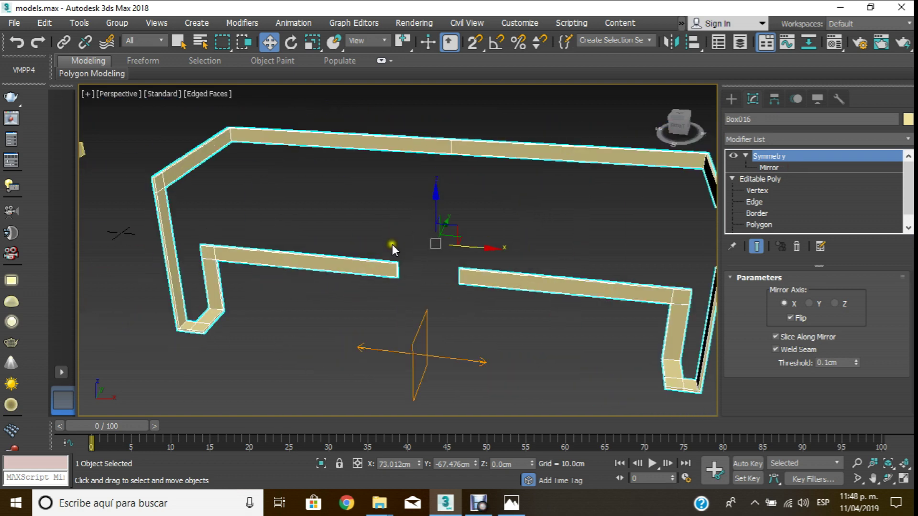
scroll(392, 245, "up", 3)
scroll(398, 237, "down", 4)
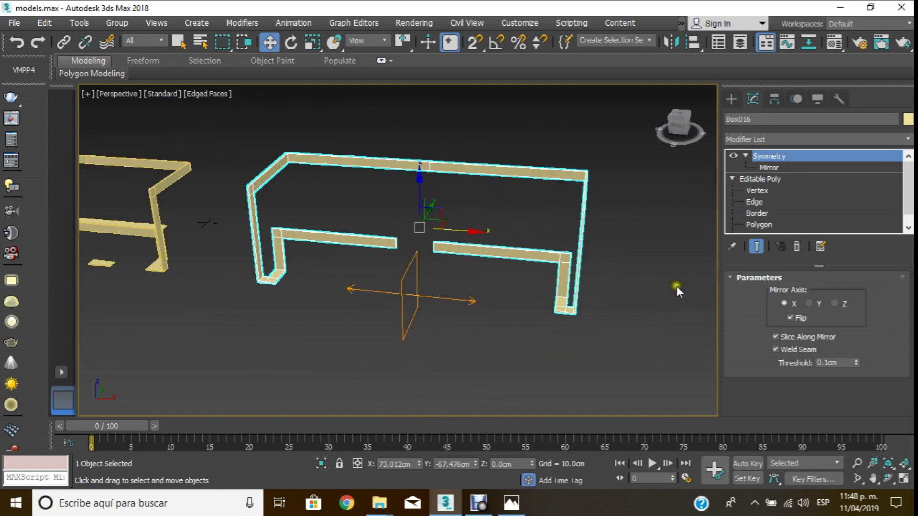
- Remove the Symmetry modifier and extrude two top polygons of Box016 by 0.5 cm
left_click(795, 246)
scroll(390, 238, "up", 2)
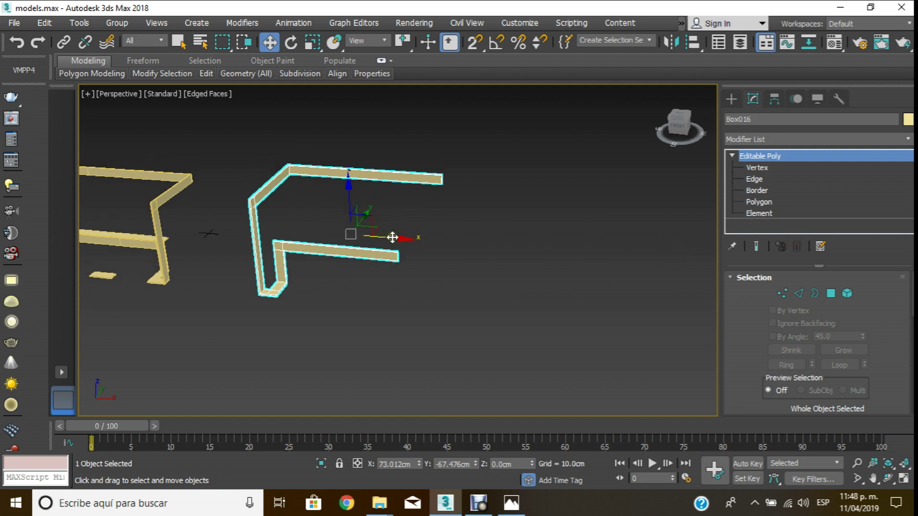
scroll(321, 236, "up", 3)
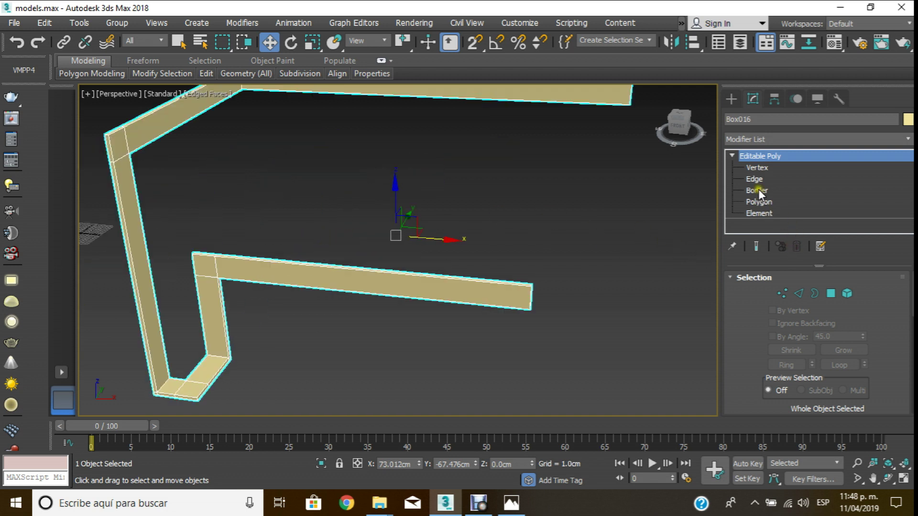
left_click(765, 203)
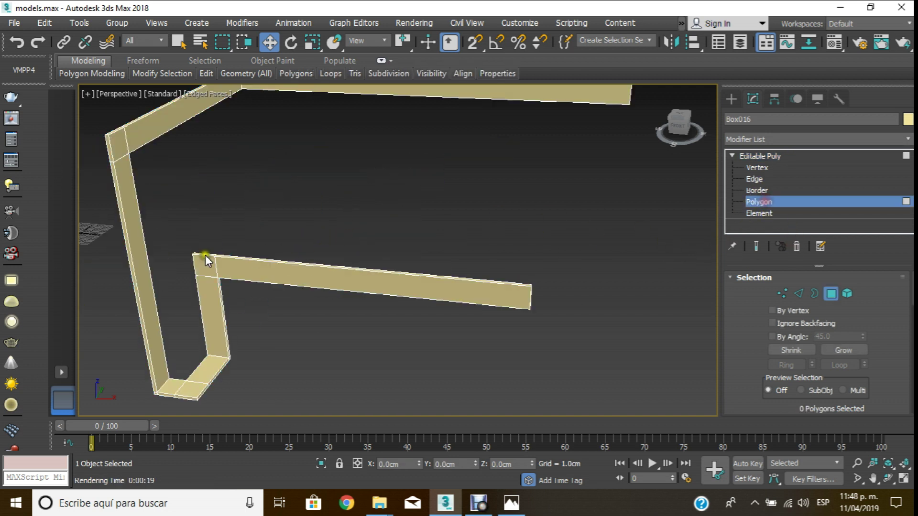
scroll(235, 261, "up", 4)
left_click(274, 259)
left_click(361, 269, "ctrl")
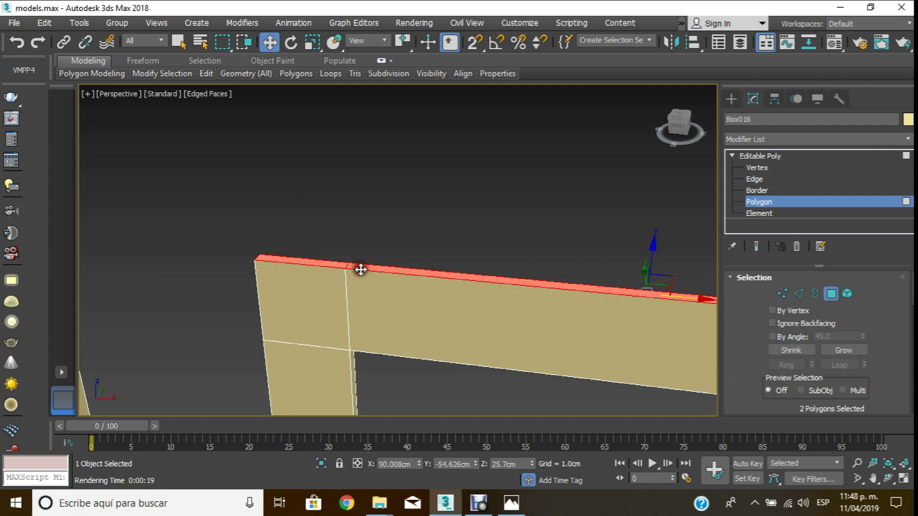
scroll(354, 263, "down", 4)
scroll(739, 349, "down", 5)
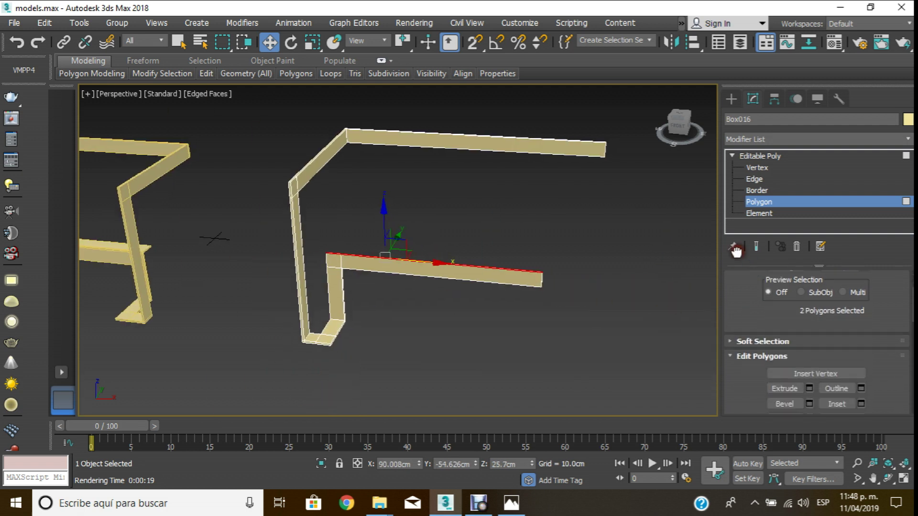
left_click(809, 388)
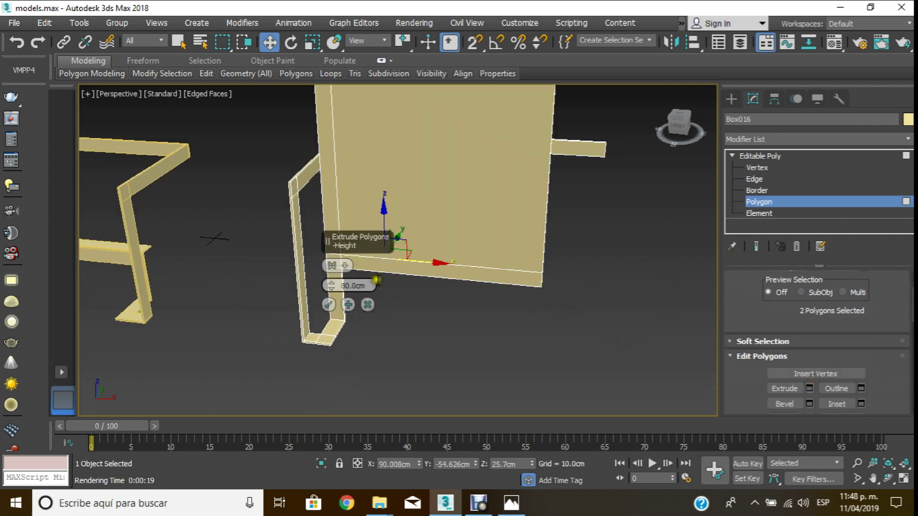
type("0.5")
key("Return")
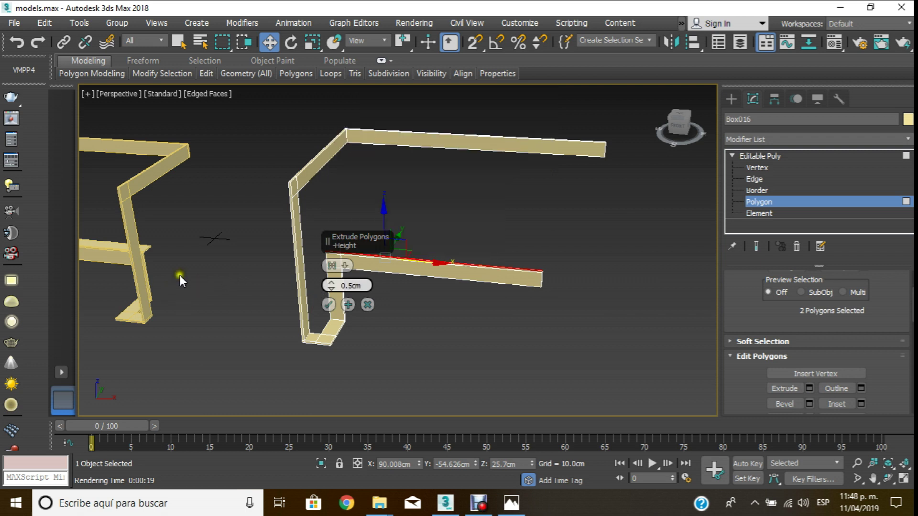
left_click(328, 304)
- Extrude the bar's top face and end face together by 5 cm
scroll(558, 225, "up", 3)
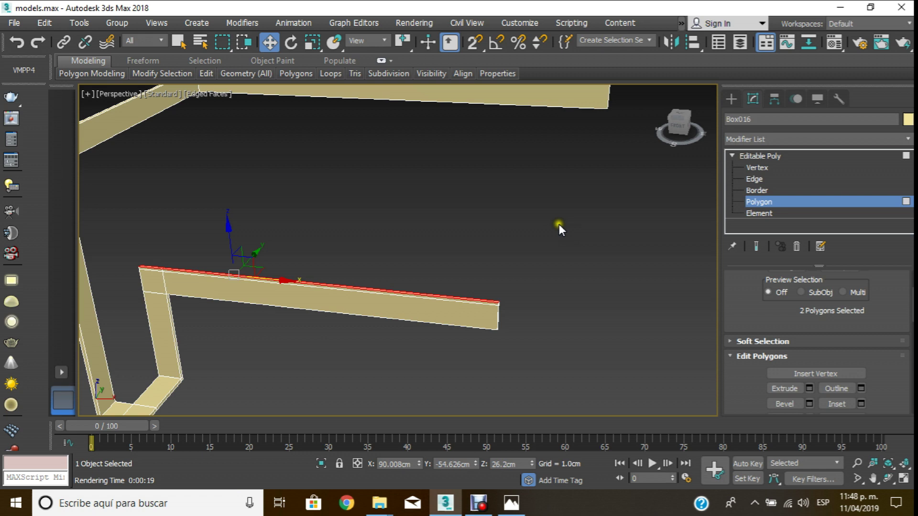
left_click(886, 465)
mouse_move(472, 279)
left_mouse_down()
mouse_move(353, 287)
mouse_move(417, 237)
mouse_move(488, 224)
left_mouse_up()
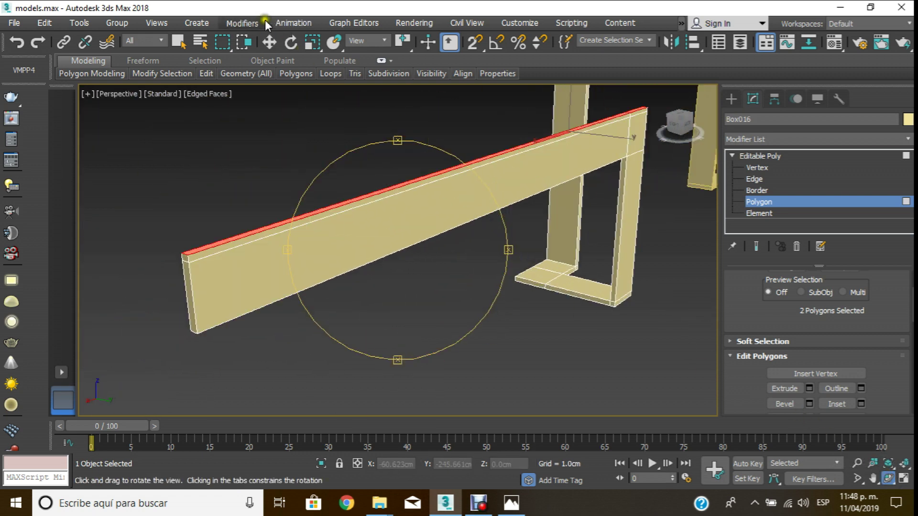
left_click(270, 43)
left_click(296, 223)
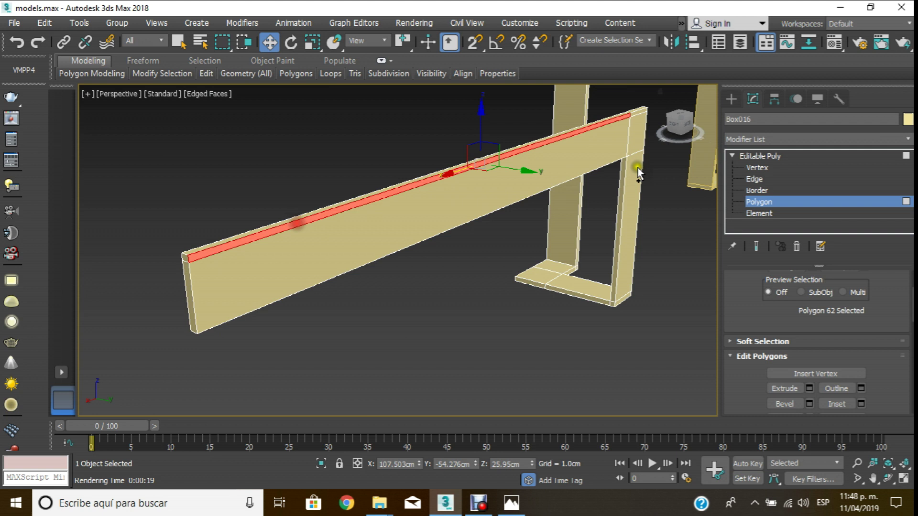
left_click(639, 113, "ctrl")
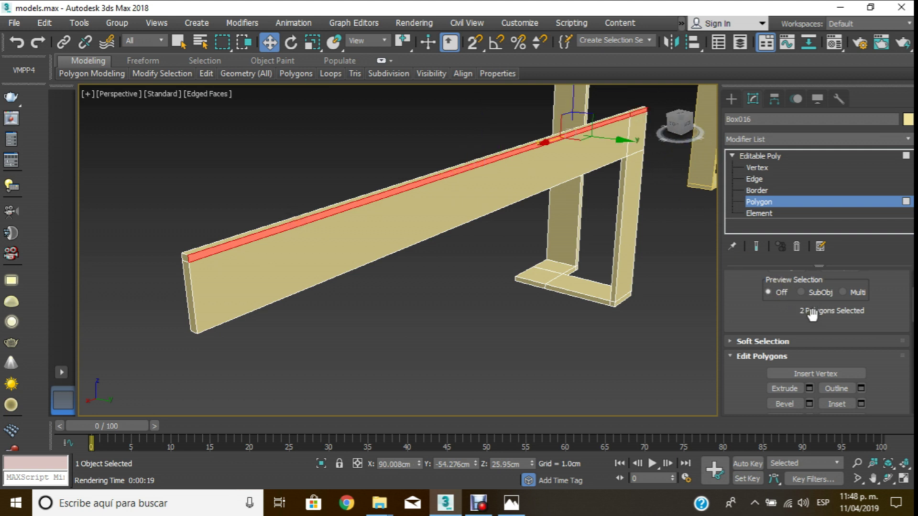
left_click(809, 388)
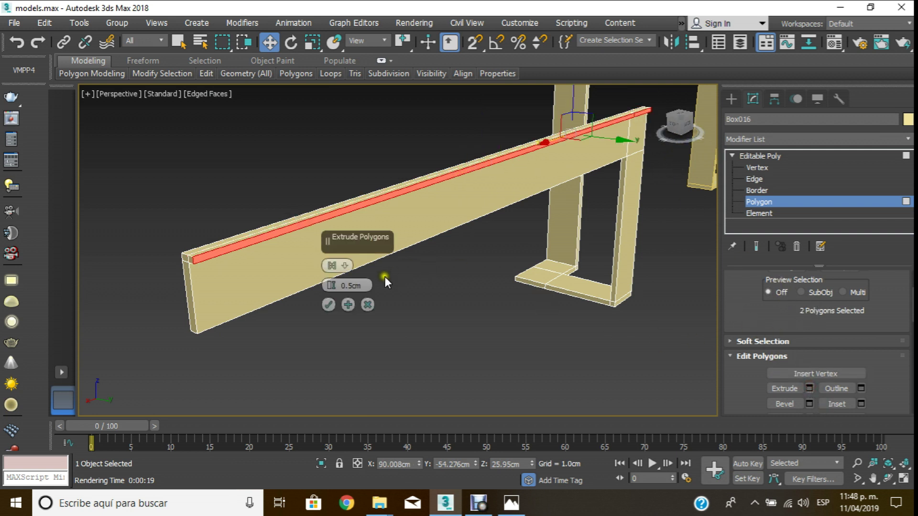
type("5")
key("Return")
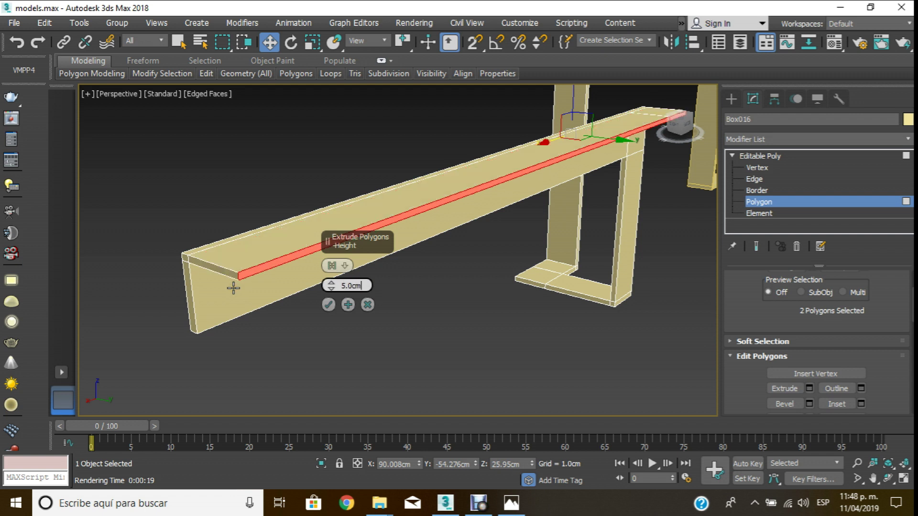
left_click(329, 304)
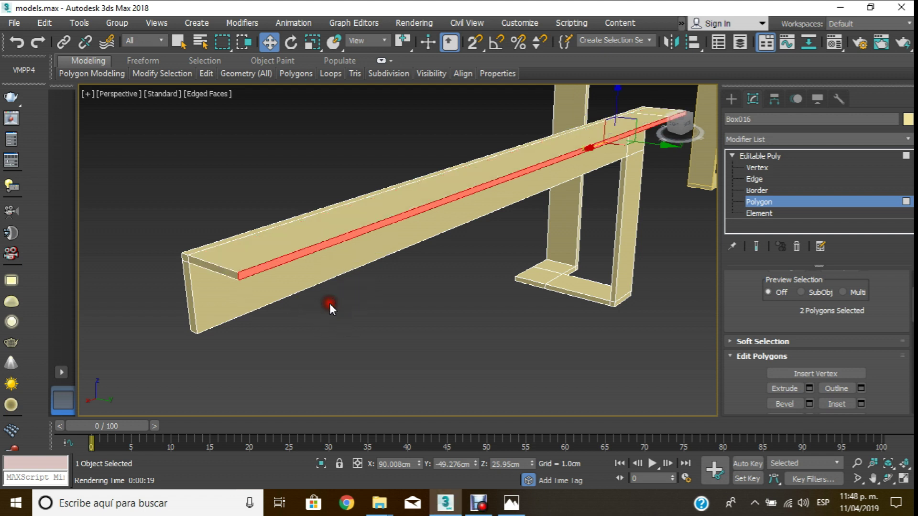
- Orbit to inspect the bar's underside and return to object level
left_click(888, 479)
mouse_move(341, 251)
left_mouse_down()
mouse_move(389, 256)
mouse_move(704, 181)
left_mouse_up()
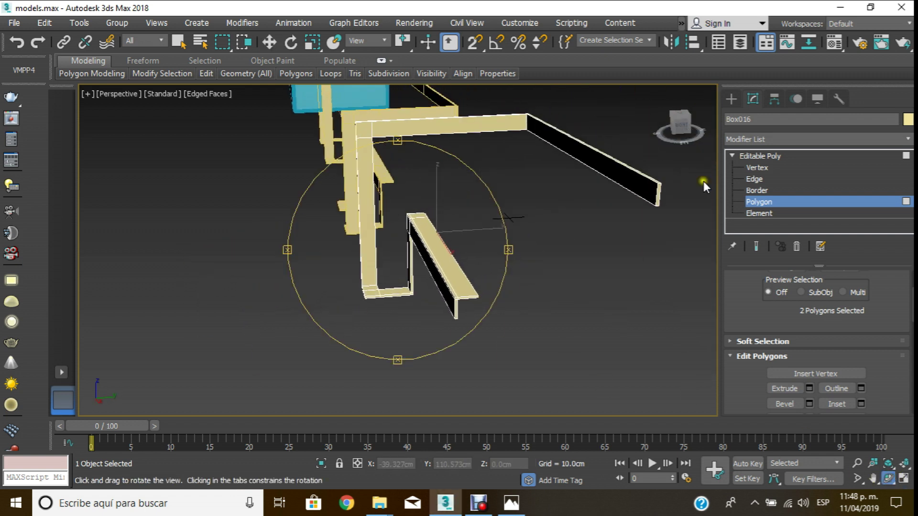
left_click(760, 202)
left_click(868, 131)
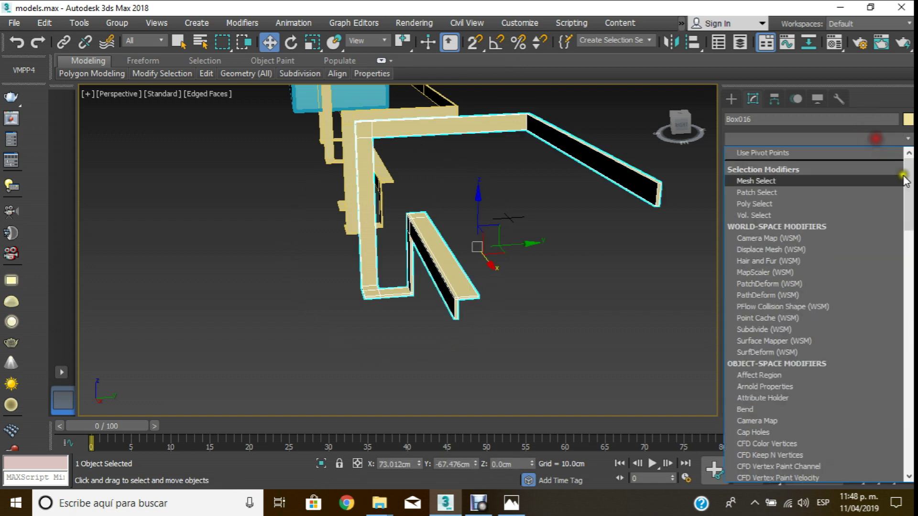
- Add a new Symmetry modifier to Box016 with Flip enabled
mouse_move(907, 182)
left_mouse_down()
mouse_move(910, 417)
mouse_move(911, 373)
left_mouse_up()
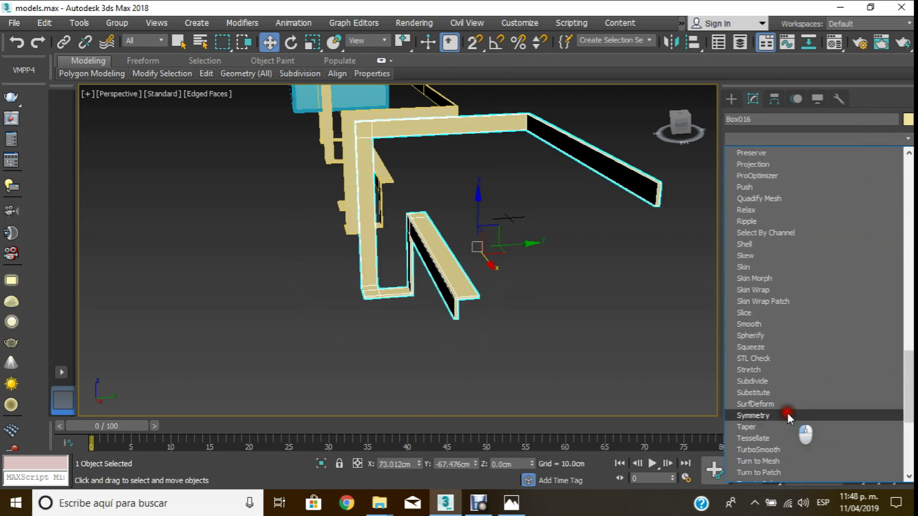
left_click(788, 416)
left_click(786, 317)
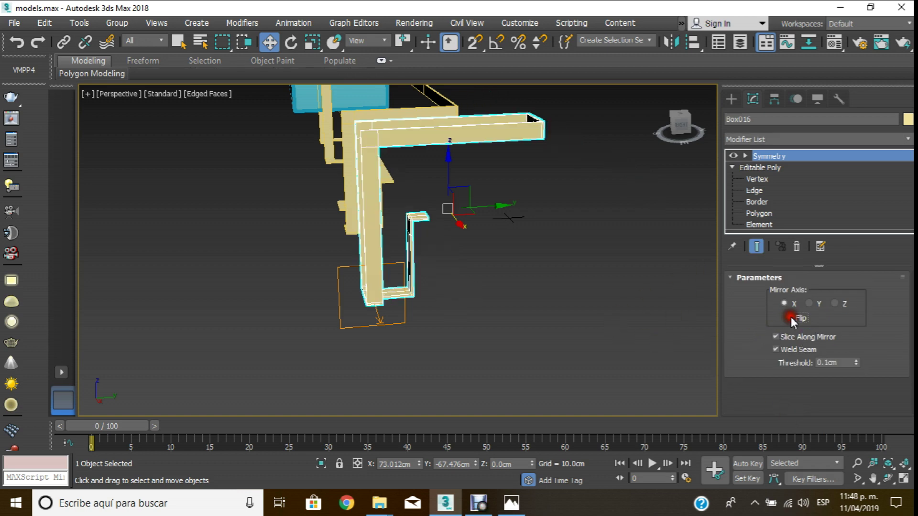
left_click(889, 479)
left_click_drag(611, 311, 359, 154)
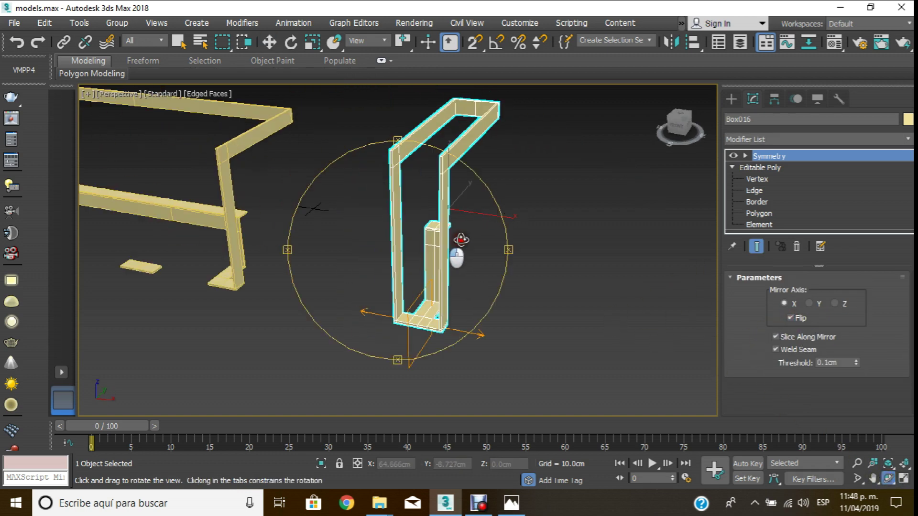
left_click(269, 42)
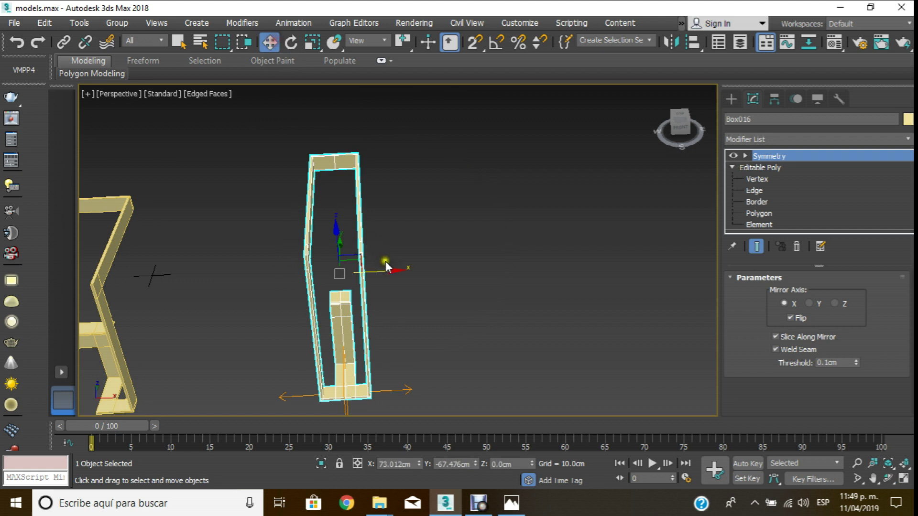
mouse_move(389, 268)
left_mouse_down()
mouse_move(461, 269)
mouse_move(377, 270)
left_mouse_up()
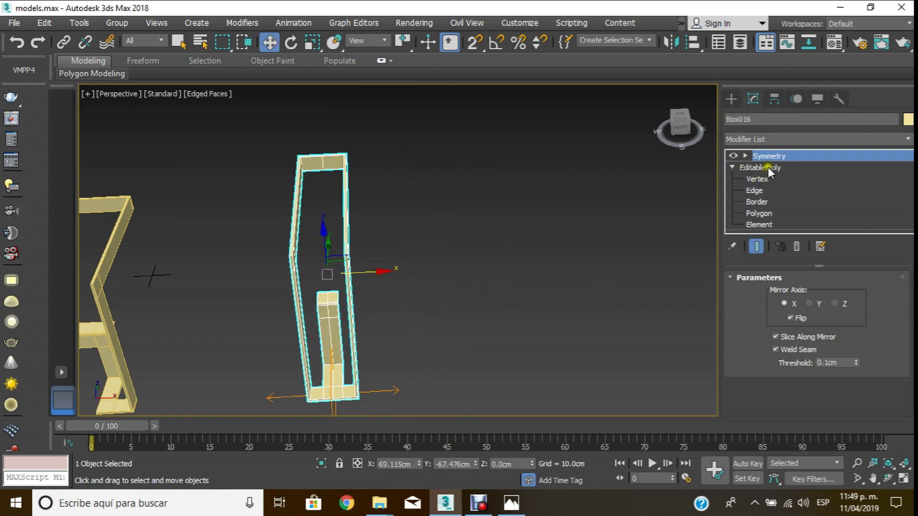
- Slide the Symmetry mirror plane along X to widen the frame into a full base
left_click(745, 156)
left_click(769, 167)
mouse_move(377, 388)
left_mouse_down()
mouse_move(648, 378)
mouse_move(635, 379)
left_mouse_up()
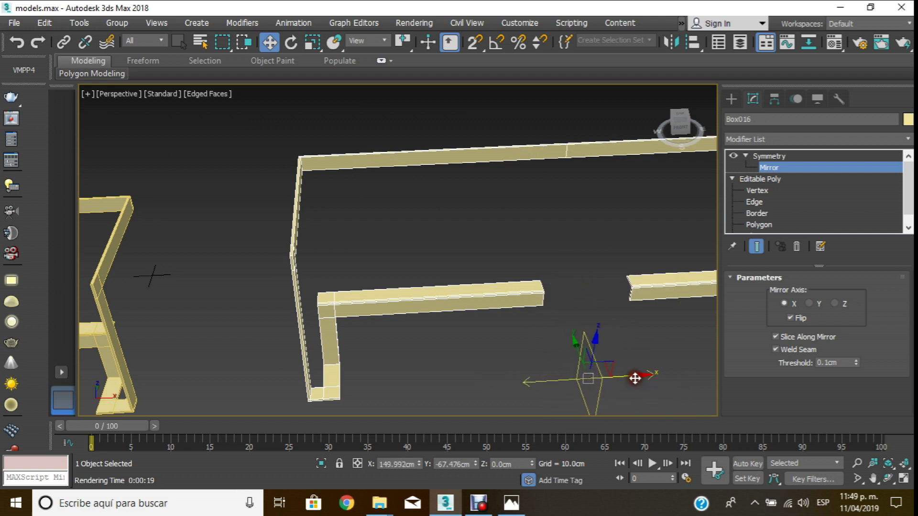
scroll(492, 189, "down", 3)
scroll(349, 217, "down", 3)
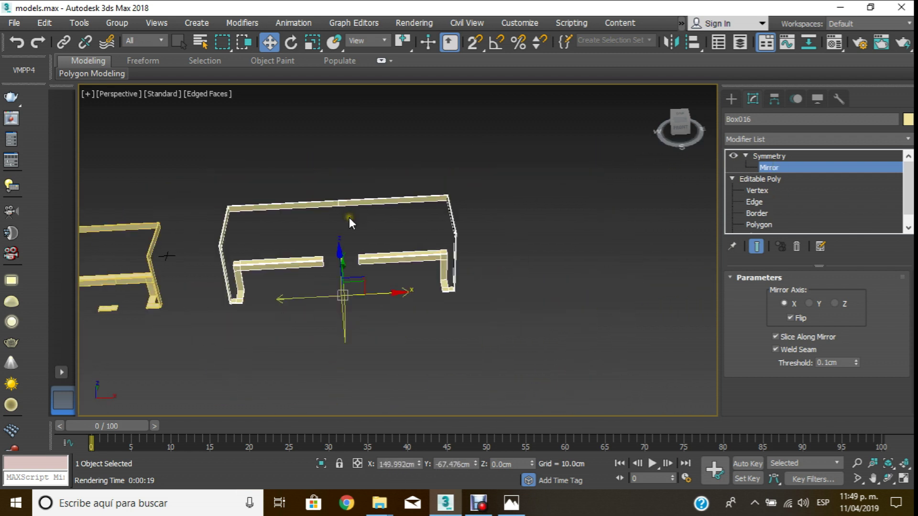
left_click(769, 157)
scroll(335, 268, "up", 3)
scroll(335, 200, "up", 3)
scroll(335, 163, "down", 3)
middle_click_drag(303, 158, 265, 181)
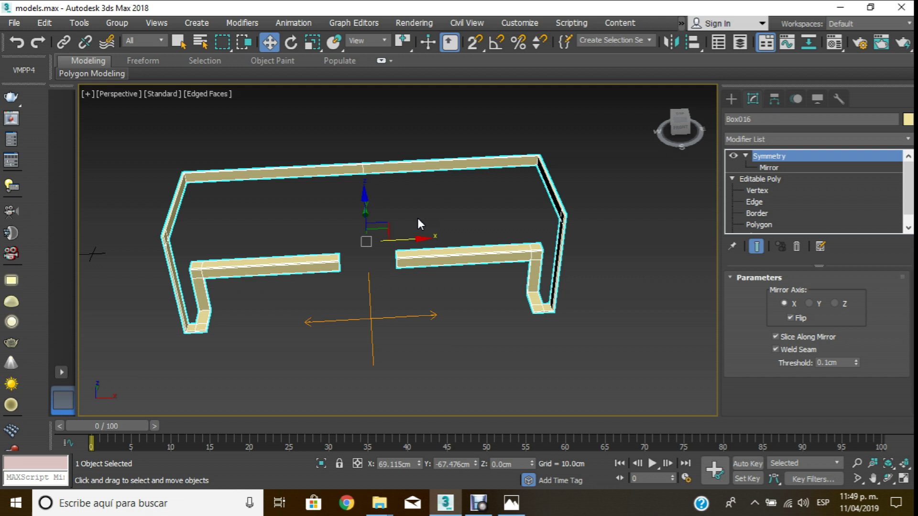
scroll(403, 192, "up", 3)
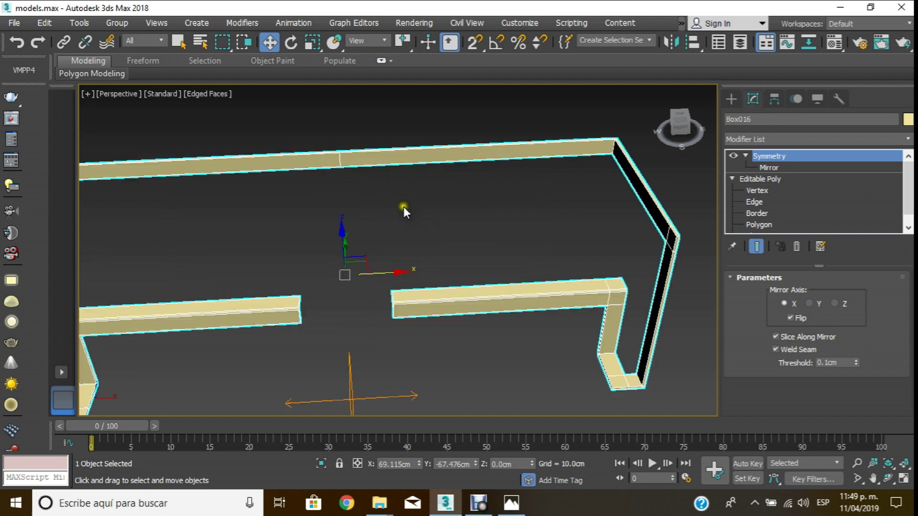
left_click(471, 197)
scroll(470, 195, "down", 3)
scroll(471, 194, "up", 3)
left_click(459, 302)
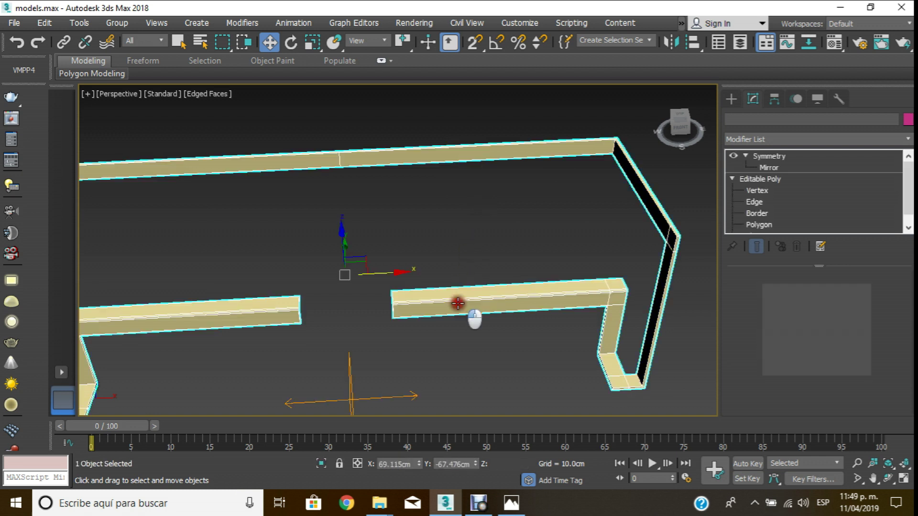
- Convert Box016 to an Editable Poly at Polygon sub-object level
right_click(457, 303)
mouse_move(513, 439)
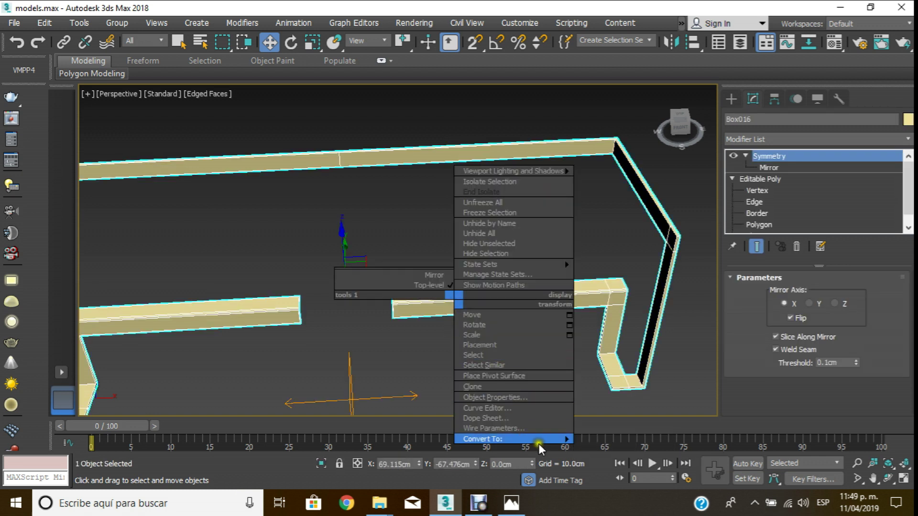
left_click(613, 449)
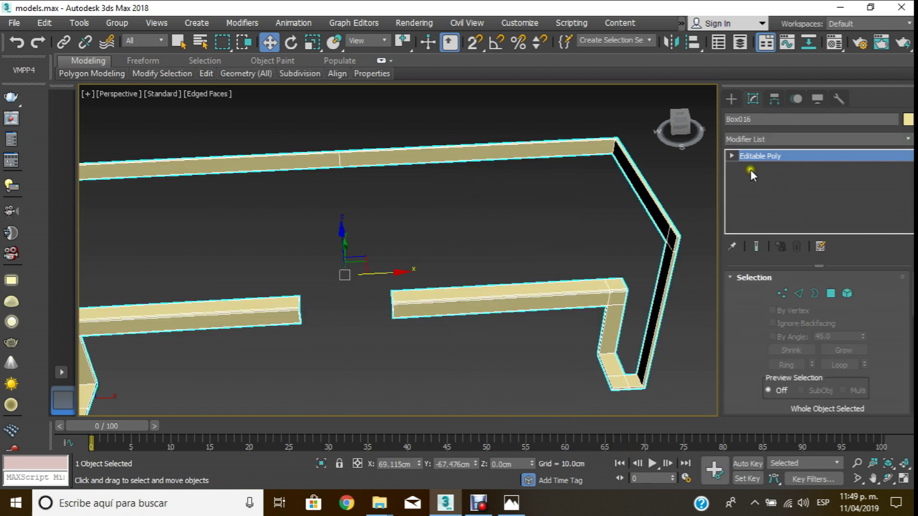
left_click(732, 156)
left_click(761, 202)
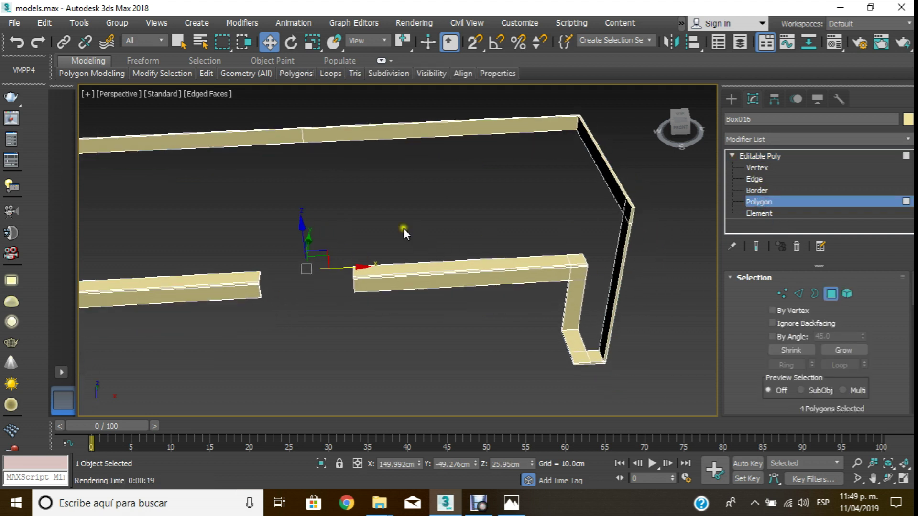
- Select the left half's thin end faces and top end face, framing both open ends
scroll(251, 273, "up", 5)
scroll(240, 273, "up", 5)
middle_click_drag(246, 266, 244, 259)
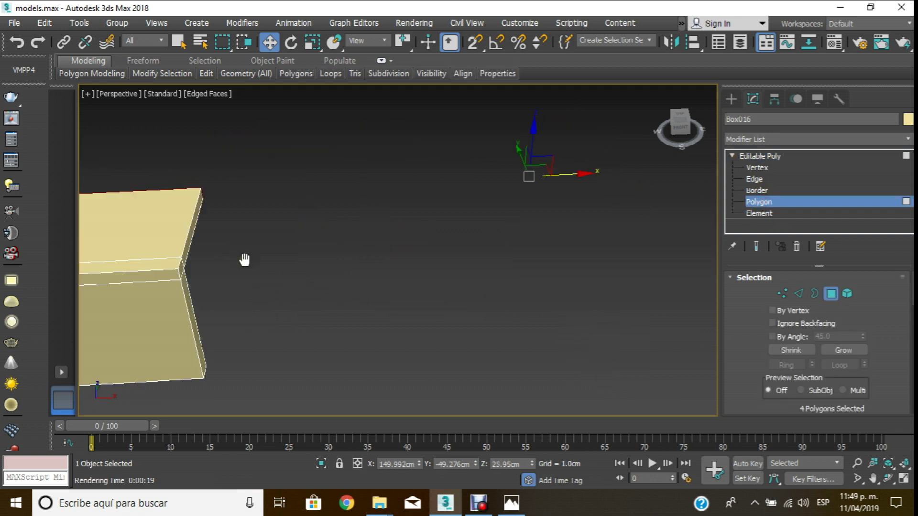
scroll(244, 260, "down", 3)
scroll(194, 243, "down", 2)
scroll(126, 258, "up", 3)
scroll(136, 259, "up", 3)
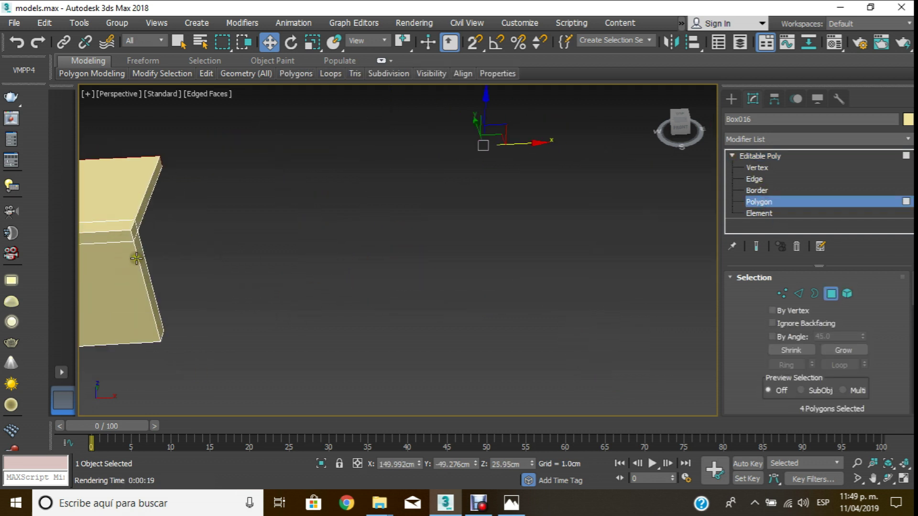
left_click(142, 262)
left_click(134, 231, "ctrl")
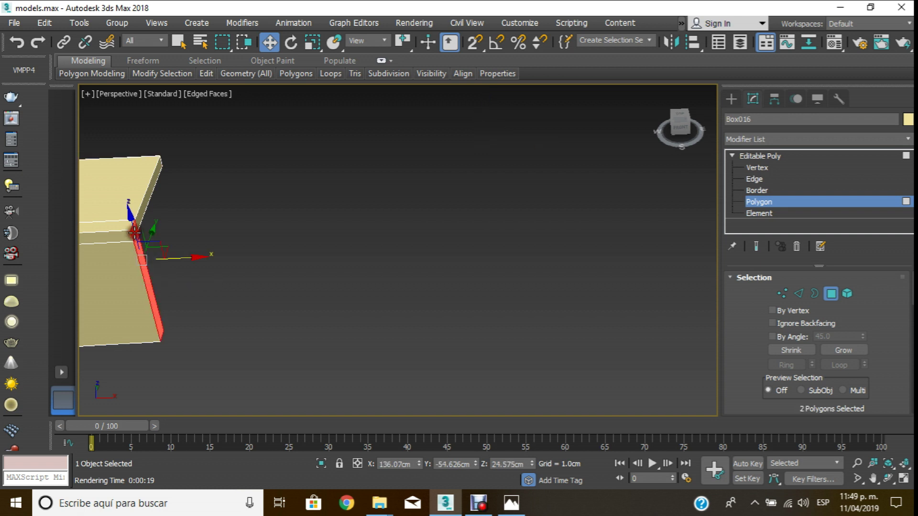
left_click(147, 192, "ctrl")
left_click_drag(766, 359, 742, 316)
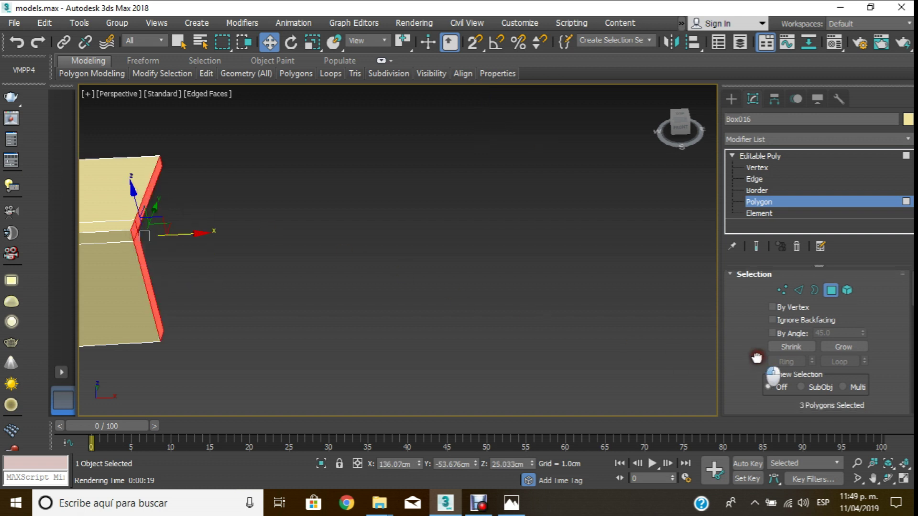
scroll(503, 204, "down", 3)
scroll(498, 206, "up", 3)
mouse_move(510, 207)
middle_mouse_down()
mouse_move(476, 205)
mouse_move(462, 220)
middle_mouse_up()
left_click(857, 464)
left_click_drag(493, 268, 491, 286)
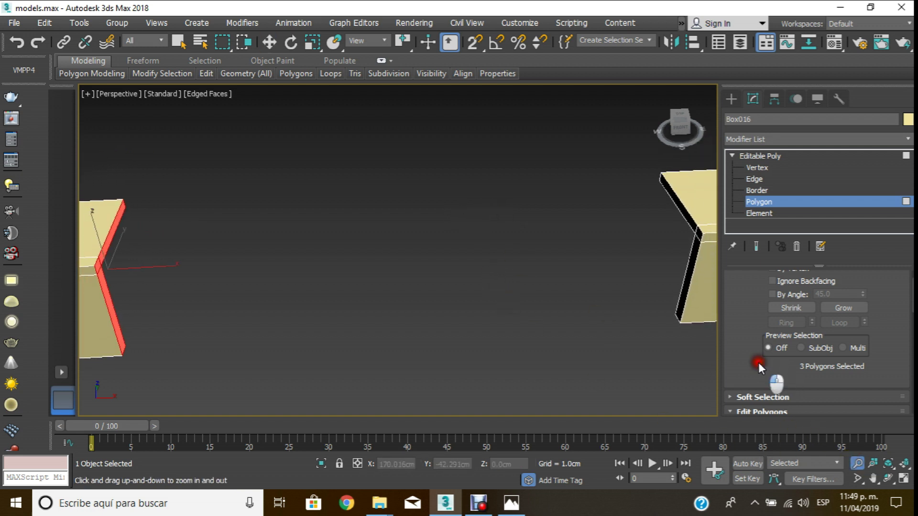
scroll(759, 362, "down", 5)
- Bridge the facing end polygons of both halves, including the top strip, then return to object level
left_click(797, 349)
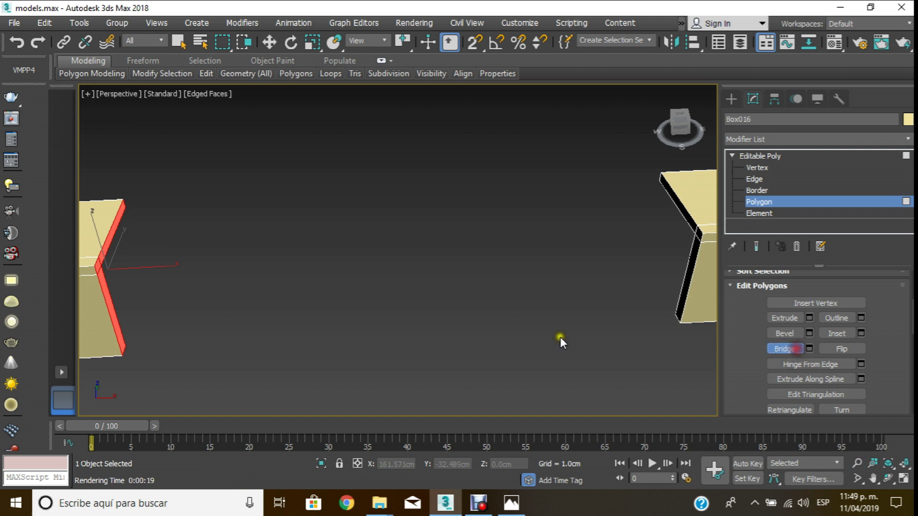
left_click(107, 300)
left_click(687, 291)
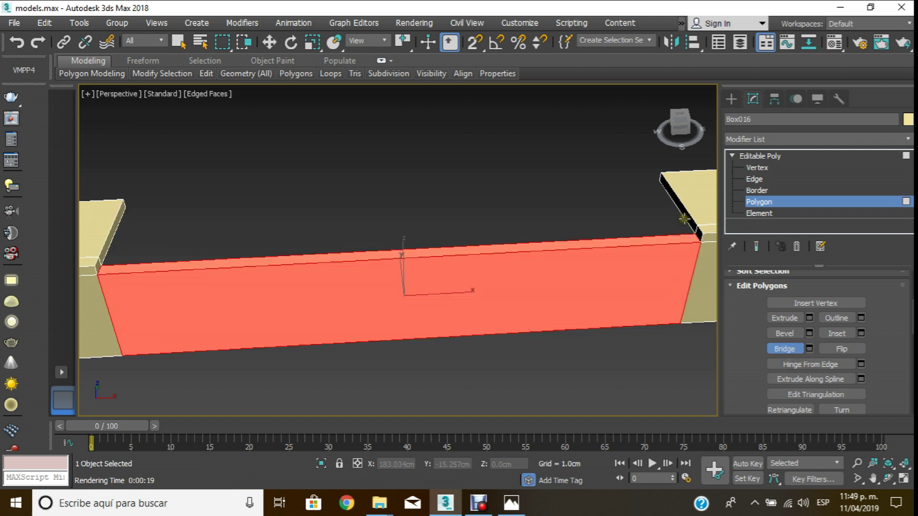
left_click(697, 233)
left_click(98, 265)
left_click(110, 244)
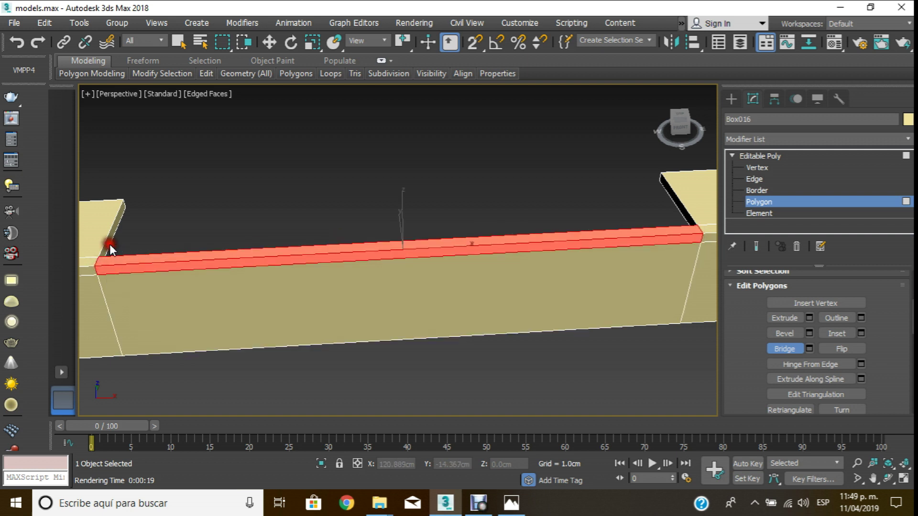
left_click(679, 211)
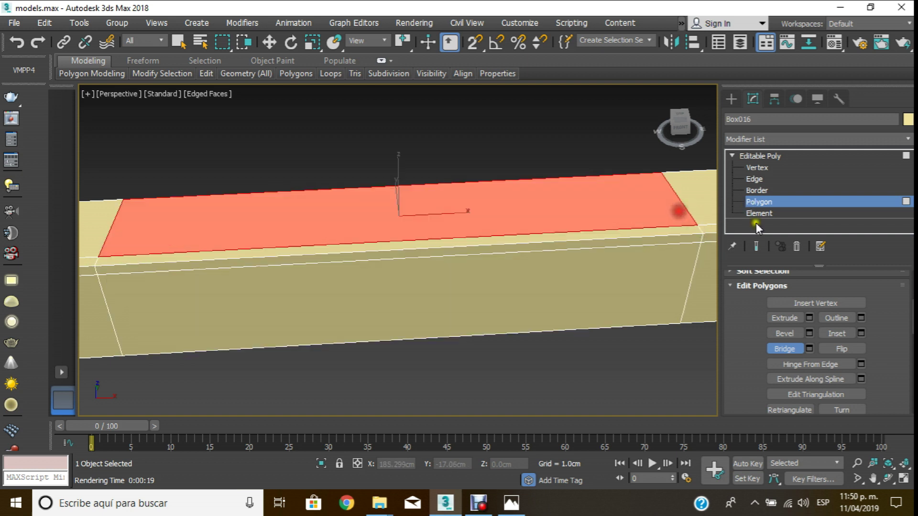
left_click(771, 202)
middle_click_drag(553, 240, 495, 243, "alt")
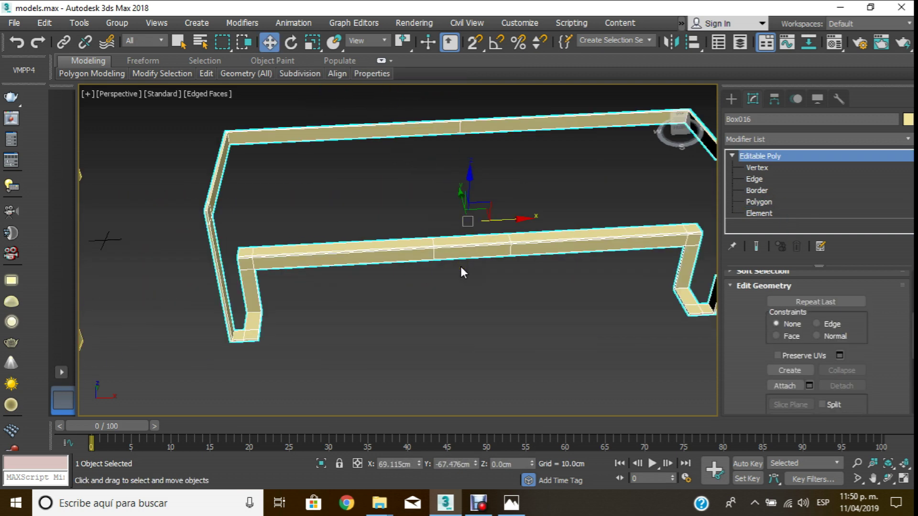
- In Front view at Vertex level, move the inner crossbar's vertices down
key("f")
scroll(445, 229, "down", 2)
scroll(432, 199, "down", 4)
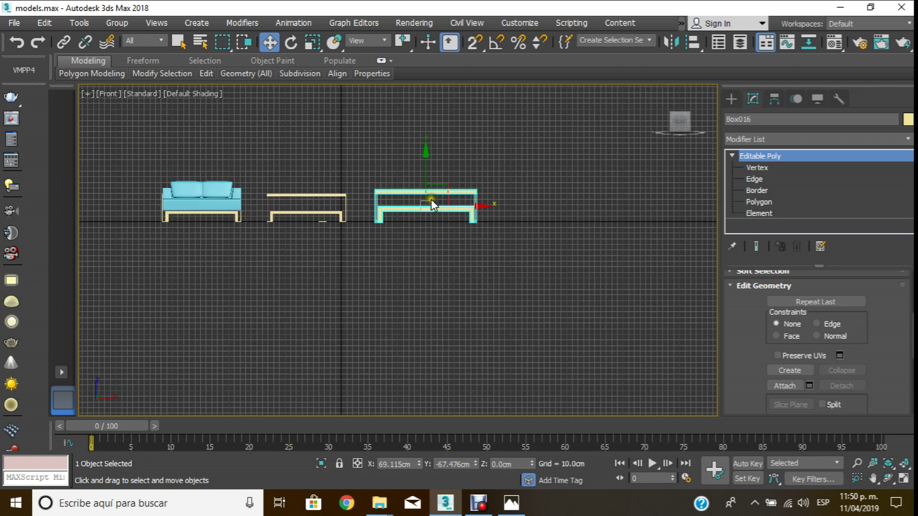
scroll(337, 214, "up", 3)
middle_click_drag(222, 209, 246, 209)
scroll(526, 199, "up", 2)
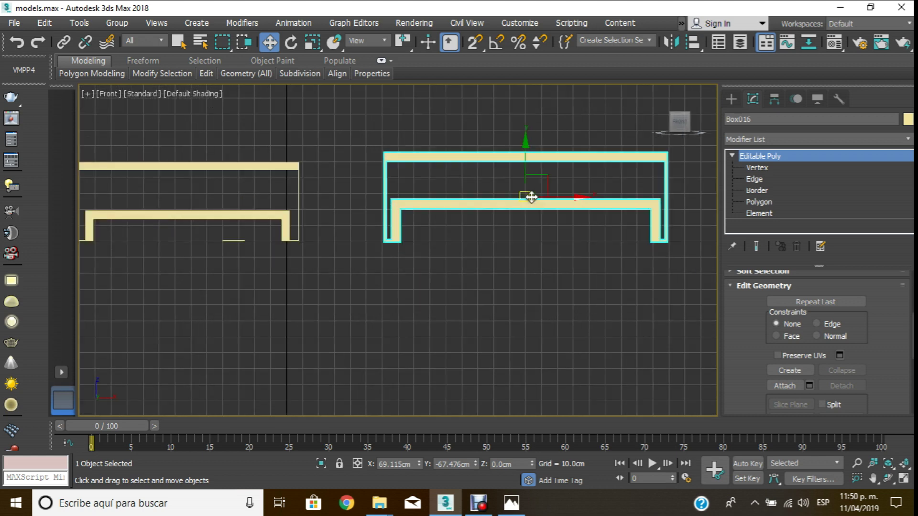
left_click(757, 168)
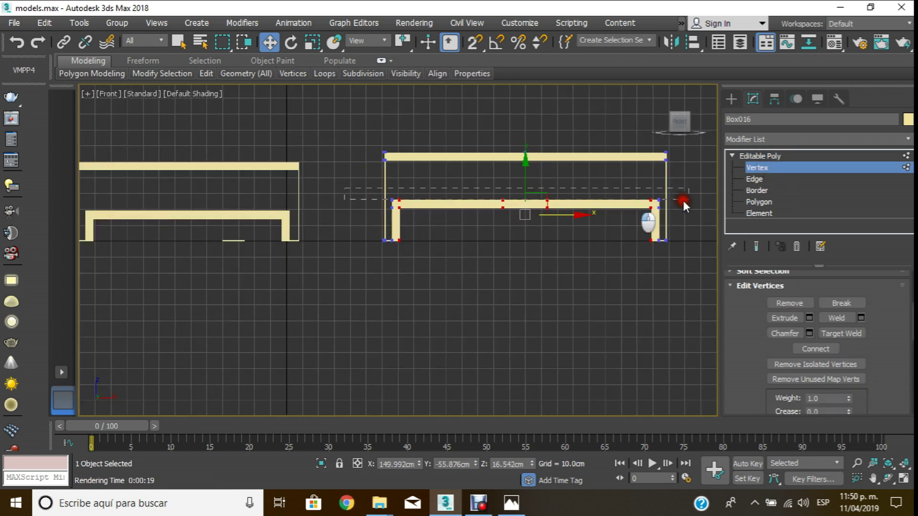
scroll(528, 184, "up", 2)
scroll(523, 195, "up", 4)
left_click_drag(523, 197, 559, 222)
- Select the top bar's vertices and lower them
scroll(531, 203, "down", 5)
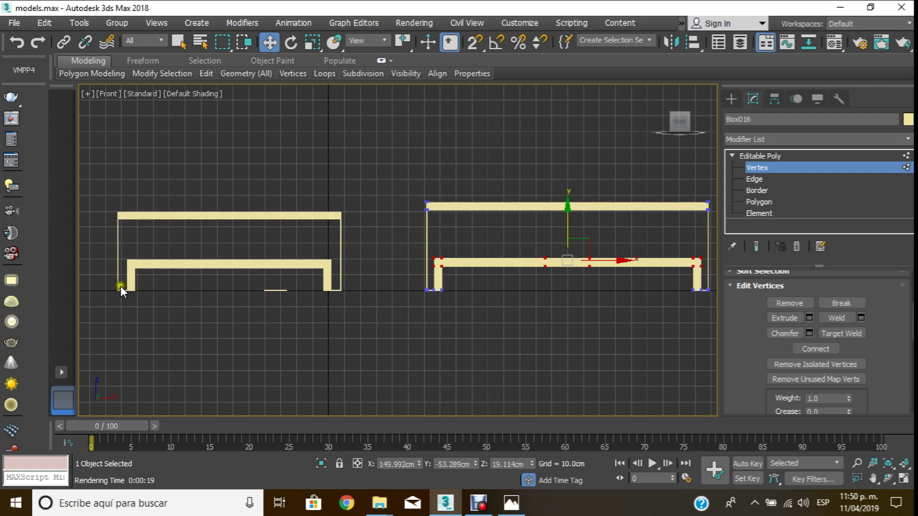
middle_click_drag(154, 236, 386, 257)
left_click_drag(205, 205, 640, 249)
scroll(551, 262, "up", 4)
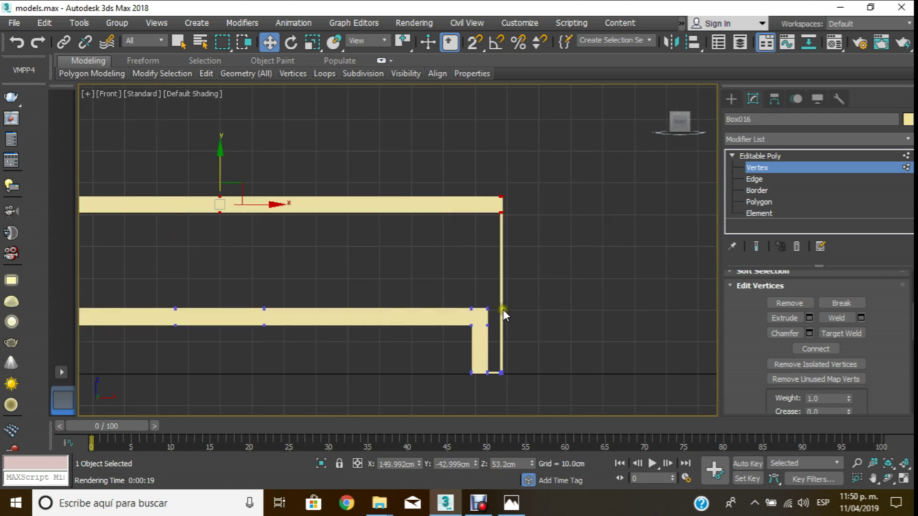
left_click_drag(220, 158, 237, 179)
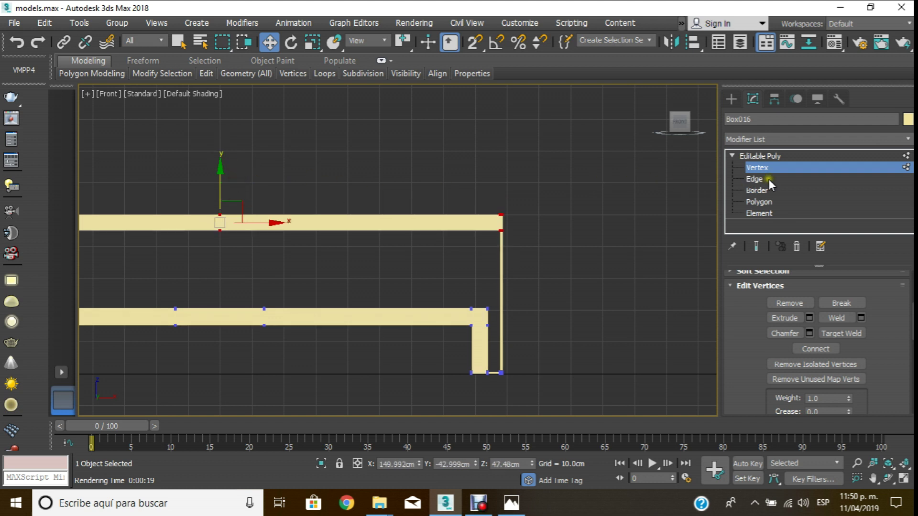
- Switch to a Top view framed on Box016, back at the Editable Poly object level
key("1")
key("p")
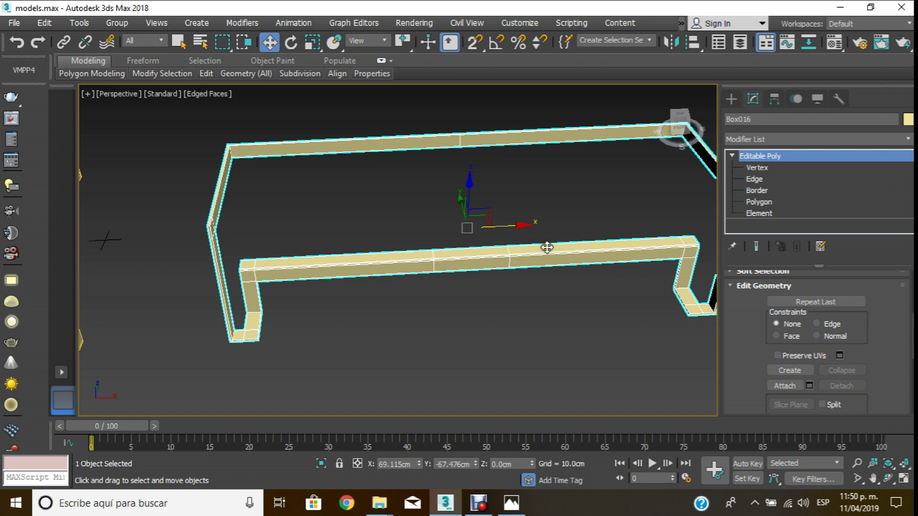
key("t")
key("z")
left_click(757, 167)
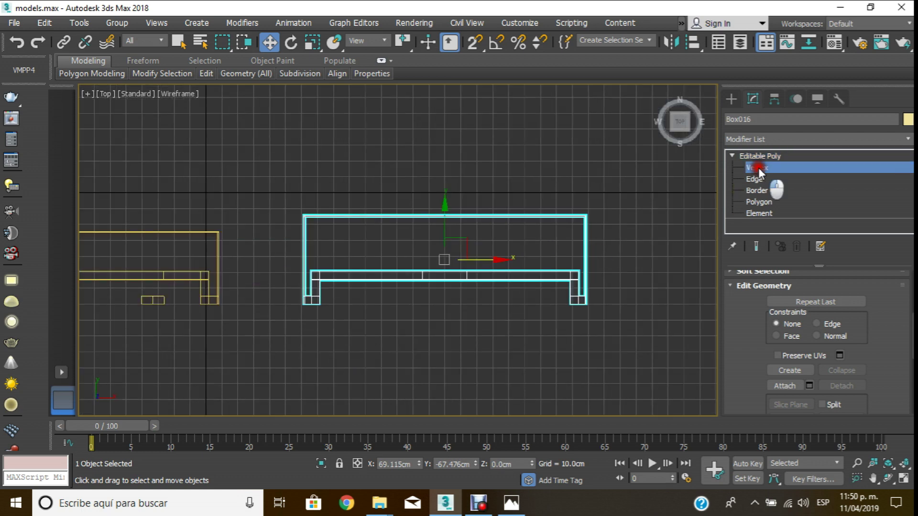
middle_click_drag(498, 312, 455, 292)
scroll(479, 239, "up", 3)
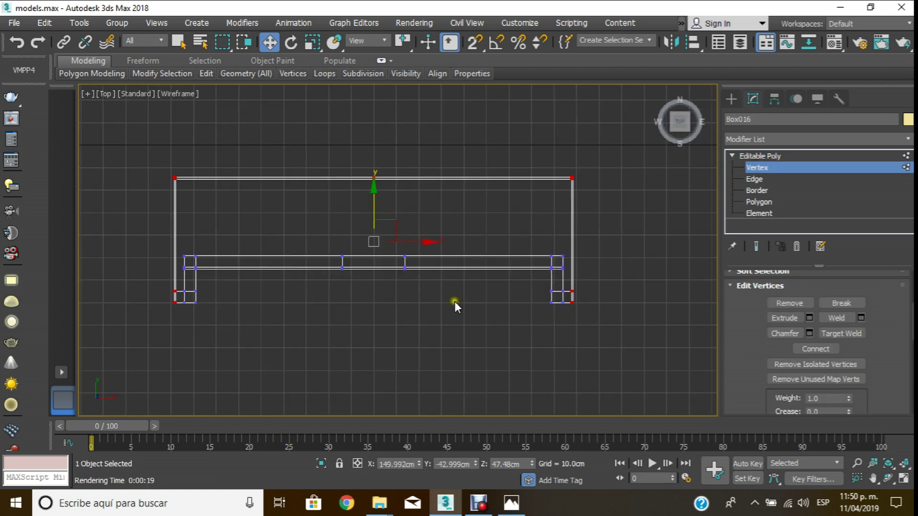
scroll(392, 288, "down", 3)
scroll(387, 275, "down", 1)
scroll(387, 275, "up", 1)
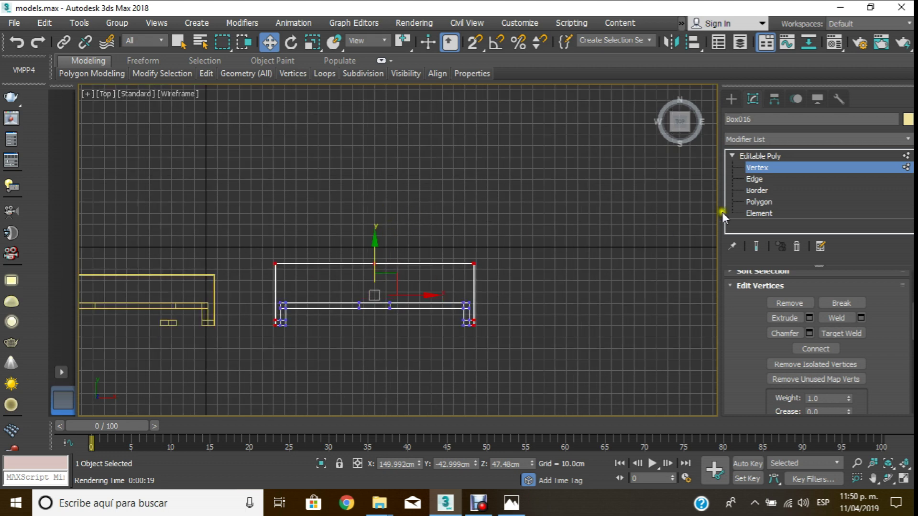
left_click(798, 173)
- Move Box016 right along X to roughly 108.5 cm, fine-tuning its position
scroll(387, 316, "up", 2)
left_click_drag(419, 291, 441, 287)
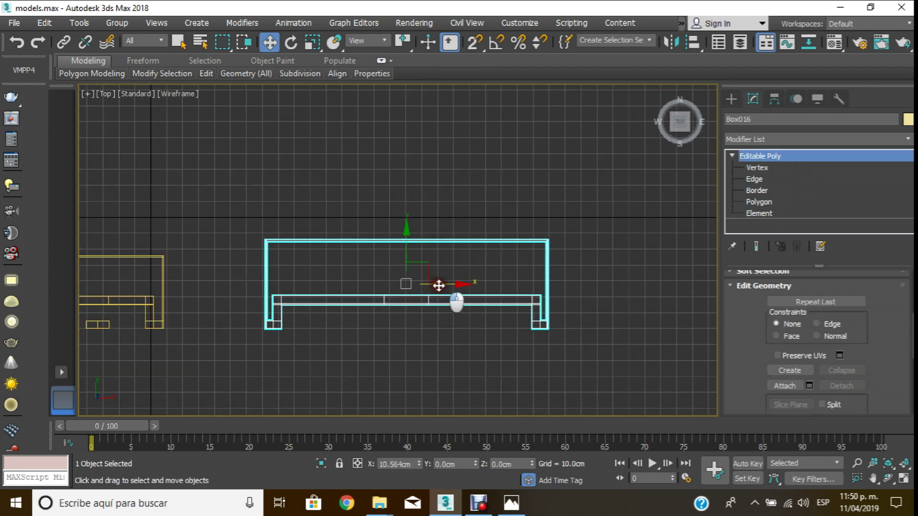
scroll(437, 287, "down", 3)
middle_click_drag(432, 285, 306, 316)
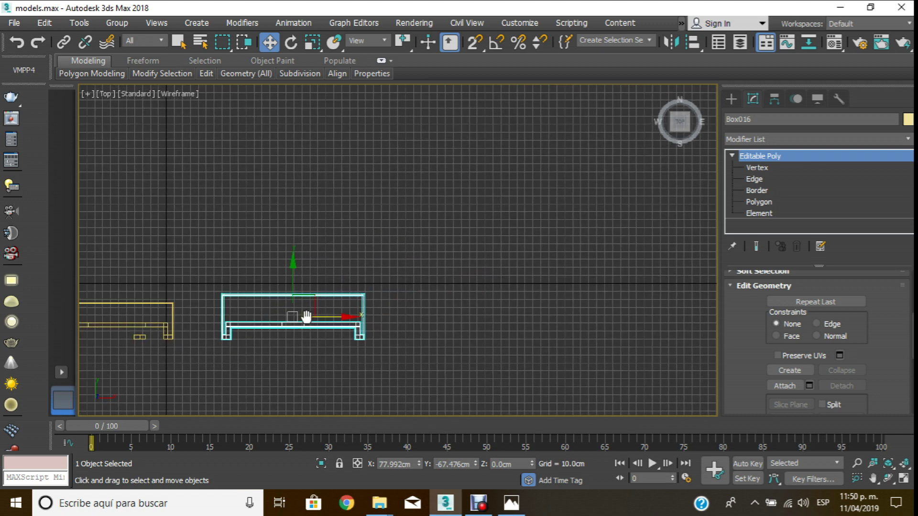
left_click_drag(332, 315, 358, 319)
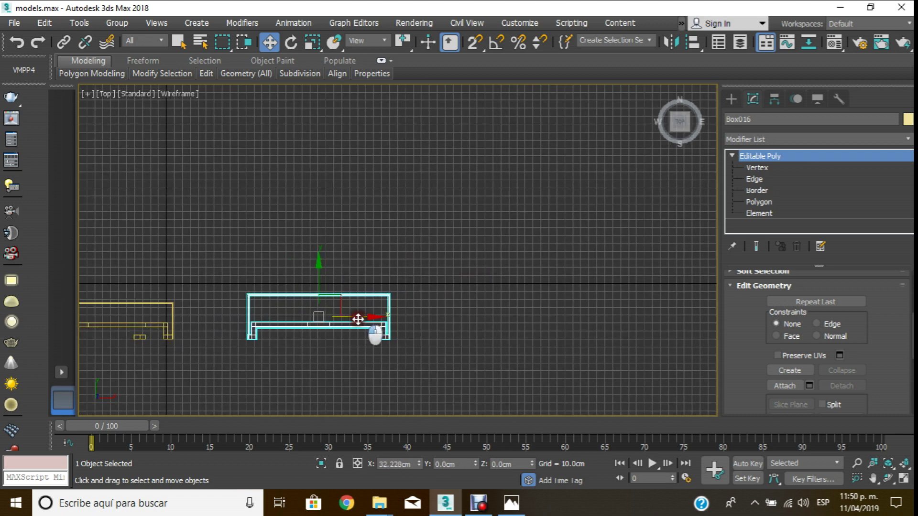
scroll(246, 348, "up", 3)
scroll(268, 282, "up", 2)
scroll(464, 246, "up", 2)
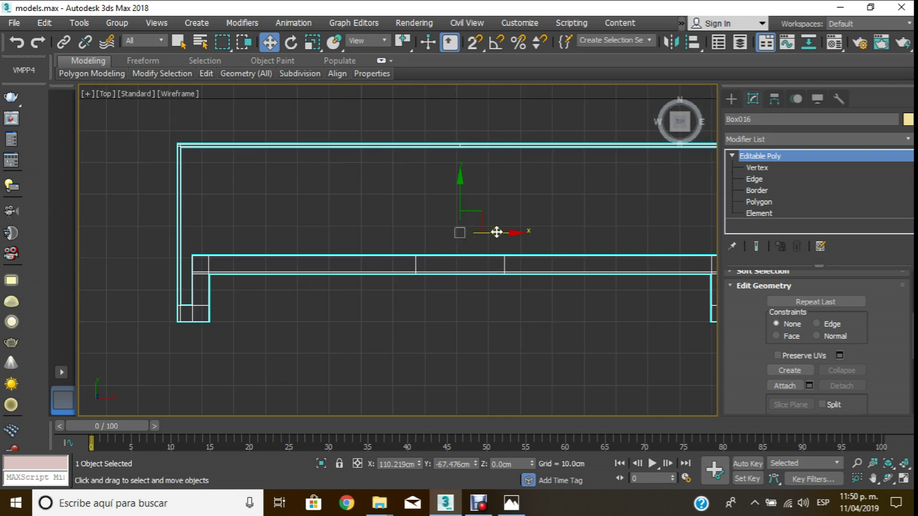
left_click_drag(497, 233, 492, 235)
scroll(483, 248, "down", 3)
middle_click_drag(472, 268, 407, 284)
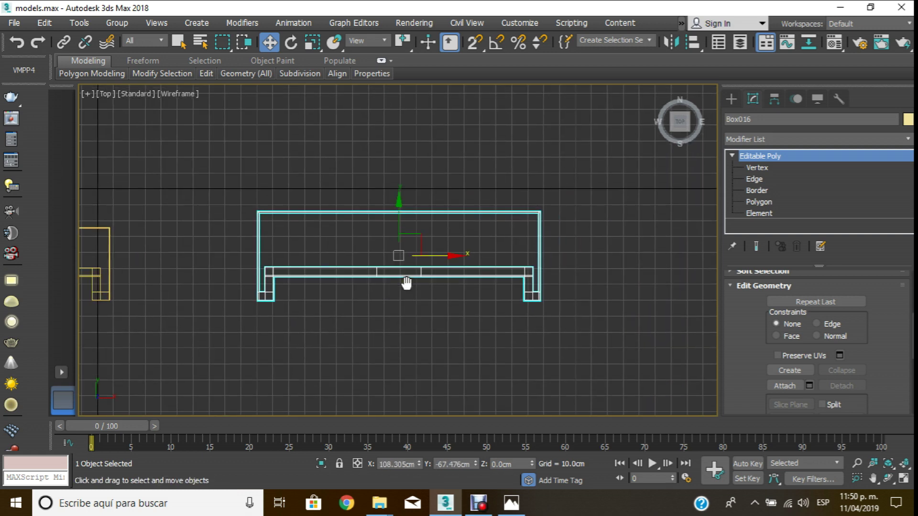
scroll(406, 286, "up", 2)
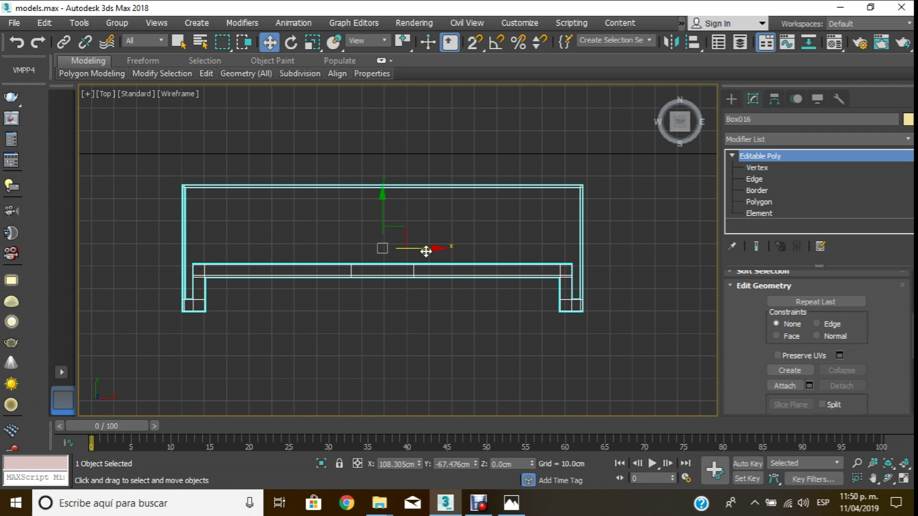
scroll(424, 249, "up", 2)
left_click_drag(410, 249, 412, 251)
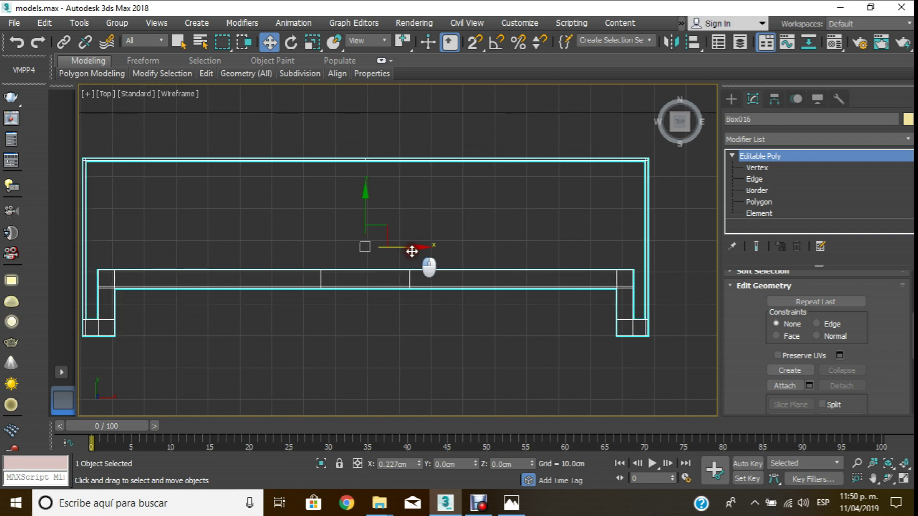
middle_click_drag(412, 251, 426, 245)
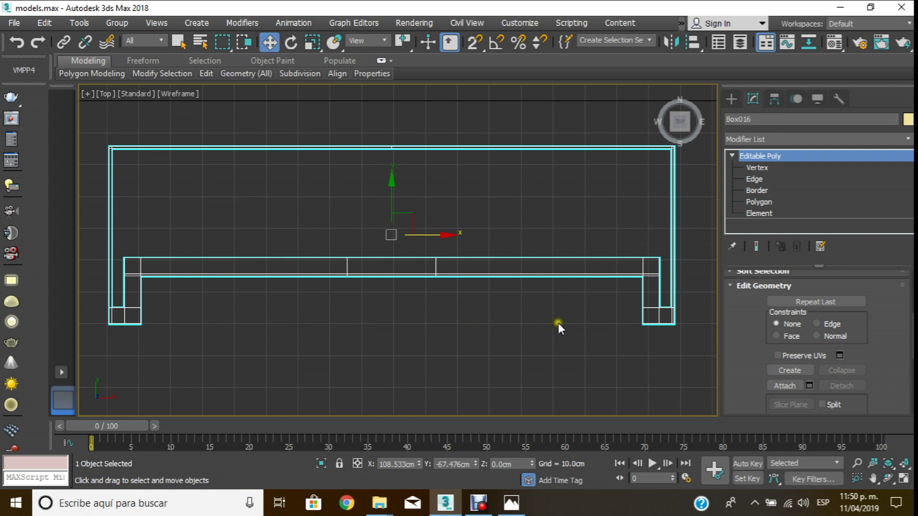
- Nudge the sofa frame's right-end vertices slightly further out along X
middle_click_drag(611, 311, 492, 321)
scroll(492, 322, "down", 3)
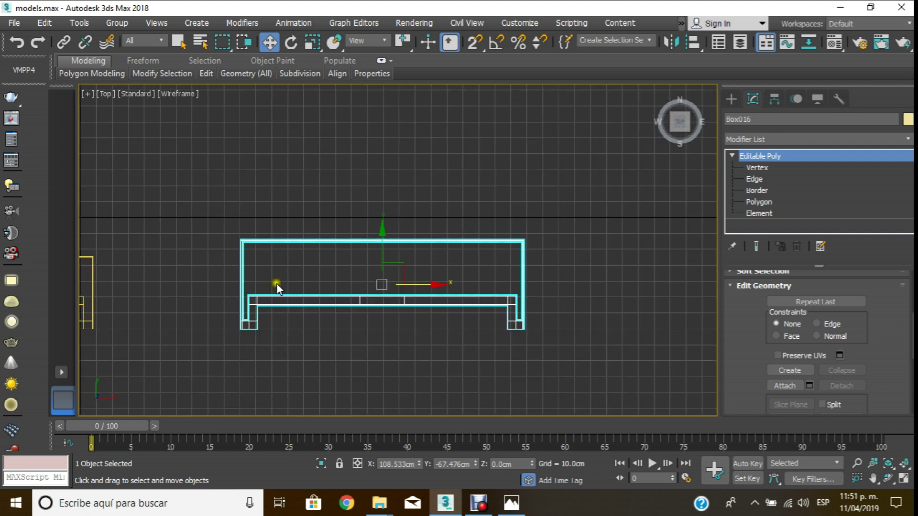
left_click(764, 168)
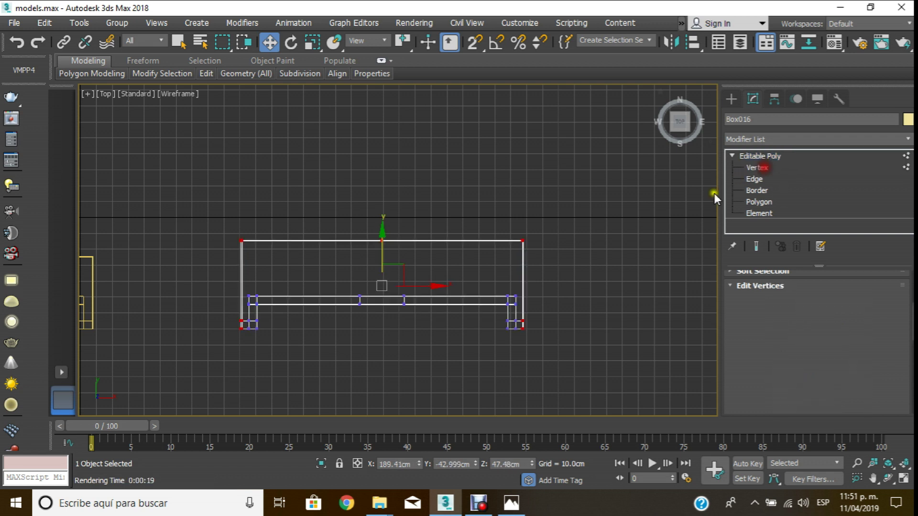
scroll(550, 268, "up", 3)
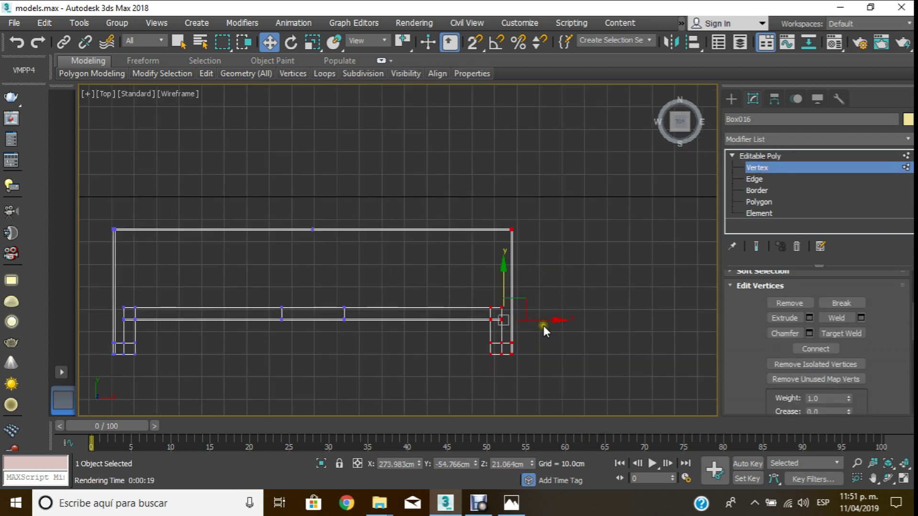
left_click_drag(547, 320, 555, 319)
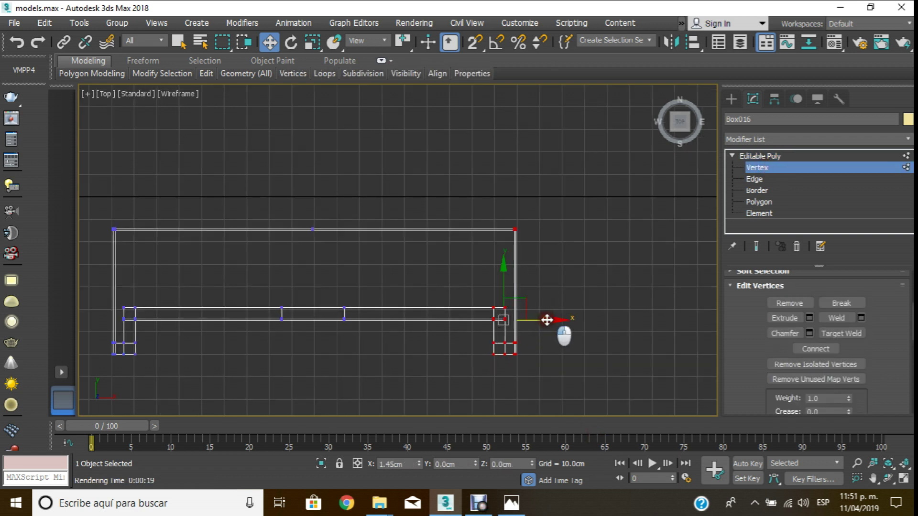
left_click(763, 168)
- Review the frame in Perspective view, trying and cancelling a move of the sofa base
key("p")
scroll(422, 274, "up", 5)
scroll(420, 277, "down", 4)
scroll(420, 283, "down", 4)
scroll(247, 297, "up", 4)
scroll(247, 296, "up", 1)
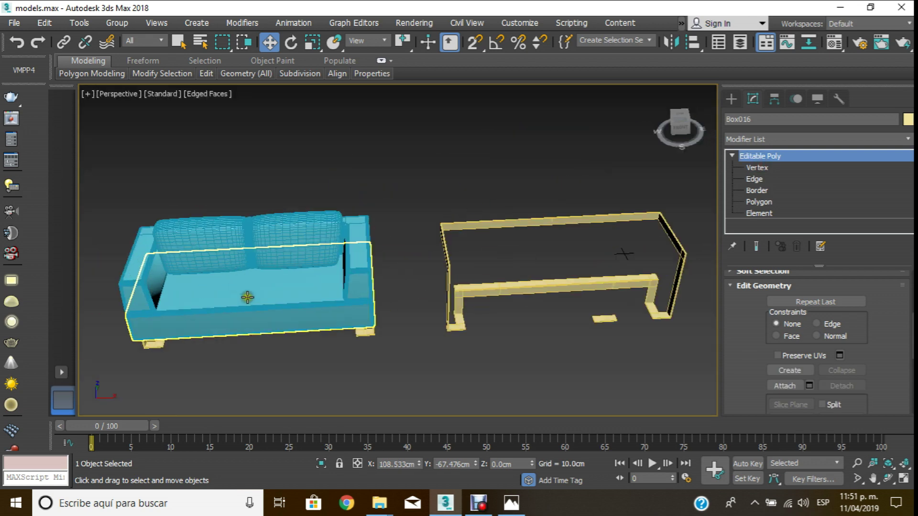
left_click(283, 360)
left_click(280, 307)
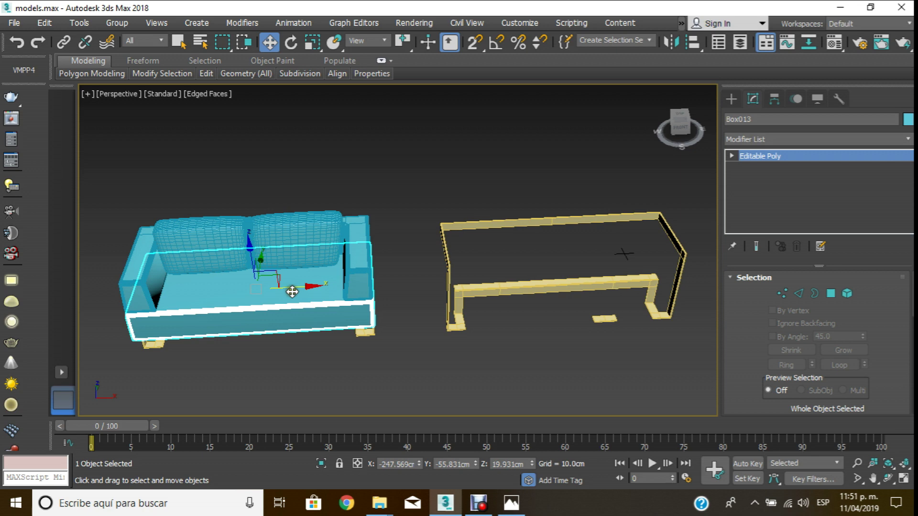
left_click_drag(292, 291, 613, 294)
right_click(613, 294)
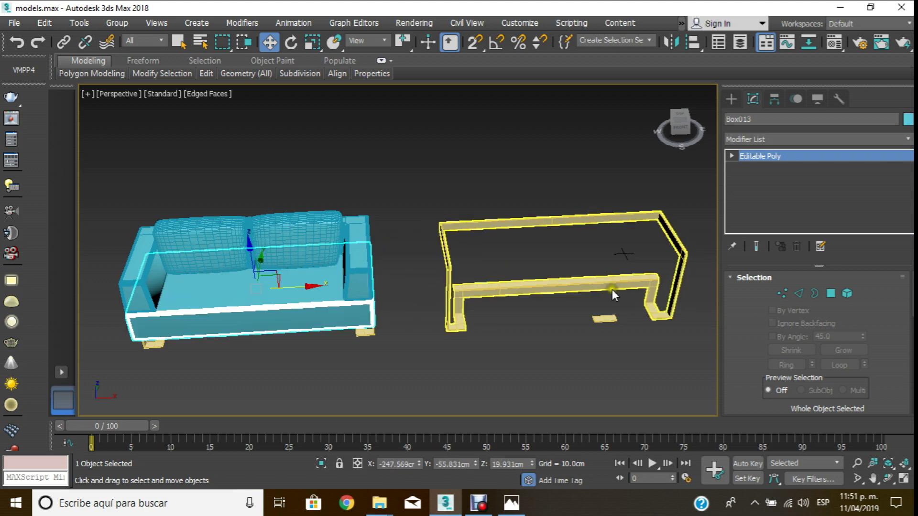
middle_click_drag(614, 294, 323, 313)
- In Top view, draw a snapped box covering the sofa frame
key("t")
key("z")
left_click(728, 98)
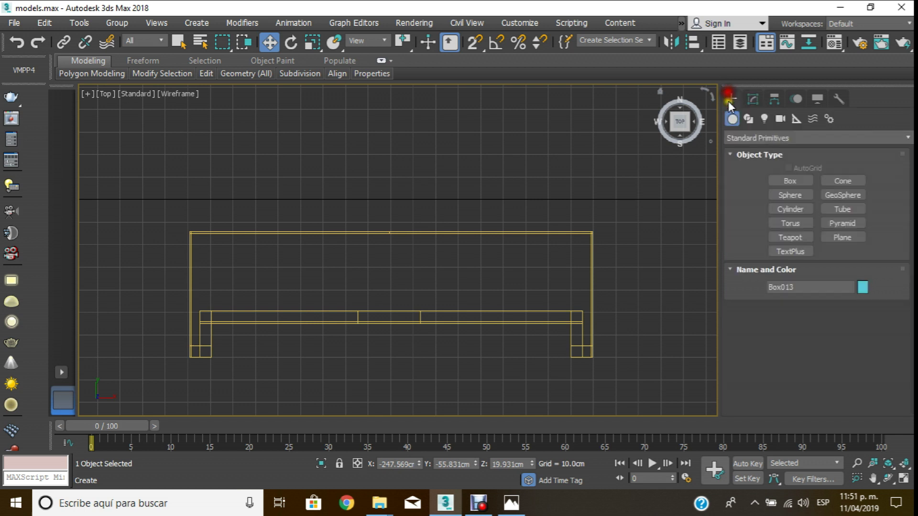
left_click(791, 180)
key("s")
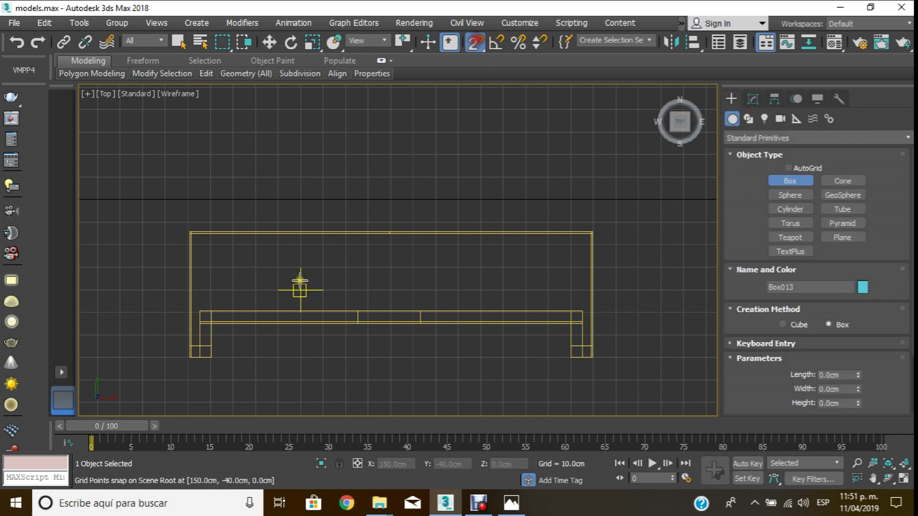
left_click_drag(209, 381, 572, 244)
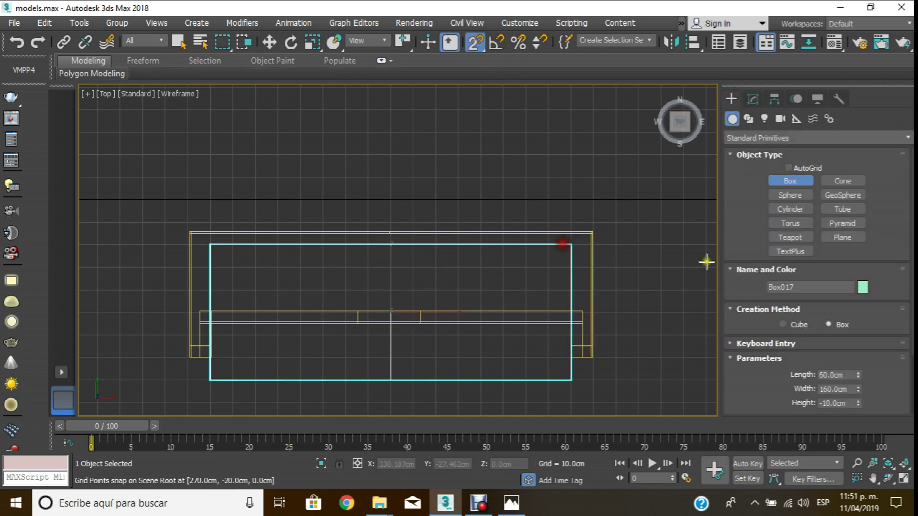
- Set the box width to 176 cm and height to 20 cm
double_click(834, 390)
type("180")
key("Return")
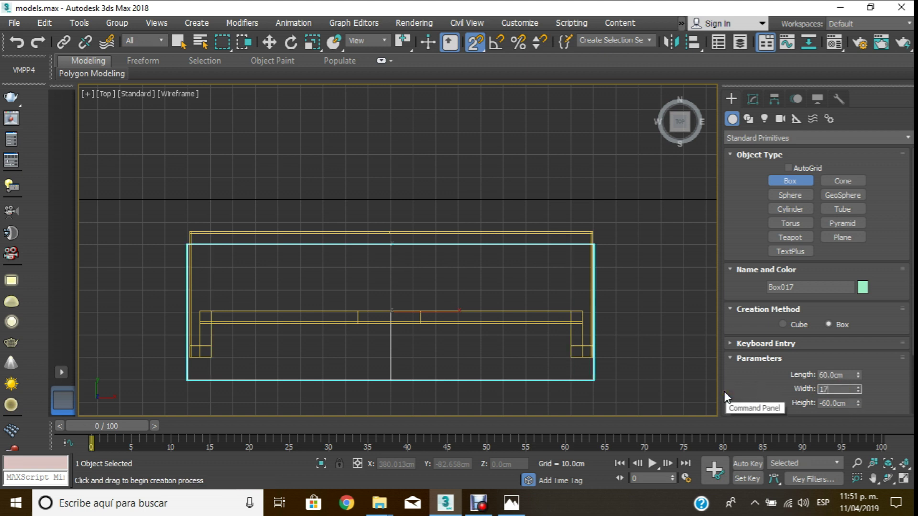
type("8")
key("Return")
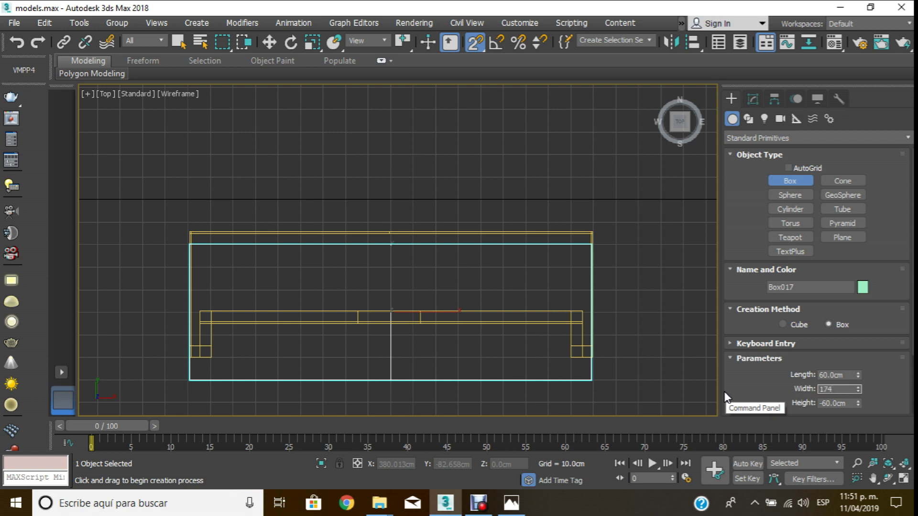
key("Return")
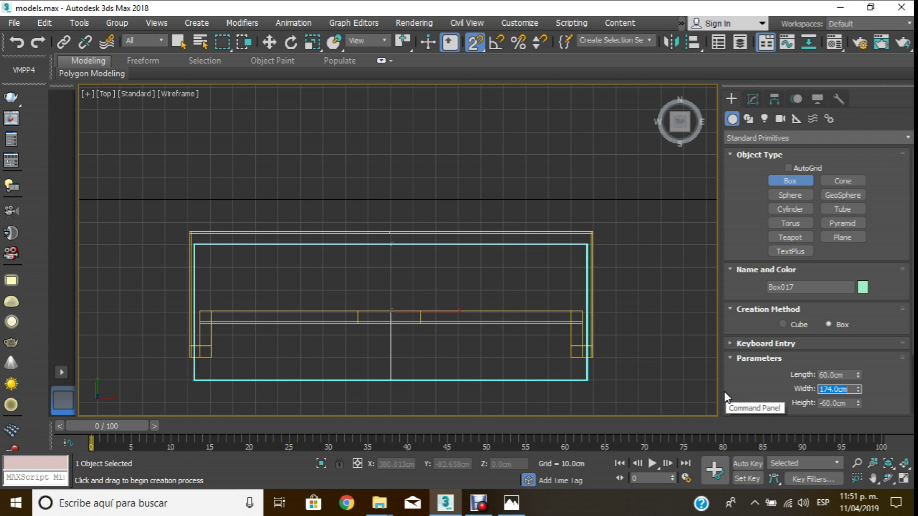
type("176")
key("Return")
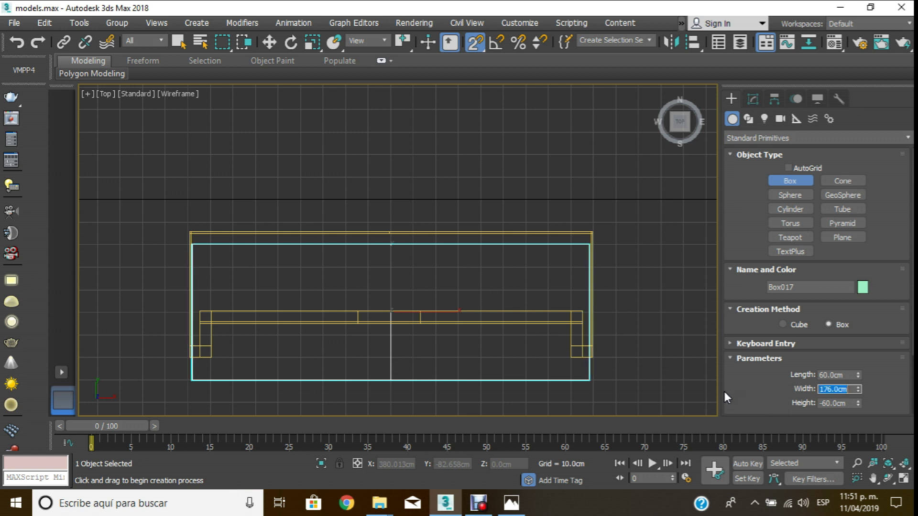
key("Tab")
type("20")
key("Return")
- Switch to the Front view with the Select and Move tool active
mouse_move(458, 312)
middle_mouse_down()
mouse_move(444, 271)
mouse_move(492, 249)
middle_mouse_up()
key("f")
key("F3")
left_click(270, 43)
left_click(474, 43)
- Raise the new box to sit on the sofa base and inspect it in Perspective
left_click_drag(449, 331, 450, 257)
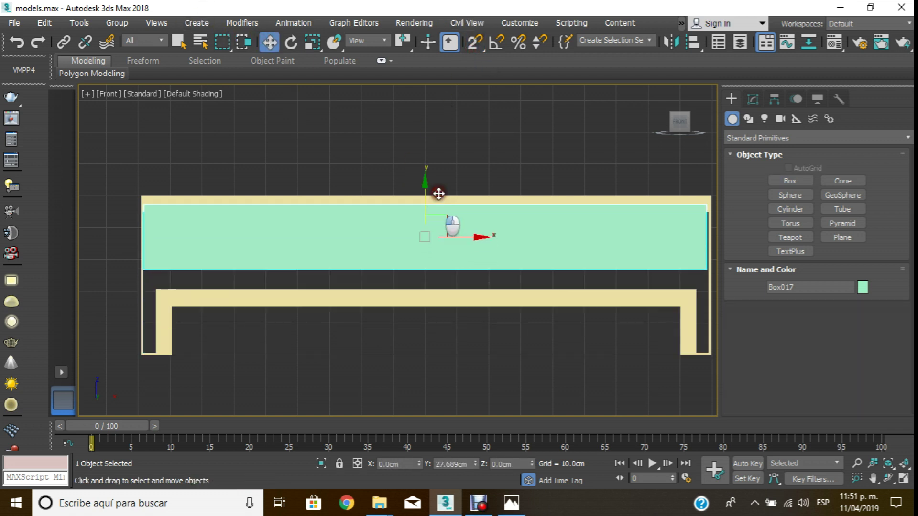
scroll(449, 268, "up", 3)
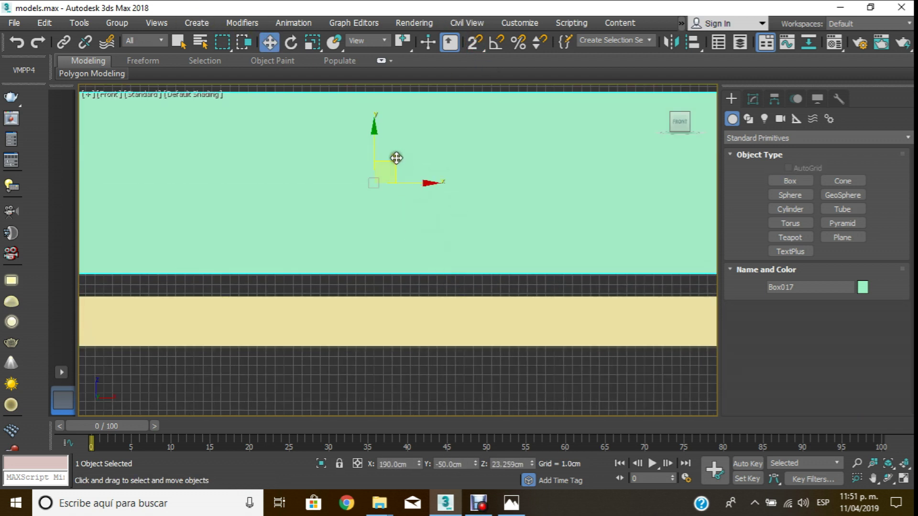
left_click_drag(377, 147, 397, 171)
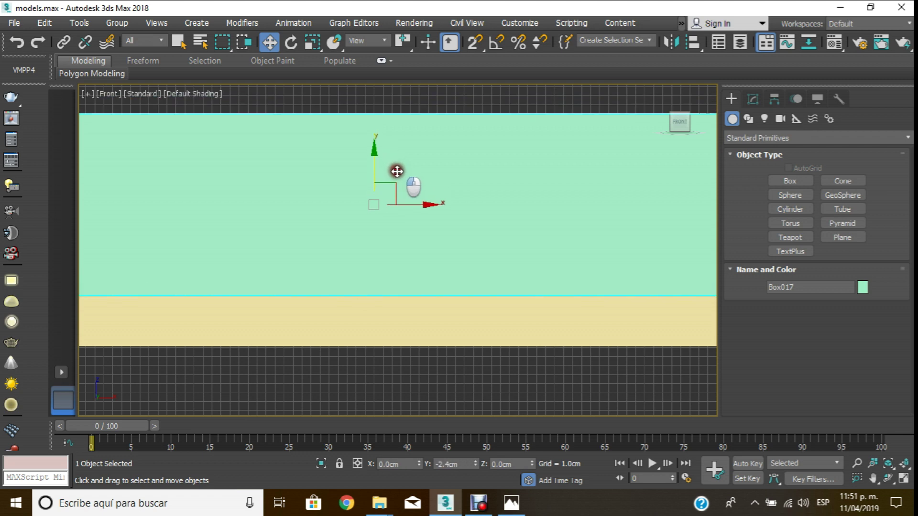
key("p")
scroll(421, 192, "down", 3)
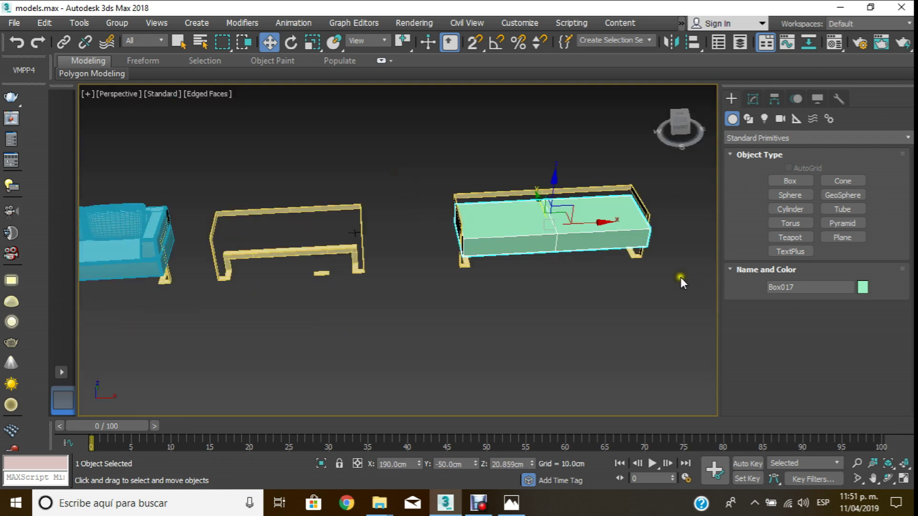
left_click(888, 478)
mouse_move(425, 253)
left_mouse_down()
mouse_move(472, 228)
mouse_move(468, 263)
mouse_move(485, 238)
left_mouse_up()
- In Top view, slide the box toward the back of the frame
key("t")
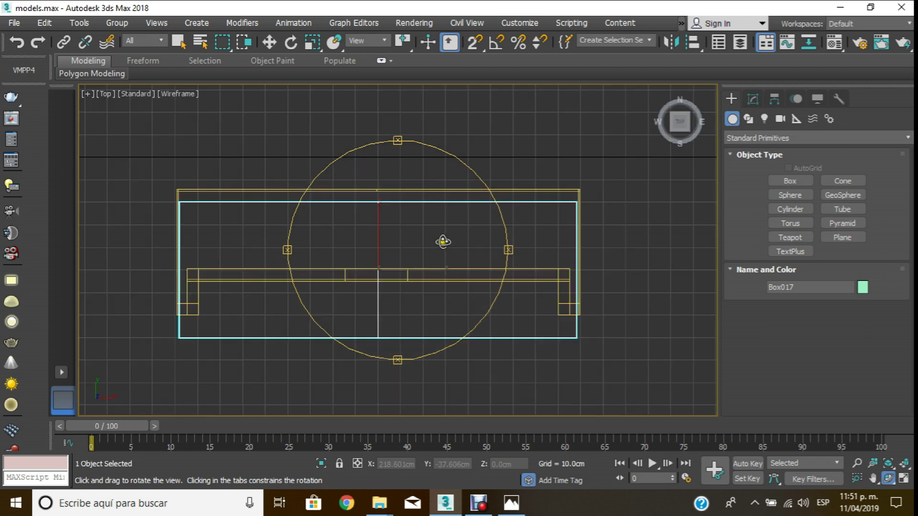
scroll(163, 275, "up", 3)
scroll(139, 271, "down", 1)
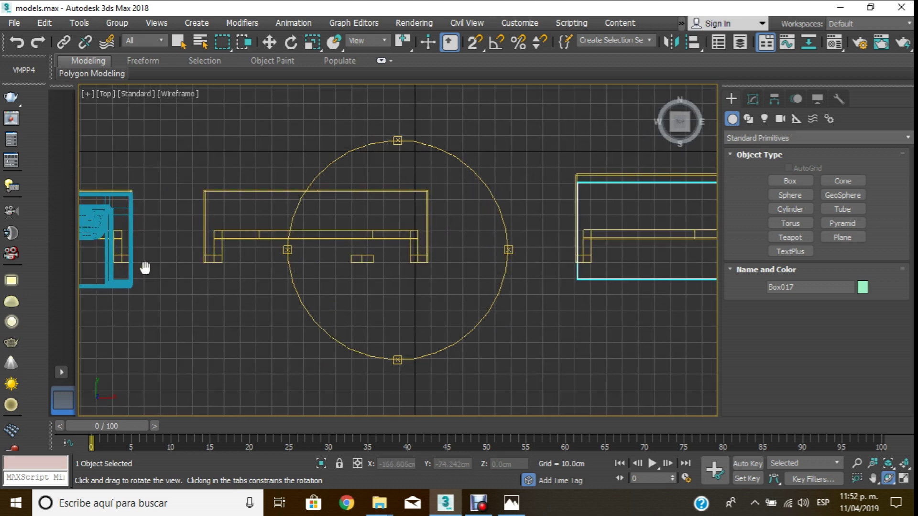
scroll(148, 260, "down", 1)
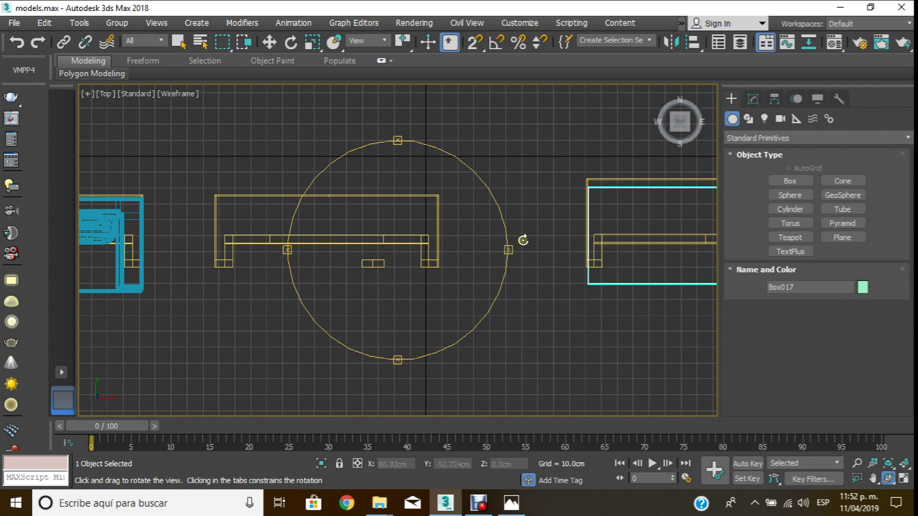
left_click_drag(523, 240, 248, 282)
left_click(752, 100)
mouse_move(507, 239)
left_mouse_down()
mouse_move(420, 236)
mouse_move(393, 259)
left_mouse_up()
scroll(368, 239, "up", 3)
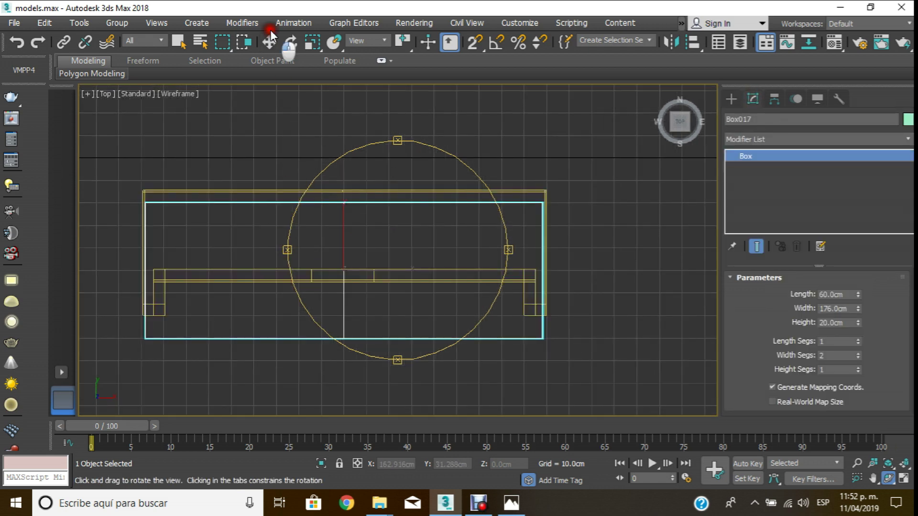
left_click(269, 42)
scroll(342, 246, "up", 5)
left_click_drag(393, 295, 412, 274)
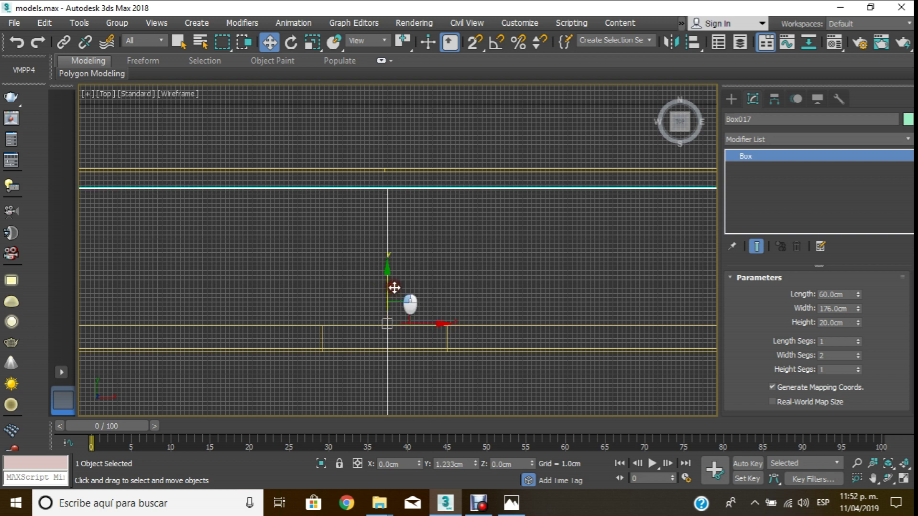
key("z")
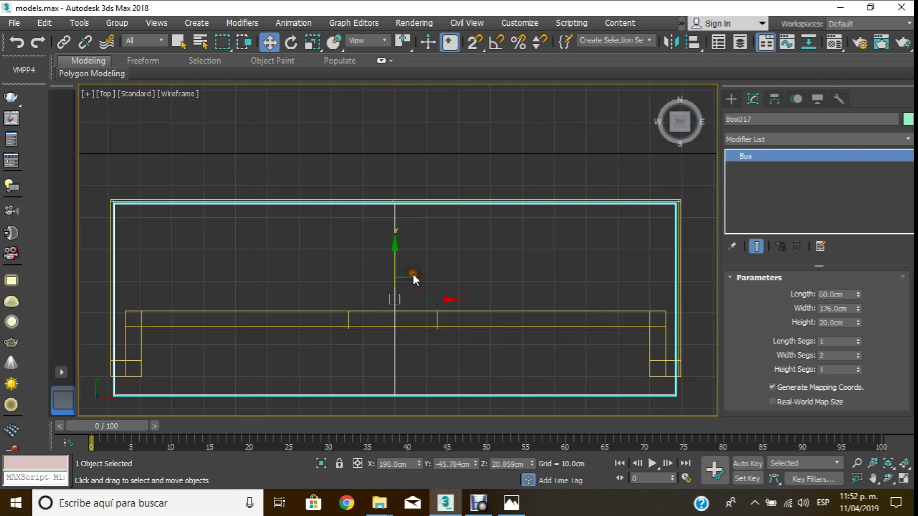
- Set the box's width segment count to 1
key("p")
scroll(378, 217, "down", 3)
scroll(478, 287, "up", 5)
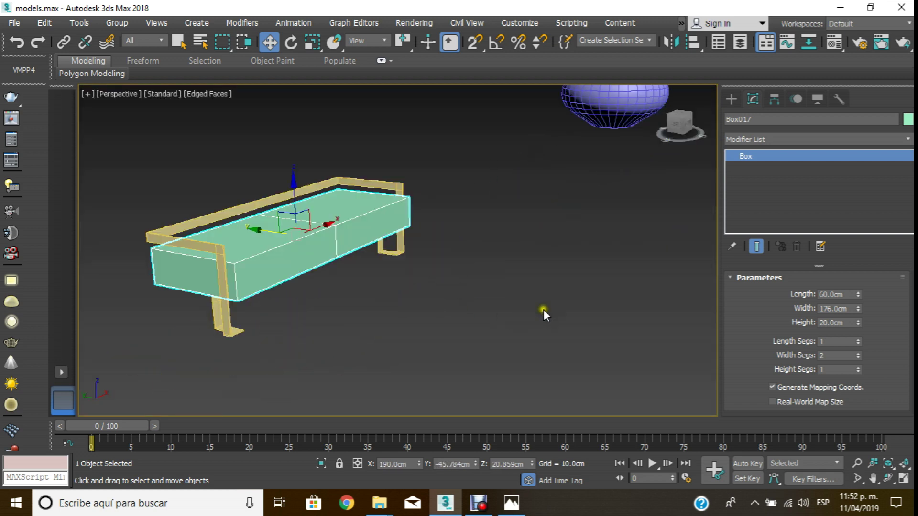
double_click(825, 355)
type("1")
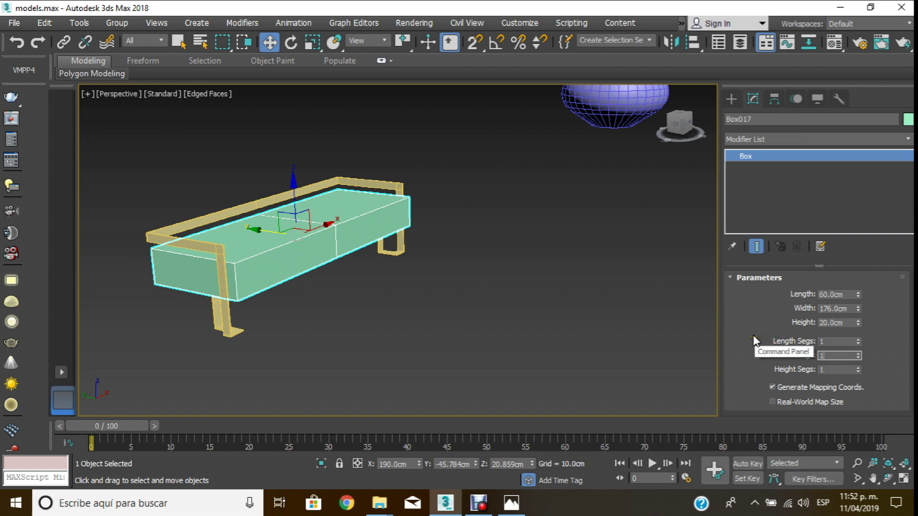
- Lift a copy of the box above the original, then bring up the lower box's conversion options
left_click(887, 479)
mouse_move(359, 256)
left_mouse_down()
mouse_move(330, 264)
mouse_move(349, 261)
left_mouse_up()
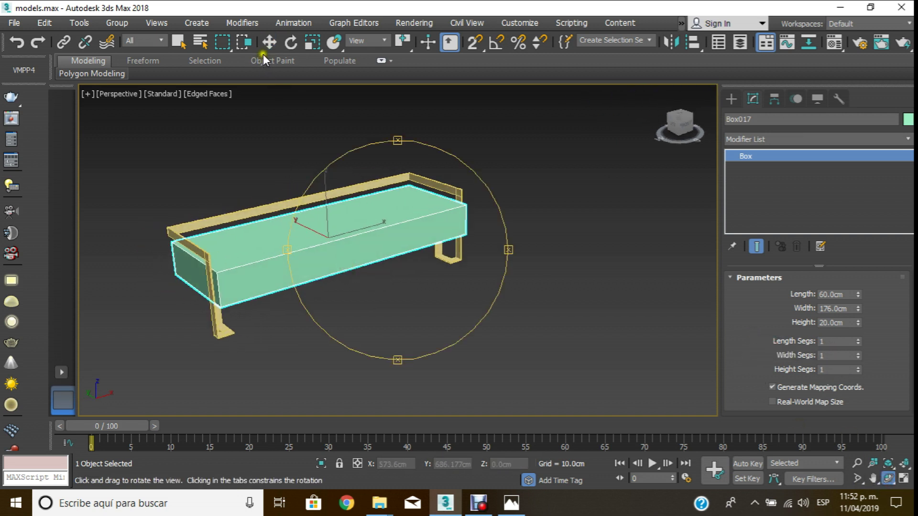
left_click(269, 43)
middle_click_drag(330, 136, 360, 244)
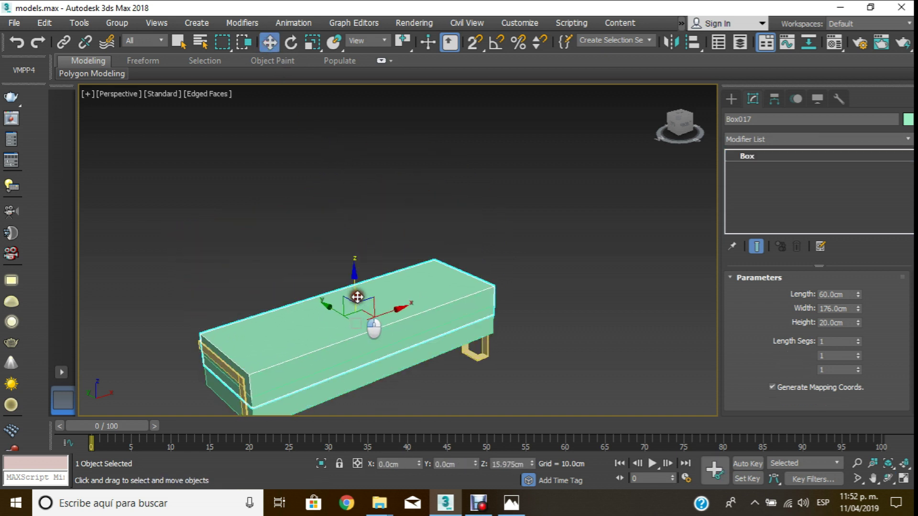
left_click_drag(348, 308, 341, 158, "shift")
left_click(449, 308)
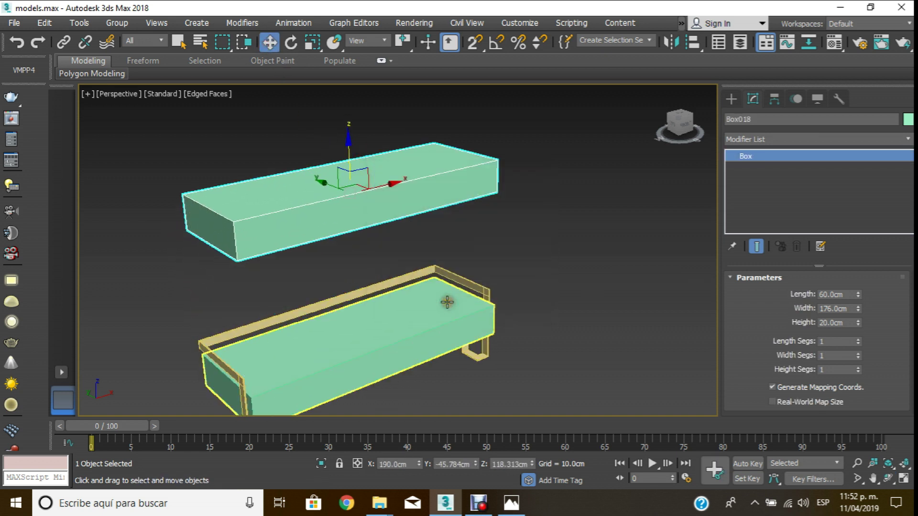
left_click(432, 337)
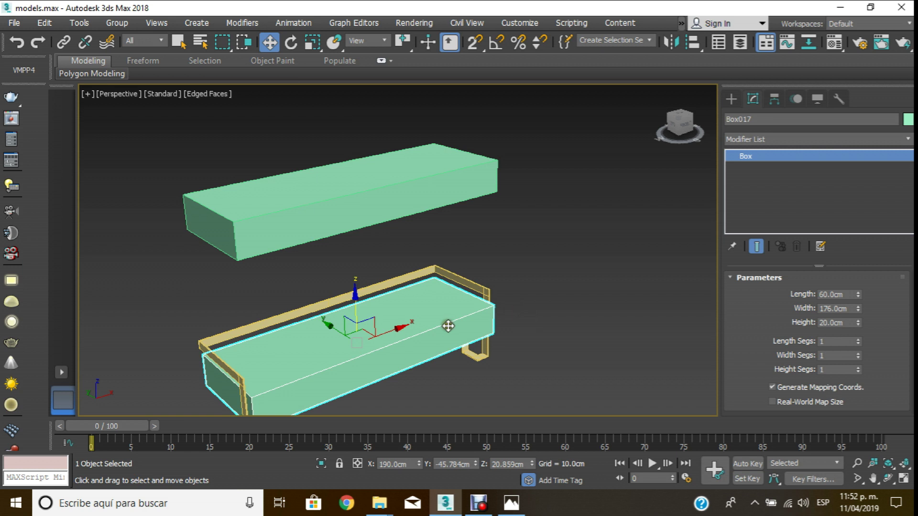
right_click(448, 326)
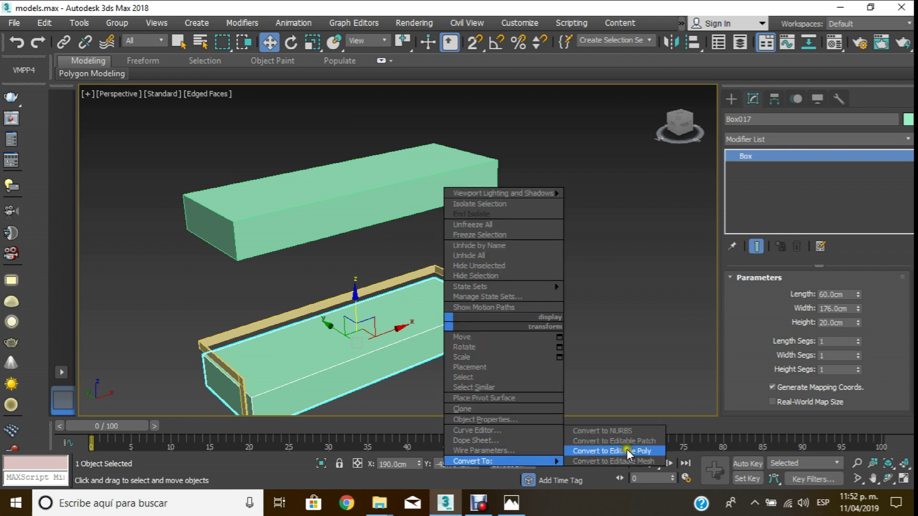
- Convert the seat box to Editable Poly, enter Edge level and isolate it
left_click(641, 451)
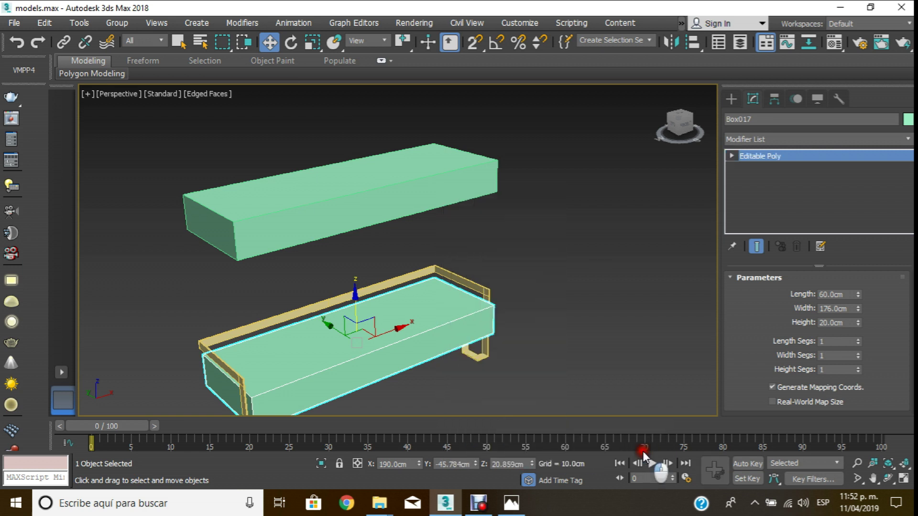
left_click(732, 154)
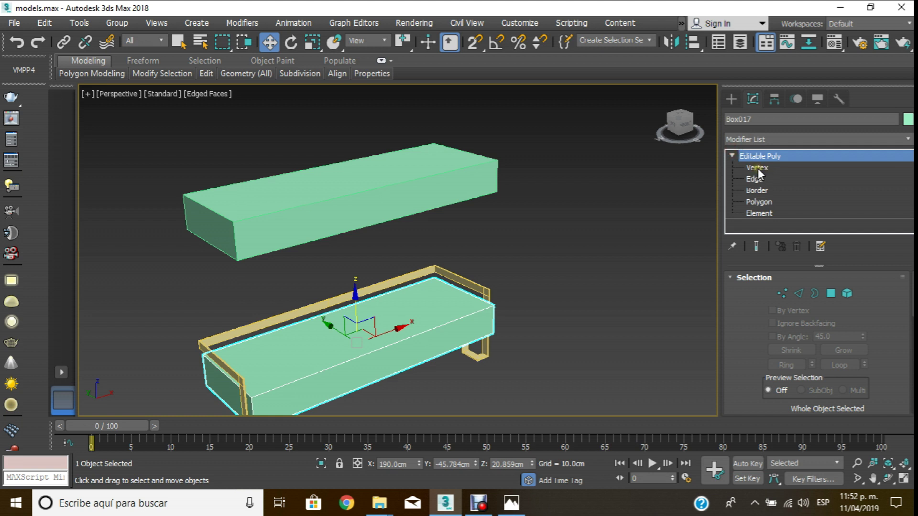
left_click(757, 179)
key("alt+q")
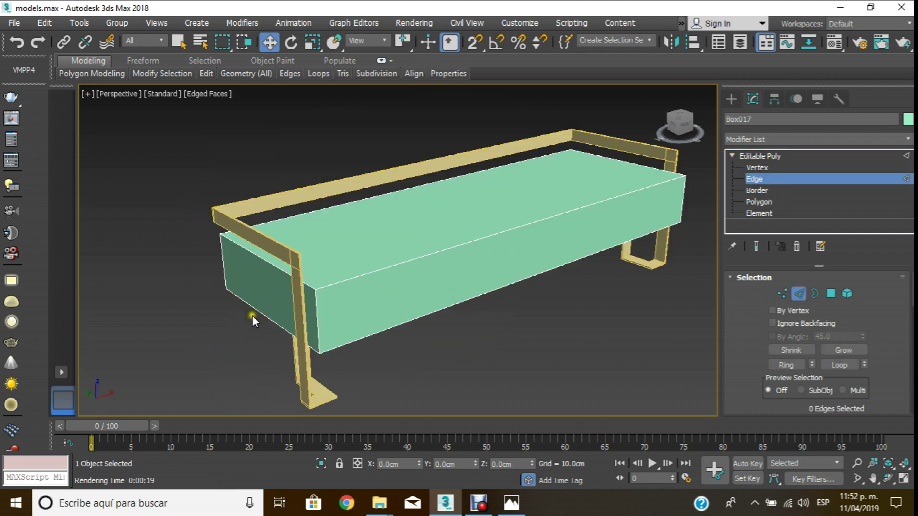
- Select the box's front, top, left and right outer edges
left_click(240, 297)
left_click(225, 264, "ctrl")
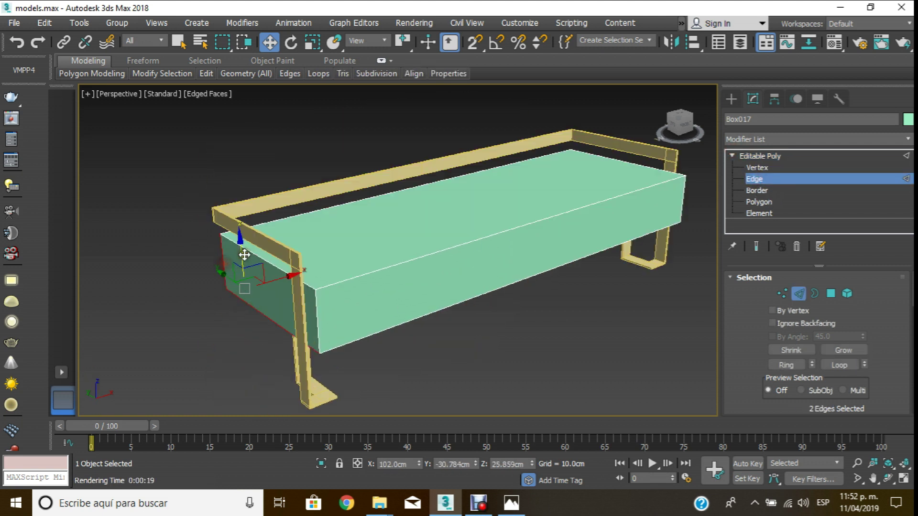
left_click(292, 217, "ctrl")
left_click(385, 269, "ctrl")
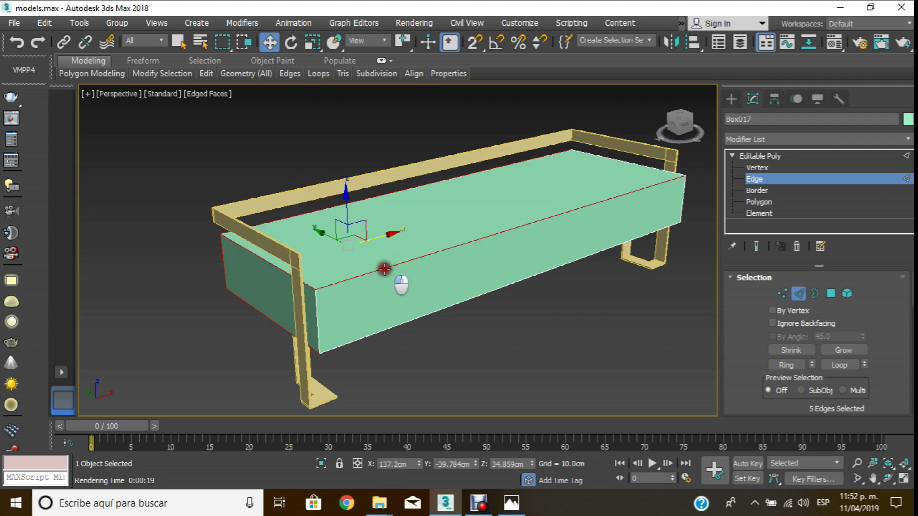
left_click(391, 328, "ctrl")
scroll(507, 298, "up", 3)
scroll(437, 276, "down", 1)
left_click(444, 277, "ctrl")
left_click(404, 234, "ctrl")
left_click(391, 235, "ctrl")
- Orbit around and add the bottom and far-end vertical edges, reaching eleven selected
key("ctrl+r")
mouse_move(383, 254)
left_mouse_down()
mouse_move(222, 260)
mouse_move(359, 353)
mouse_move(308, 293)
mouse_move(337, 289)
mouse_move(306, 293)
mouse_move(268, 189)
left_mouse_up()
left_click(270, 42)
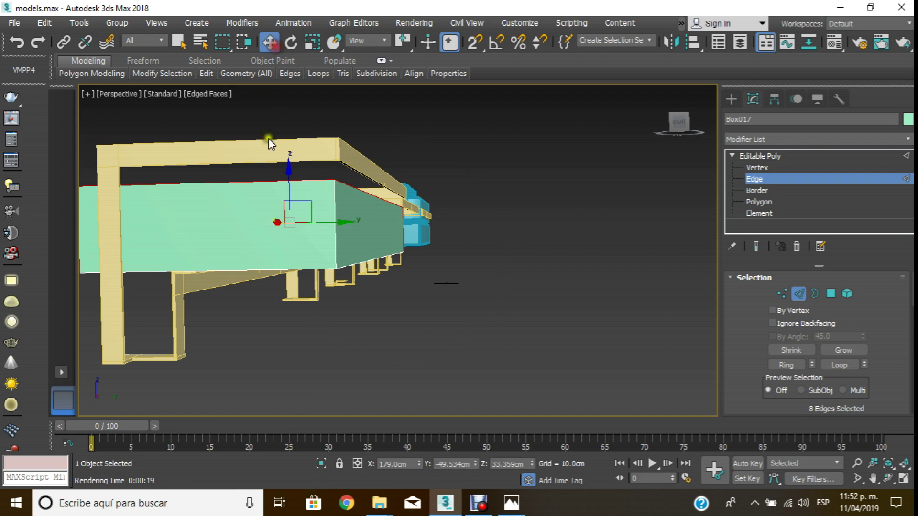
left_click(270, 271, "ctrl")
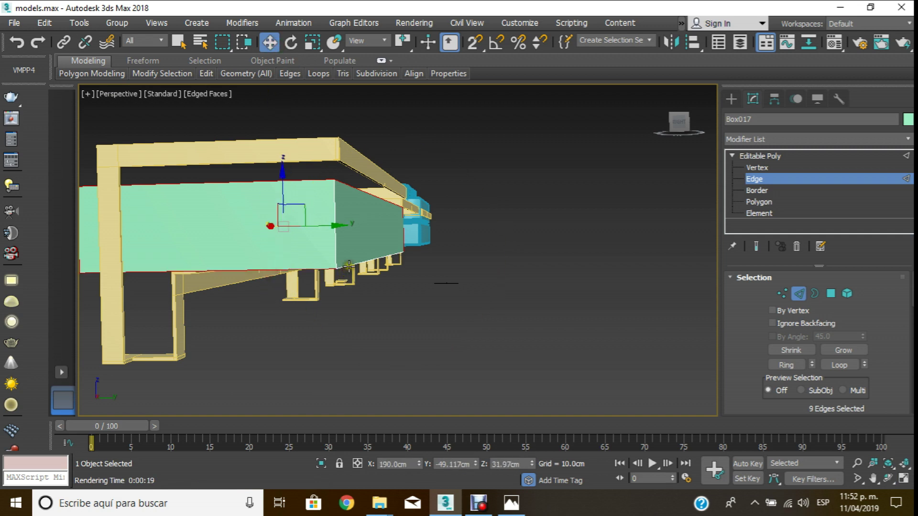
left_click(344, 259, "ctrl")
left_click(337, 245, "ctrl")
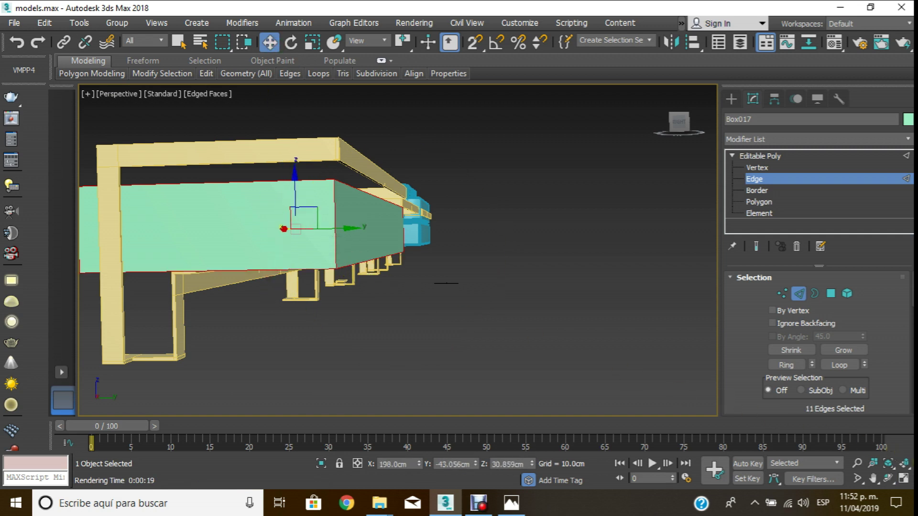
left_click(888, 480)
mouse_move(456, 269)
left_mouse_down()
mouse_move(335, 212)
mouse_move(247, 242)
mouse_move(254, 283)
mouse_move(503, 312)
mouse_move(617, 308)
left_mouse_up()
left_click_drag(736, 354, 740, 220)
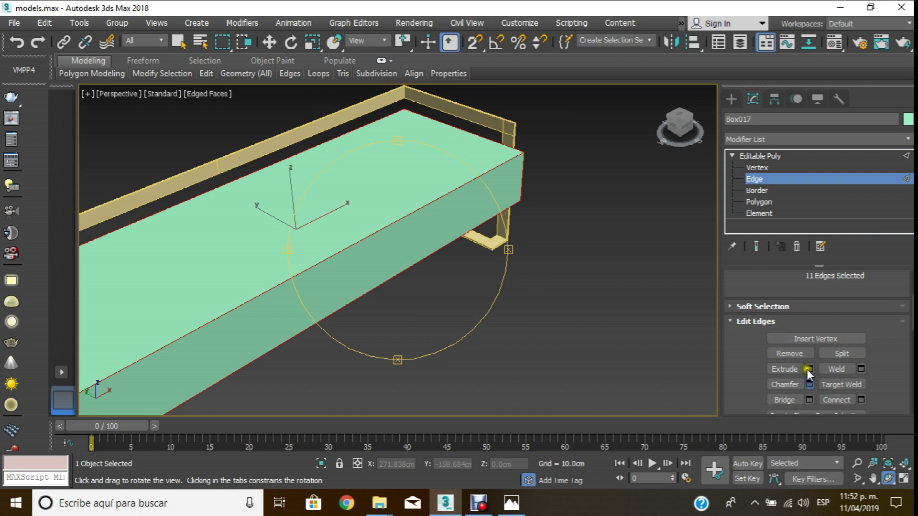
- Chamfer the selected edges by 2 cm
left_click(809, 385)
left_click_drag(359, 240, 648, 160)
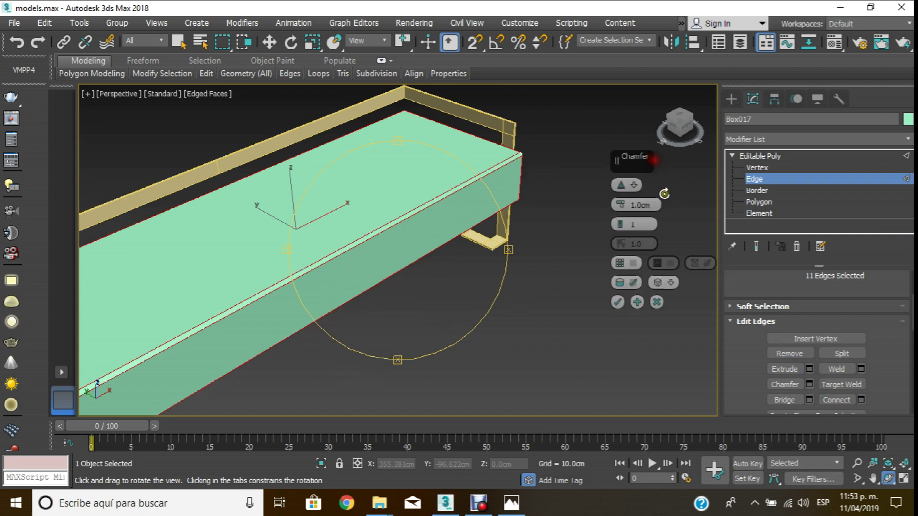
type("2")
key("Return")
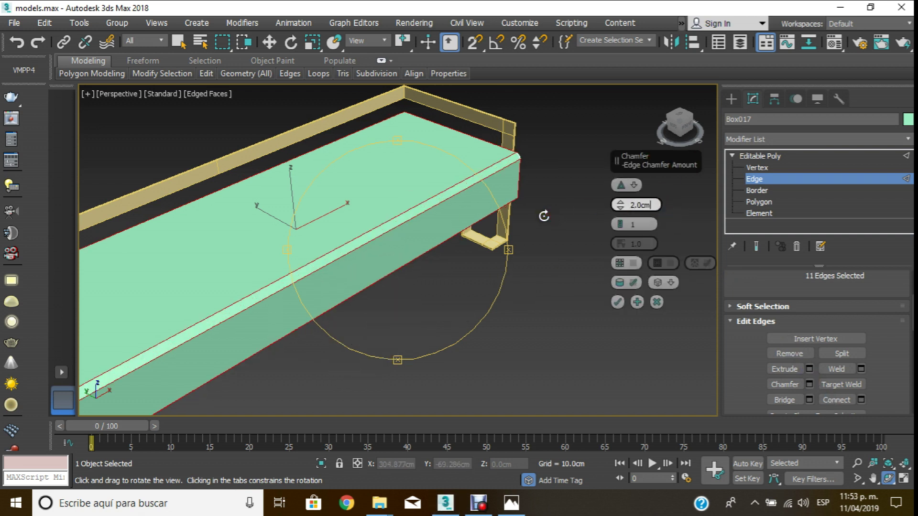
left_click(617, 302)
- Try a TurboSmooth modifier on the seat box, then undo it
mouse_move(538, 258)
left_mouse_down()
mouse_move(466, 258)
mouse_move(462, 243)
mouse_move(446, 261)
left_mouse_up()
left_click(813, 138)
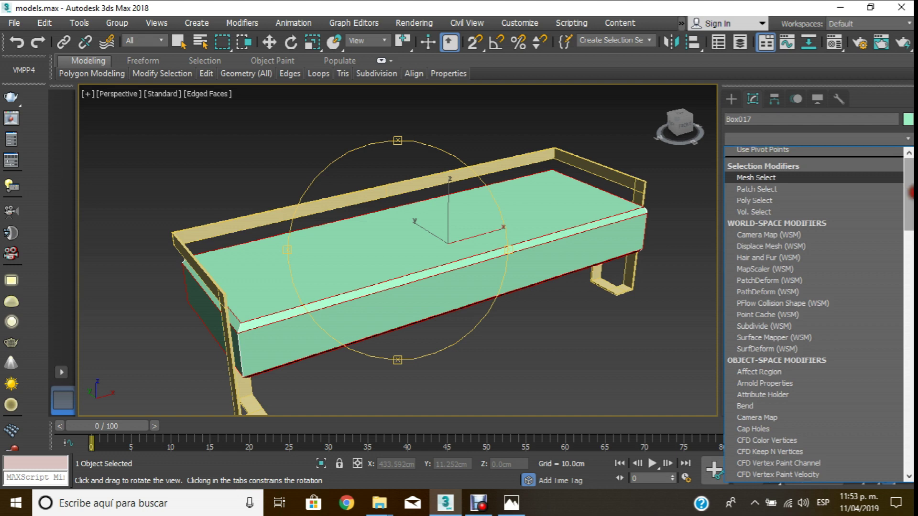
left_click_drag(911, 191, 911, 390)
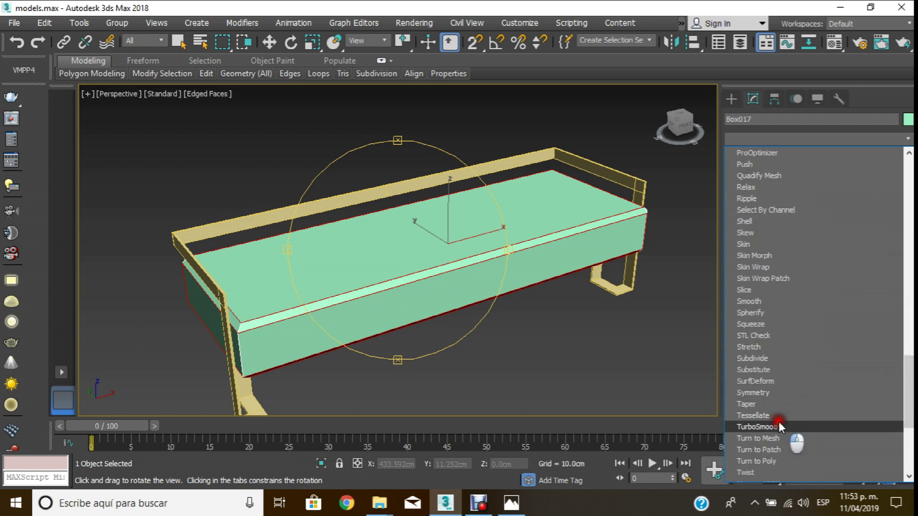
left_click(778, 427)
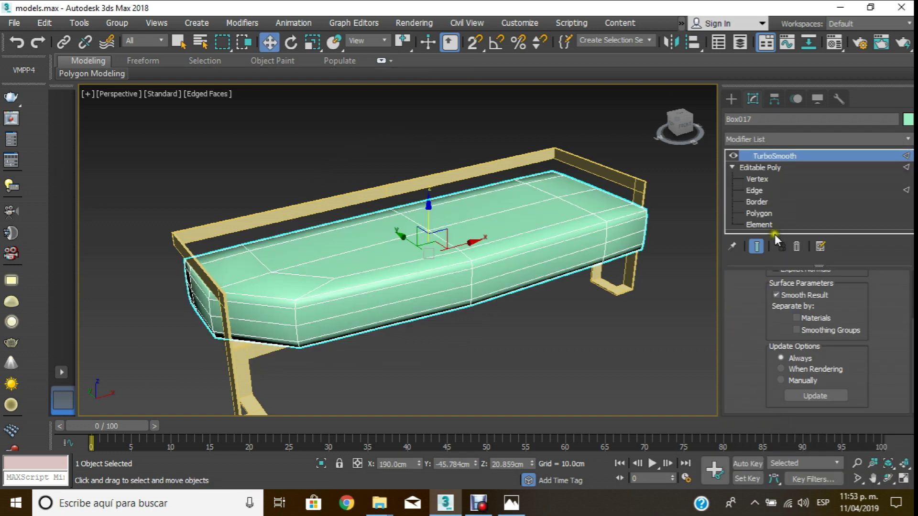
key("ctrl+z")
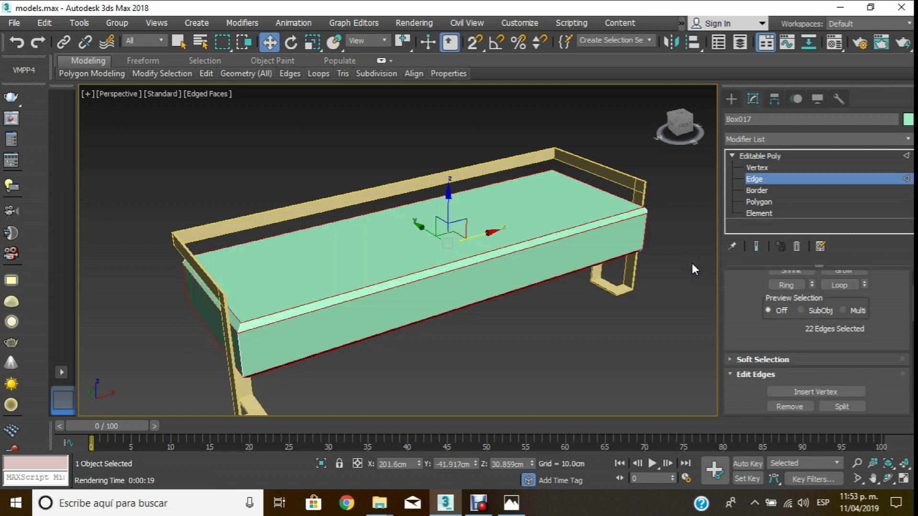
- Undo the chamfer, add the front-left vertical edge, and chamfer all twelve edges again
middle_click_drag(673, 271, 293, 335, "alt")
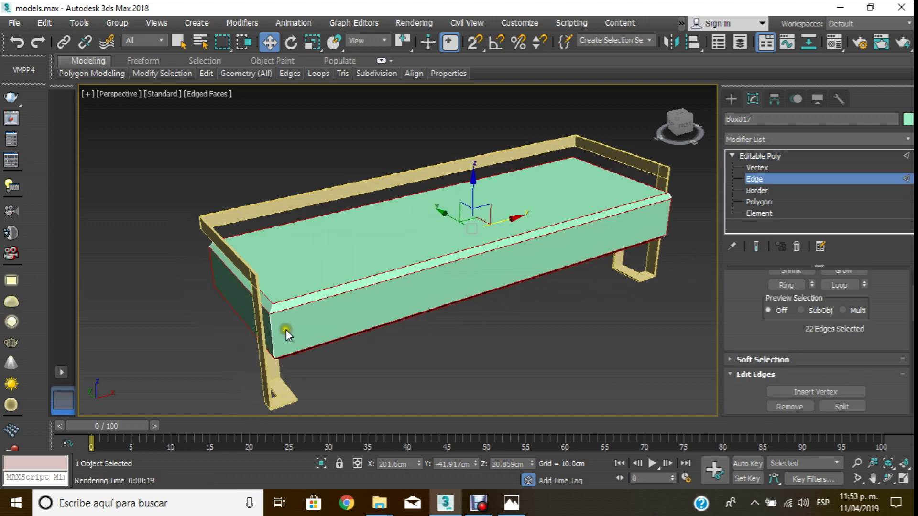
middle_click_drag(415, 330, 474, 304)
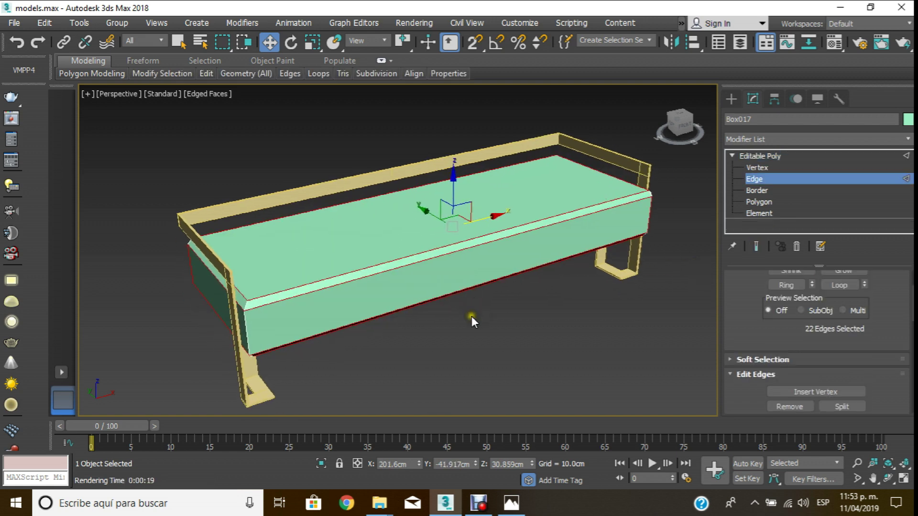
key("ctrl+z")
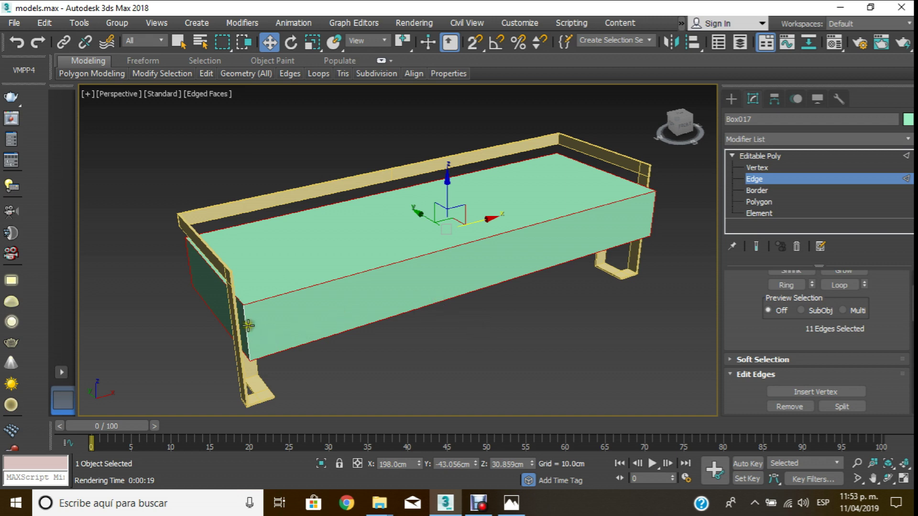
left_click(247, 325, "ctrl")
left_click(887, 480)
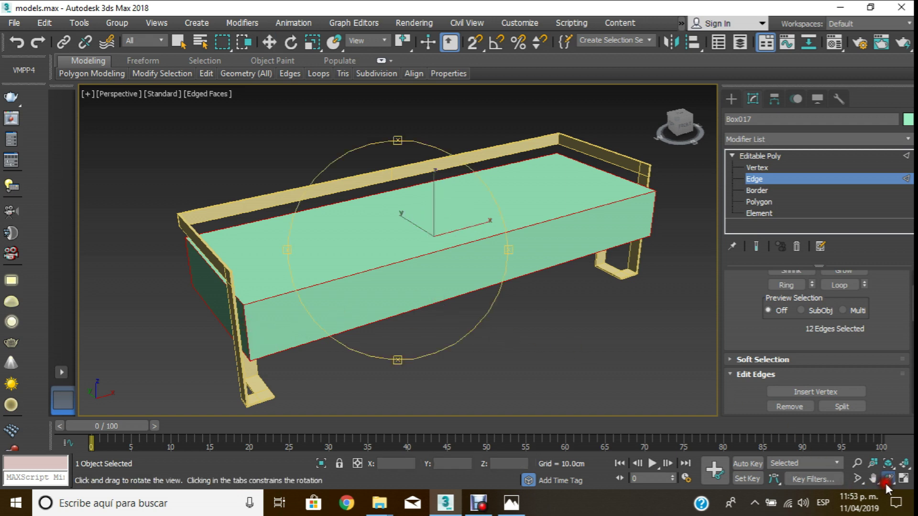
mouse_move(315, 266)
left_mouse_down()
mouse_move(414, 248)
mouse_move(292, 272)
left_mouse_up()
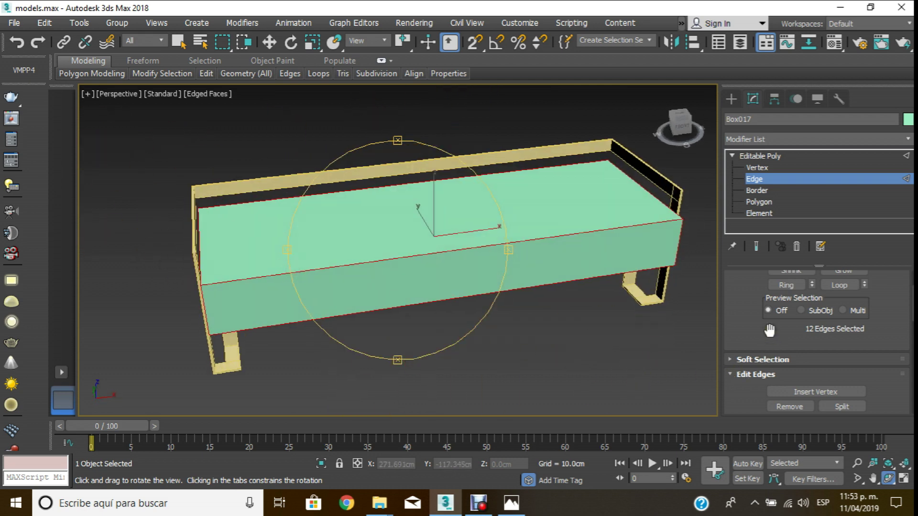
scroll(770, 330, "down", 3)
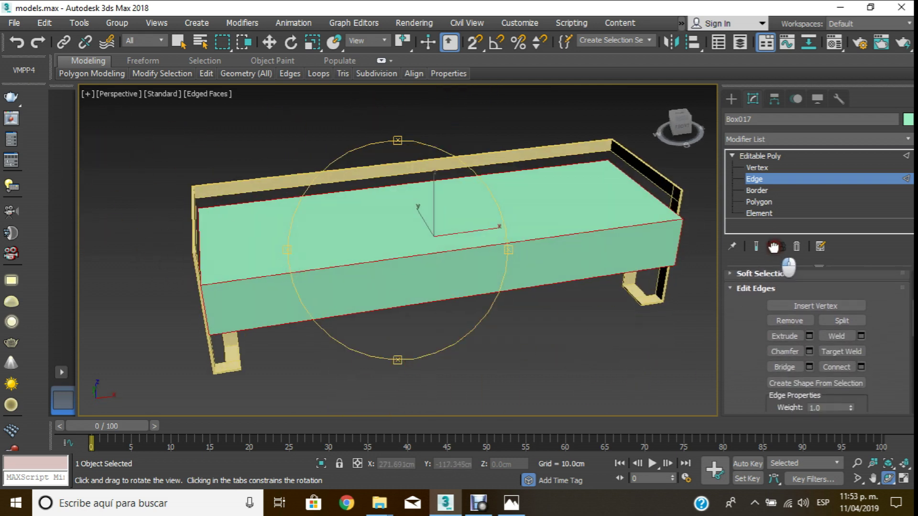
left_click(808, 345)
left_click(625, 302)
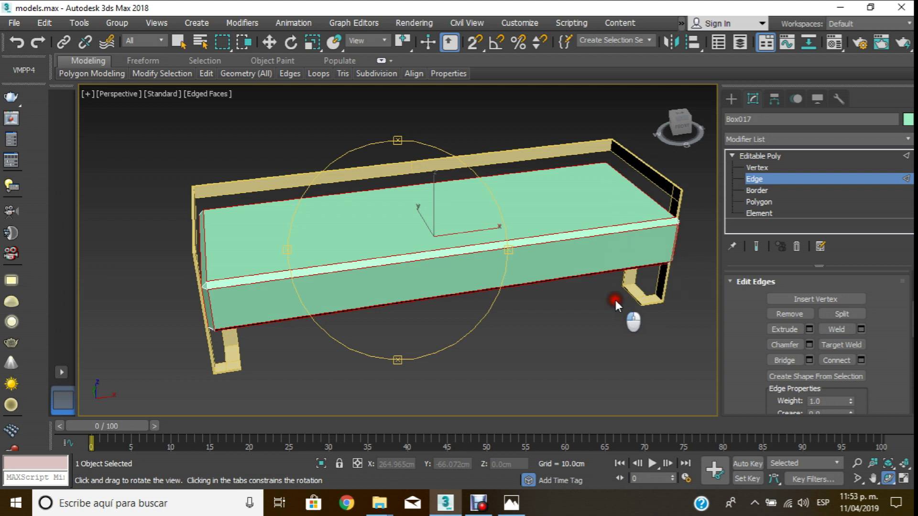
- Open and browse the Modifier List
left_click(877, 138)
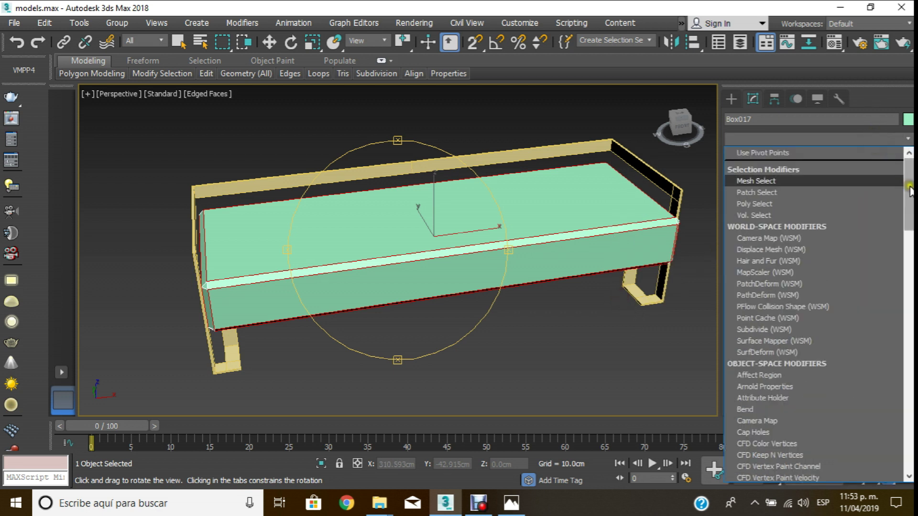
scroll(817, 311, "down", 8)
scroll(818, 311, "down", 2)
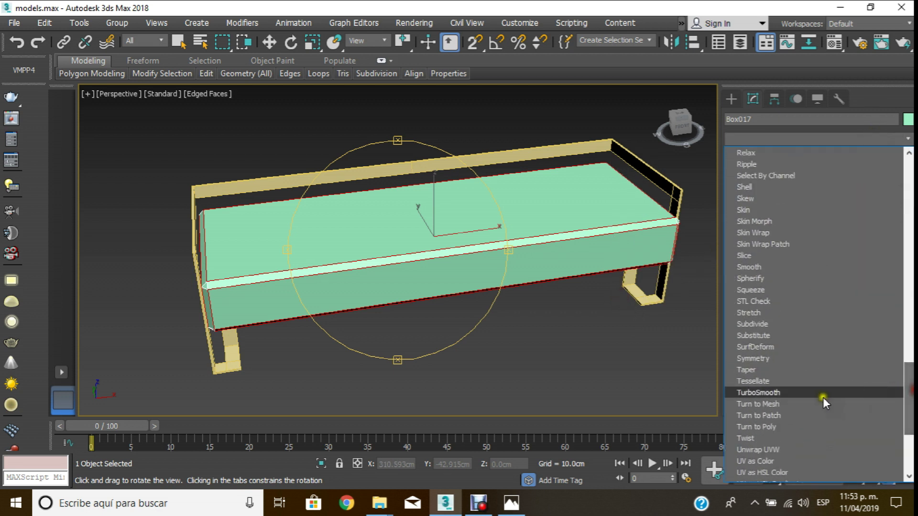
scroll(802, 288, "up", 1)
scroll(803, 288, "up", 3)
scroll(803, 288, "up", 1)
scroll(802, 288, "up", 2)
scroll(801, 287, "up", 1)
scroll(768, 245, "up", 1)
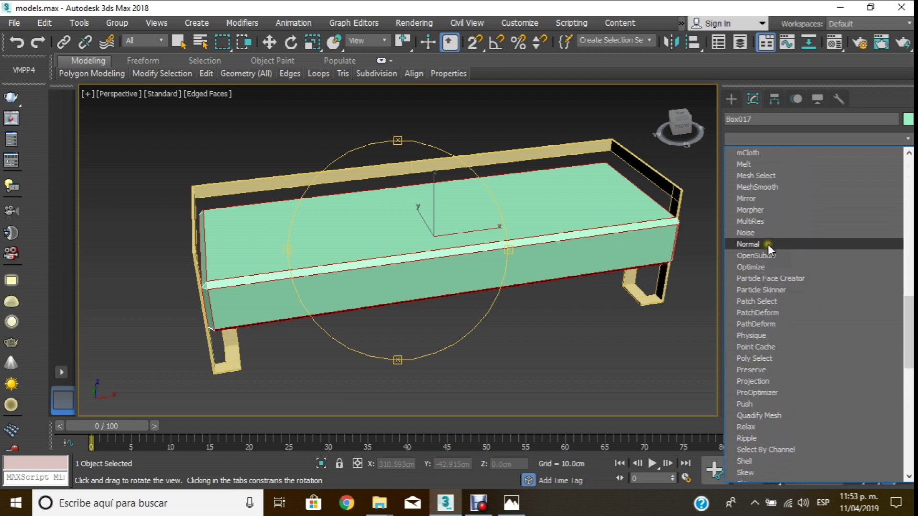
- Add a MeshSmooth modifier to the seat cushion box
left_click(766, 225)
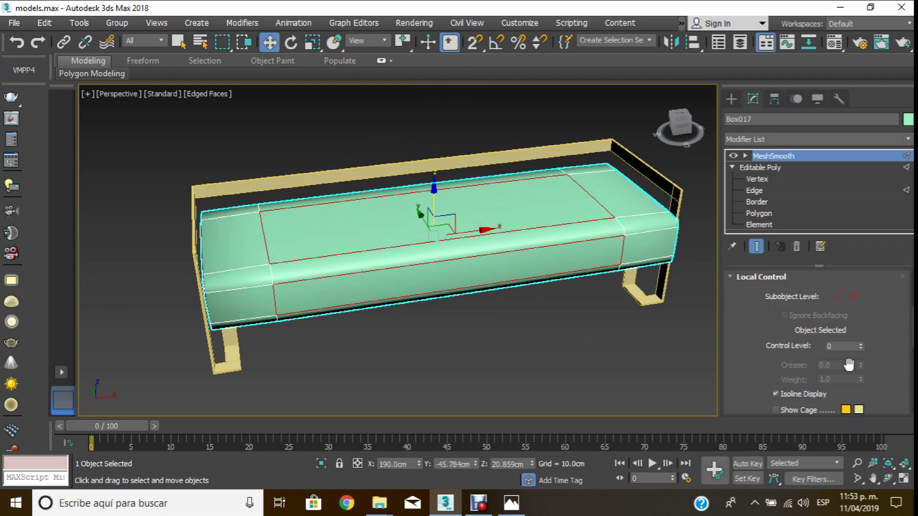
scroll(795, 294, "down", 1)
scroll(784, 291, "down", 2)
scroll(770, 289, "down", 1)
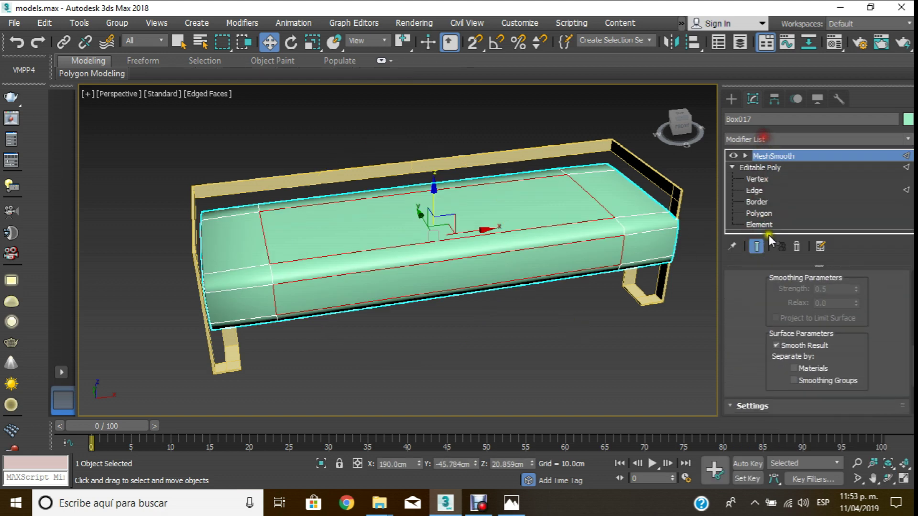
scroll(764, 287, "down", 1)
scroll(759, 411, "up", 2)
scroll(772, 341, "up", 1)
scroll(772, 341, "up", 1)
scroll(772, 340, "up", 1)
scroll(772, 340, "up", 1)
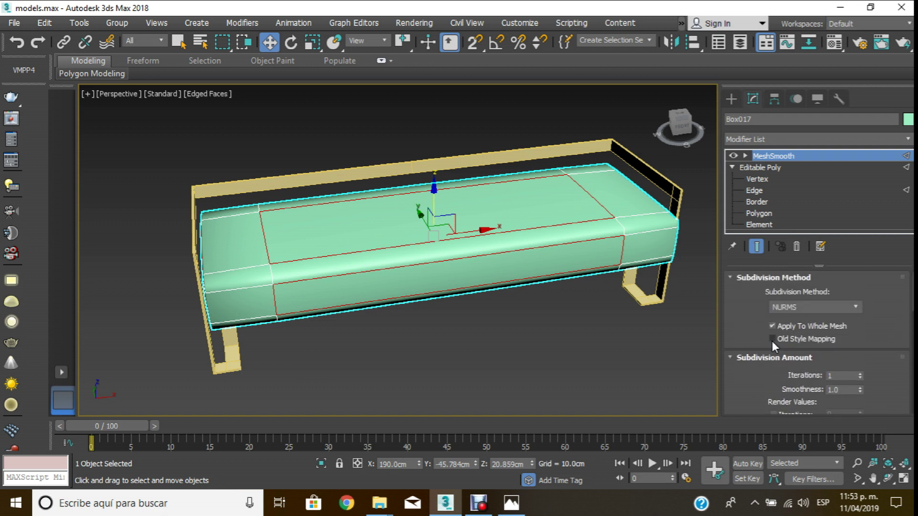
- Switch MeshSmooth's subdivision method to Classic, then back to NURMS
left_click(840, 308)
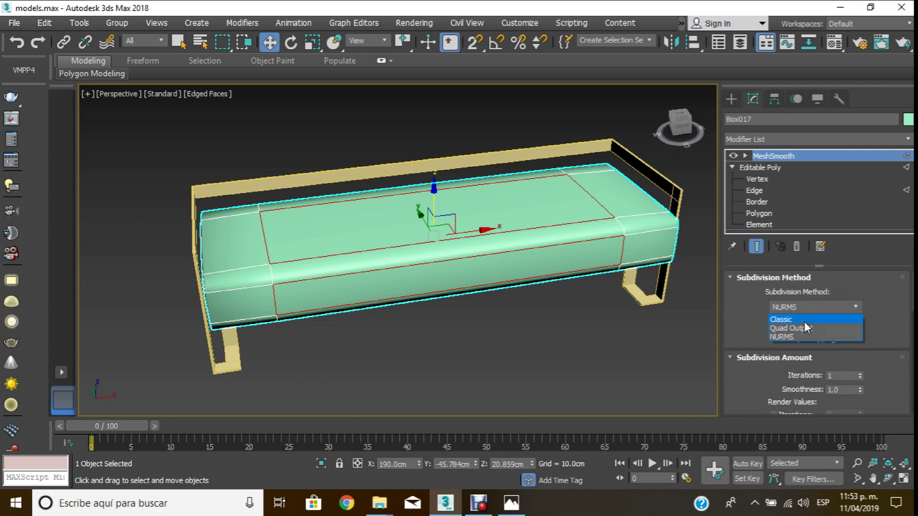
left_click(805, 321)
left_click(839, 312)
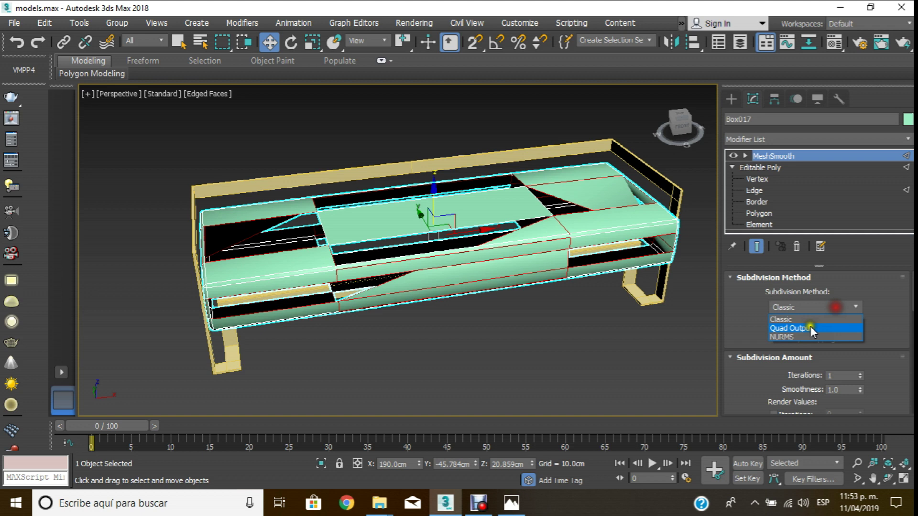
left_click(799, 337)
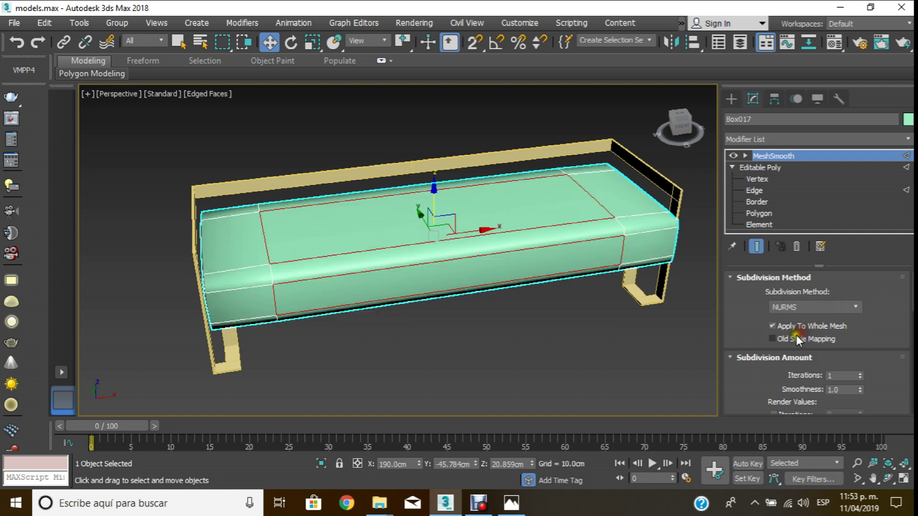
- Delete MeshSmooth from the cushion's stack and reopen the Modifier List
left_click(888, 478)
mouse_move(471, 300)
left_mouse_down()
mouse_move(526, 260)
mouse_move(578, 285)
mouse_move(481, 282)
left_mouse_up()
left_click(798, 247)
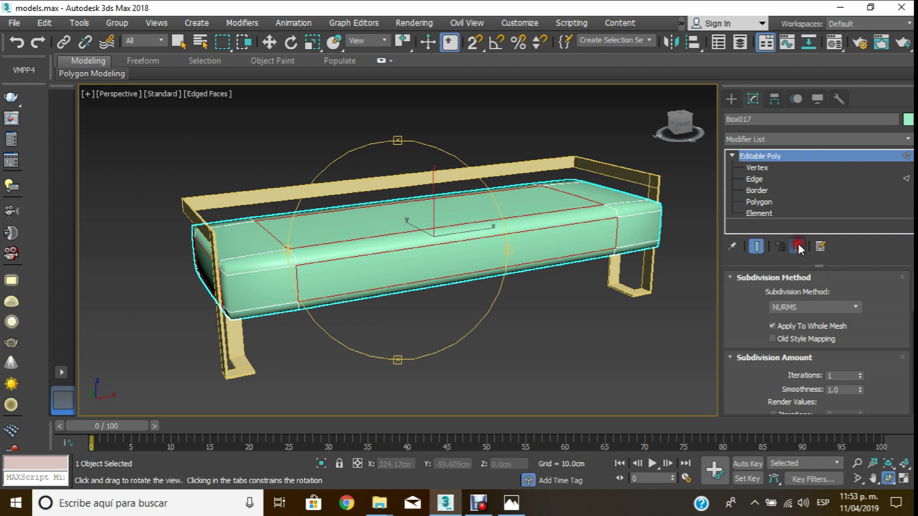
left_click(865, 141)
left_click_drag(909, 190, 897, 431)
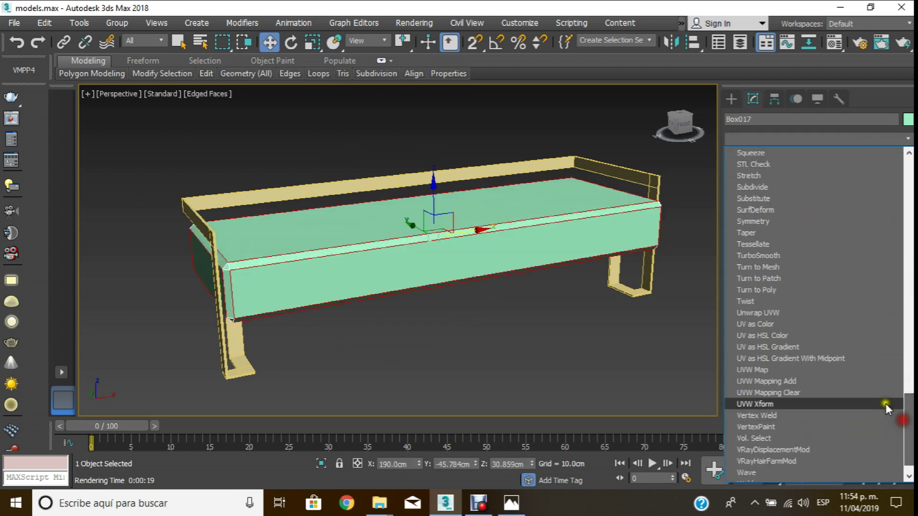
- Add TurboSmooth to the seat cushion at 3 iterations, orbiting to inspect the rounded edges
left_click(777, 254)
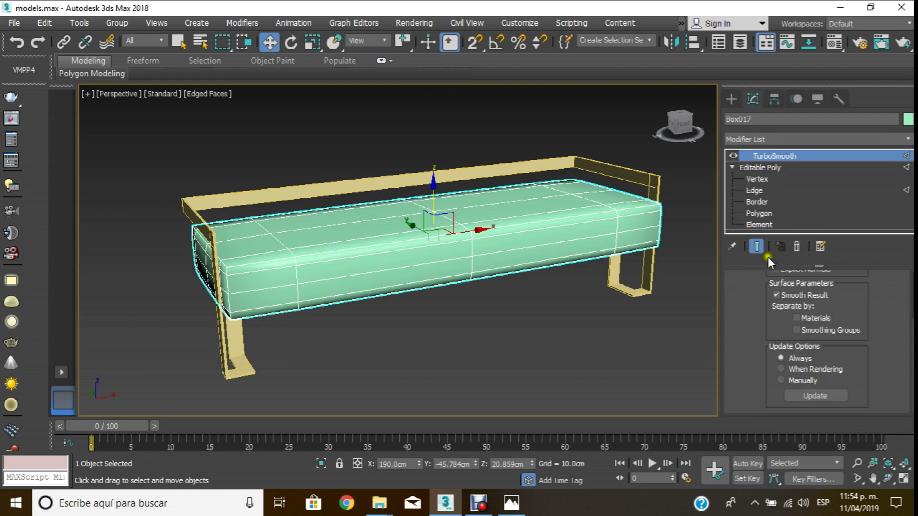
left_click(888, 478)
mouse_move(596, 307)
left_mouse_down()
mouse_move(391, 307)
mouse_move(347, 297)
mouse_move(344, 283)
mouse_move(429, 287)
mouse_move(488, 260)
mouse_move(594, 315)
left_mouse_up()
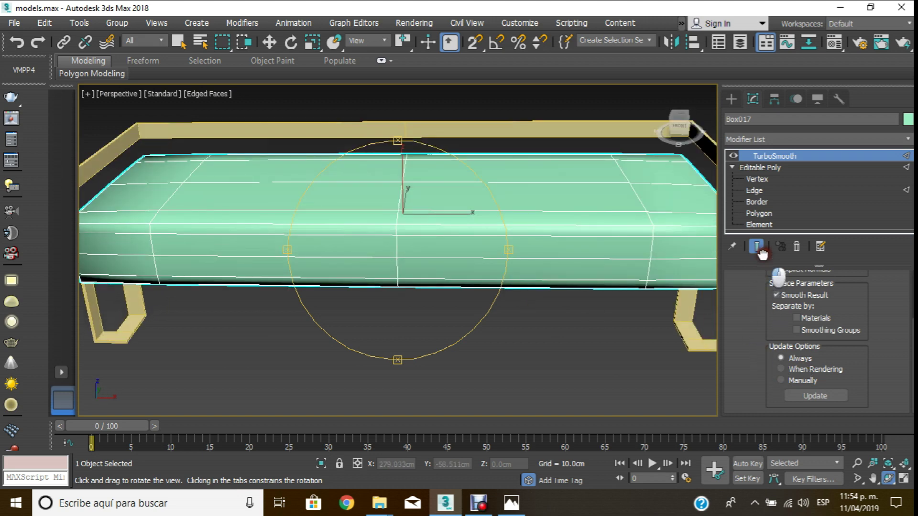
scroll(753, 306, "up", 3)
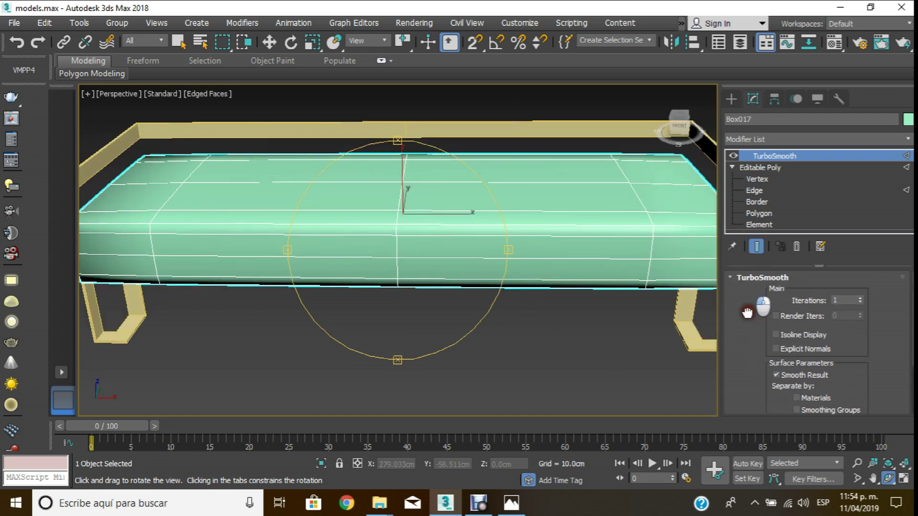
left_click(860, 297)
mouse_move(533, 236)
left_mouse_down()
mouse_move(379, 215)
mouse_move(558, 226)
mouse_move(593, 241)
left_mouse_up()
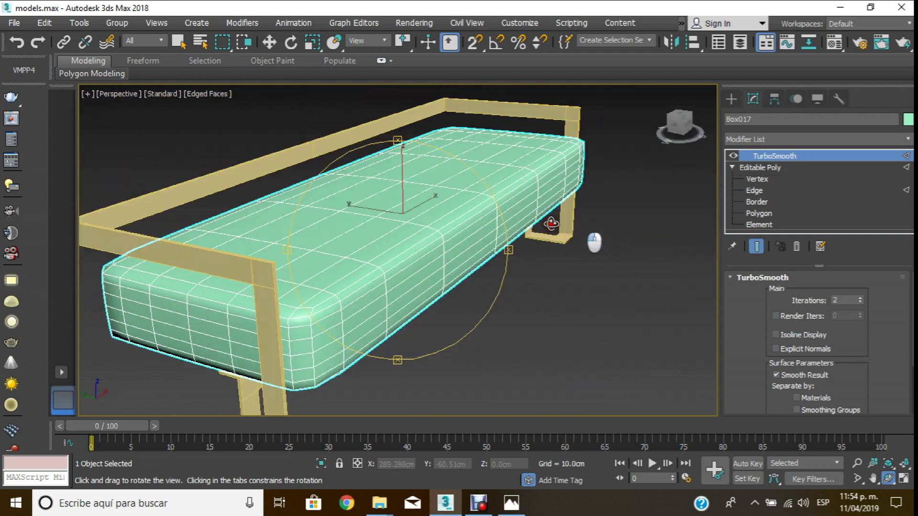
left_click(860, 297)
mouse_move(406, 238)
left_mouse_down()
mouse_move(406, 254)
mouse_move(480, 248)
mouse_move(379, 242)
mouse_move(493, 217)
left_mouse_up()
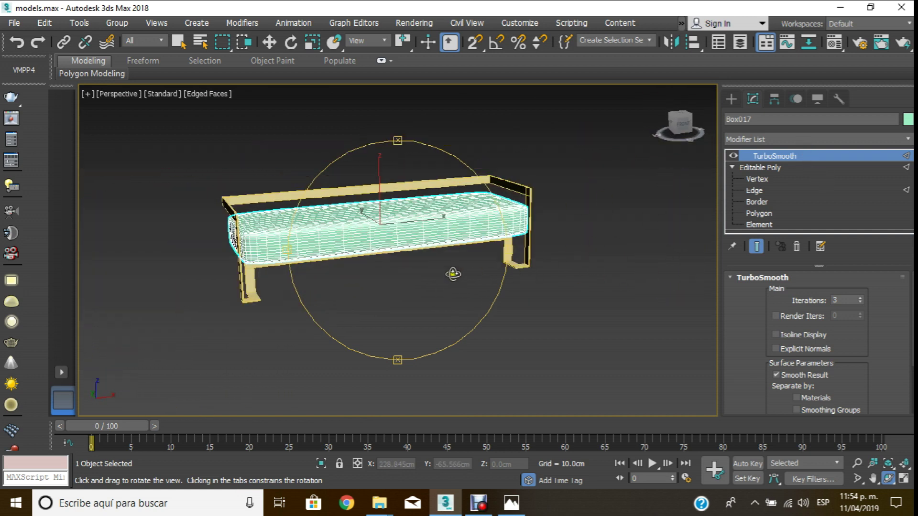
left_click_drag(453, 274, 409, 164)
left_click(269, 42)
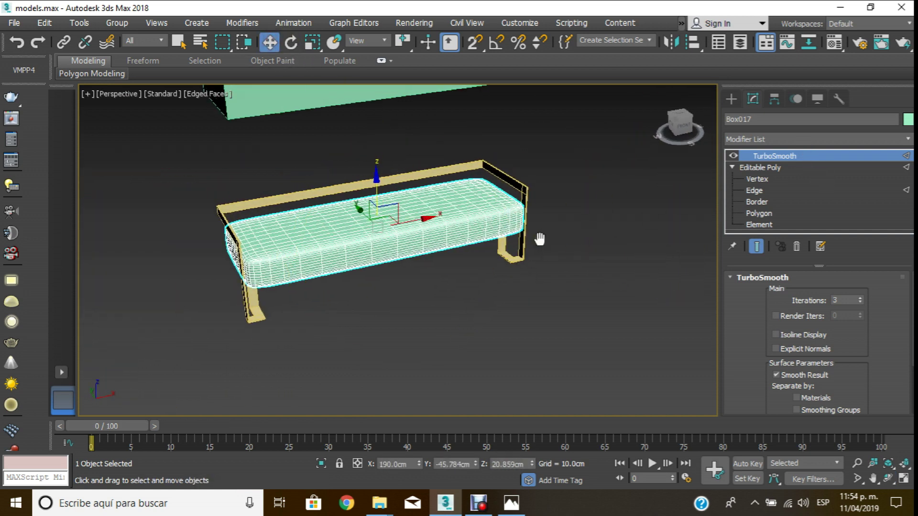
- Frame the bench and select Box018 floating above it
middle_click_drag(539, 239, 534, 250)
scroll(486, 285, "down", 2)
scroll(539, 273, "down", 2)
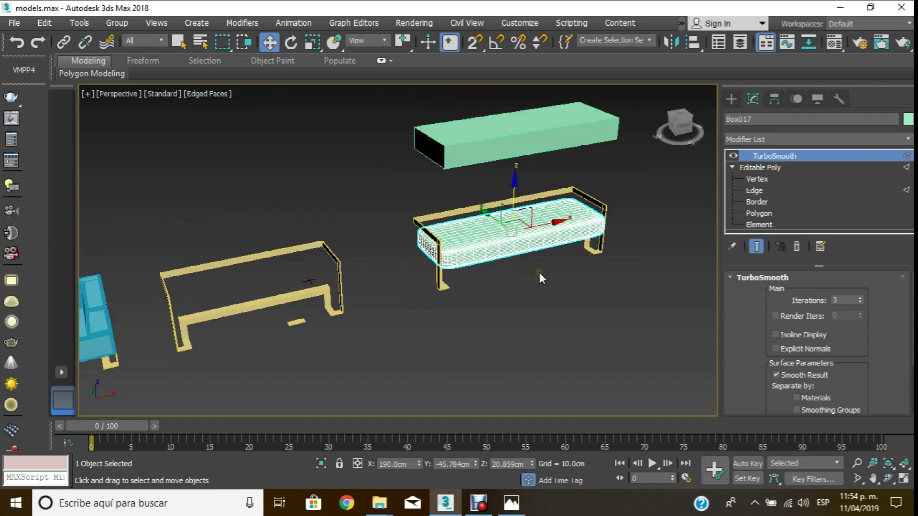
scroll(540, 273, "down", 2)
scroll(430, 271, "down", 1)
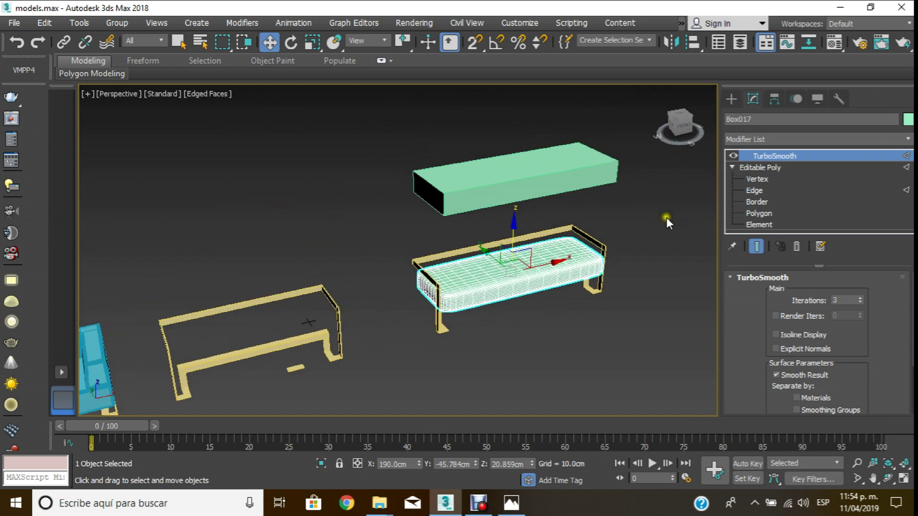
scroll(472, 252, "up", 3)
scroll(382, 268, "up", 2)
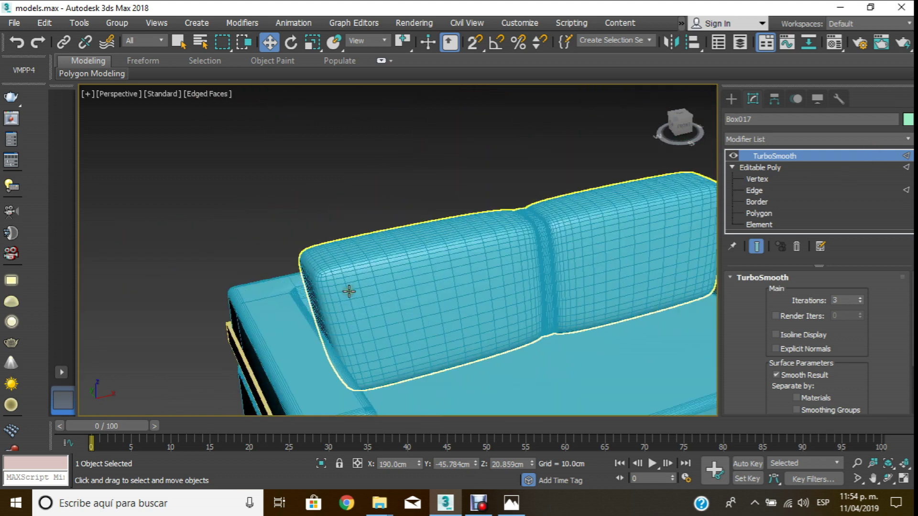
scroll(349, 289, "up", 2)
middle_click_drag(629, 219, 390, 292)
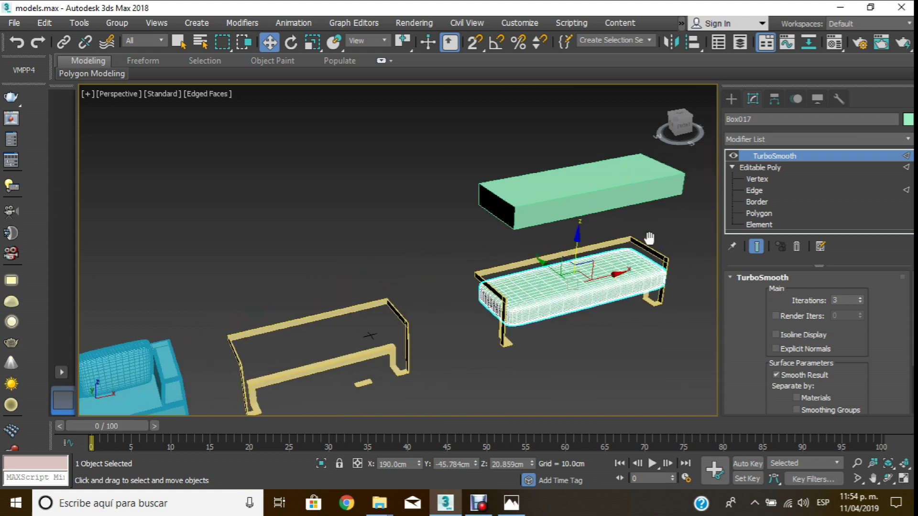
scroll(478, 239, "up", 3)
left_click(556, 206)
scroll(484, 175, "up", 2)
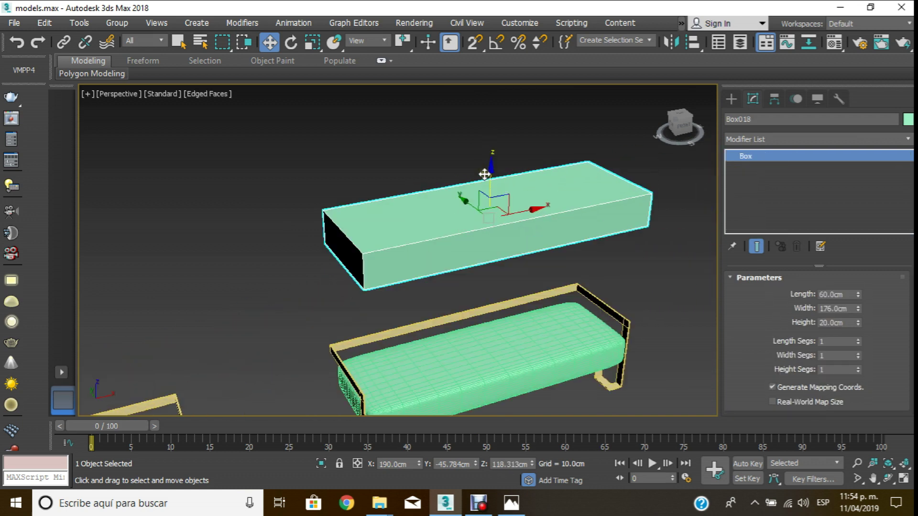
- Shift-copy Box018 upward as an independent copy, then lower the original onto the cushion
left_click_drag(492, 179, 498, 96, "shift")
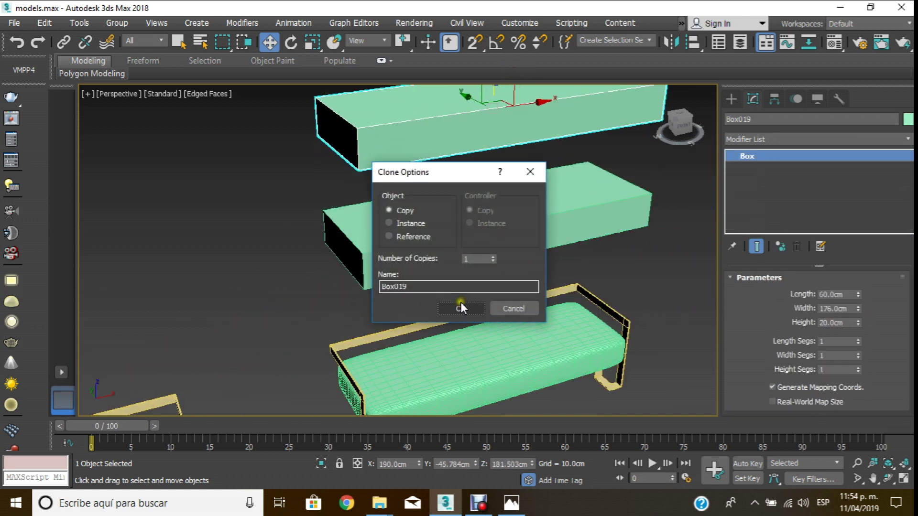
left_click(461, 302)
left_click(467, 215)
left_click_drag(489, 190, 493, 285)
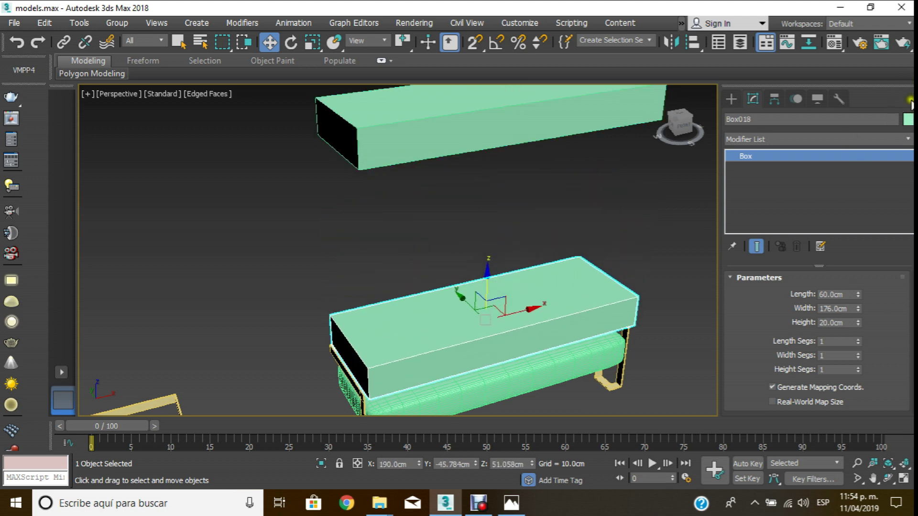
- Change the box's object colour to light blue
left_click(907, 119)
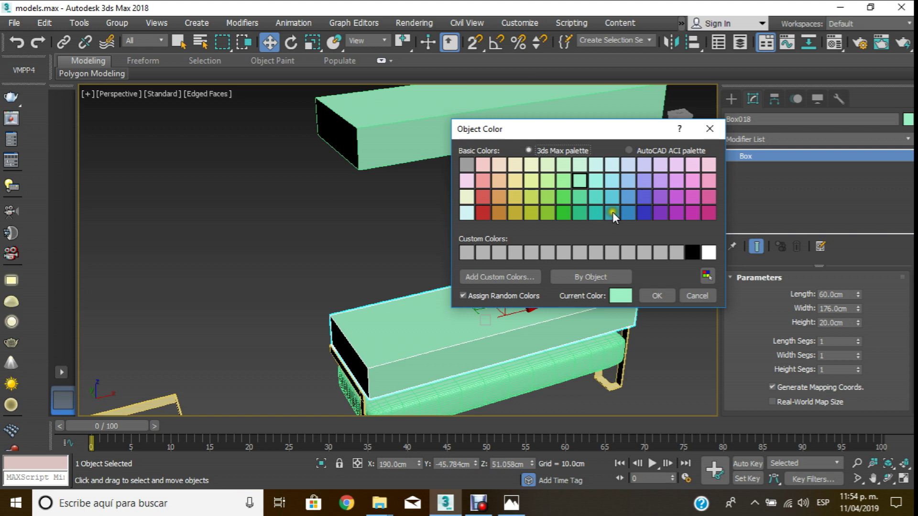
left_click(612, 183)
left_click(613, 196)
left_click(657, 296)
middle_click_drag(657, 296, 702, 327, "alt")
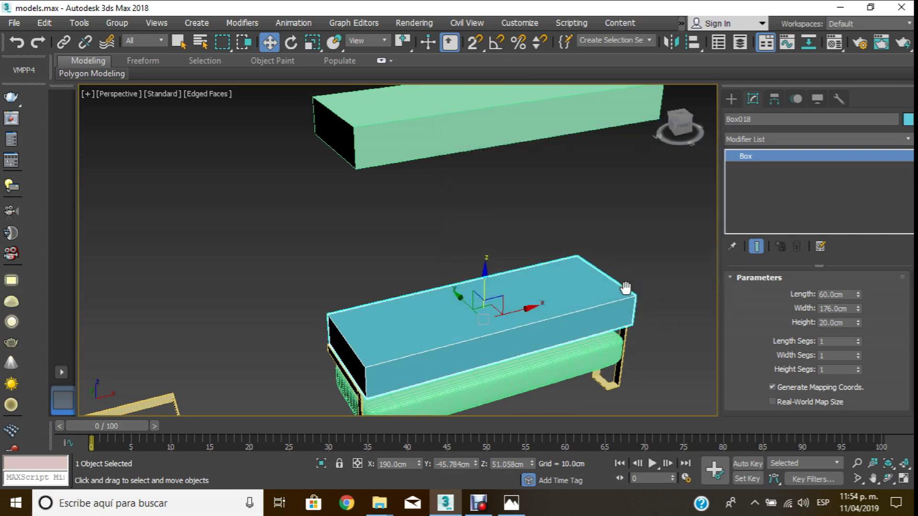
- Set the box Length to 20 cm, then reframe the view and reselect the bar
double_click(850, 308)
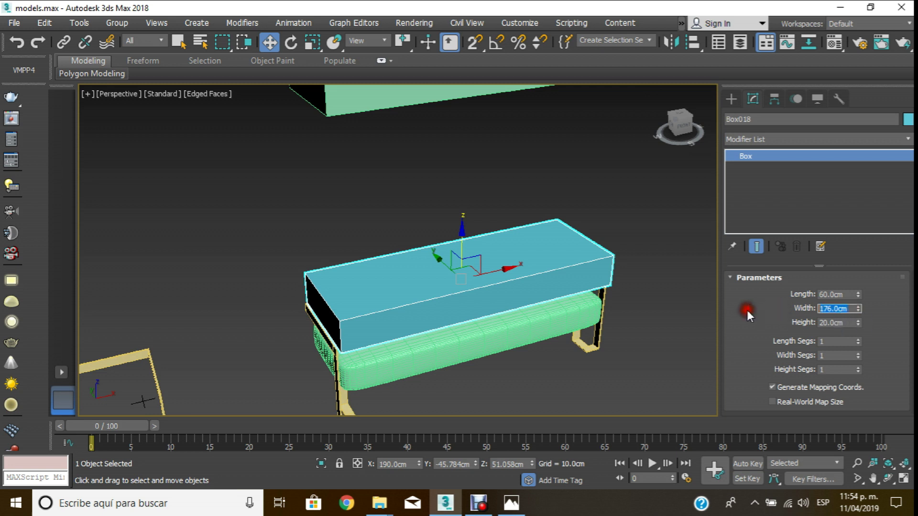
key("shift+Tab")
type("20")
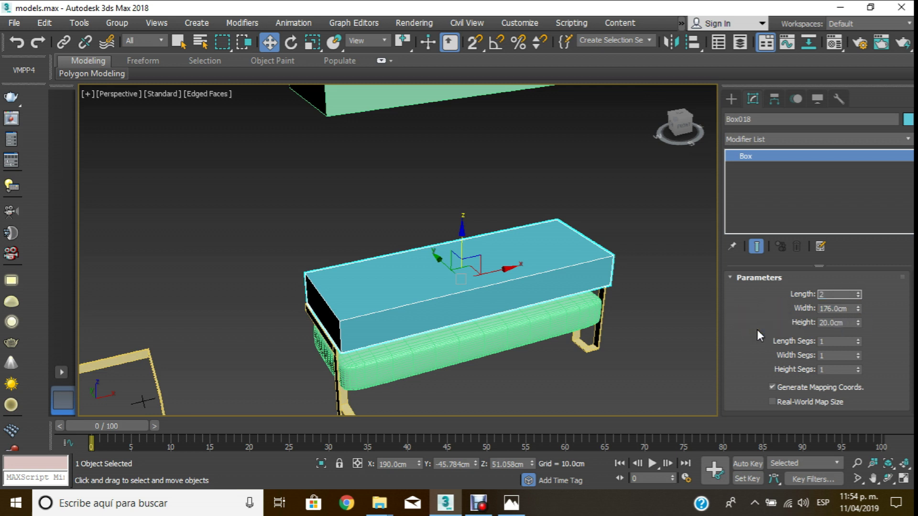
key("Return")
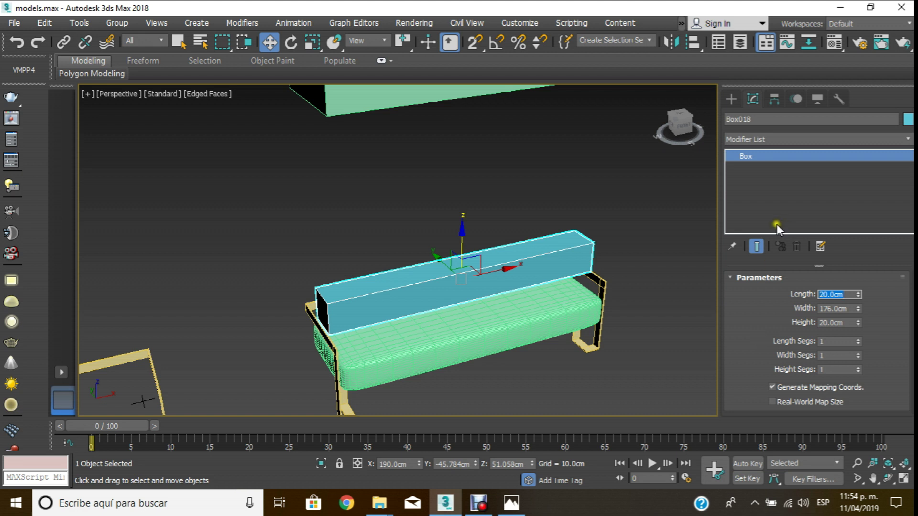
left_click(777, 225)
middle_click_drag(582, 254, 580, 253)
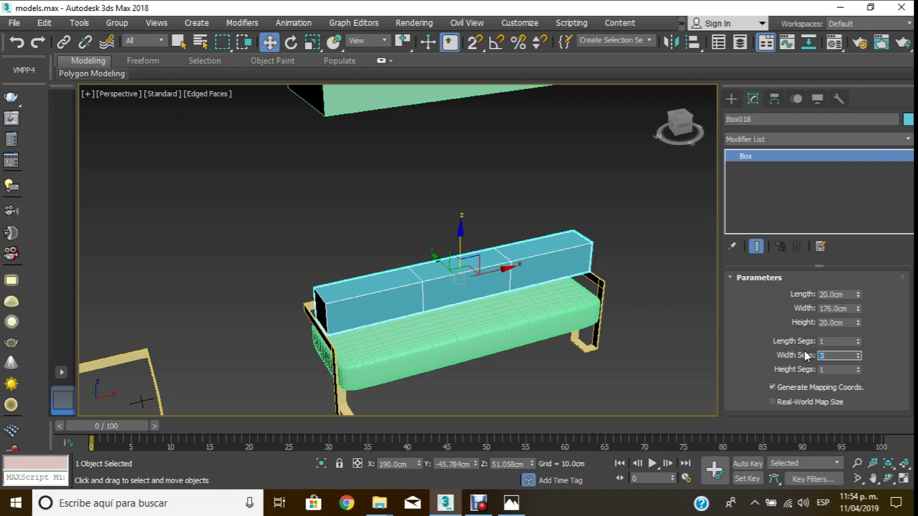
middle_click_drag(582, 337, 600, 341)
scroll(600, 341, "up", 3)
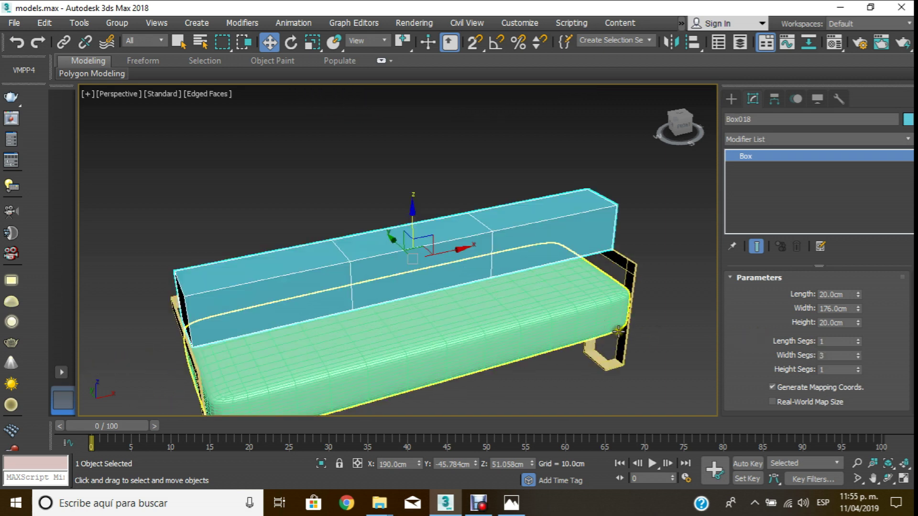
left_click(600, 160)
left_click(593, 233)
- Convert the blue bar to an Editable Poly and enter Vertex level
right_click(593, 232)
mouse_move(619, 367)
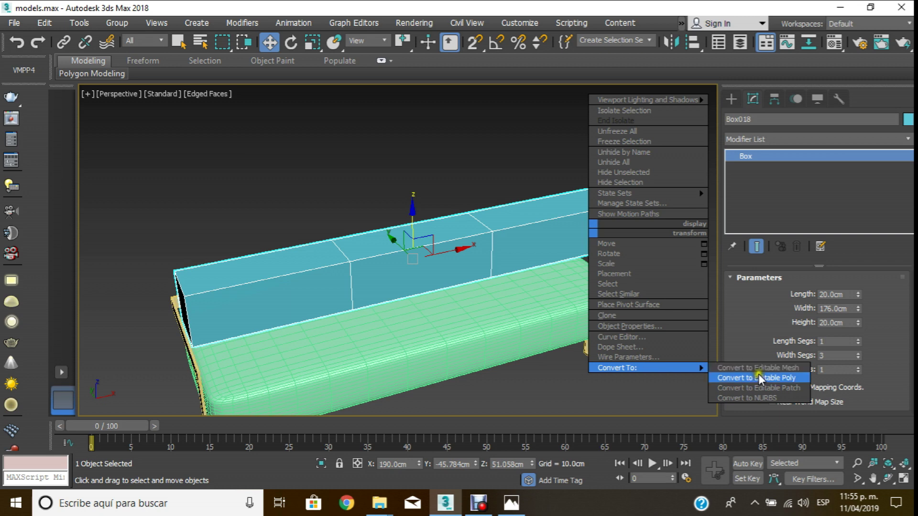
left_click(758, 377)
left_click(732, 152)
left_click(750, 168)
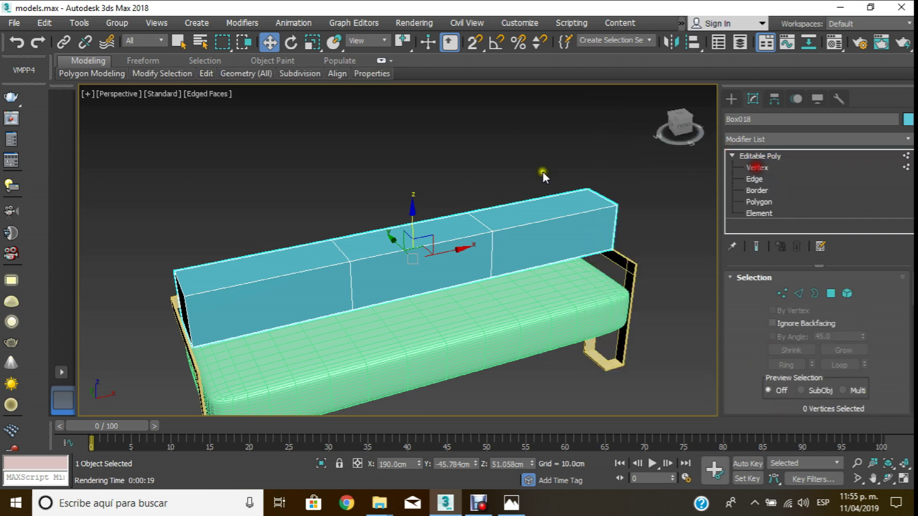
- Scale the eight inner vertices apart to widen the bar's middle section
left_click_drag(315, 171, 330, 205)
left_click_drag(523, 369, 523, 369)
left_click(313, 42)
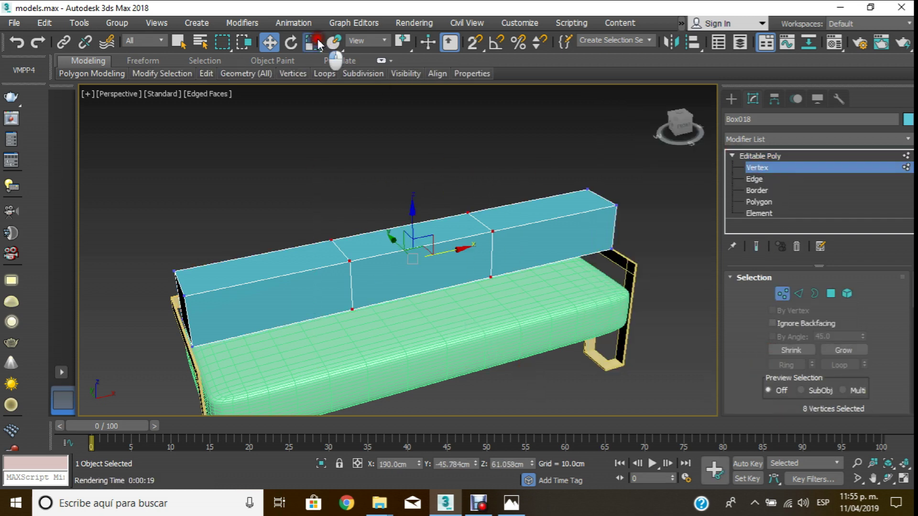
left_click_drag(397, 262, 292, 289)
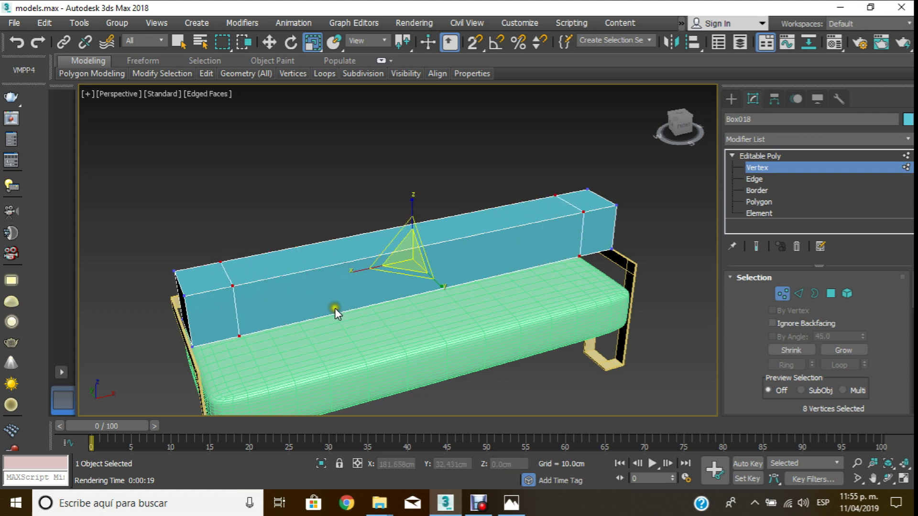
key("t")
scroll(412, 229, "down", 5)
scroll(349, 241, "up", 5)
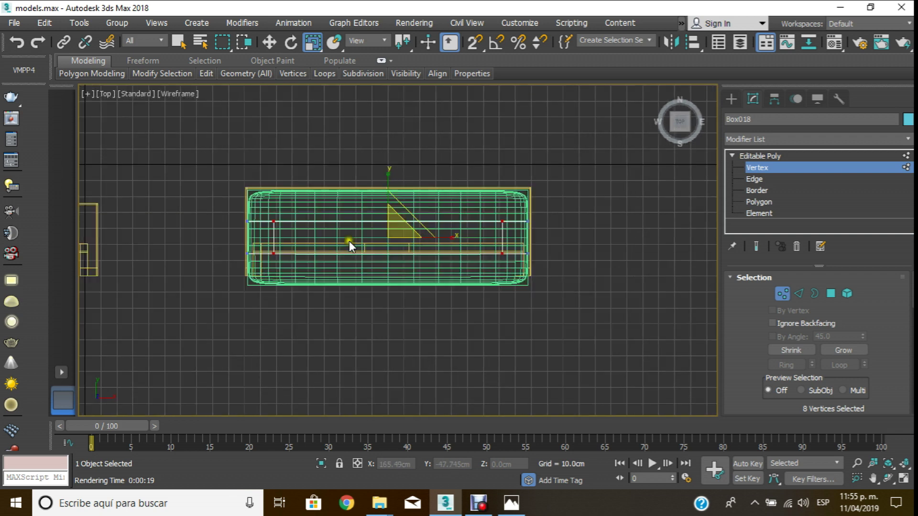
scroll(269, 257, "up", 5)
middle_click_drag(353, 246, 289, 294)
left_click_drag(449, 294, 464, 299)
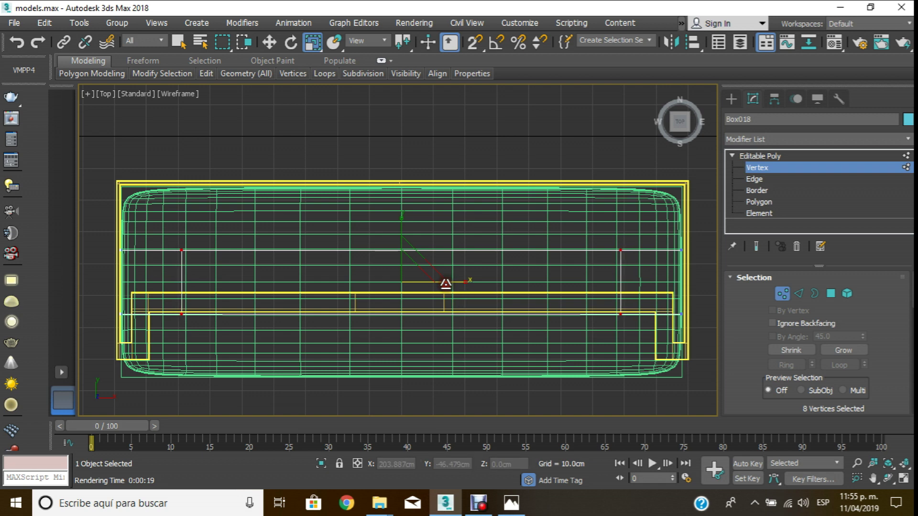
- Exit Vertex level and center the sofa in the Front view
key("p")
middle_click_drag(451, 273, 438, 271)
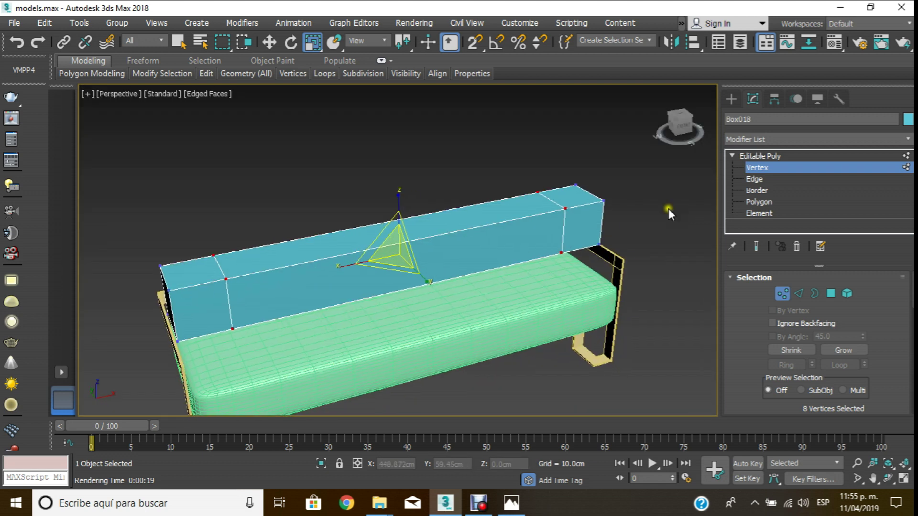
left_click(823, 168)
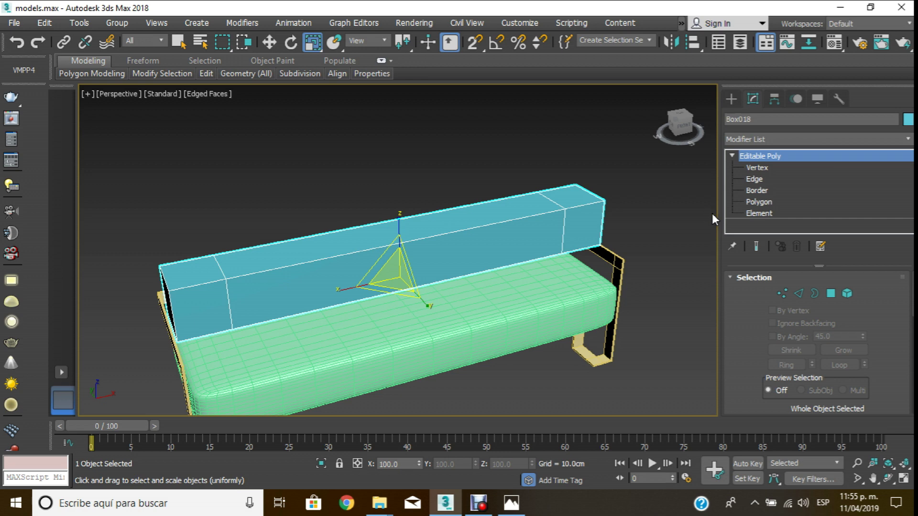
key("f")
scroll(677, 199, "down", 5)
middle_click_drag(653, 196, 457, 263)
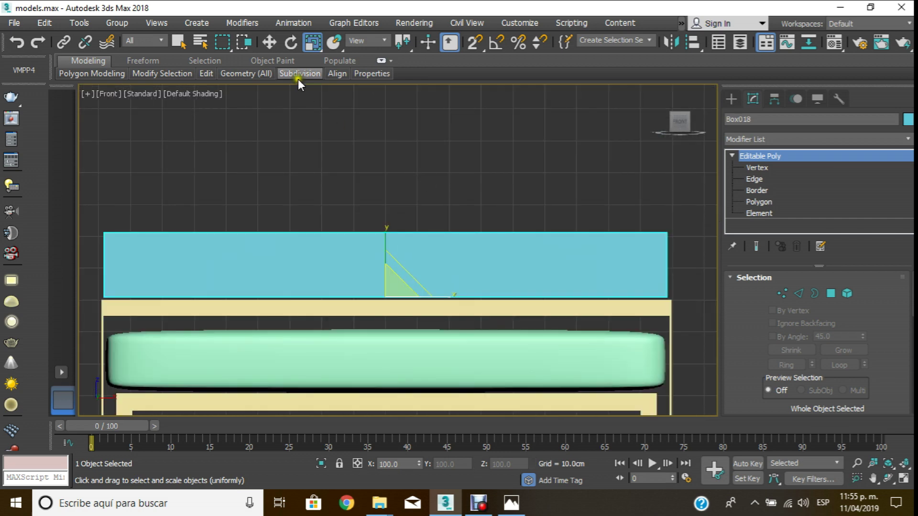
- In Top view, move the backrest along Y to the seat's rear edge
key("w")
scroll(396, 227, "up", 3)
scroll(405, 186, "up", 3)
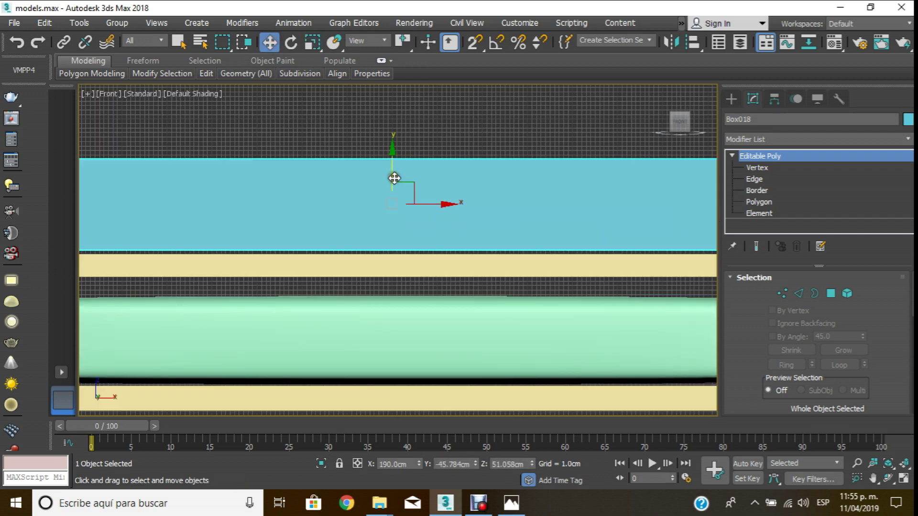
key("p")
scroll(415, 199, "down", 2)
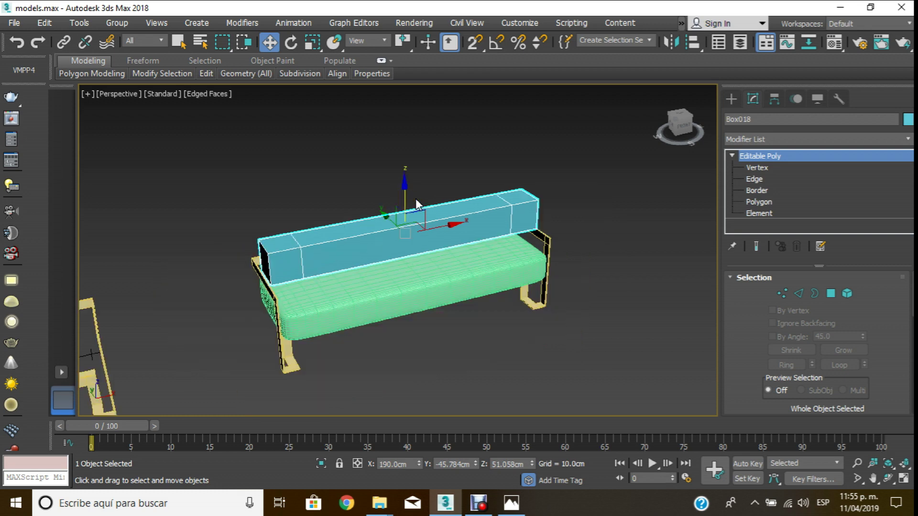
key("t")
middle_click_drag(416, 200, 419, 220)
left_click_drag(406, 273, 429, 211)
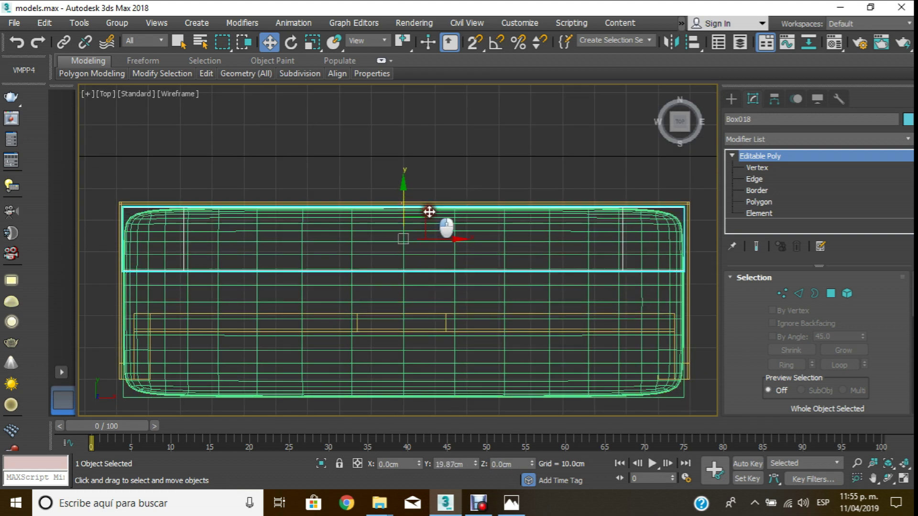
- Orbit the Perspective view to check the backrest, then enter Polygon level
key("p")
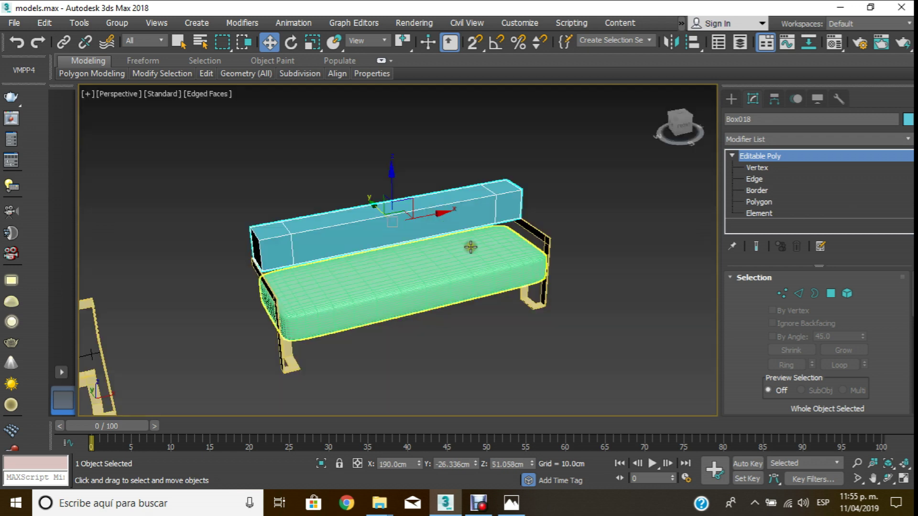
middle_click_drag(470, 245, 483, 261)
left_click(887, 476)
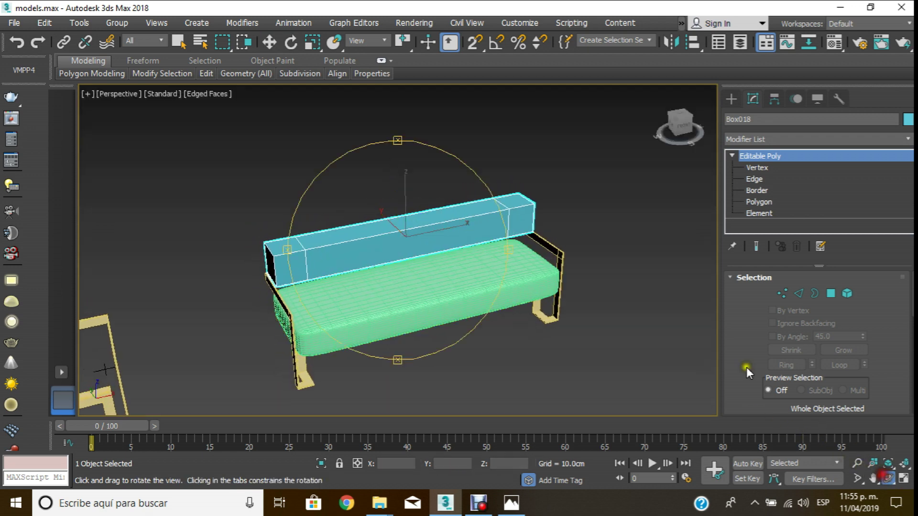
left_click_drag(459, 293, 427, 245)
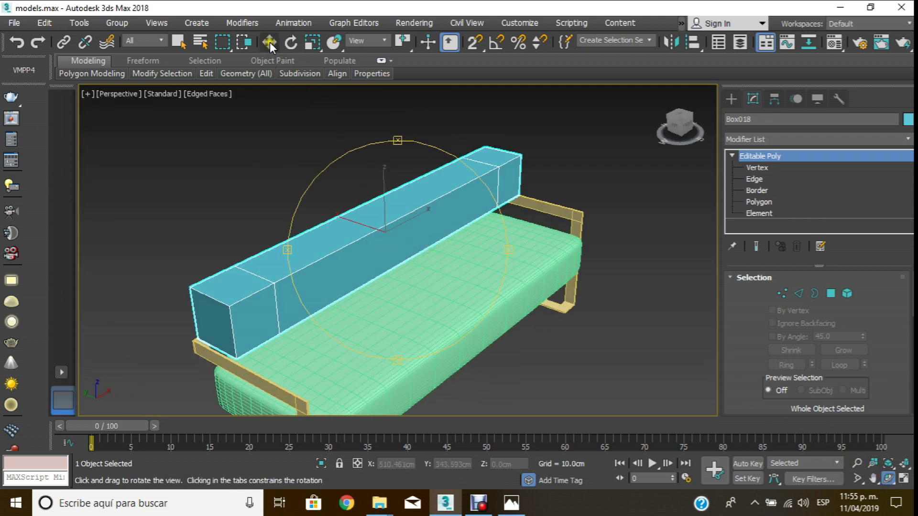
left_click(269, 42)
left_click(247, 316)
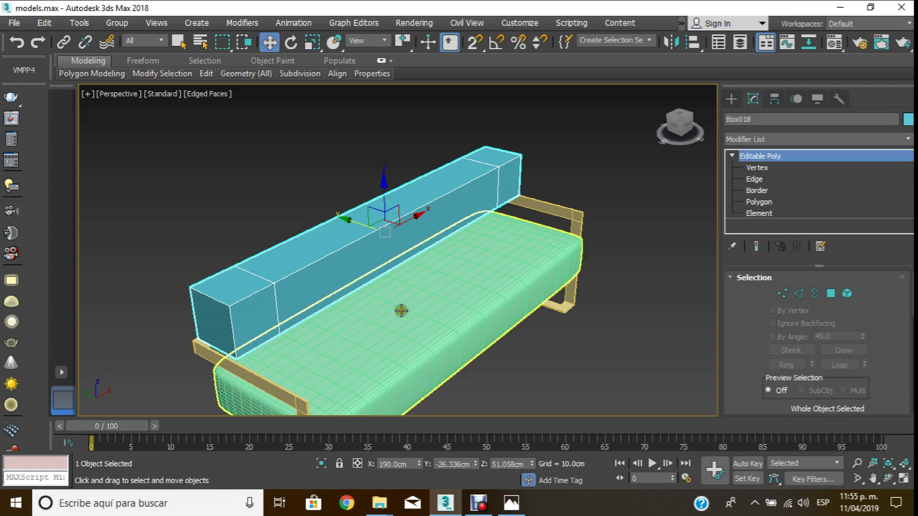
left_click(748, 203)
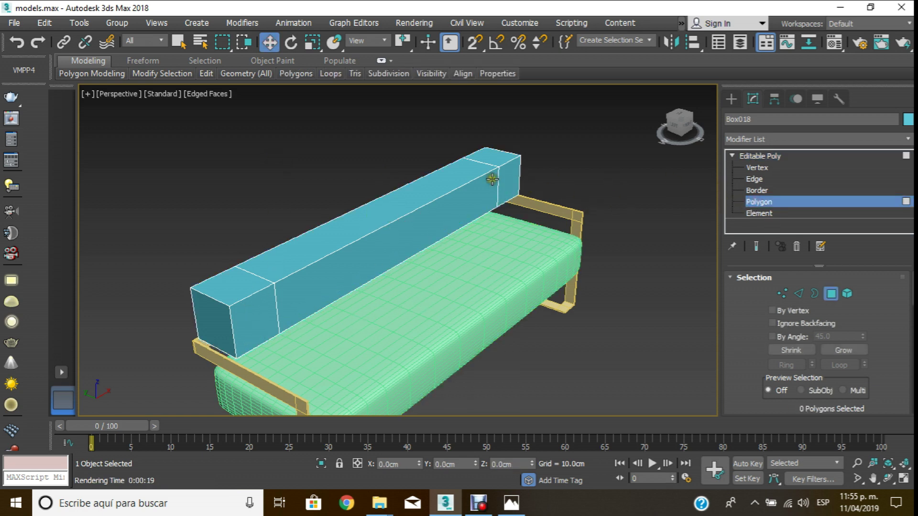
- Select the front faces of the backrest's left and right end sections
left_click(509, 185)
left_click(260, 311, "ctrl")
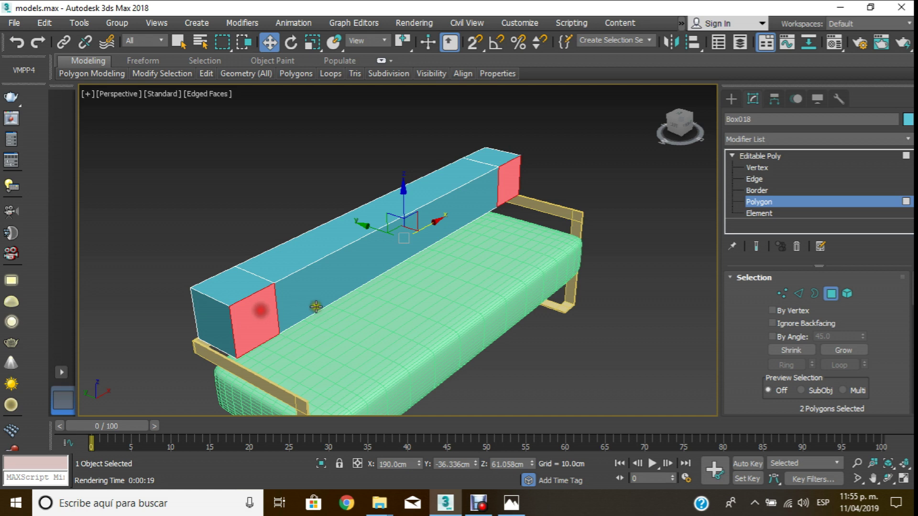
middle_click_drag(384, 306, 371, 297)
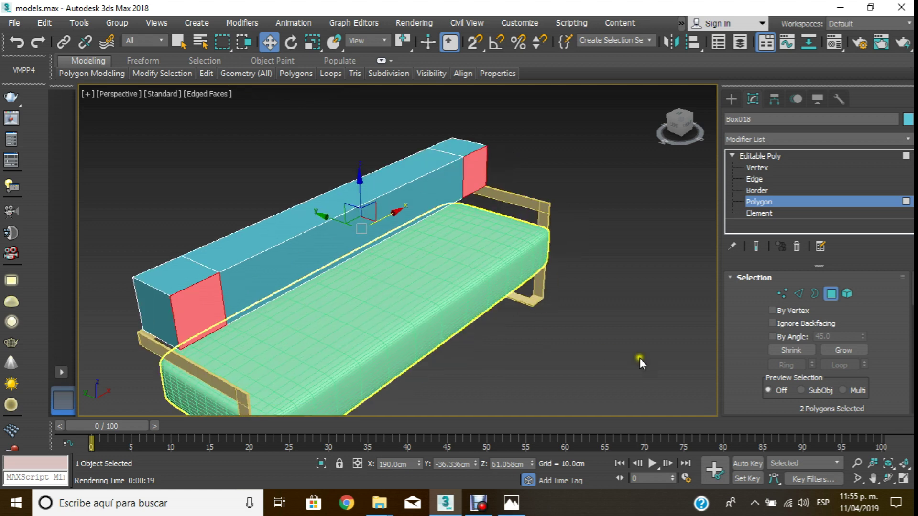
scroll(740, 302, "down", 2)
scroll(740, 301, "down", 2)
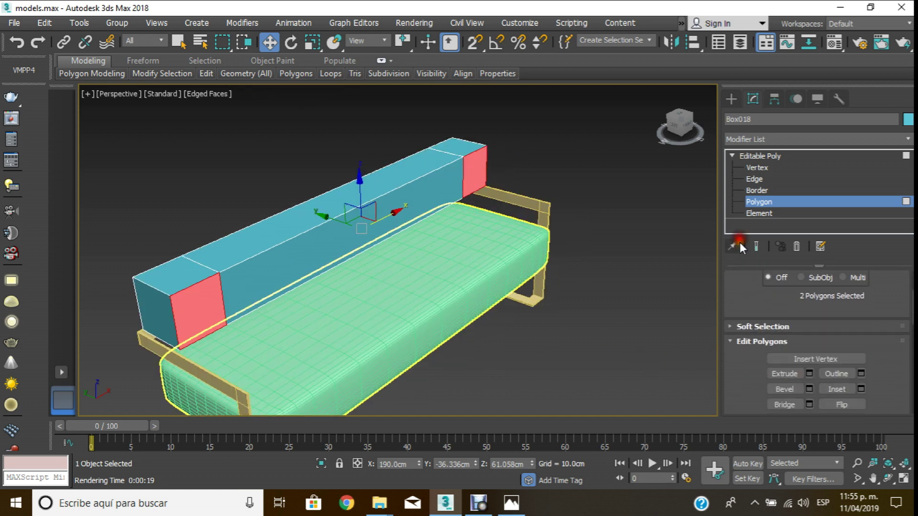
- Extrude both end faces 40 cm forward into armrests and return to Editable Poly
left_click(810, 372)
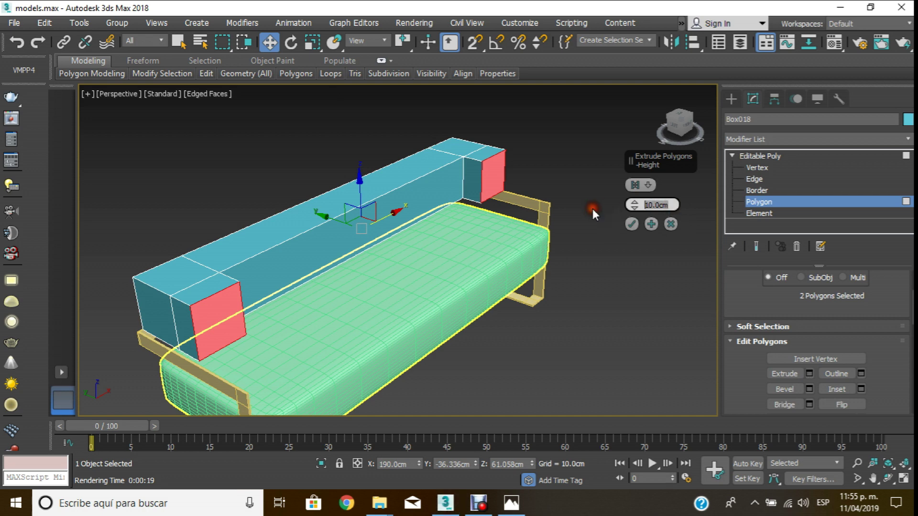
type("40")
key("Return")
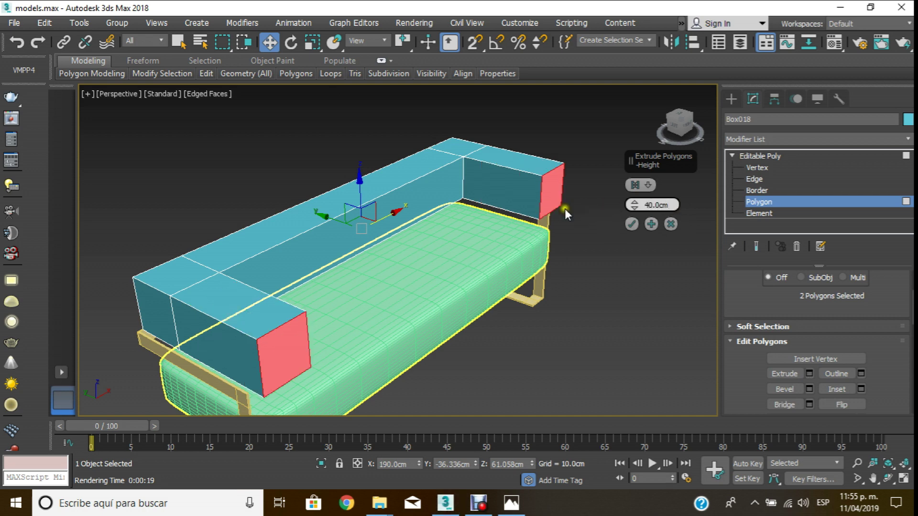
left_click(767, 202)
middle_click_drag(447, 243, 461, 215)
left_click(748, 201)
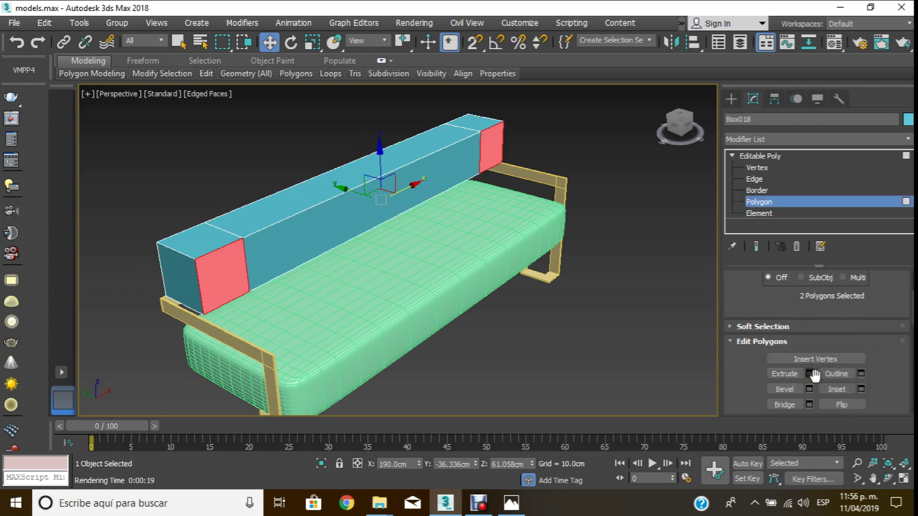
left_click(808, 373)
right_click(631, 228)
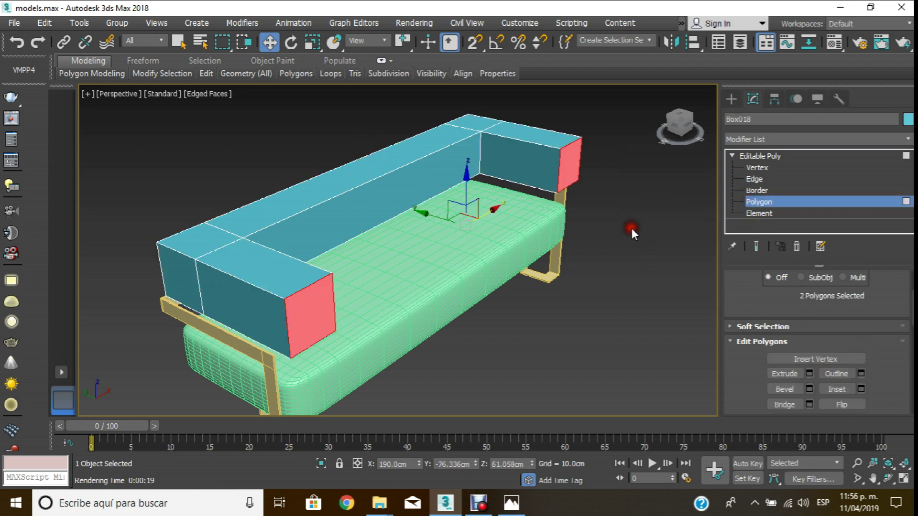
left_click(753, 201)
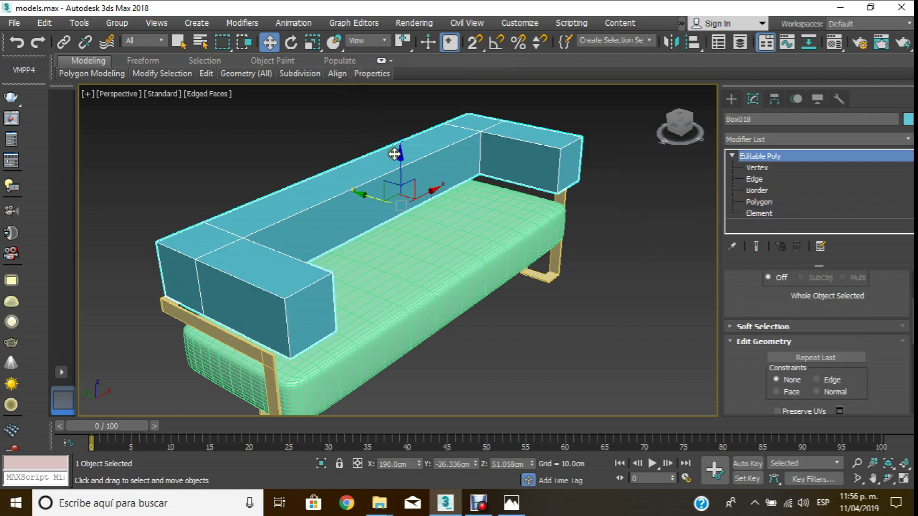
- Lower the backrest onto the frame and slide the arm-top edges inward to taper the arms
left_click_drag(399, 167, 419, 200)
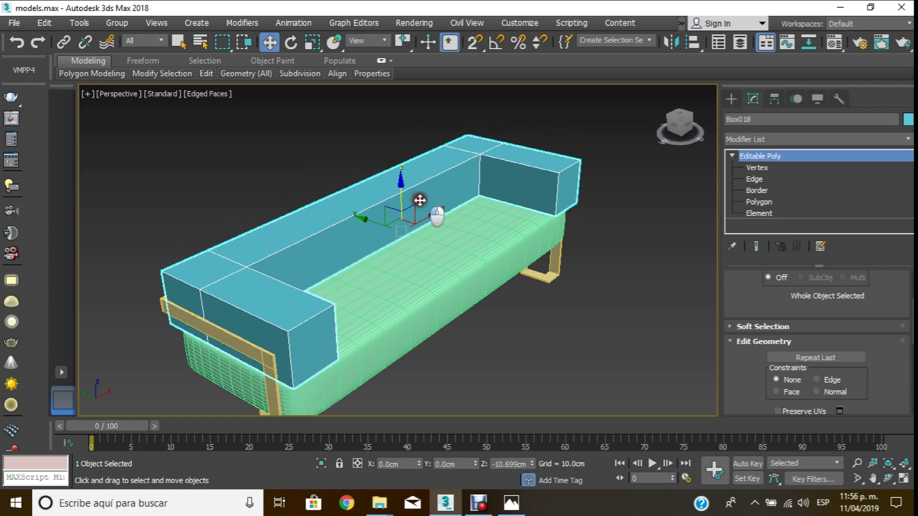
left_click(759, 180)
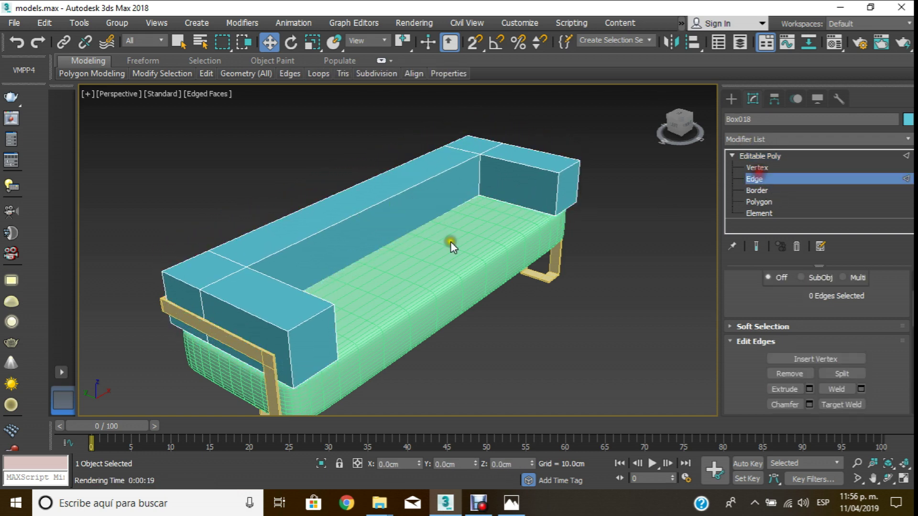
left_click(310, 319)
left_click(567, 167, "ctrl")
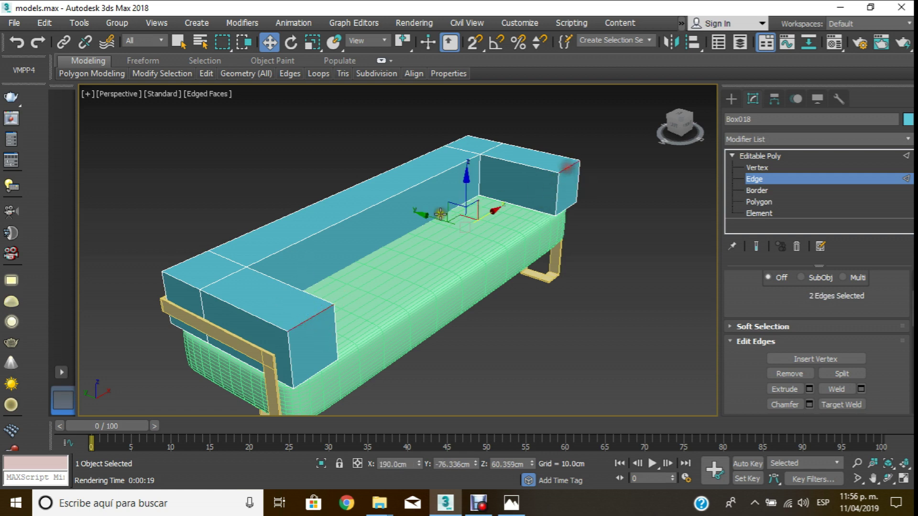
left_click_drag(436, 217, 425, 215)
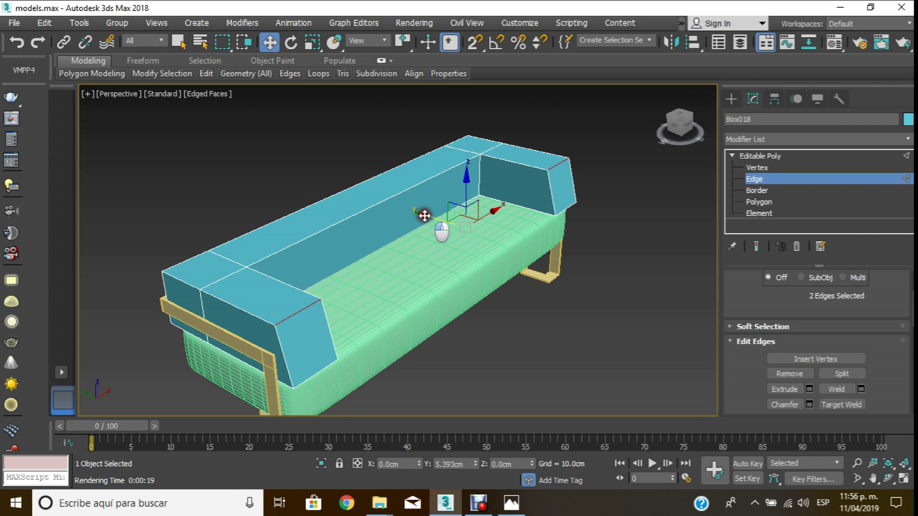
left_click_drag(425, 216, 424, 216)
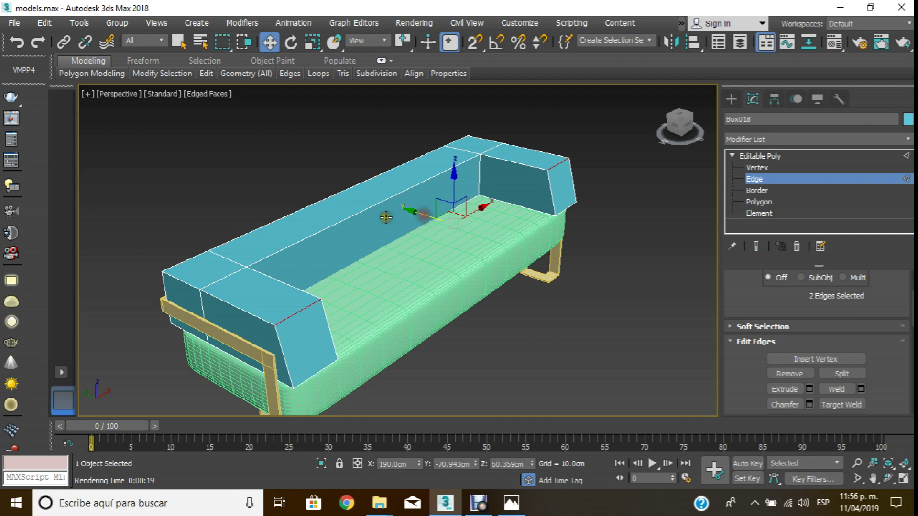
- Select six edges across both armrests, including the front vertical armrest edges
left_click(286, 285)
left_click(506, 163, "ctrl")
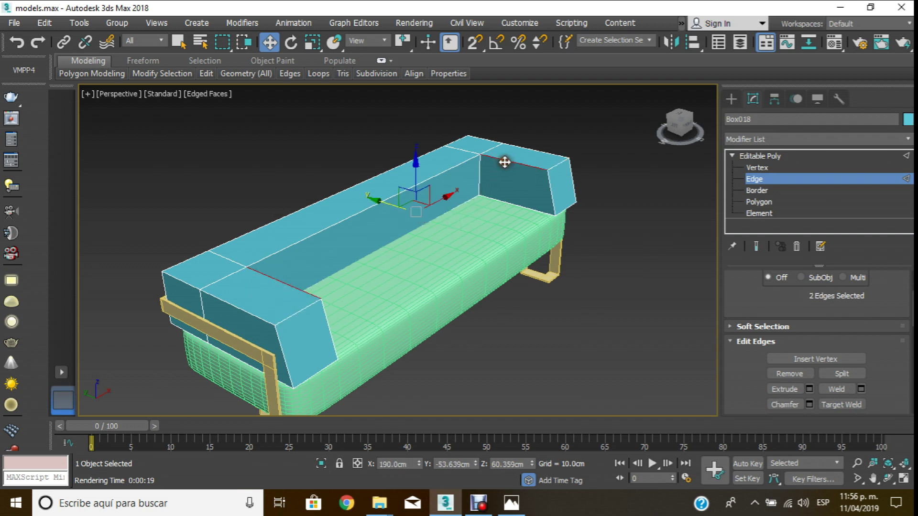
left_click(227, 258, "ctrl")
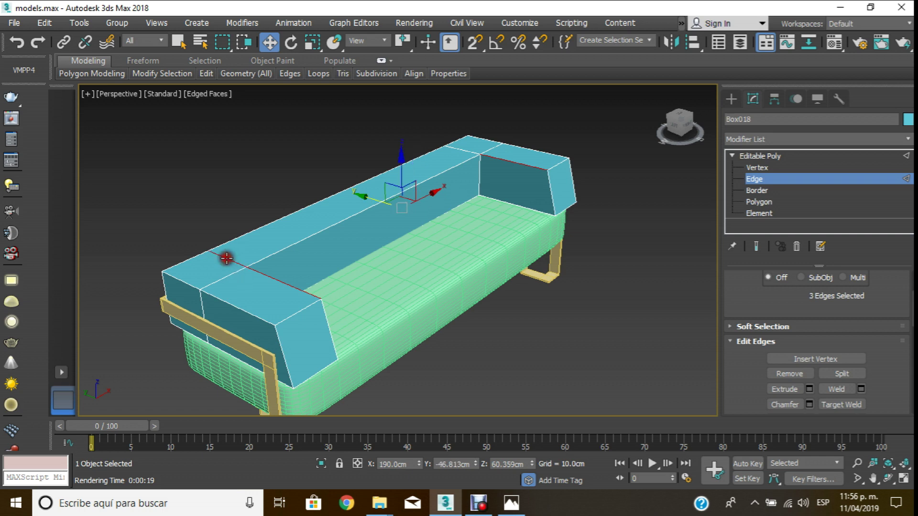
left_click(467, 154, "ctrl")
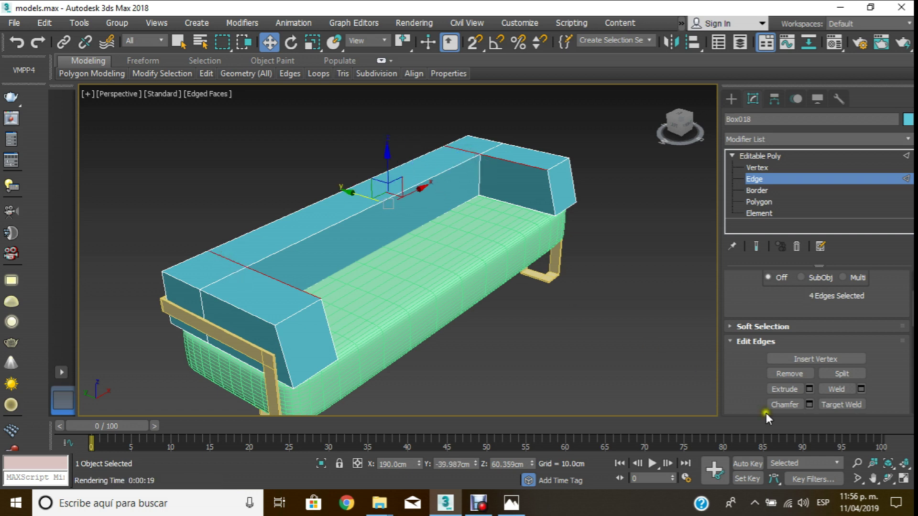
left_click(890, 477)
left_click_drag(406, 262, 524, 259)
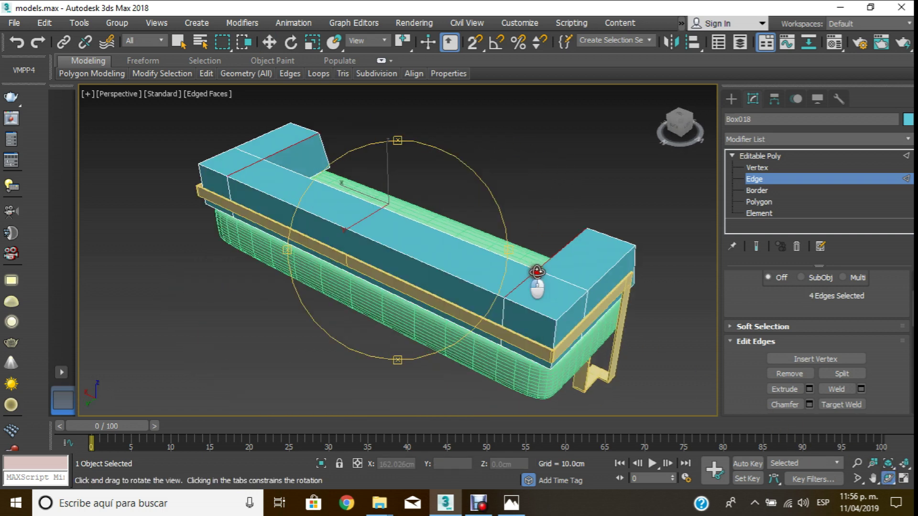
left_click(263, 43)
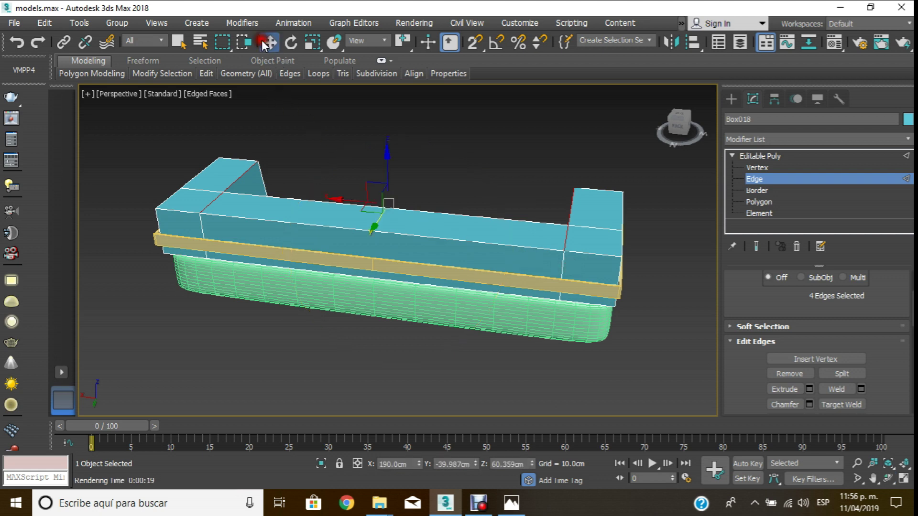
left_click(202, 234, "ctrl")
left_click(564, 264, "ctrl")
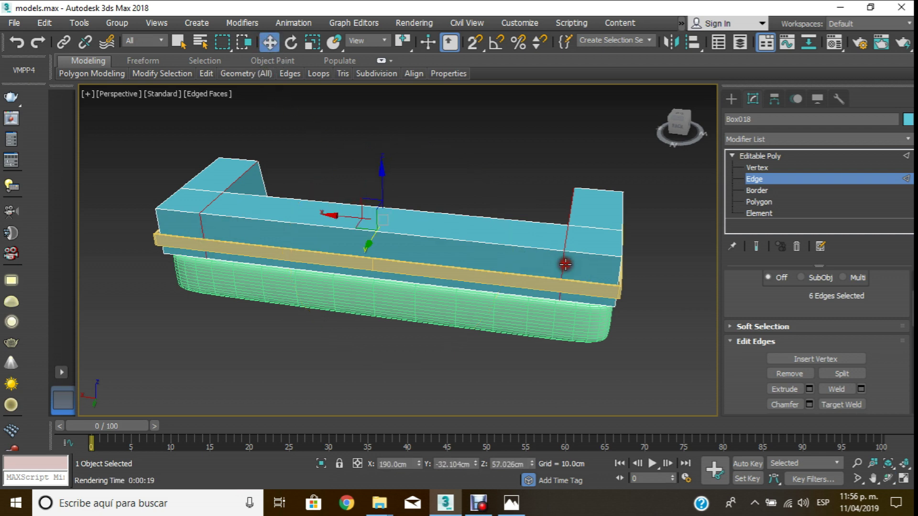
left_click(888, 479)
left_click_drag(409, 200, 172, 213)
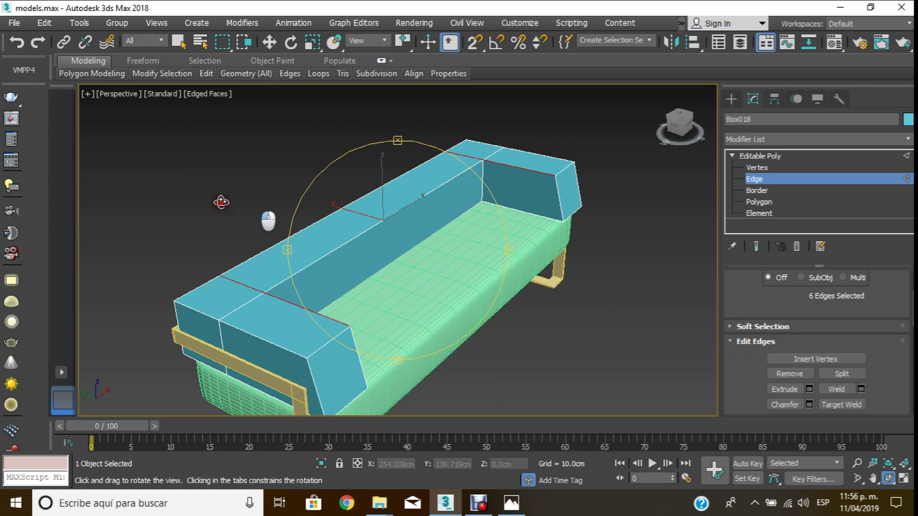
- Scale the selected armrest edges outward
left_click(313, 42)
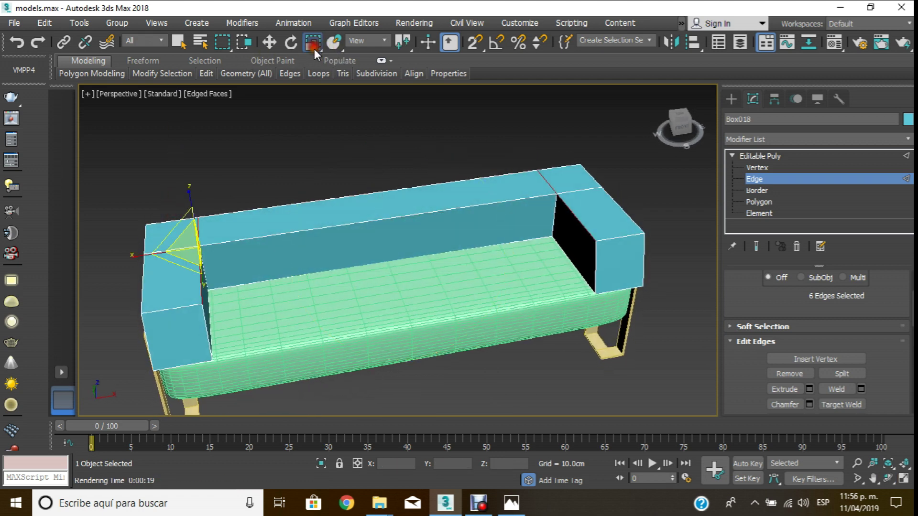
left_click_drag(410, 44, 406, 90)
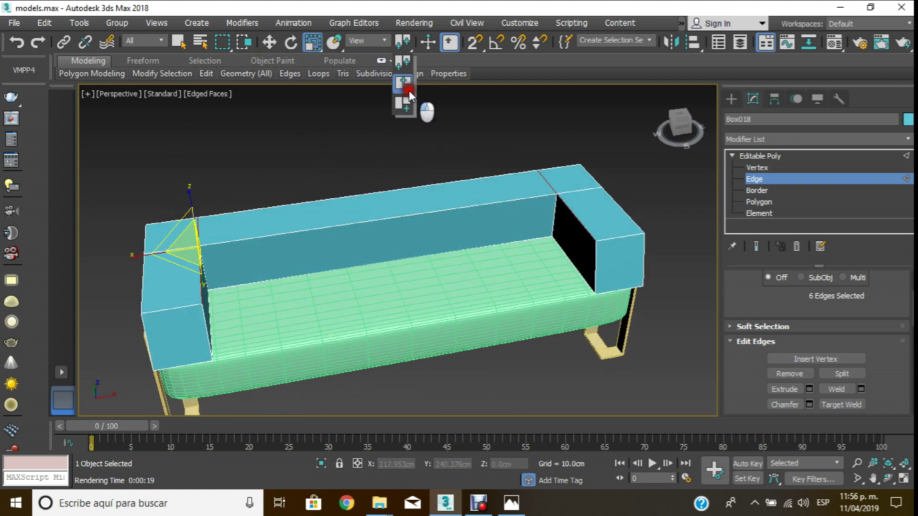
left_click_drag(331, 231, 328, 231)
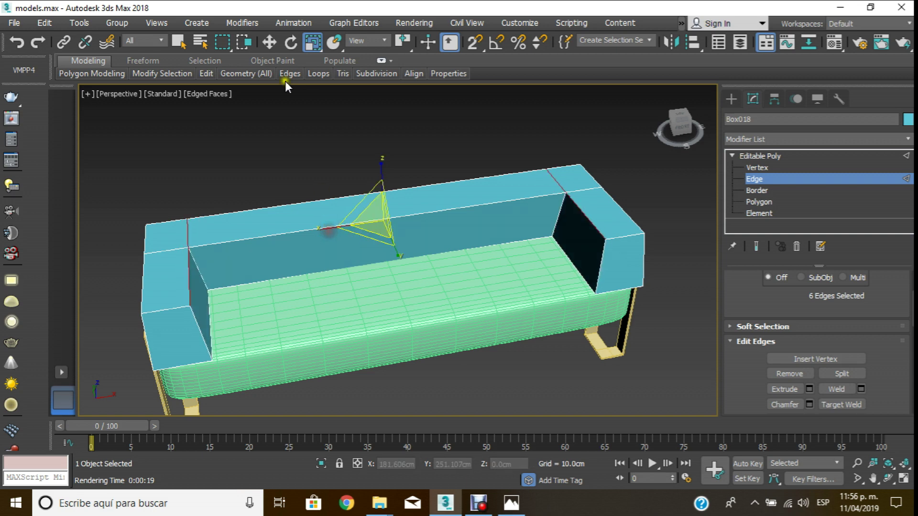
- Select five edges along the backrest top, orbiting around the sofa to reach them
left_click(270, 43)
left_click(173, 251)
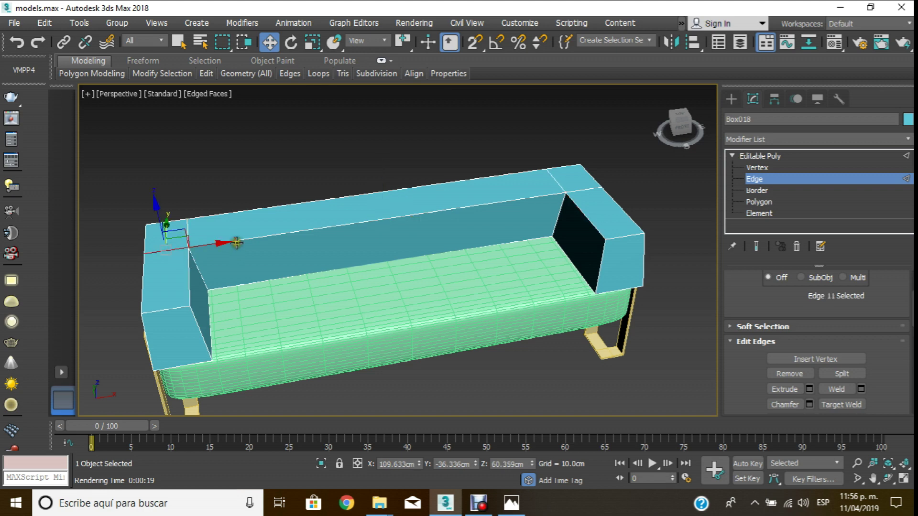
left_click(238, 240, "ctrl")
left_click(578, 194, "ctrl")
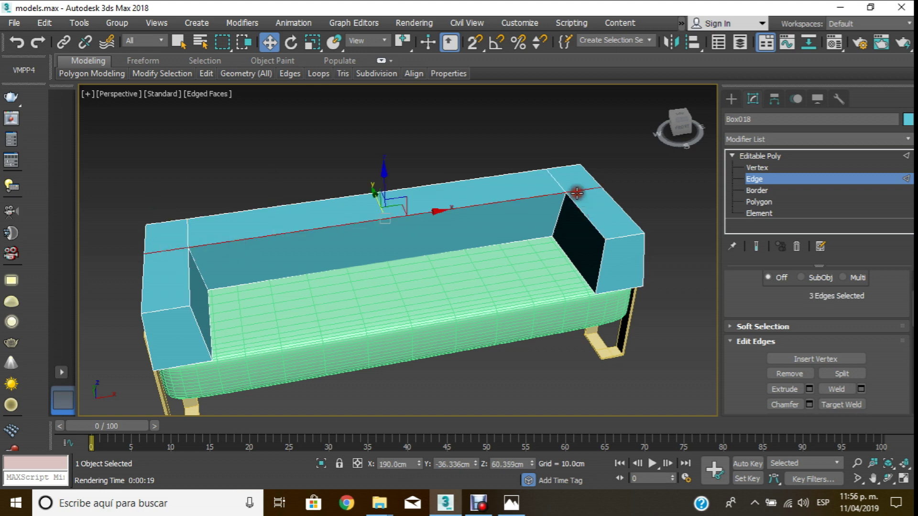
left_click(888, 479)
left_click_drag(530, 310, 299, 233)
left_click(269, 43)
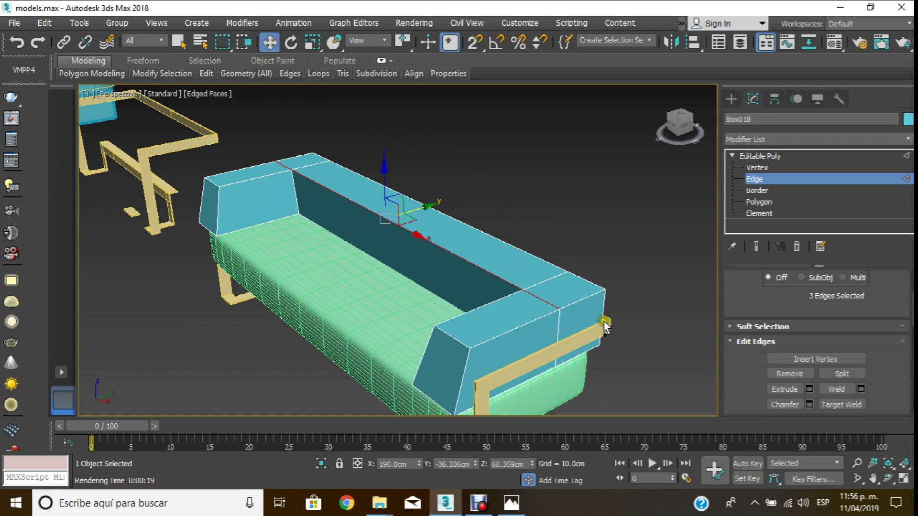
left_click(560, 319, "ctrl")
left_click(888, 478)
mouse_move(416, 147)
left_mouse_down()
mouse_move(384, 205)
mouse_move(424, 246)
mouse_move(426, 220)
left_mouse_up()
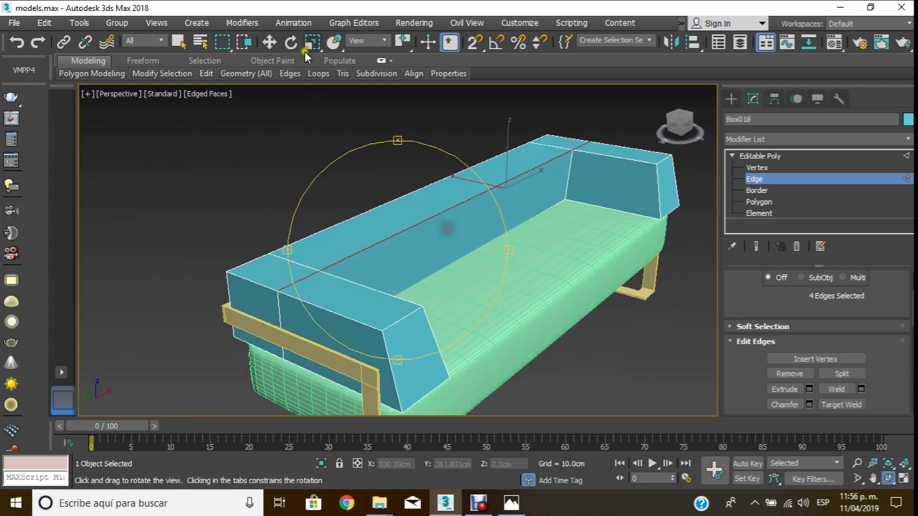
left_click(270, 42)
left_click(278, 314, "ctrl")
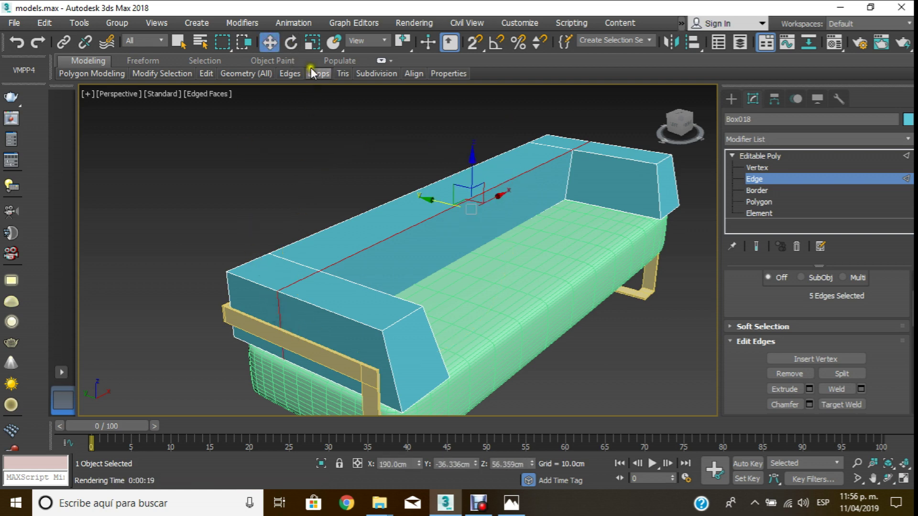
- Slide the backrest edge loop toward the back along Y, then exit Edge level and deselect
key("r")
left_click(522, 221)
key("w")
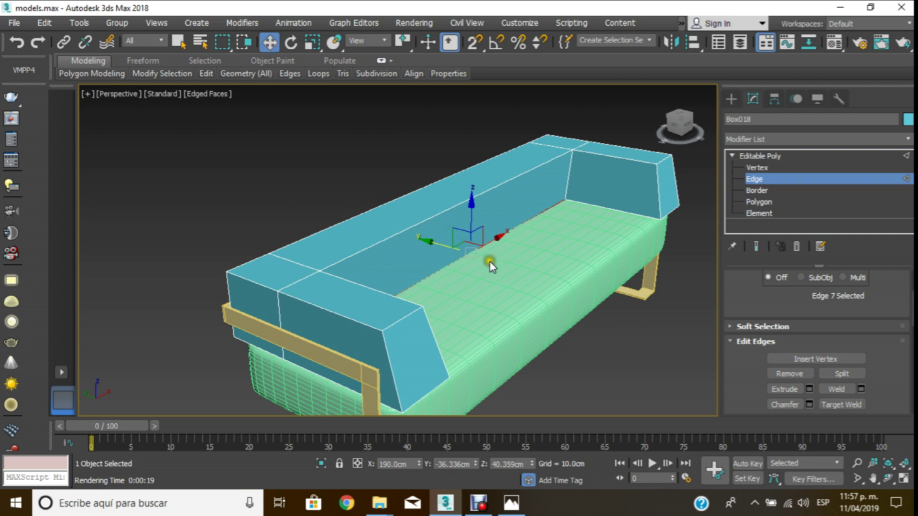
key("ctrl+z")
left_click_drag(432, 198, 418, 192)
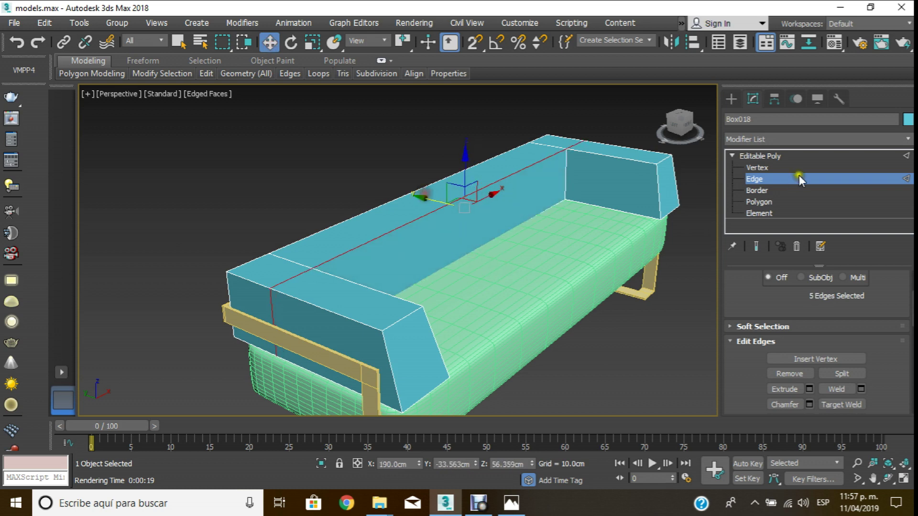
left_click(760, 181)
scroll(500, 242, "down", 3)
left_click(535, 243)
- Clone the sofa body as an independent Copy, Box020, placed to the upper left
left_click(464, 209)
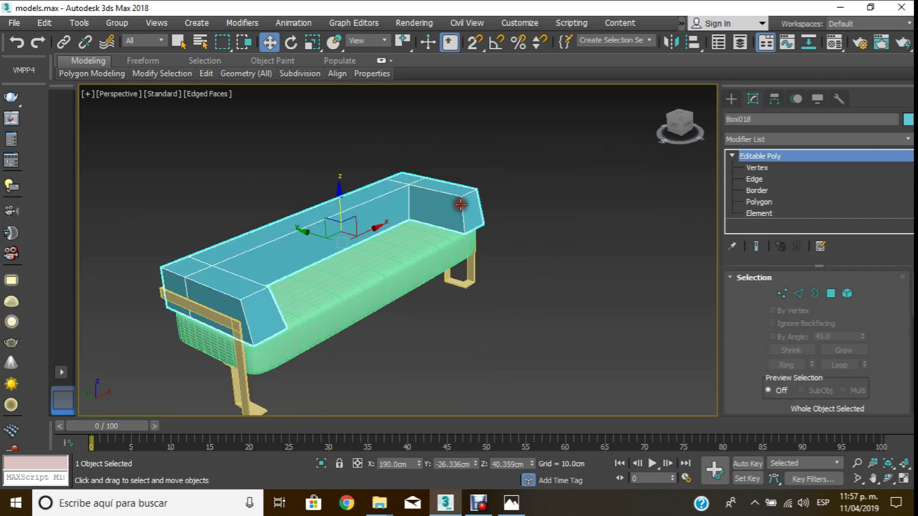
scroll(464, 208, "down", 3)
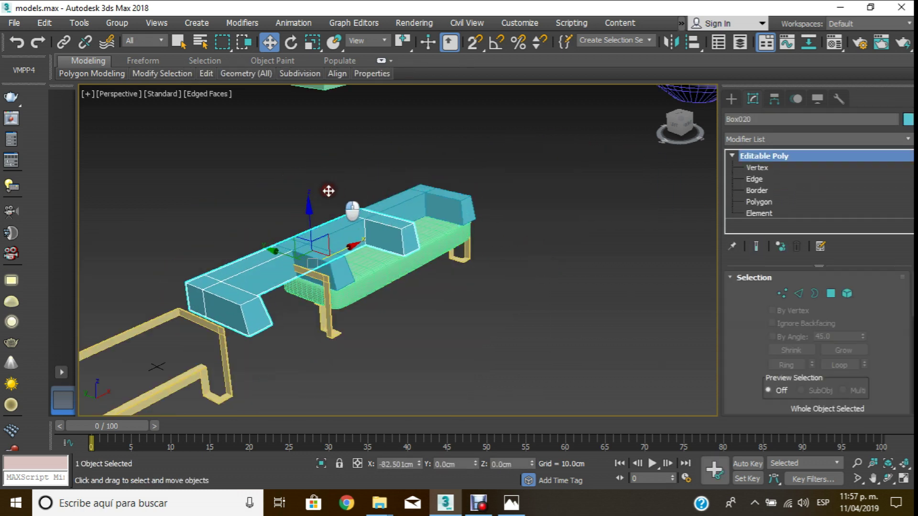
left_click_drag(406, 221, 328, 191, "shift")
left_click(512, 309)
left_click(371, 234)
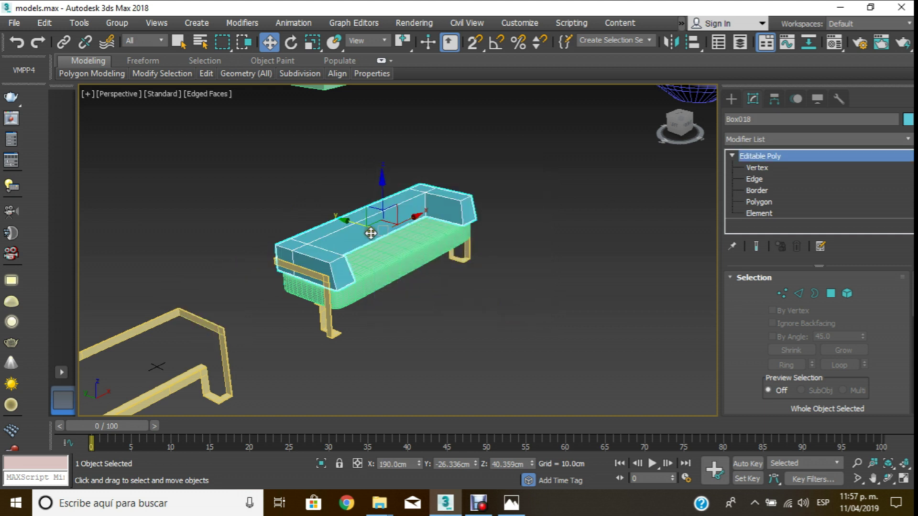
left_click_drag(359, 220, 240, 187, "shift")
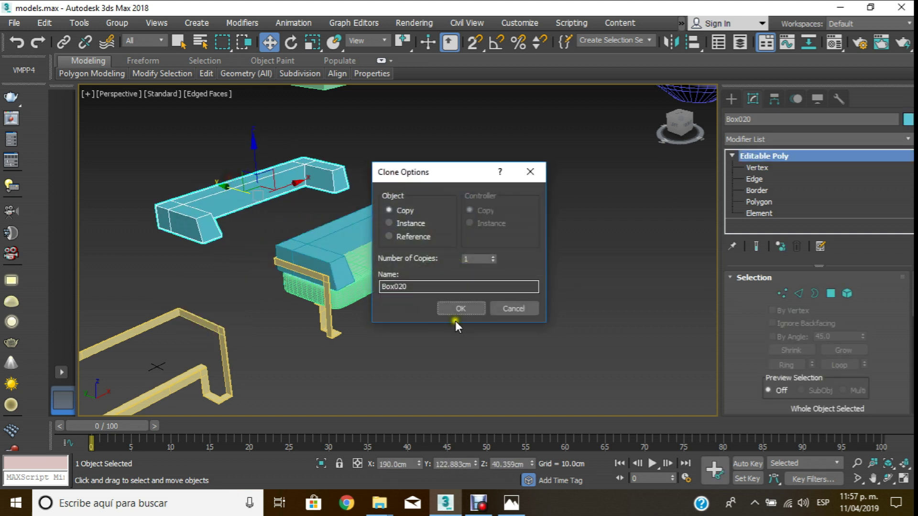
left_click(466, 309)
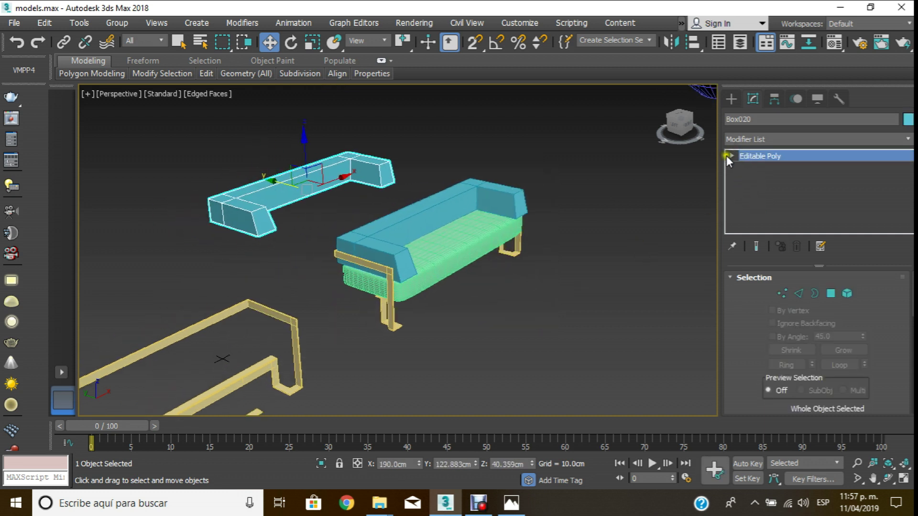
- Switch the copy's sub-object level, then deselect it and reselect the original sofa body
key("1")
left_click(753, 179)
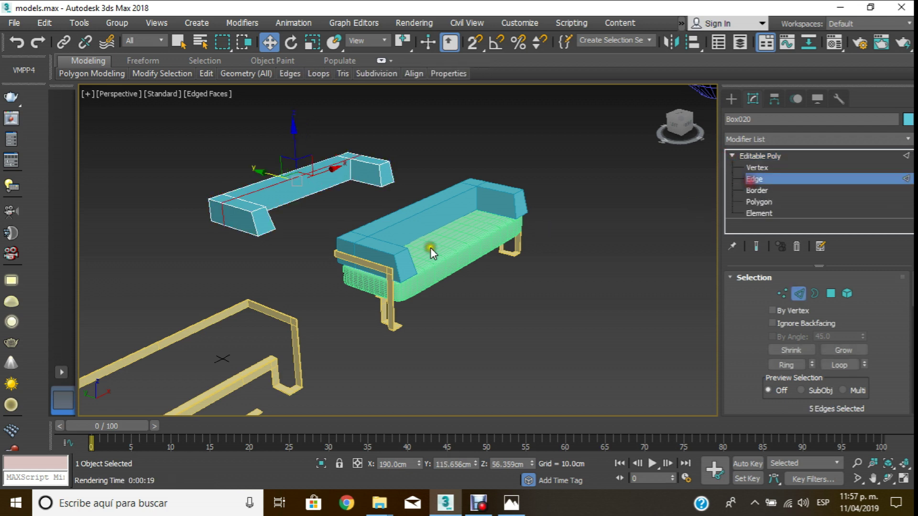
double_click(498, 202)
left_click(525, 314)
left_click(493, 206)
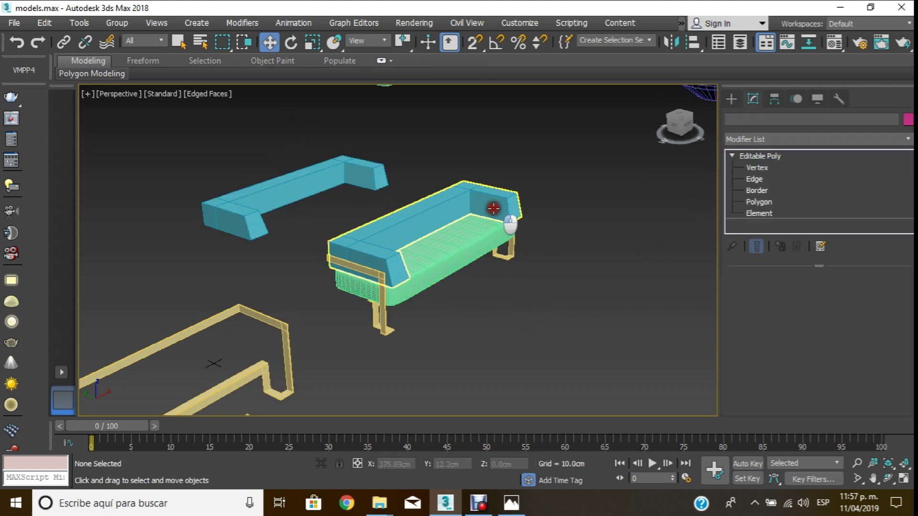
scroll(492, 207, "up", 3)
scroll(494, 208, "up", 3)
- In Edge mode, select the armrest corner, vertical, slanted and top backrest edges of the original frame
left_click(756, 179)
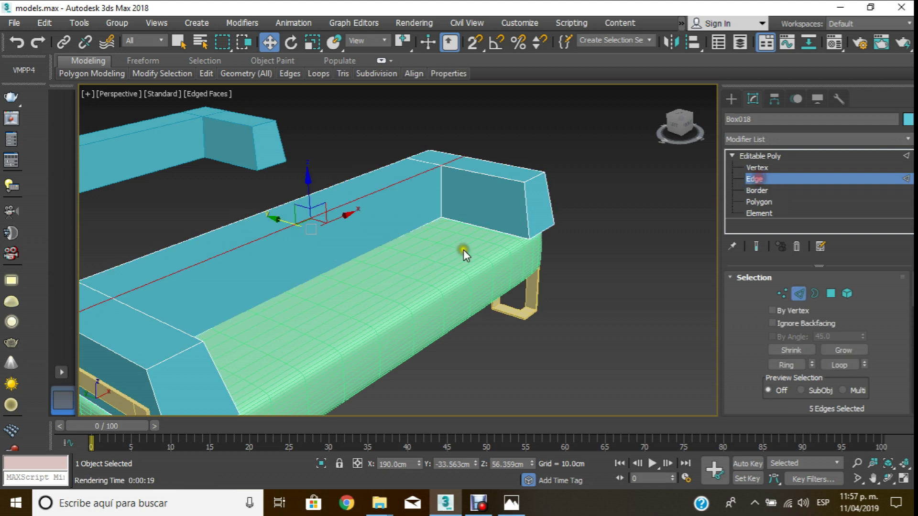
left_click(457, 220)
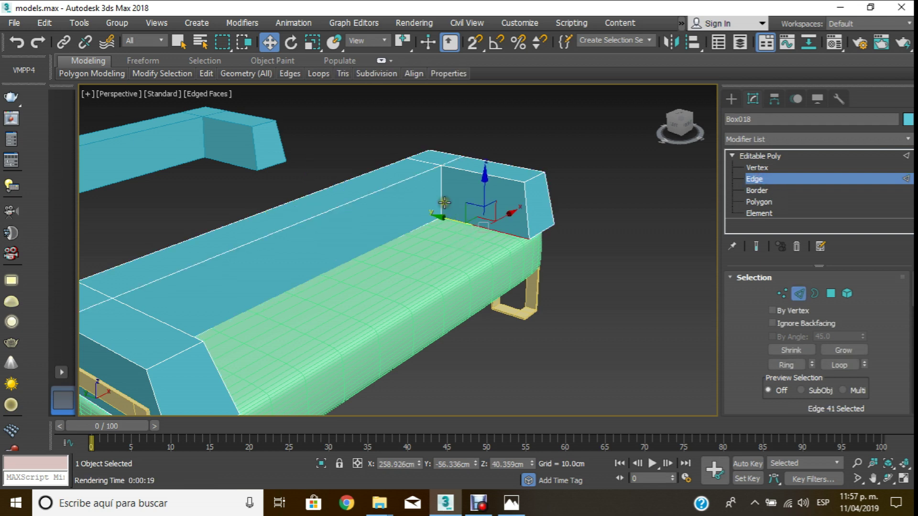
left_click(442, 201, "ctrl")
left_click(421, 231, "ctrl")
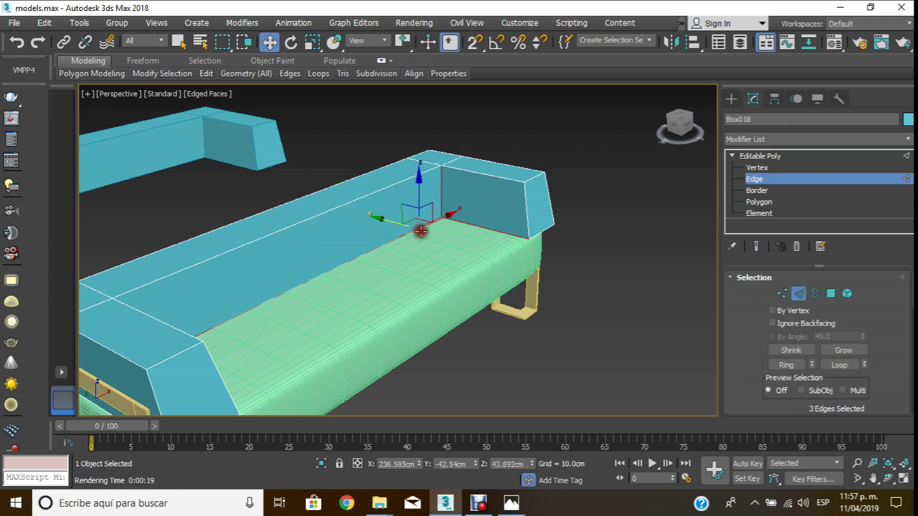
left_click(551, 230, "ctrl")
left_click(529, 206, "ctrl")
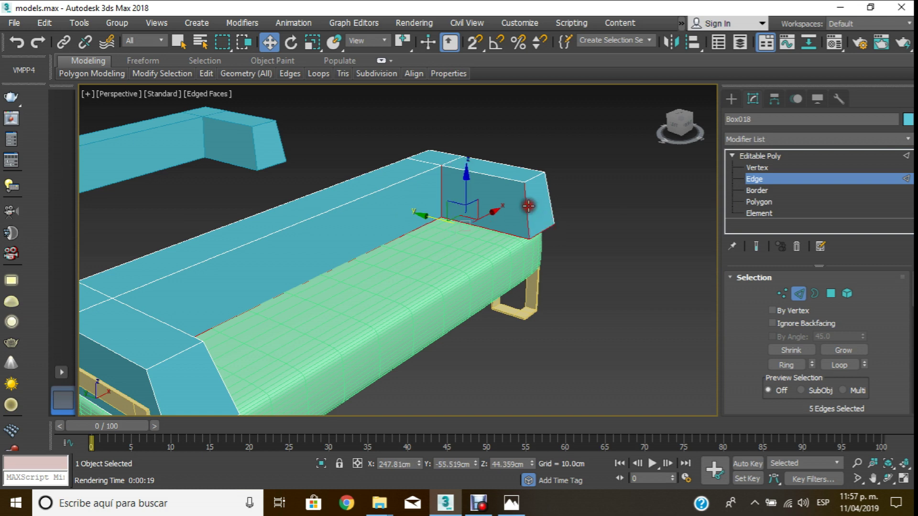
left_click(549, 194, "ctrl")
left_click(501, 177, "ctrl")
left_click(500, 162, "ctrl")
left_click(440, 150, "ctrl")
left_click(414, 157, "ctrl")
left_click(380, 168, "ctrl")
left_click(386, 188, "ctrl")
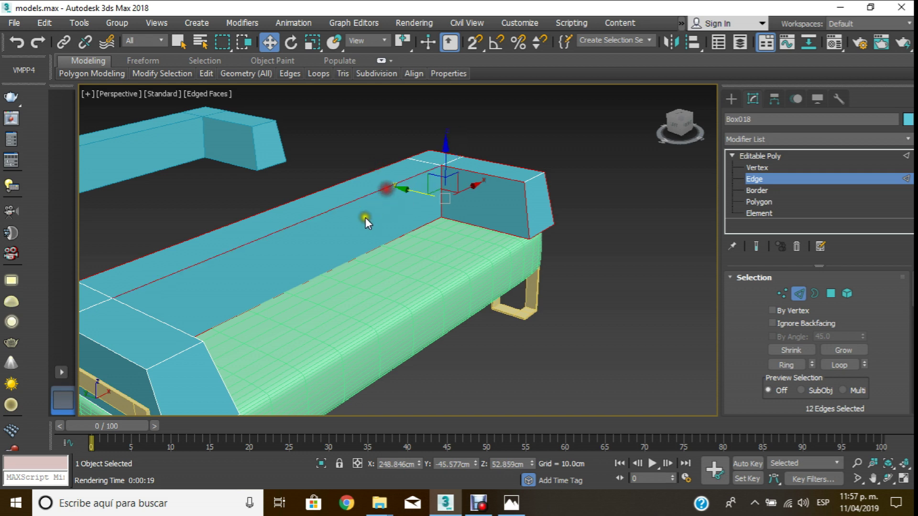
- Add the left armrest and front arm edges to the selection
scroll(487, 218, "down", 3)
scroll(241, 312, "up", 5)
left_click(230, 285, "ctrl")
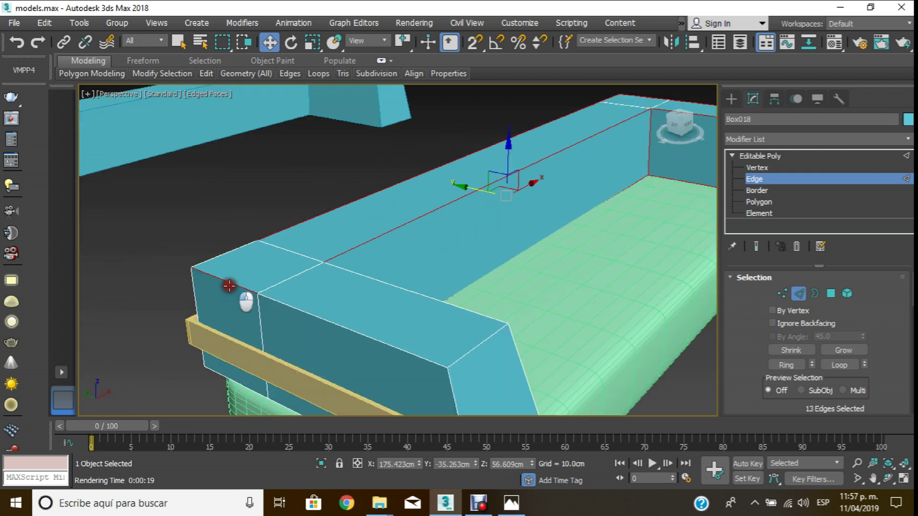
left_click(217, 253, "ctrl")
left_click(334, 267, "ctrl")
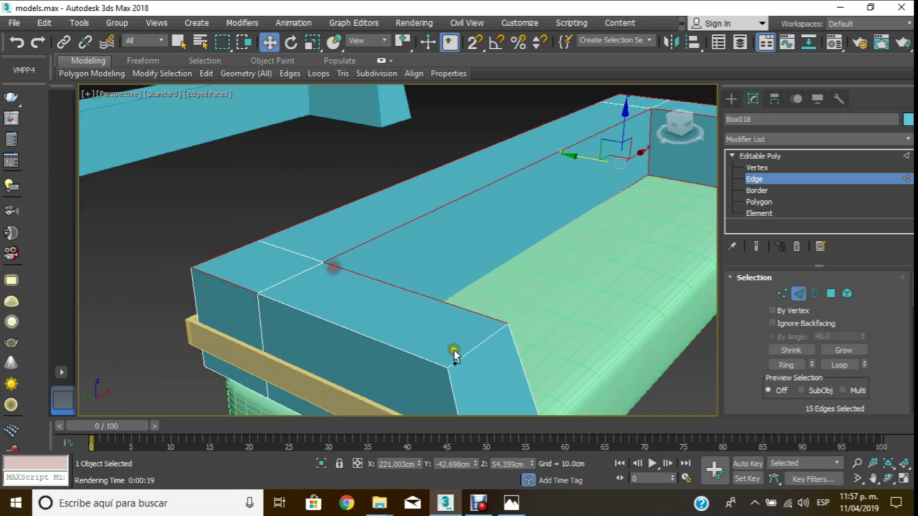
left_click(467, 353, "ctrl")
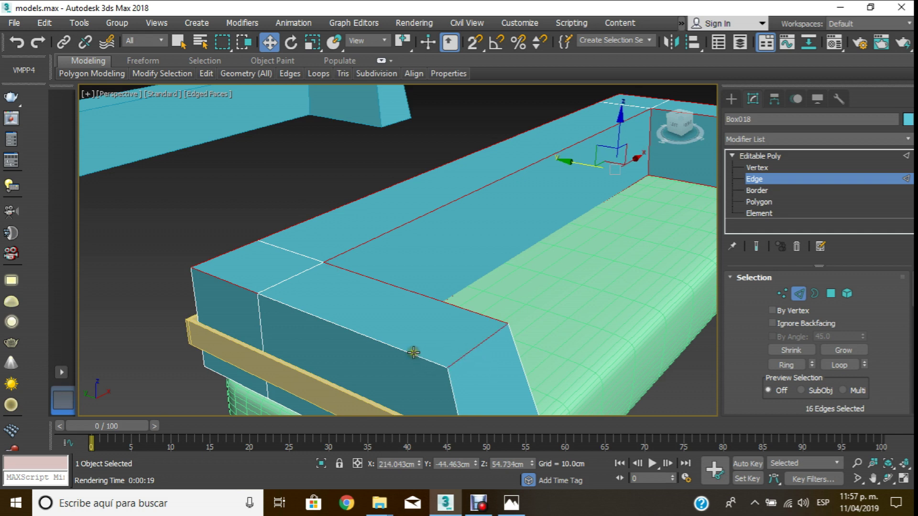
left_click(413, 353, "ctrl")
scroll(379, 297, "down", 2)
scroll(352, 335, "up", 1)
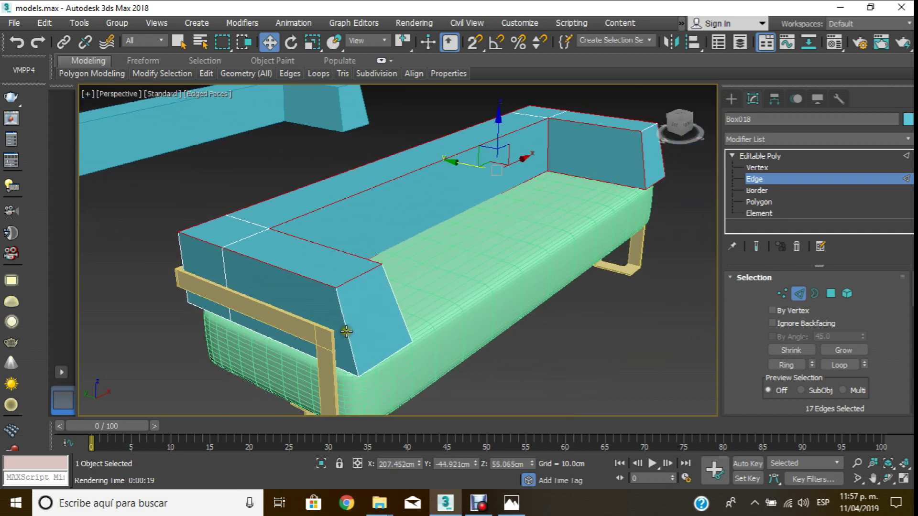
left_click(347, 331, "ctrl")
left_click(399, 314, "ctrl")
left_click(282, 344, "ctrl")
left_click(221, 321, "ctrl")
scroll(315, 335, "up", 2)
scroll(286, 324, "up", 1)
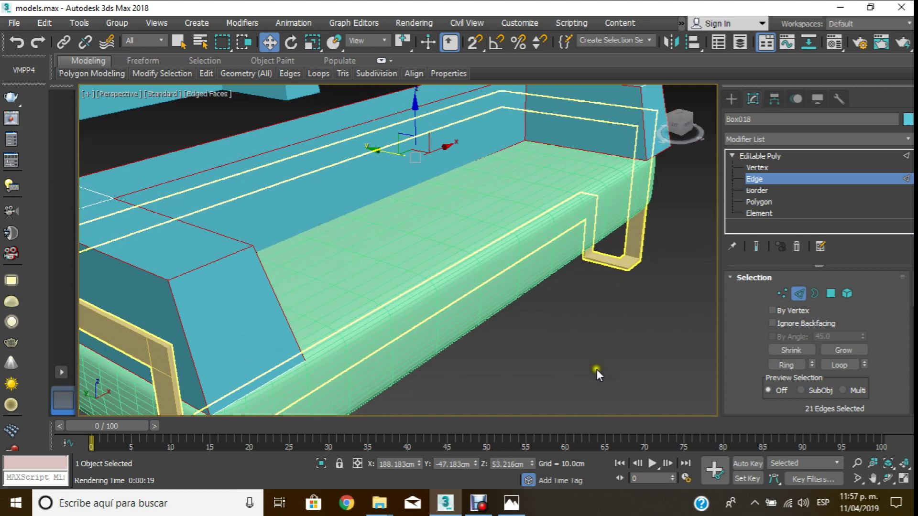
- Add more backrest frame edges after orbiting along the top, ending with a view from below
left_click(873, 478)
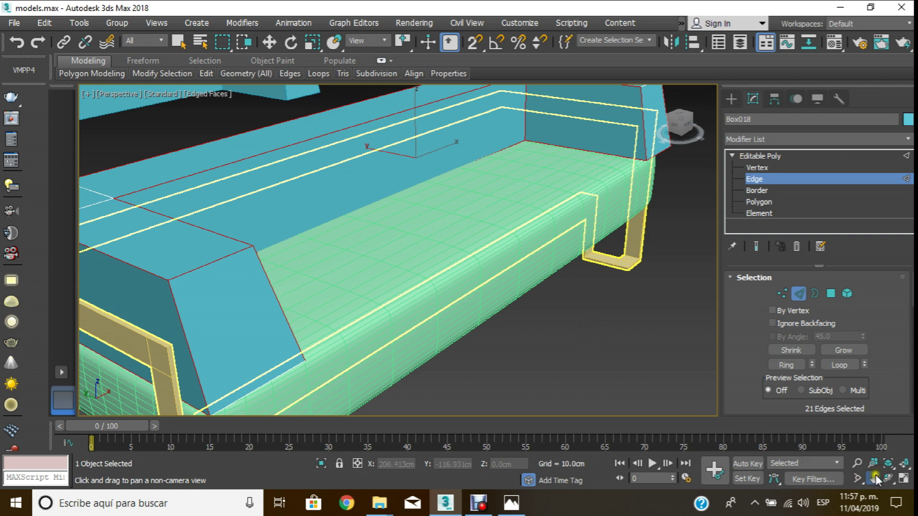
left_click(888, 478)
mouse_move(401, 205)
left_mouse_down()
mouse_move(303, 236)
mouse_move(277, 205)
left_mouse_up()
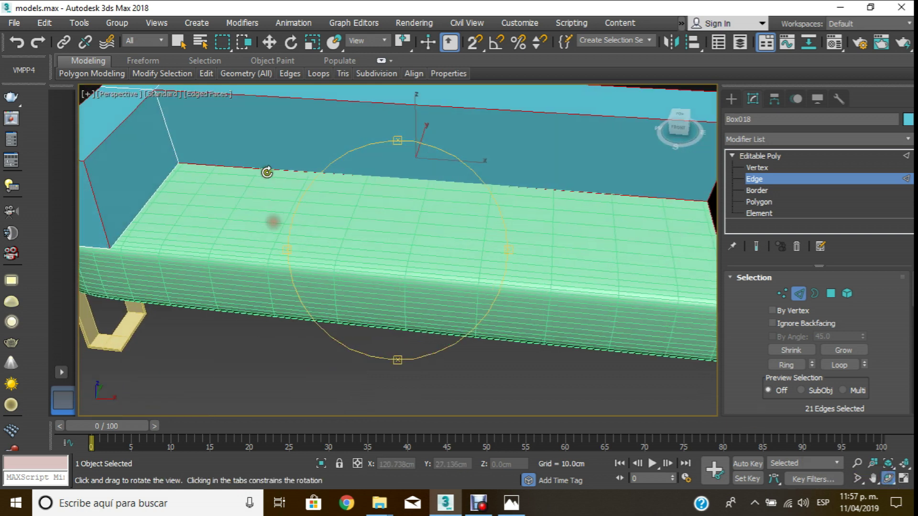
left_click(269, 42)
left_click(140, 210, "ctrl")
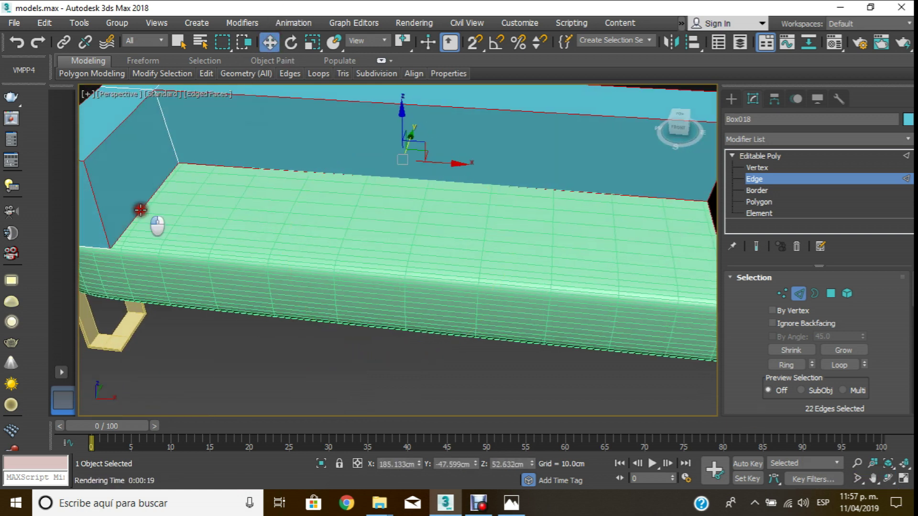
left_click(189, 164, "ctrl")
scroll(322, 215, "down", 5)
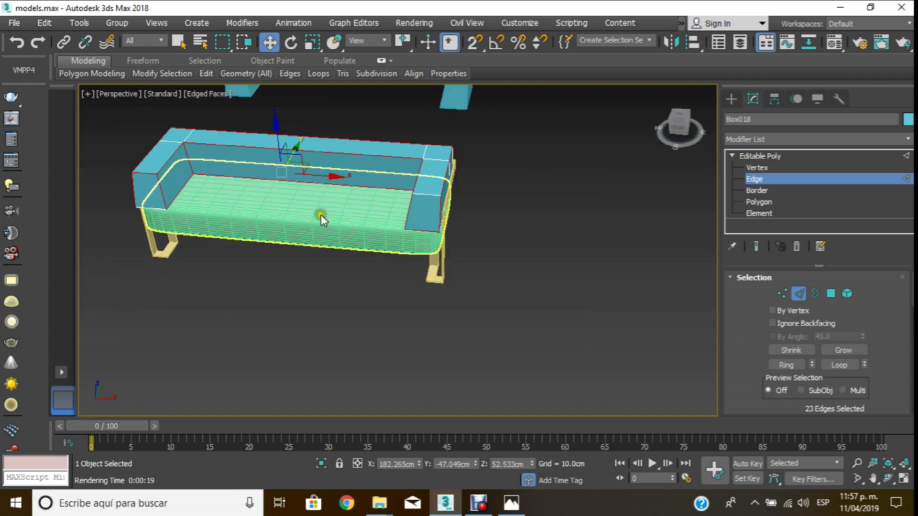
middle_click_drag(322, 215, 471, 159, "alt")
scroll(471, 160, "up", 4)
scroll(428, 237, "up", 3)
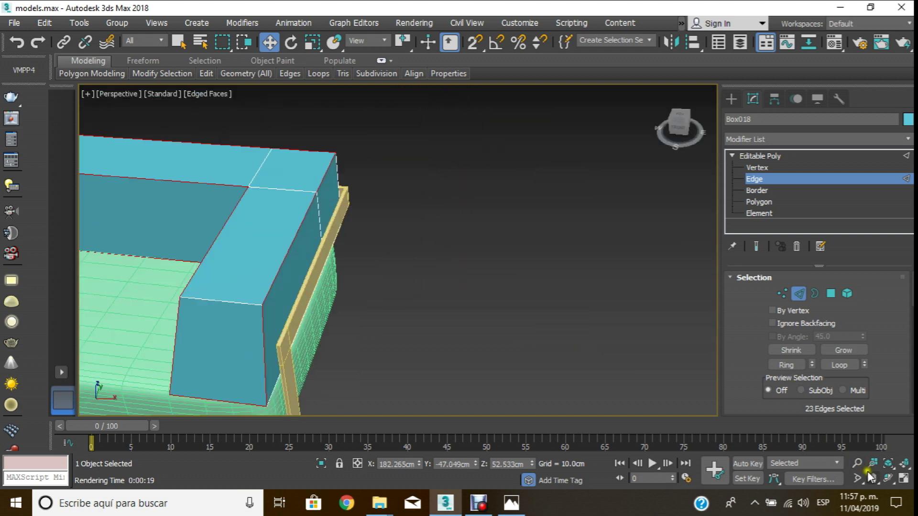
left_click(884, 477)
mouse_move(306, 254)
left_mouse_down()
mouse_move(291, 269)
mouse_move(510, 231)
mouse_move(345, 283)
mouse_move(318, 246)
mouse_move(506, 360)
left_mouse_up()
- Add four underside frame edges to the edge selection
left_click(270, 42)
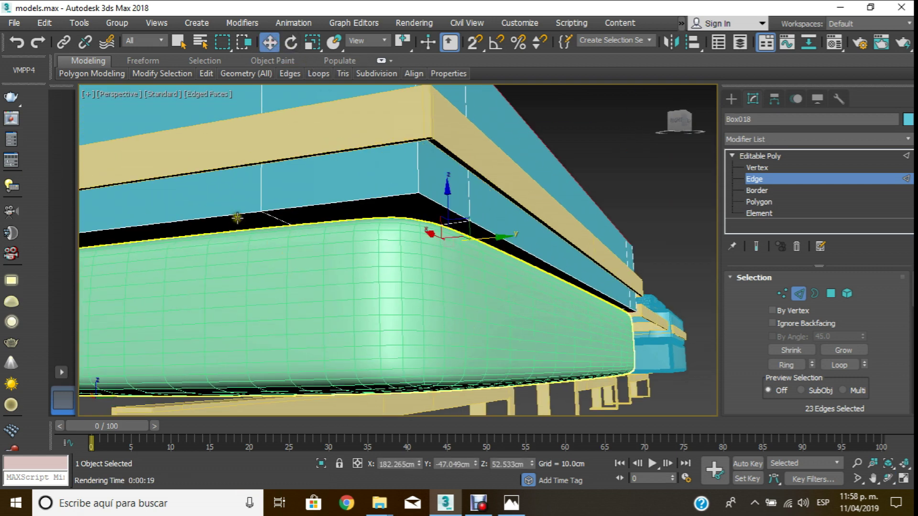
left_click(239, 215, "ctrl")
left_click(314, 206, "ctrl")
left_click(433, 204, "ctrl")
left_click(491, 231, "ctrl")
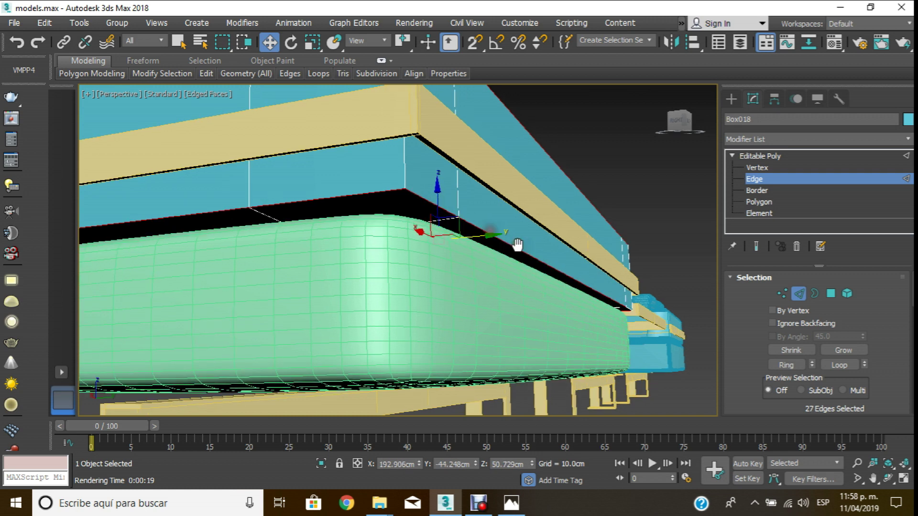
middle_click_drag(517, 242, 439, 311, "alt")
scroll(438, 311, "up", 3)
left_click(888, 479)
mouse_move(359, 250)
left_mouse_down()
mouse_move(348, 241)
mouse_move(358, 231)
mouse_move(389, 257)
mouse_move(389, 273)
mouse_move(377, 258)
left_mouse_up()
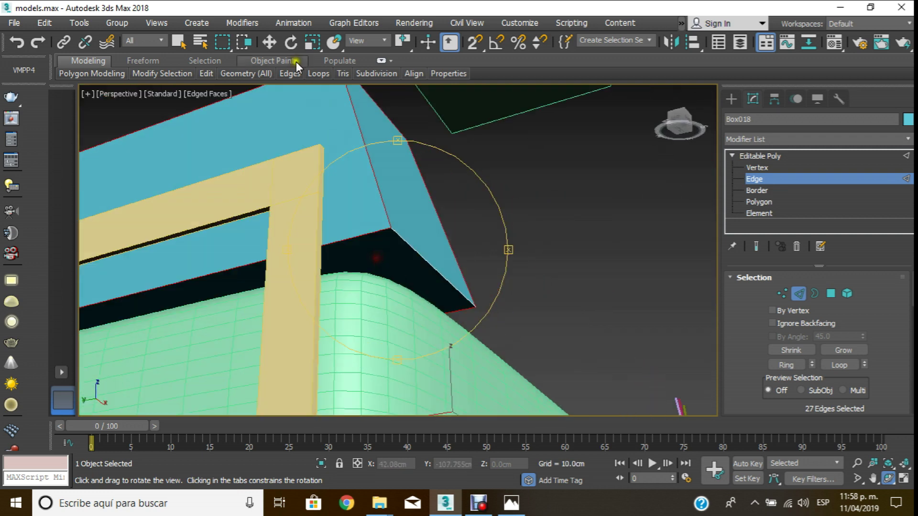
- Add the arm's lower and end edges, bringing the selection to 29 edges
left_click(270, 43)
left_click(432, 273, "ctrl")
mouse_move(433, 275)
middle_mouse_down("alt")
mouse_move(349, 219)
mouse_move(412, 307)
middle_mouse_up("alt")
middle_click_drag(679, 437, 462, 287, "alt")
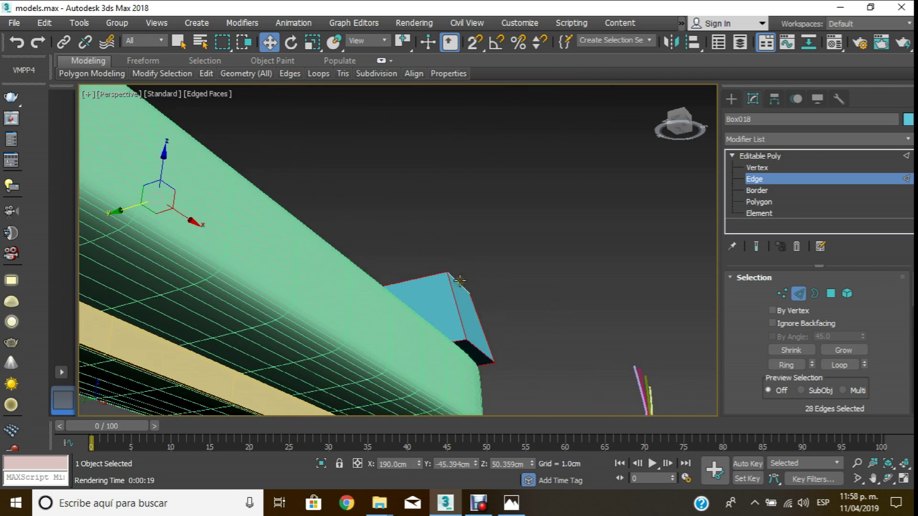
left_click(460, 281, "ctrl")
scroll(456, 284, "down", 5)
scroll(393, 250, "up", 8)
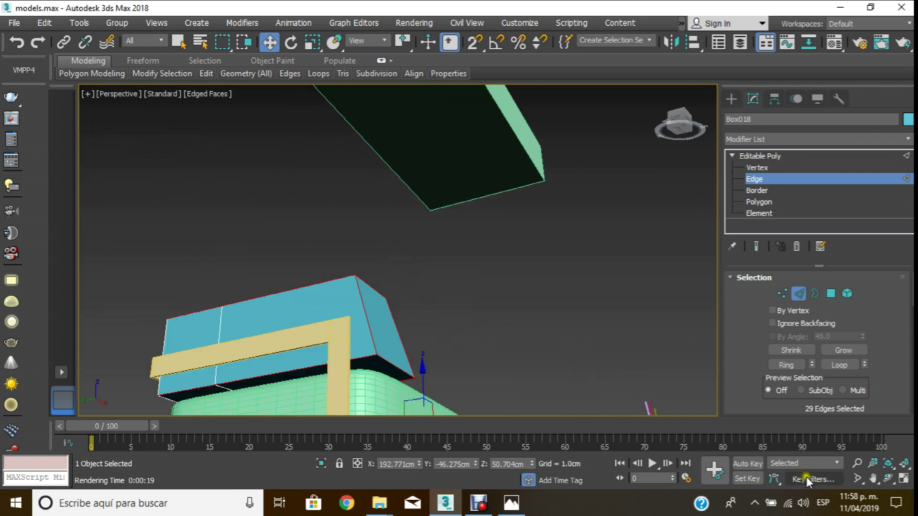
left_click(888, 479)
mouse_move(580, 322)
left_mouse_down()
mouse_move(437, 313)
mouse_move(460, 338)
mouse_move(439, 164)
mouse_move(426, 205)
mouse_move(383, 241)
mouse_move(260, 248)
mouse_move(291, 230)
mouse_move(295, 242)
mouse_move(314, 246)
mouse_move(678, 223)
left_mouse_up()
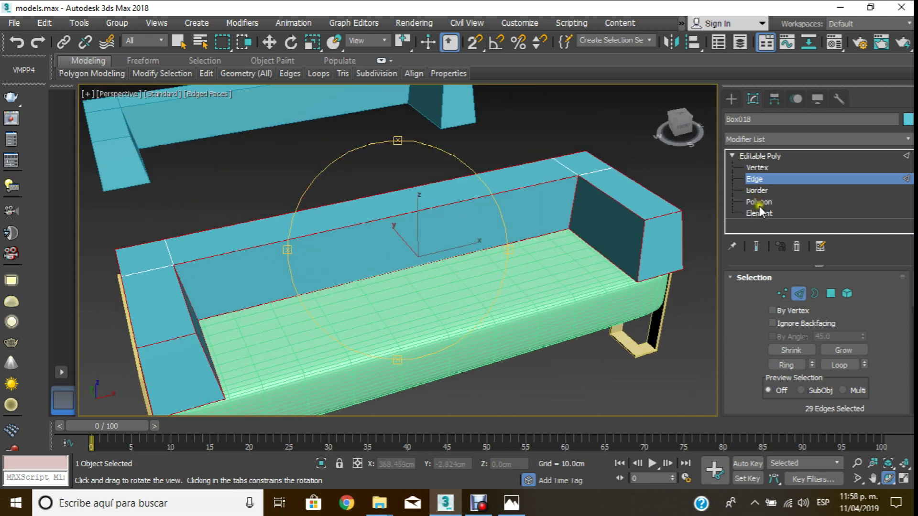
scroll(760, 337, "down", 5)
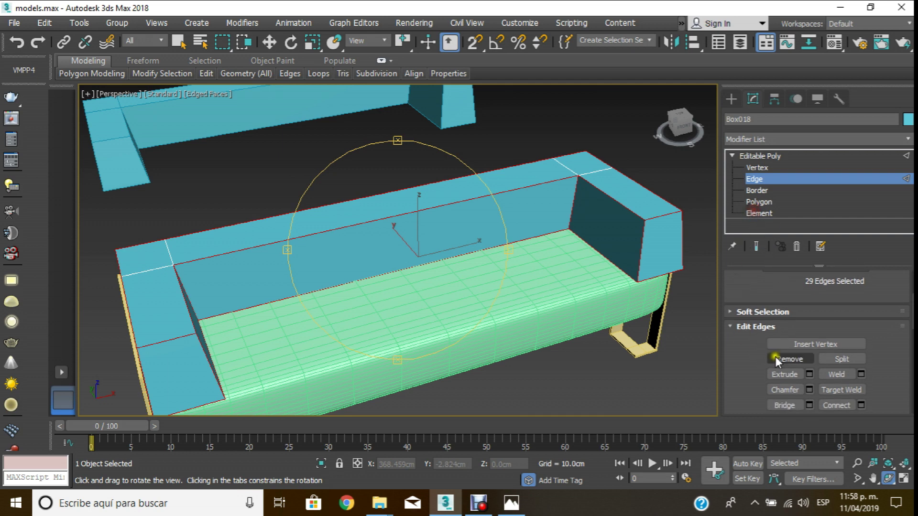
- Chamfer the 29 selected frame edges by 2.0 cm, then open the Modifier List
left_click(809, 390)
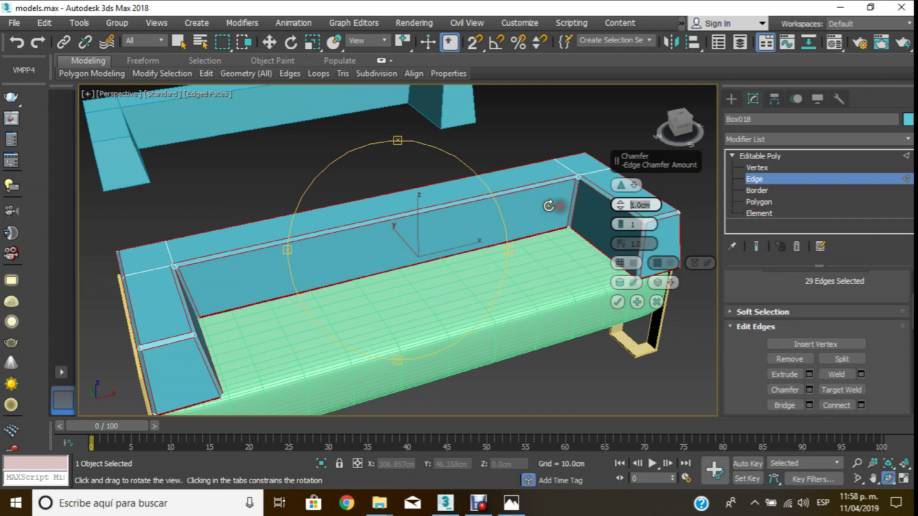
type("2")
key("Return")
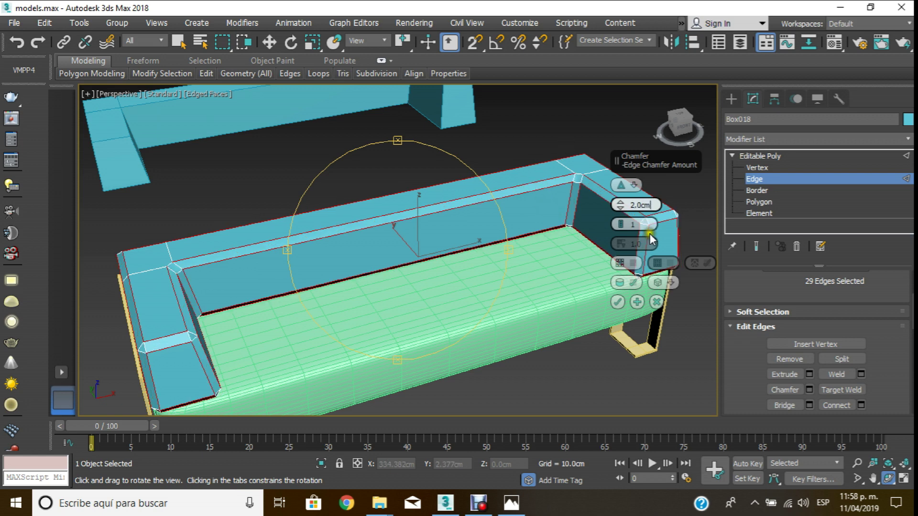
left_click(618, 302)
left_click_drag(430, 241, 505, 229)
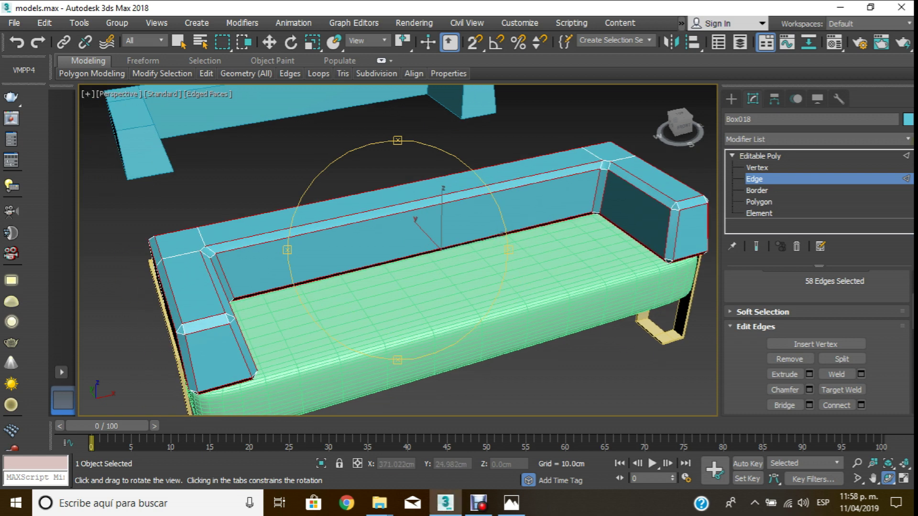
left_click(874, 140)
left_click_drag(909, 158, 911, 417)
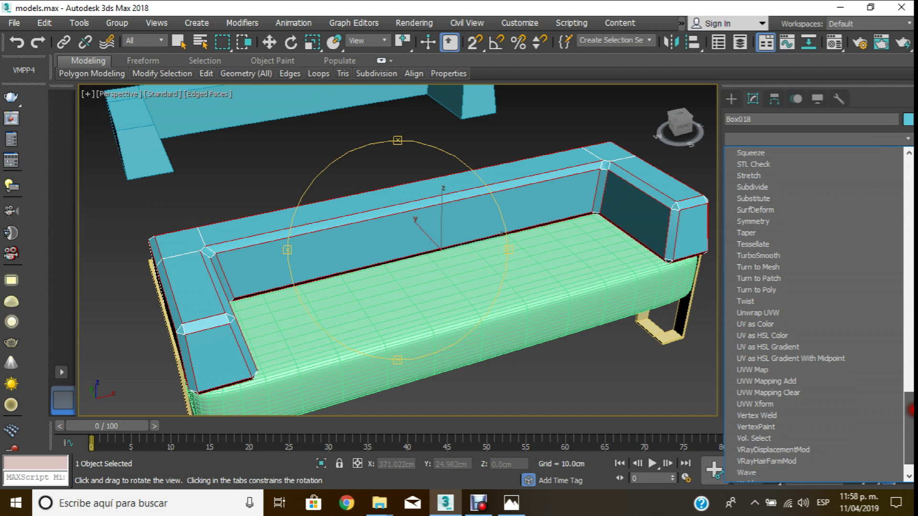
- Apply TurboSmooth to the sofa frame, comparing iteration counts before settling on 3
left_click(806, 255)
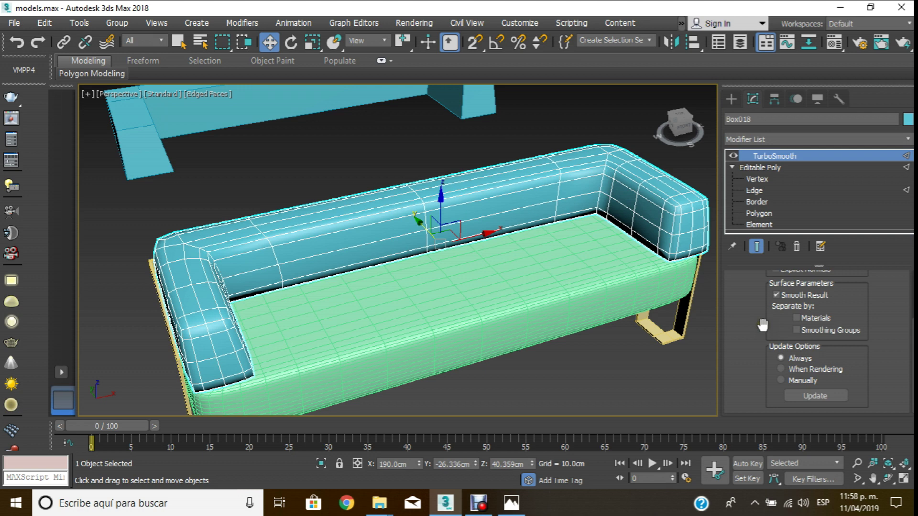
scroll(822, 287, "up", 2)
scroll(840, 310, "up", 1)
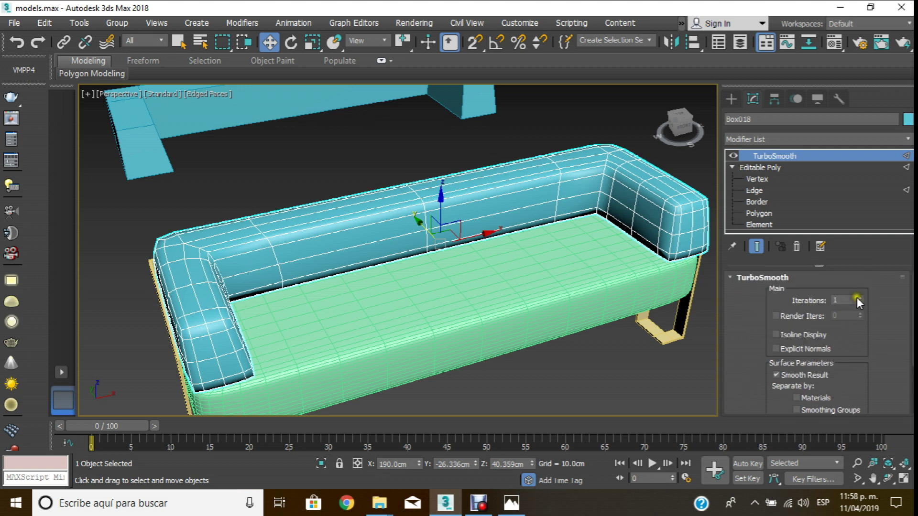
left_click(858, 298)
left_click(888, 478)
mouse_move(430, 277)
left_mouse_down()
mouse_move(426, 259)
mouse_move(286, 262)
mouse_move(352, 260)
mouse_move(400, 272)
mouse_move(383, 253)
mouse_move(462, 277)
left_mouse_up()
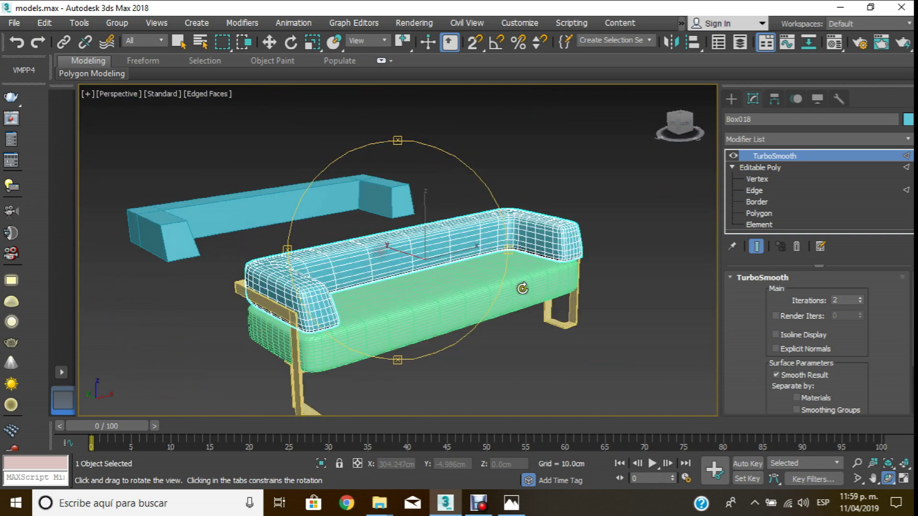
left_click(861, 298)
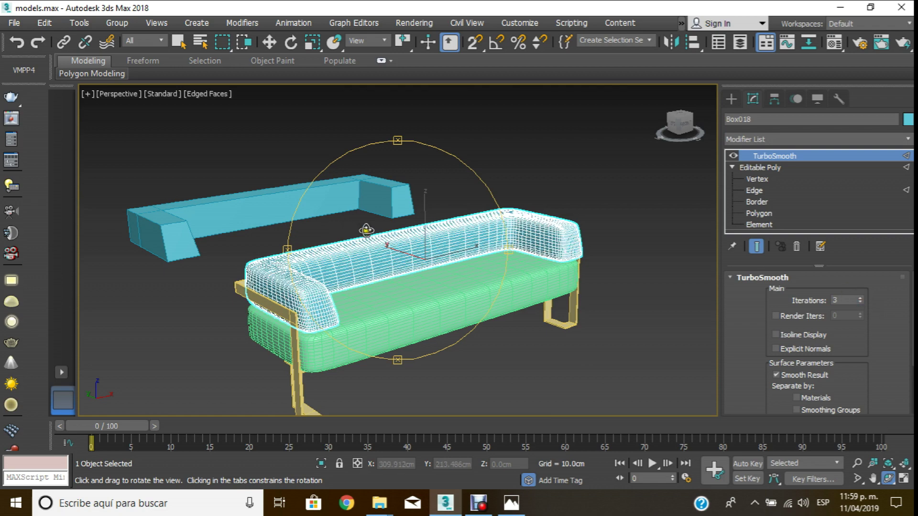
mouse_move(353, 272)
left_mouse_down()
mouse_move(375, 262)
mouse_move(365, 334)
mouse_move(393, 318)
mouse_move(406, 327)
mouse_move(324, 330)
left_mouse_up()
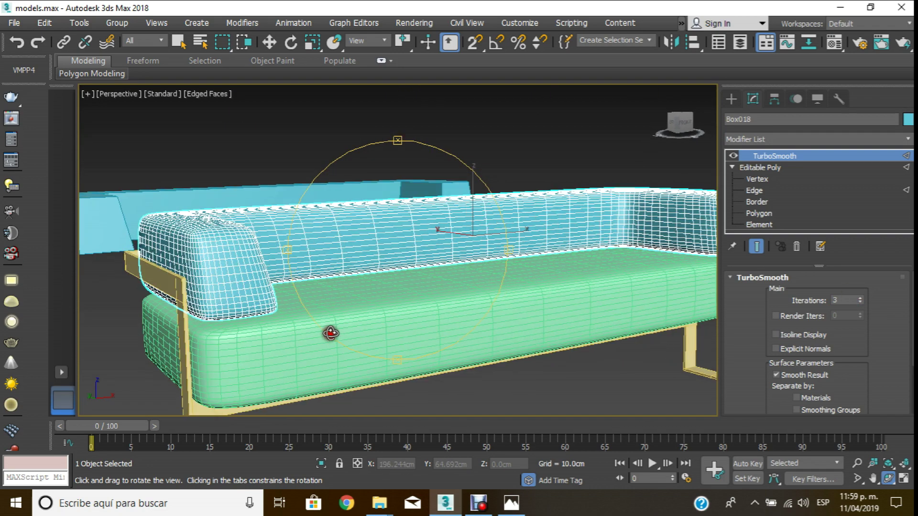
left_click(860, 303)
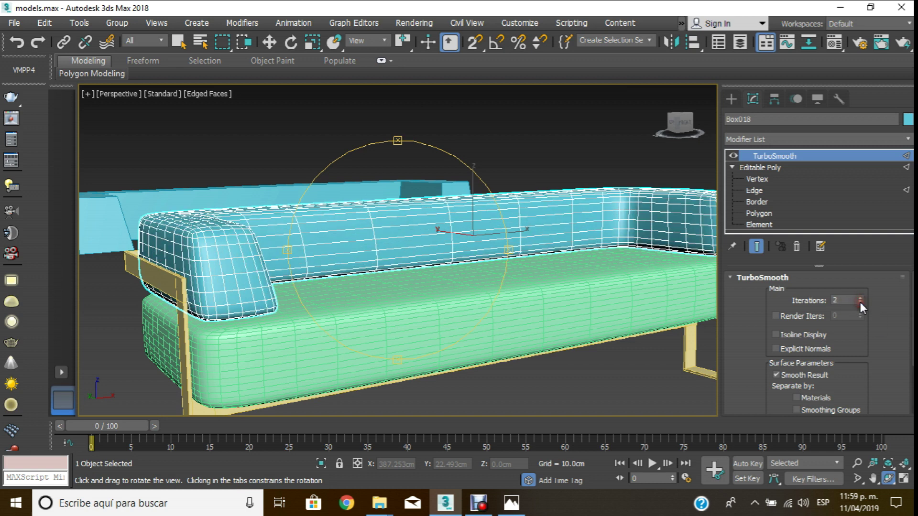
mouse_move(428, 261)
left_mouse_down()
mouse_move(406, 269)
mouse_move(408, 258)
left_mouse_up()
left_click(860, 303)
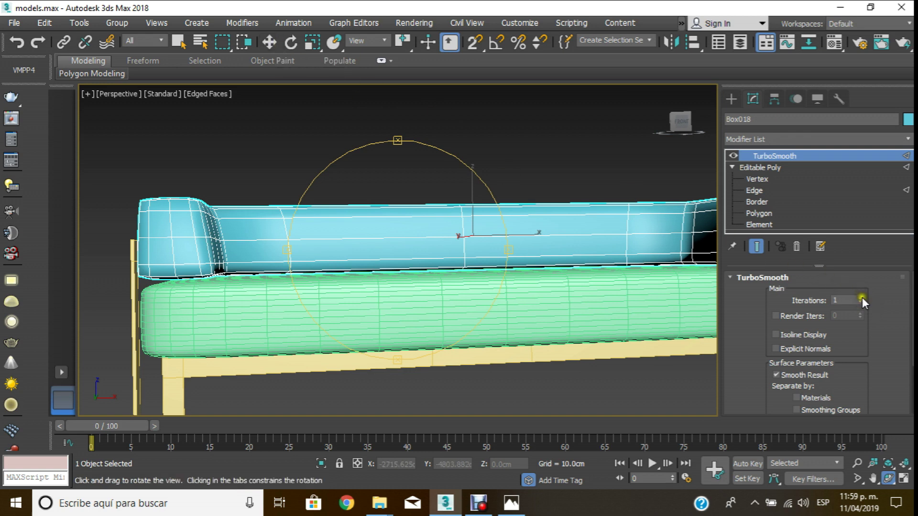
left_click(861, 298)
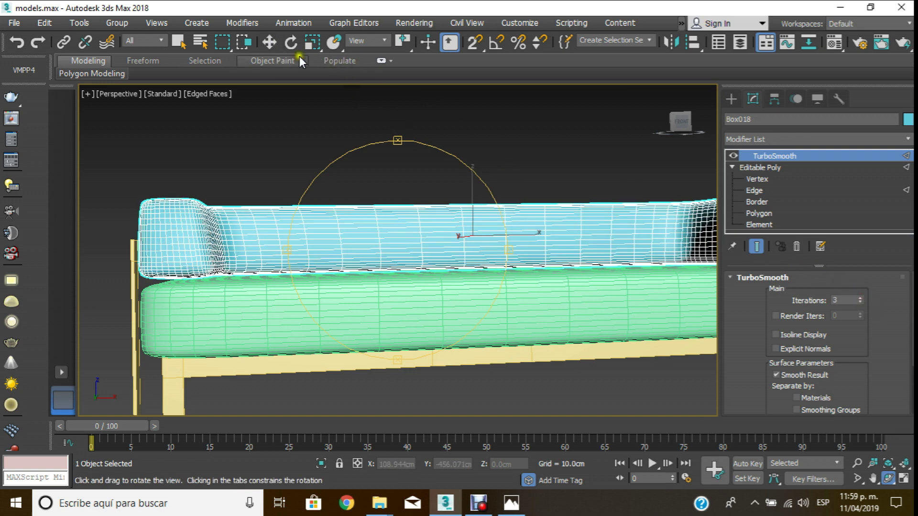
- Inspect the smoothed sofa in Front view, then return to Perspective view
left_click(270, 42)
key("f")
scroll(399, 240, "down", 2)
scroll(398, 240, "up", 3)
mouse_move(446, 161)
middle_mouse_down()
mouse_move(475, 140)
mouse_move(479, 150)
middle_mouse_up()
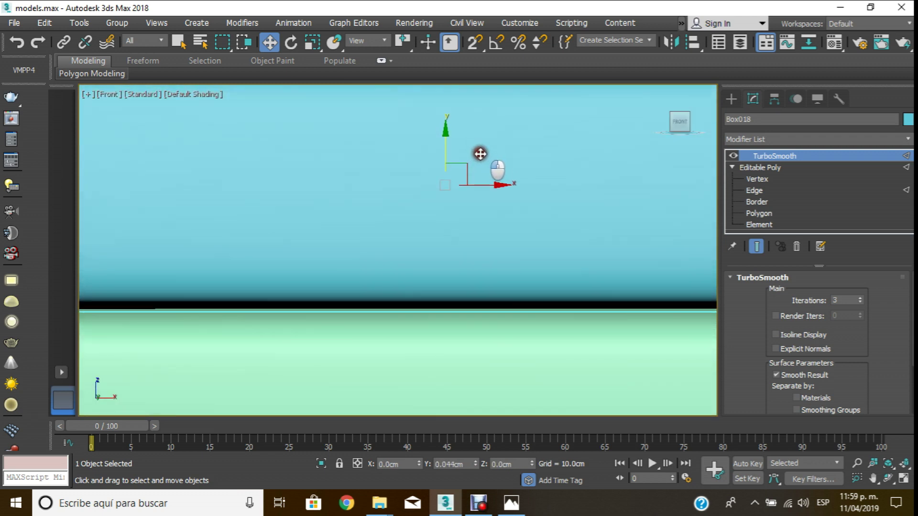
scroll(467, 167, "down", 3)
scroll(464, 171, "down", 3)
scroll(458, 181, "up", 2)
scroll(450, 189, "up", 1)
middle_click_drag(449, 227, 437, 229)
key("p")
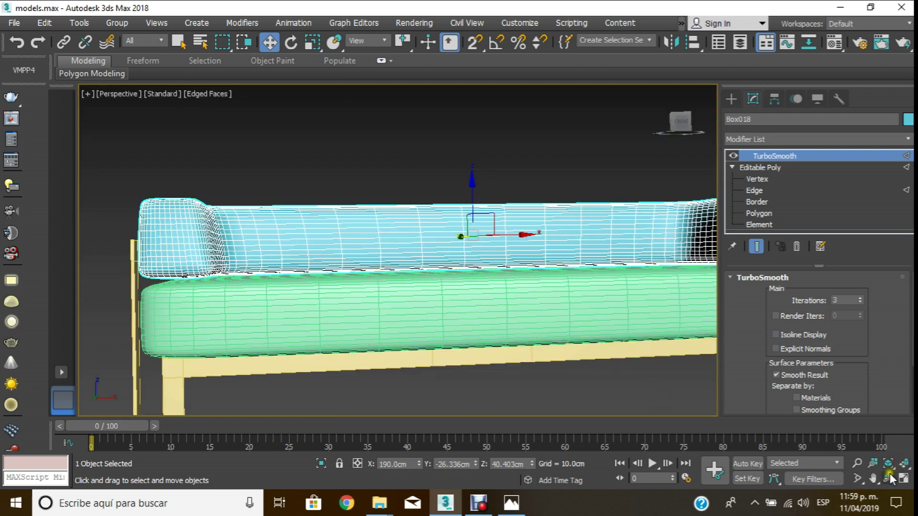
- Select the spare blue backrest copy, Box020
left_click(888, 479)
mouse_move(601, 279)
left_mouse_down()
mouse_move(432, 277)
mouse_move(329, 176)
left_mouse_up()
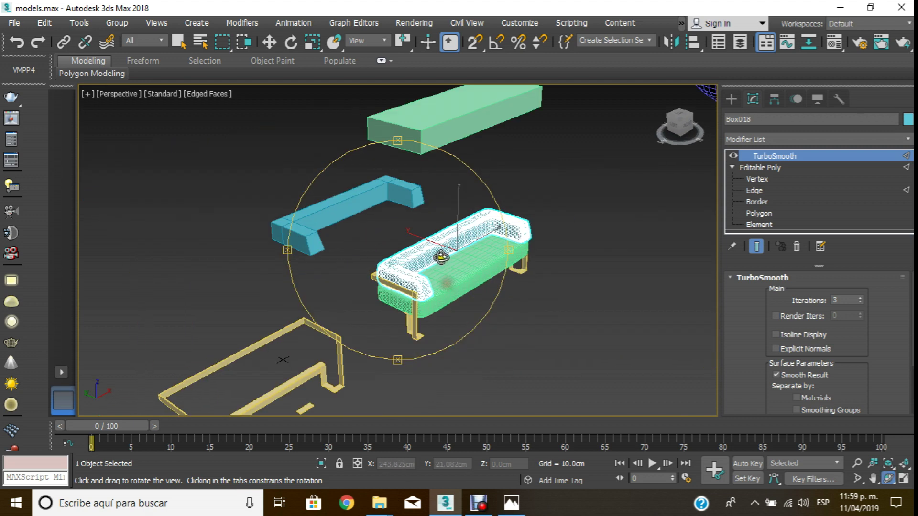
left_click(269, 42)
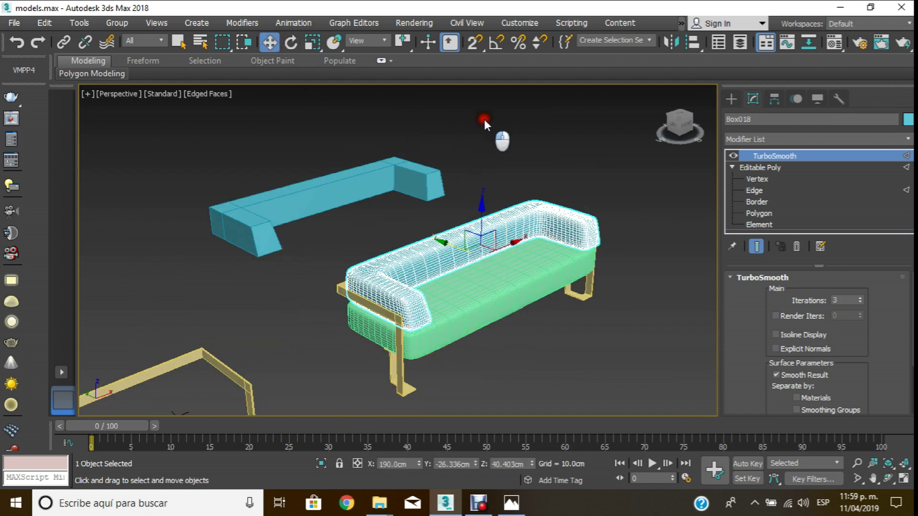
left_click(484, 119)
left_click(392, 183)
- Delete the blue backrest box and lower the green flat box onto the sofa
key("Delete")
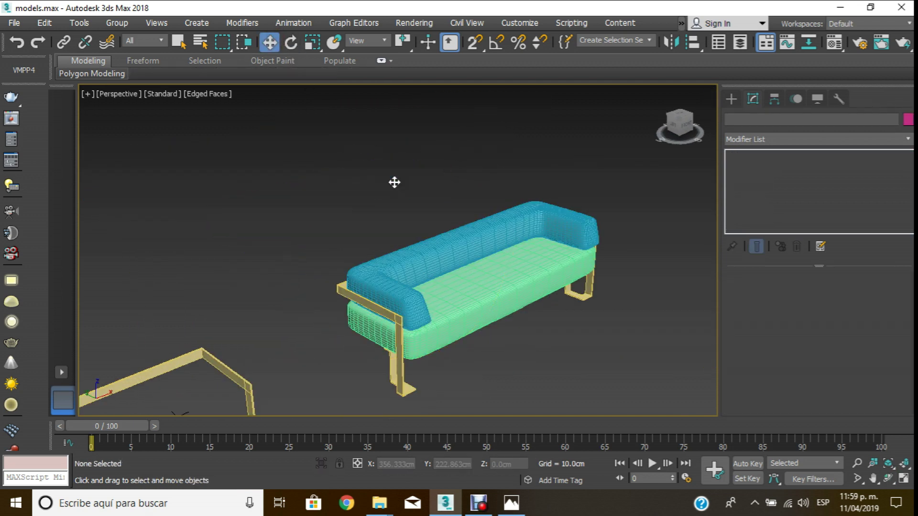
scroll(396, 184, "down", 5)
left_click(414, 134)
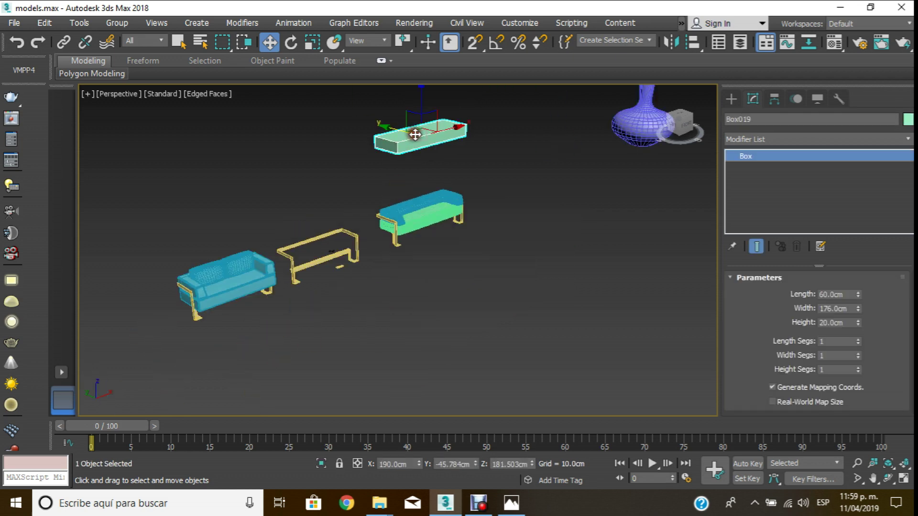
scroll(414, 134, "up", 2)
scroll(419, 143, "up", 2)
scroll(420, 159, "up", 1)
left_click_drag(420, 158, 424, 220)
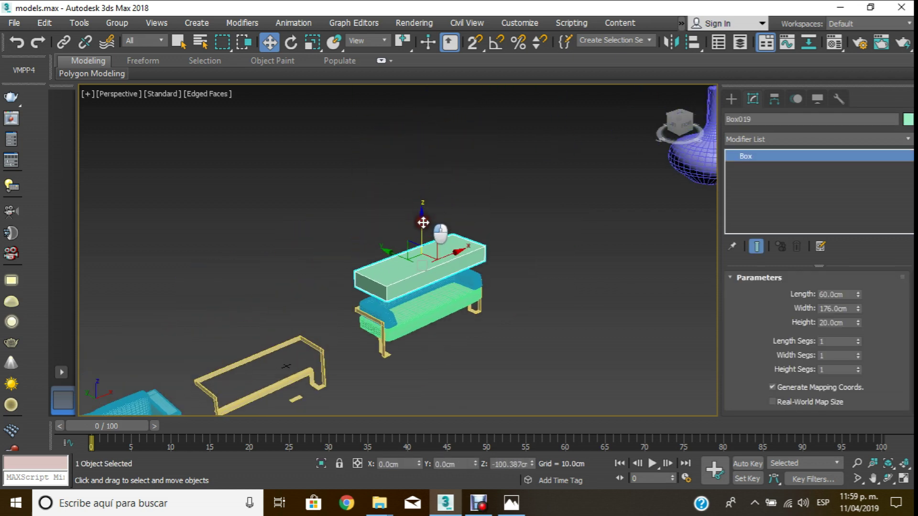
- Shift-drag the flat box up the Z axis to make a single raised copy
scroll(424, 230, "up", 2)
scroll(410, 269, "up", 1)
scroll(431, 224, "up", 1)
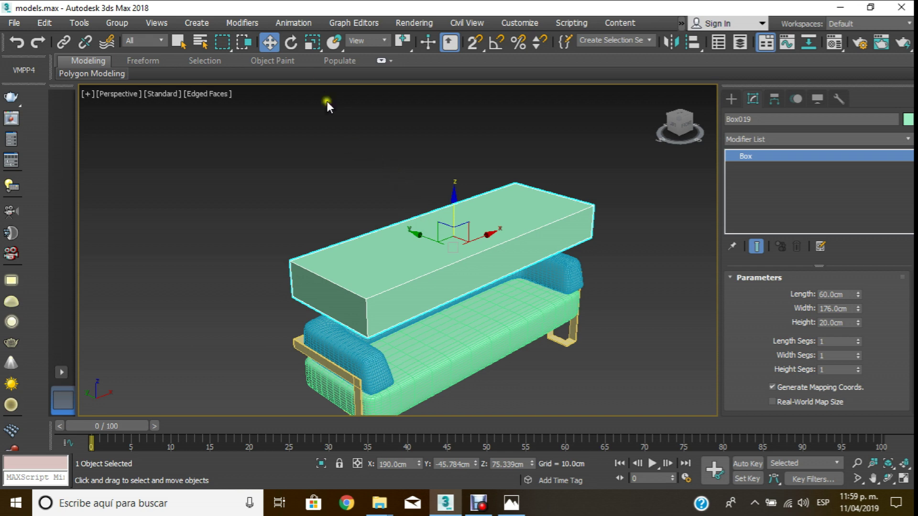
scroll(348, 159, "down", 2)
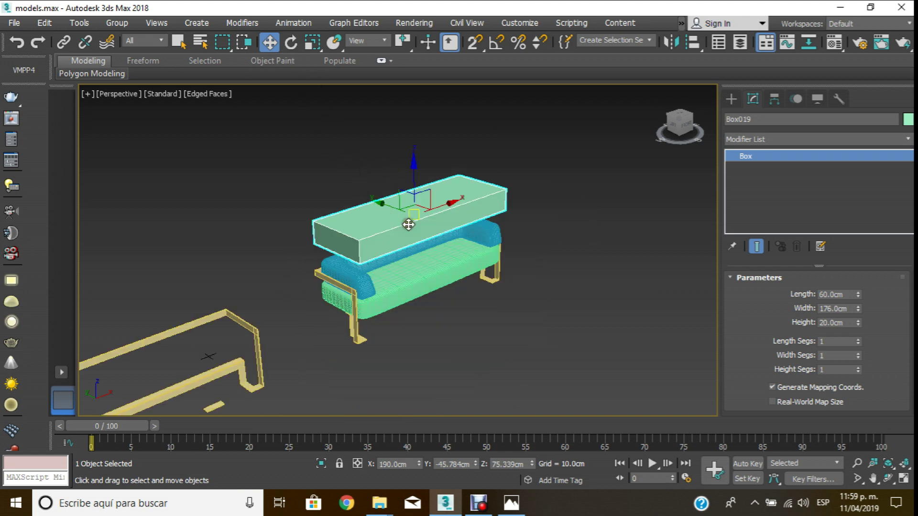
scroll(415, 225, "up", 2)
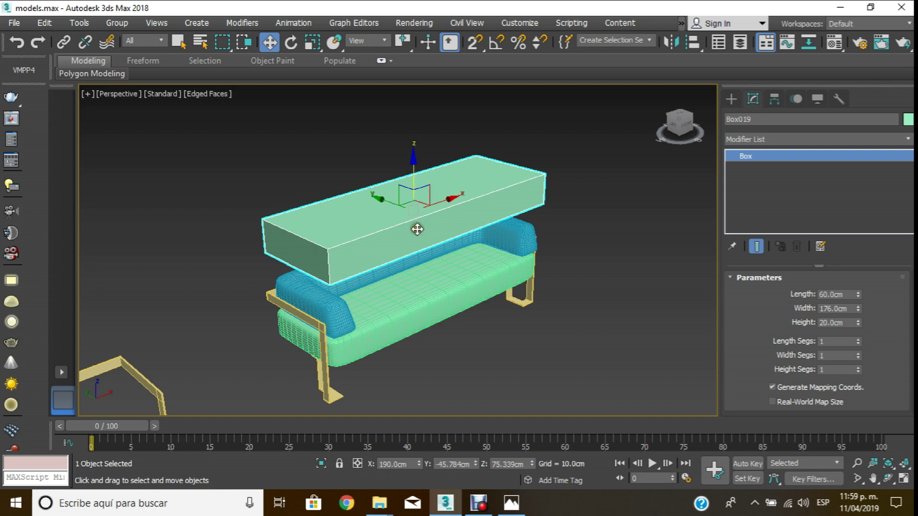
left_click_drag(415, 182, 416, 62, "shift")
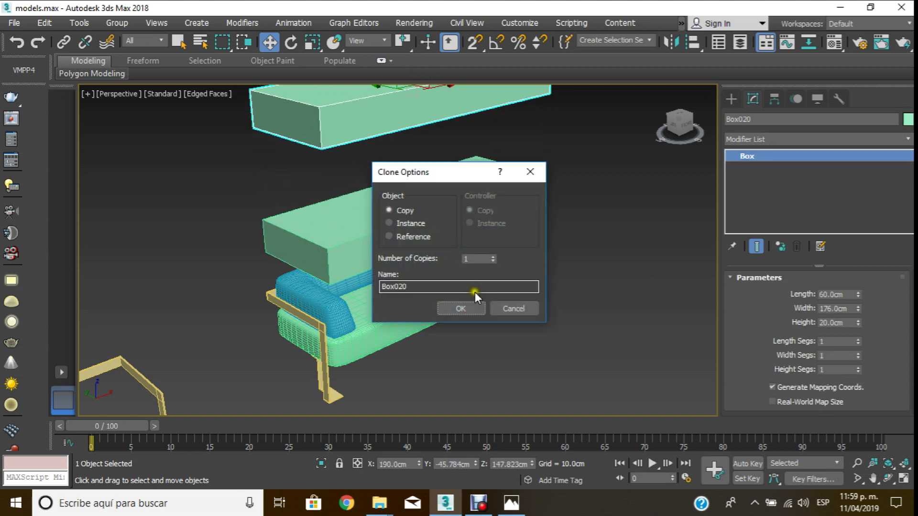
left_click(477, 309)
- Select the original box over the seat and glance at the reference sofa photo
left_click(458, 340)
left_click(403, 238)
scroll(410, 229, "up", 2)
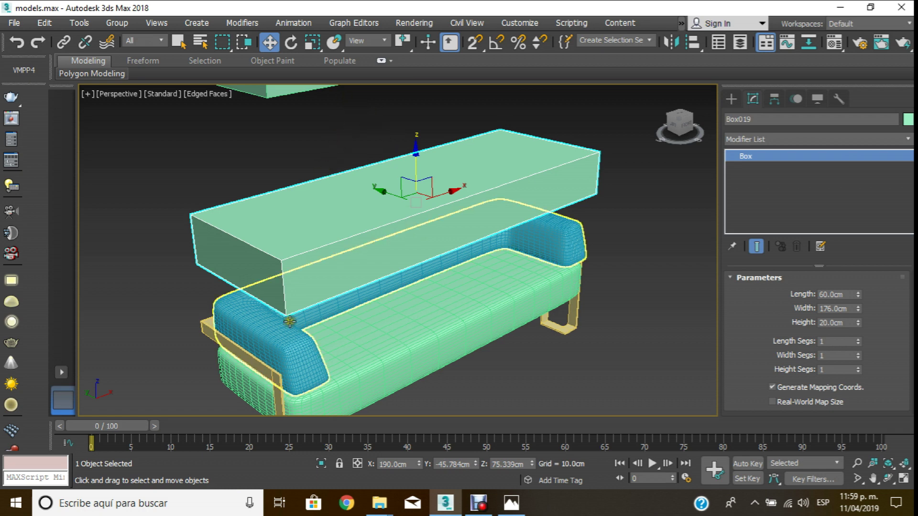
left_click(511, 503)
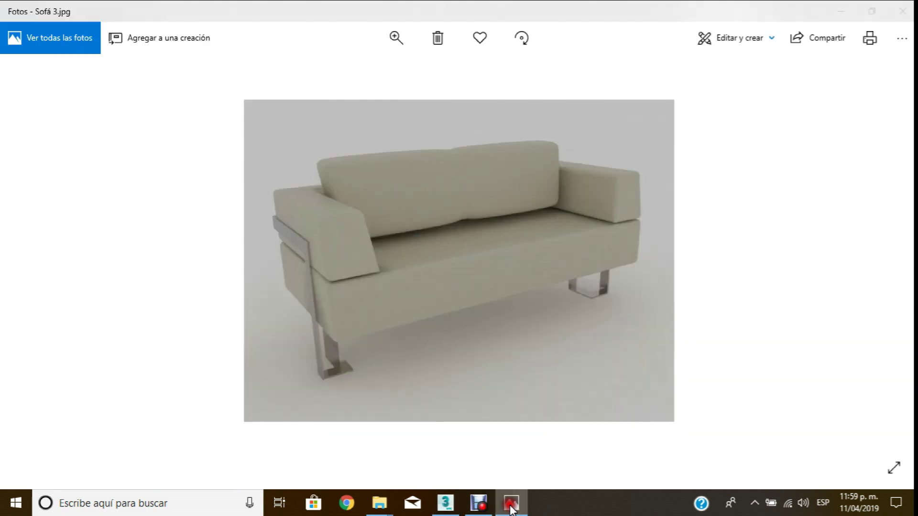
left_click(512, 503)
- Rotate the box about 79° on X to stand it nearly upright, viewed from the Left
left_click(294, 44)
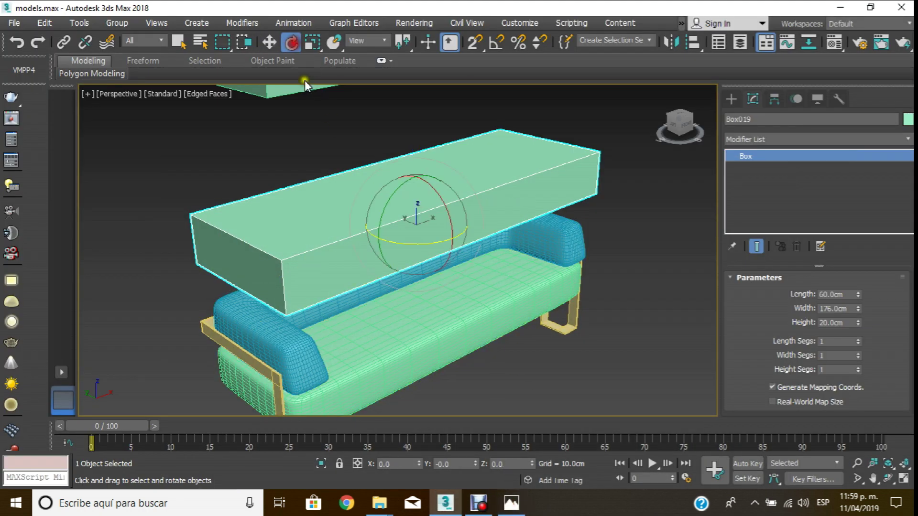
left_click_drag(435, 192, 479, 287)
key("l")
scroll(410, 182, "down", 2)
scroll(409, 182, "down", 4)
scroll(409, 182, "down", 3)
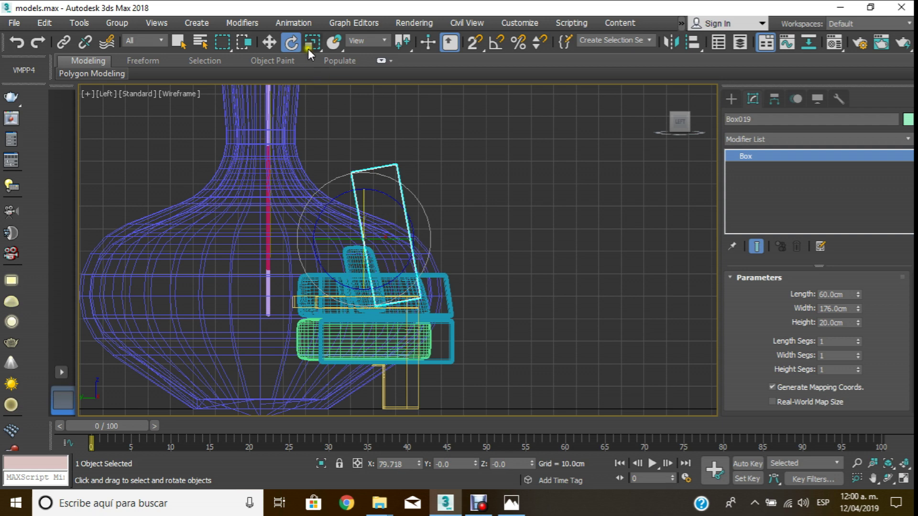
- Move the tilted panel back behind the sofa seat
left_click(270, 41)
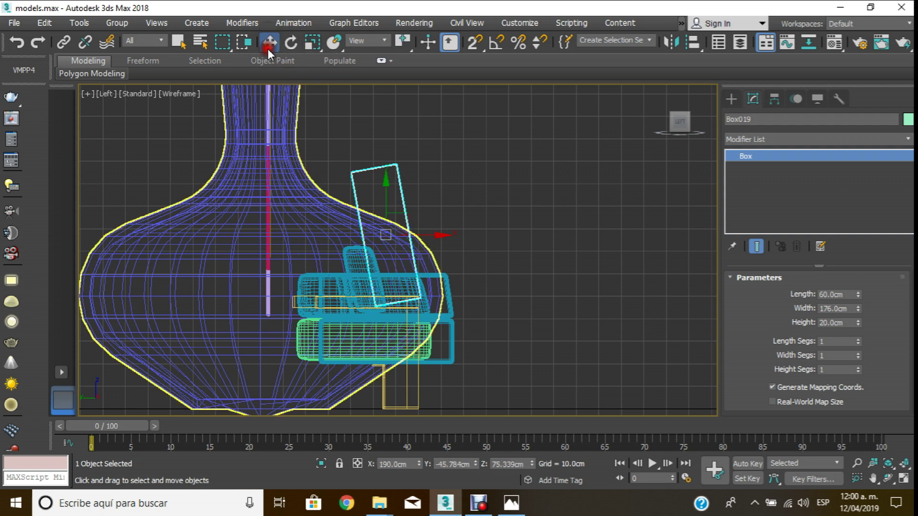
scroll(378, 277, "up", 2)
mouse_move(427, 227)
left_mouse_down()
mouse_move(443, 243)
mouse_move(594, 267)
left_mouse_up()
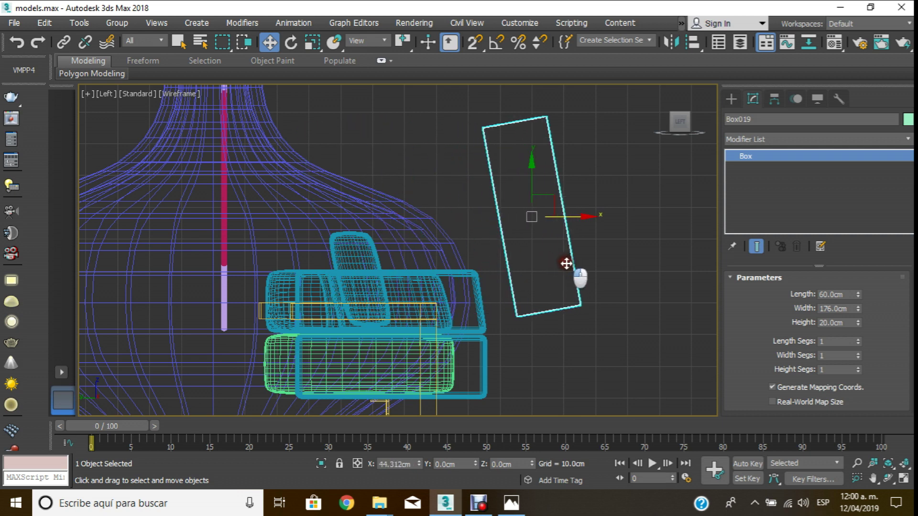
middle_click_drag(595, 267, 493, 247)
scroll(488, 242, "up", 2)
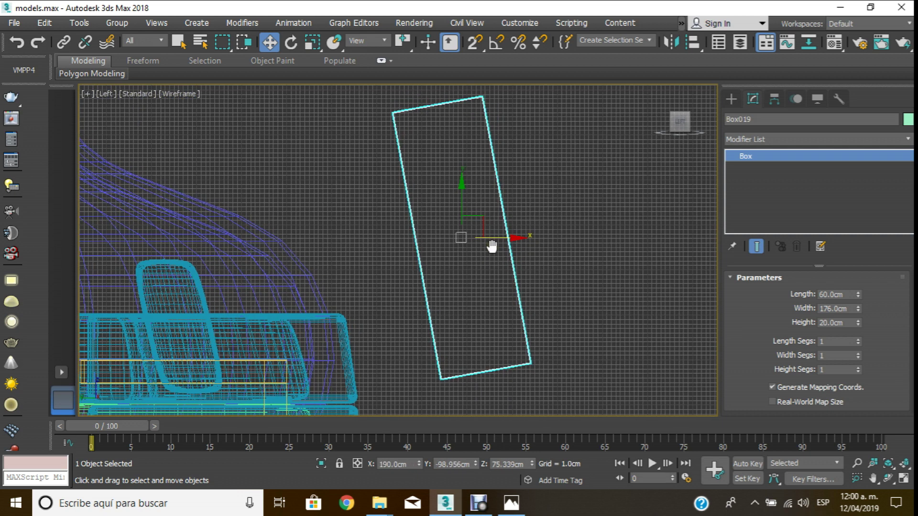
right_click(500, 206)
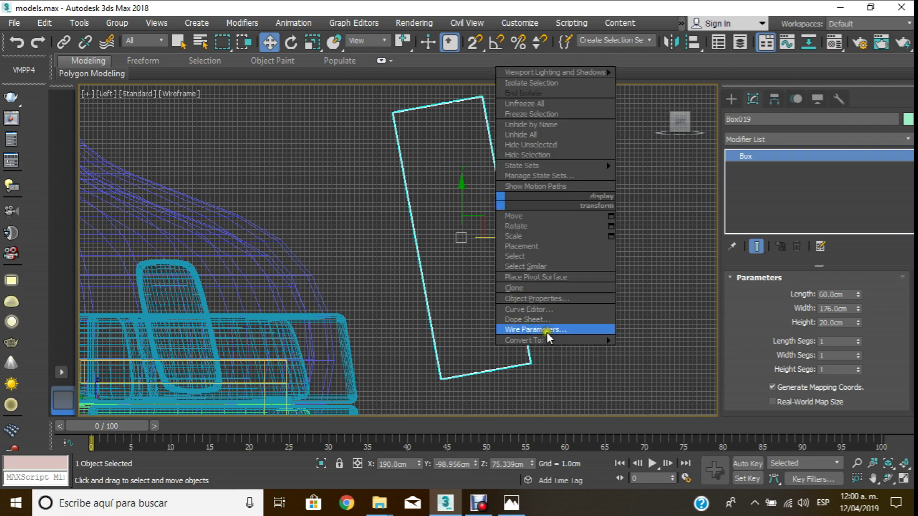
- Set the backrest panel's Height to 15 cm
left_click(747, 104)
double_click(848, 326)
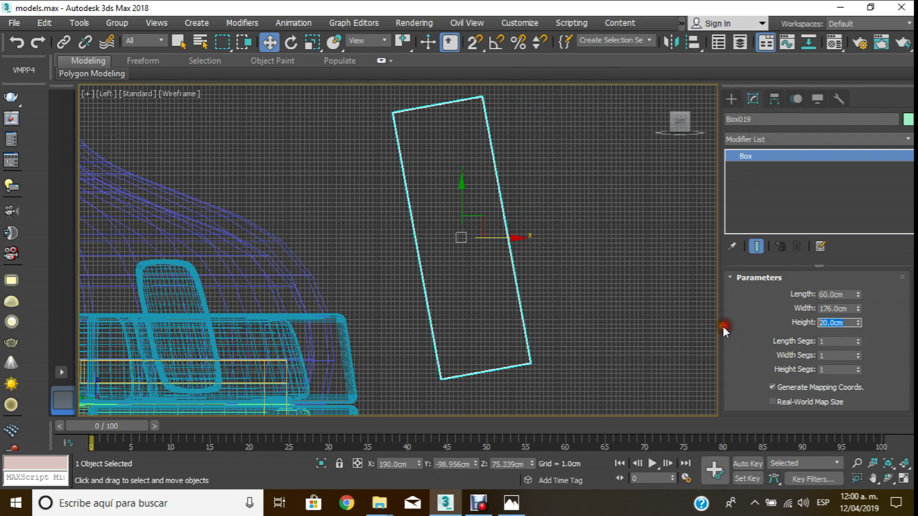
type("1")
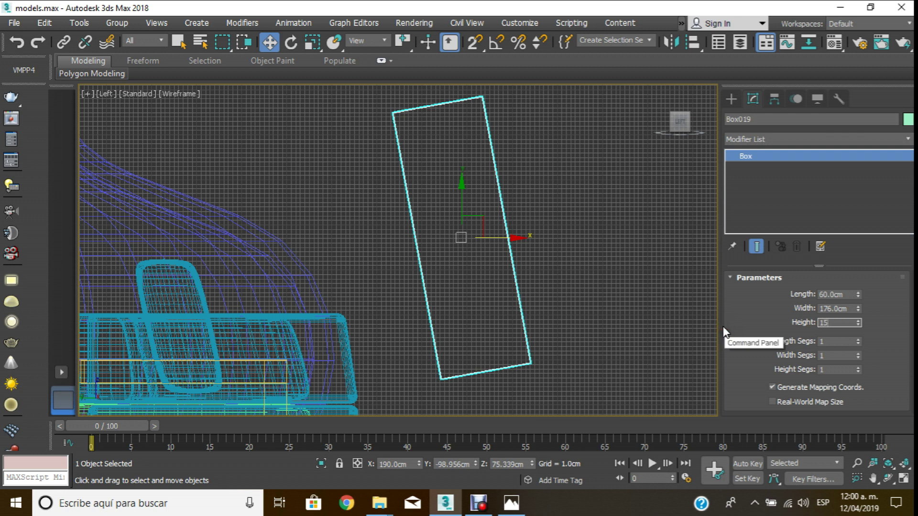
type("5")
key("Return")
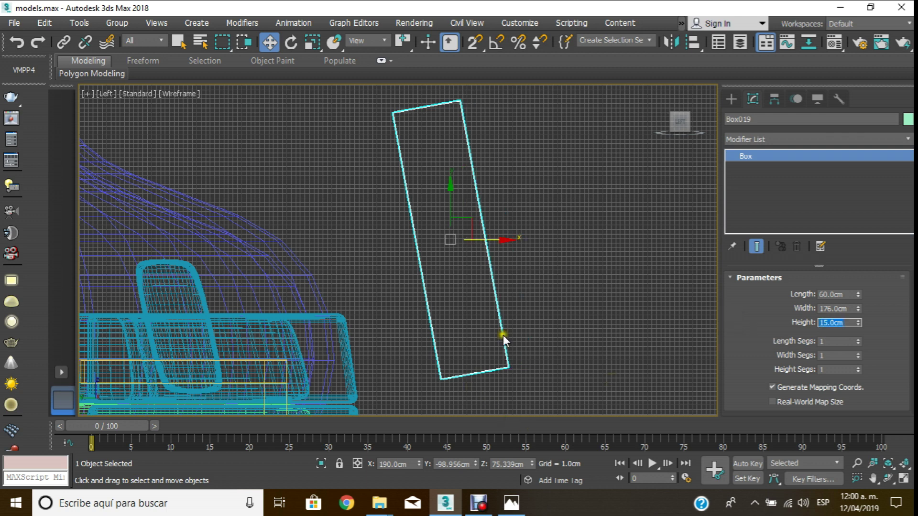
- Convert the panel to Editable Poly and raise its bottom corner vertices to level the base
right_click(503, 330)
mouse_move(545, 465)
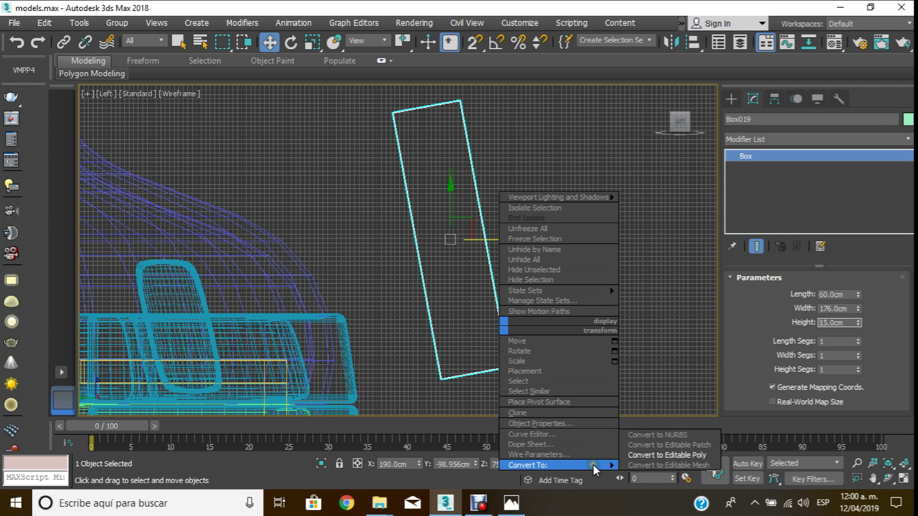
left_click(680, 455)
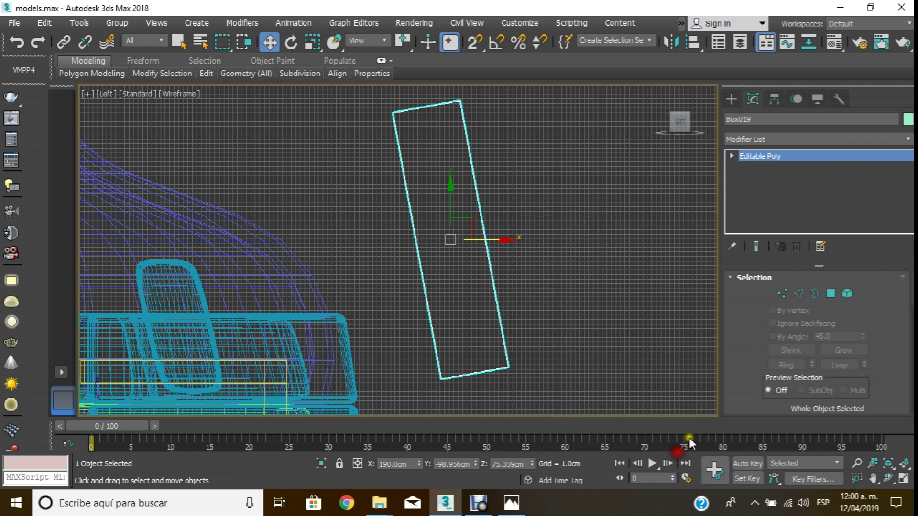
left_click(732, 155)
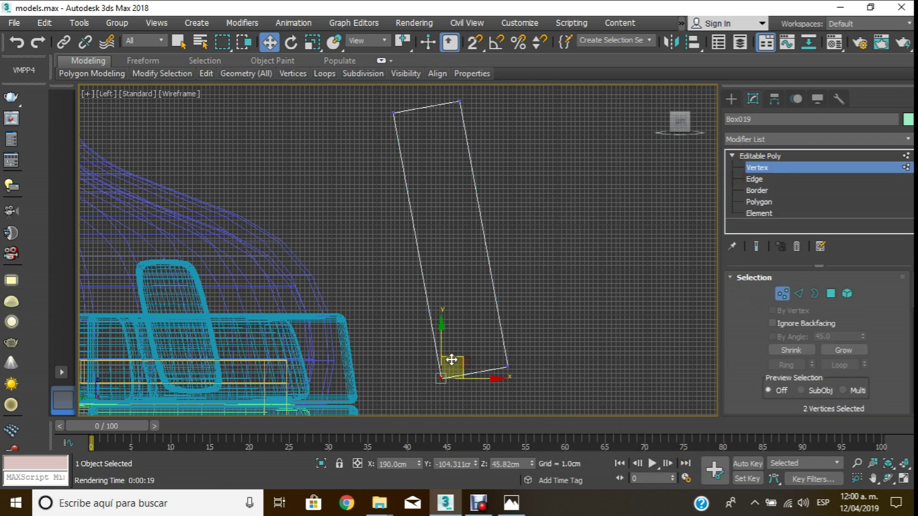
left_click_drag(444, 352, 443, 338)
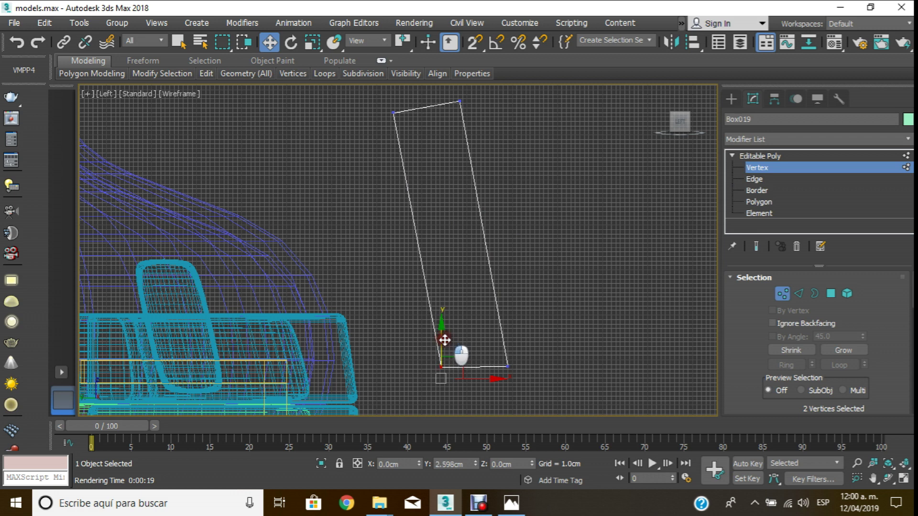
left_click_drag(479, 369, 472, 367)
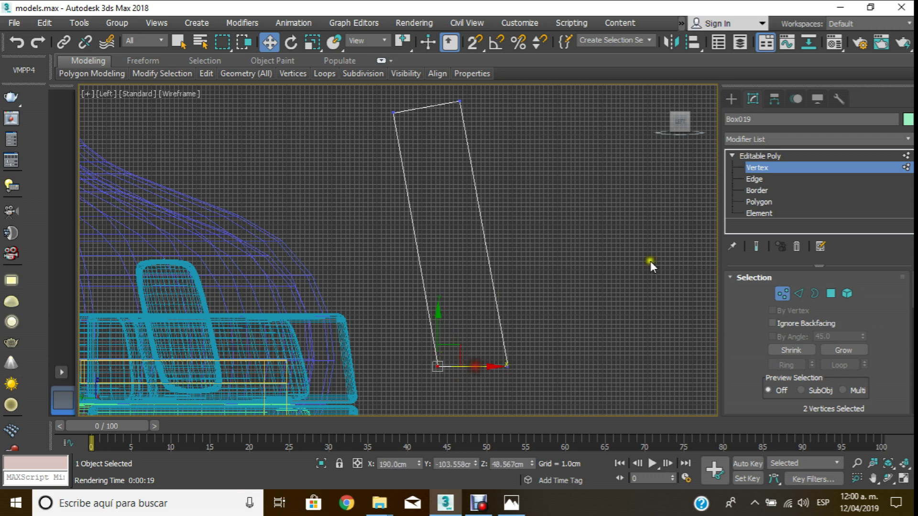
left_click(747, 169)
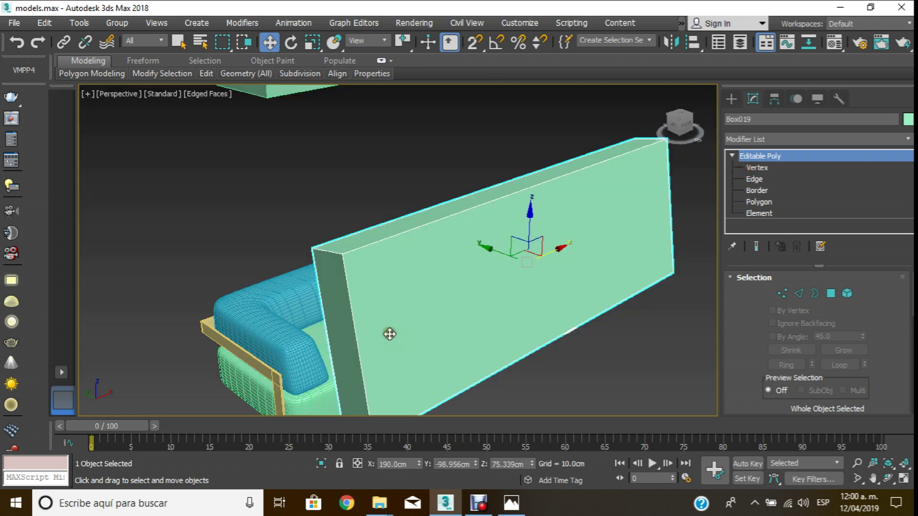
- Orbit the view around to inspect the backrest panel from behind the sofa
scroll(389, 333, "down", 3)
scroll(338, 245, "down", 2)
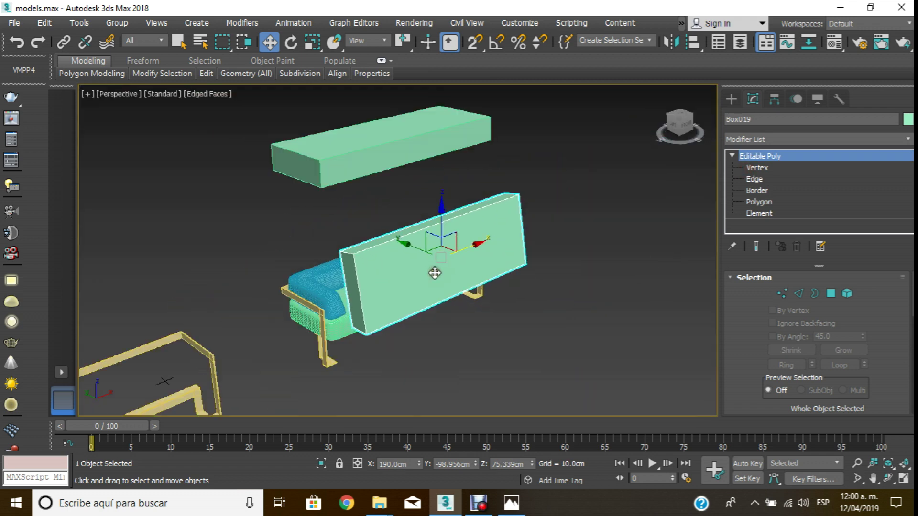
scroll(467, 201, "up", 2)
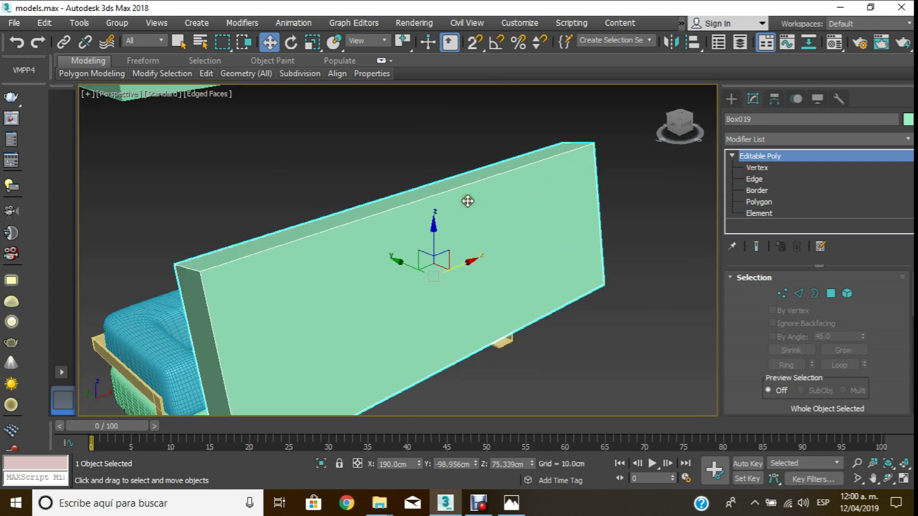
scroll(459, 192, "down", 1)
scroll(431, 168, "down", 3)
scroll(421, 172, "up", 2)
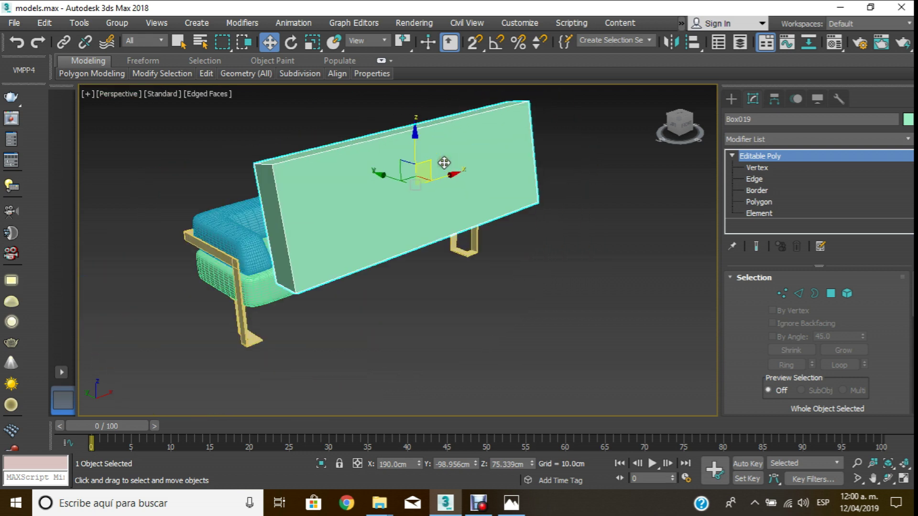
scroll(443, 204, "up", 1)
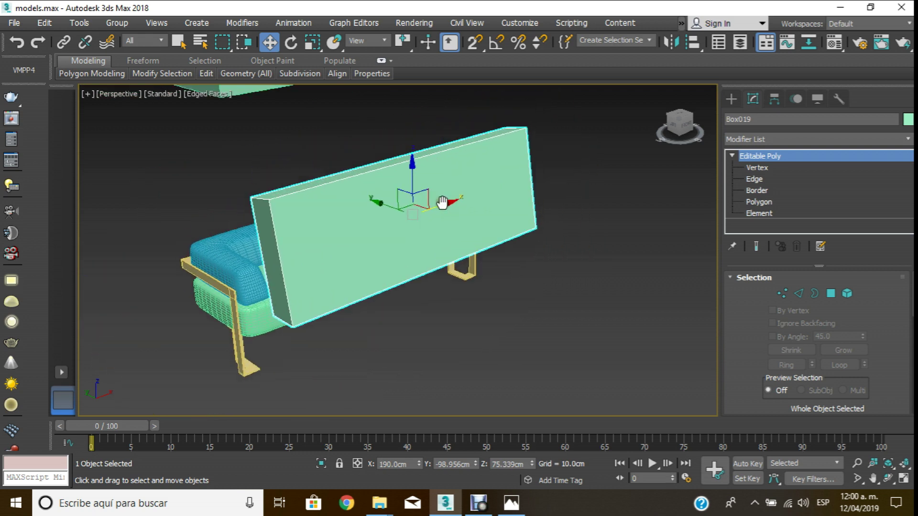
left_click(890, 480)
mouse_move(492, 280)
left_mouse_down()
mouse_move(498, 293)
mouse_move(439, 291)
left_mouse_up()
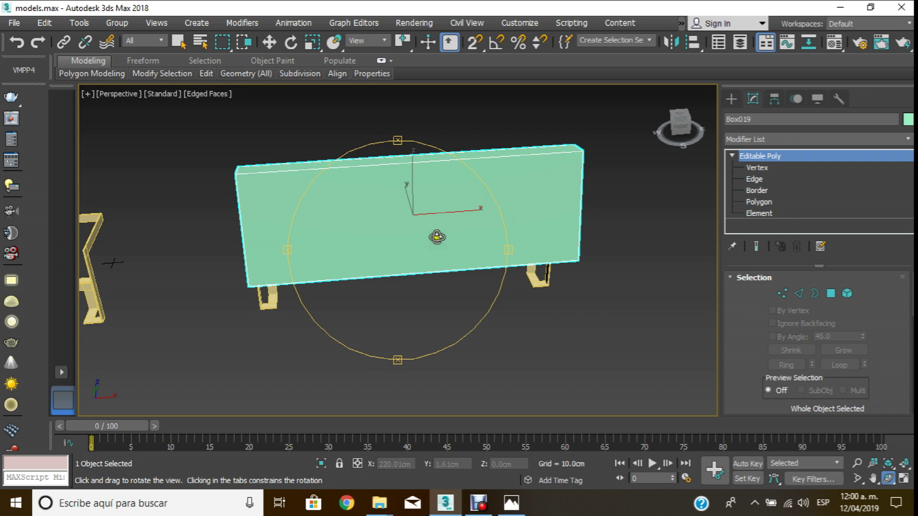
left_click_drag(471, 230, 465, 222)
mouse_move(415, 183)
left_mouse_down()
mouse_move(390, 213)
mouse_move(387, 191)
mouse_move(378, 204)
left_mouse_up()
- Try two width segments on the upper box, undo it, and reselect the backrest panel
left_click(269, 42)
left_click(347, 148)
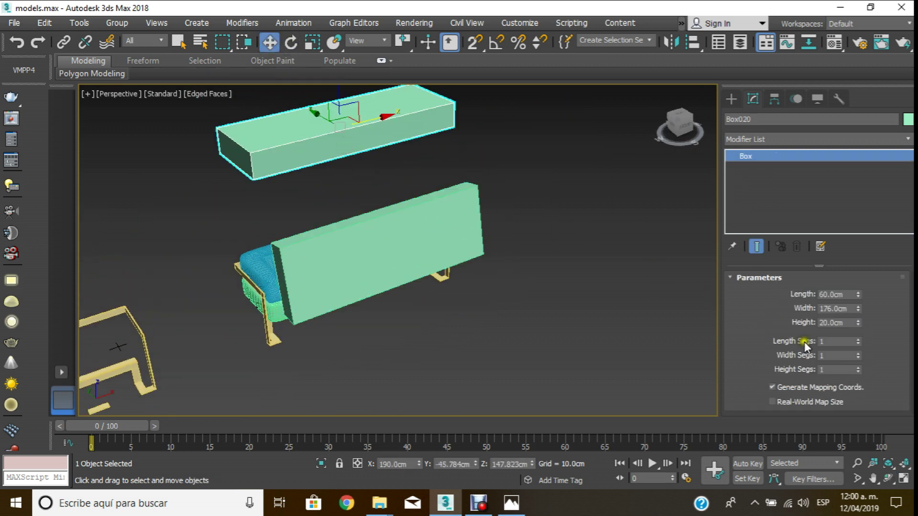
type("2")
key("Return")
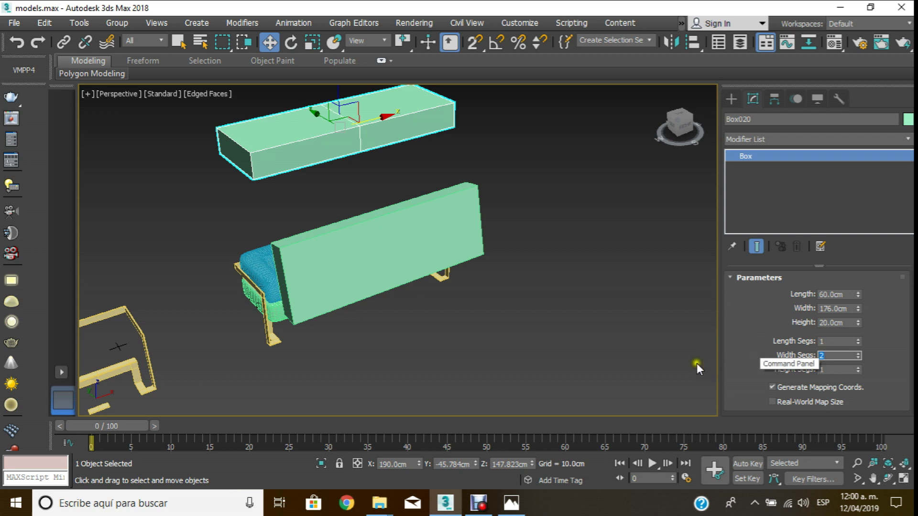
key("ctrl+z")
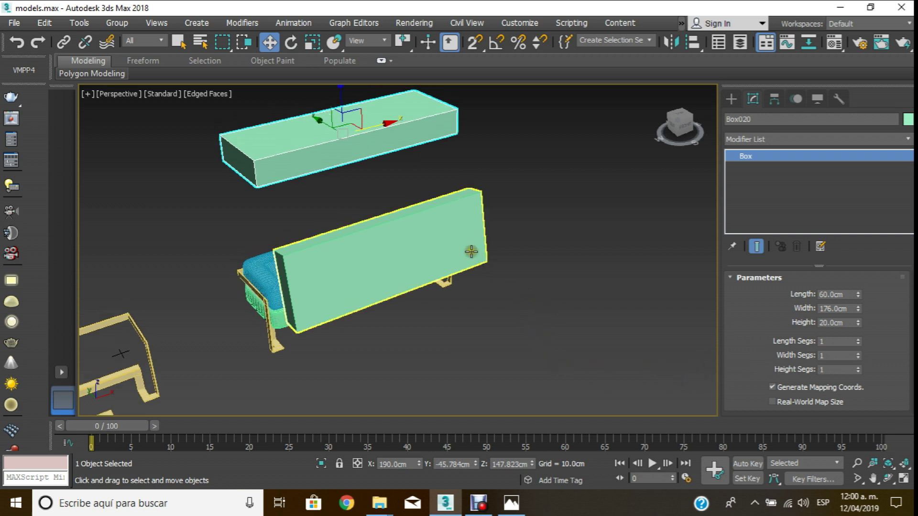
left_click(412, 258)
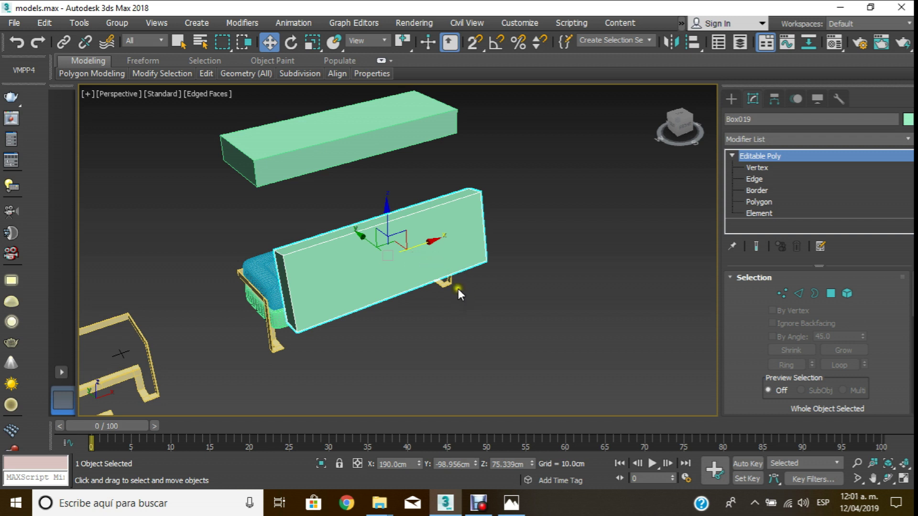
scroll(442, 249, "up", 2)
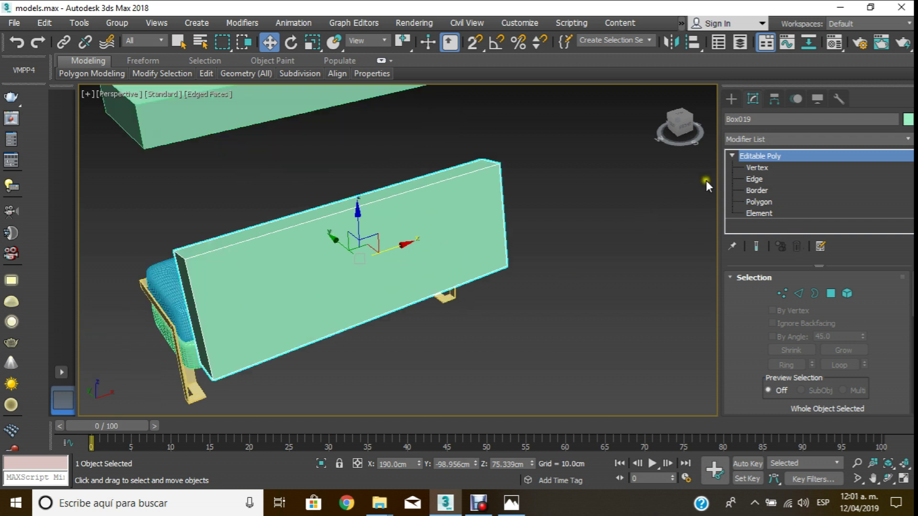
- Select the panel's four long edges in Edge mode, orbiting to reach each one
left_click(753, 179)
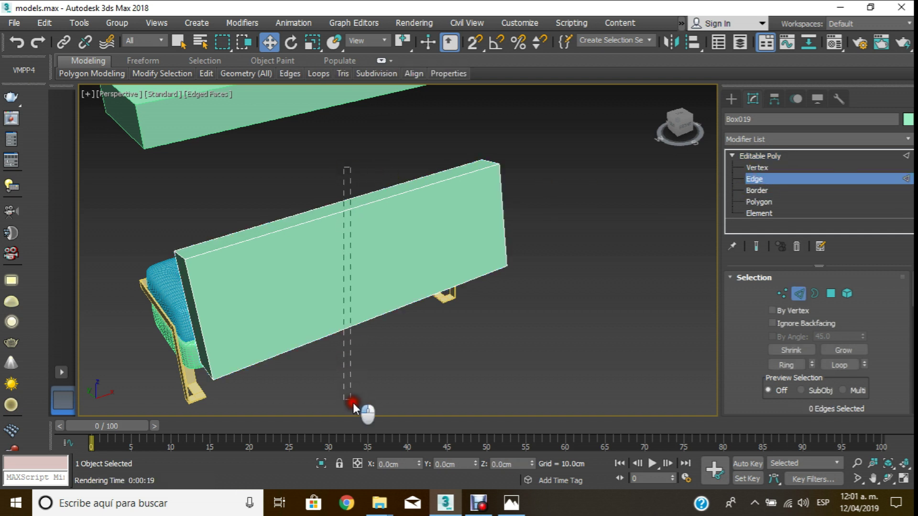
left_click(377, 314)
left_click(337, 210, "ctrl")
left_click(340, 200, "ctrl")
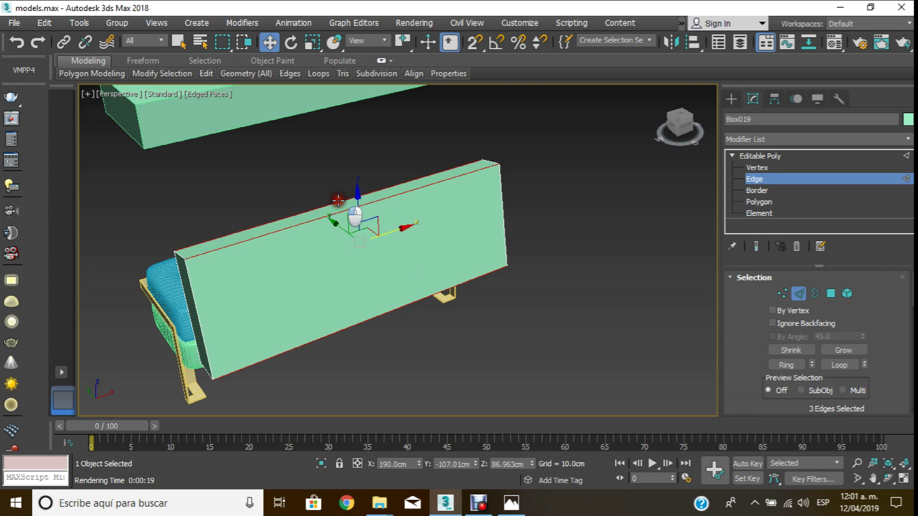
left_click(888, 478)
left_click_drag(426, 214, 336, 130)
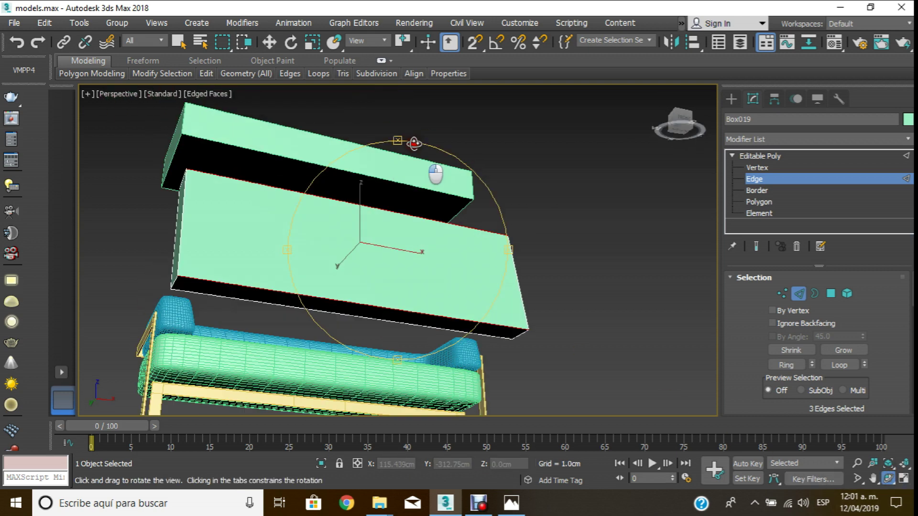
left_click(269, 42)
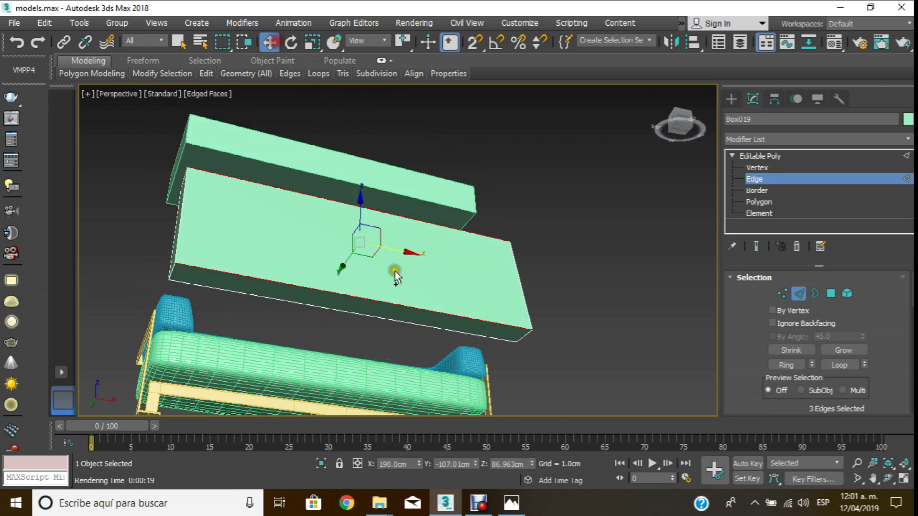
left_click(402, 322, "ctrl")
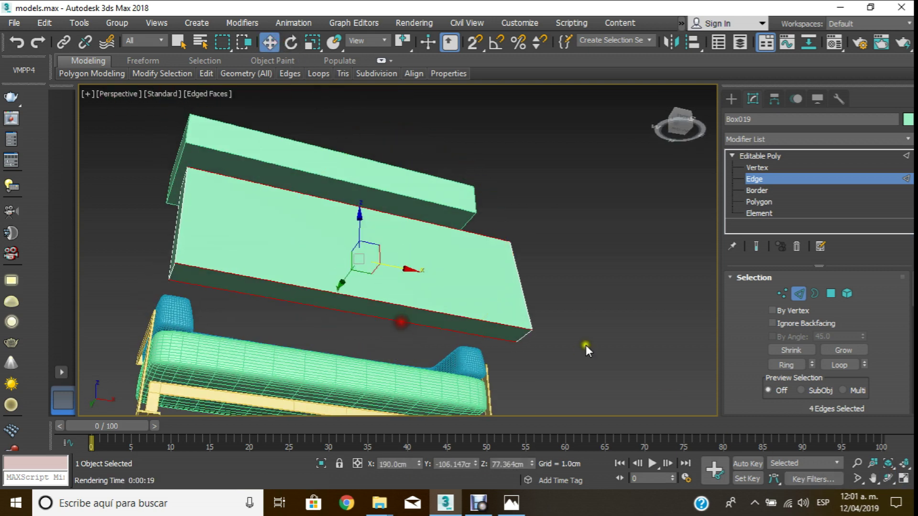
left_click(888, 480)
left_click_drag(377, 211, 416, 320)
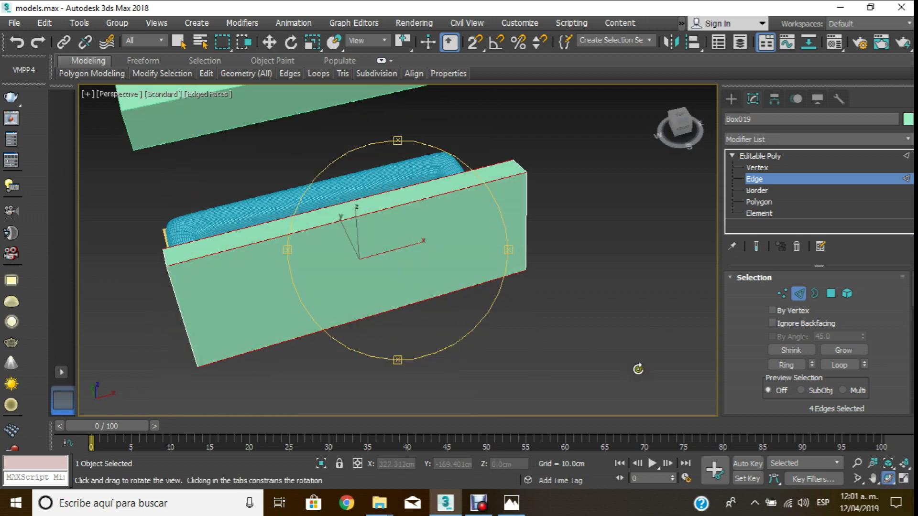
- Connect the selected edges with 1 segment and switch to the Front view
left_click_drag(741, 383, 755, 252)
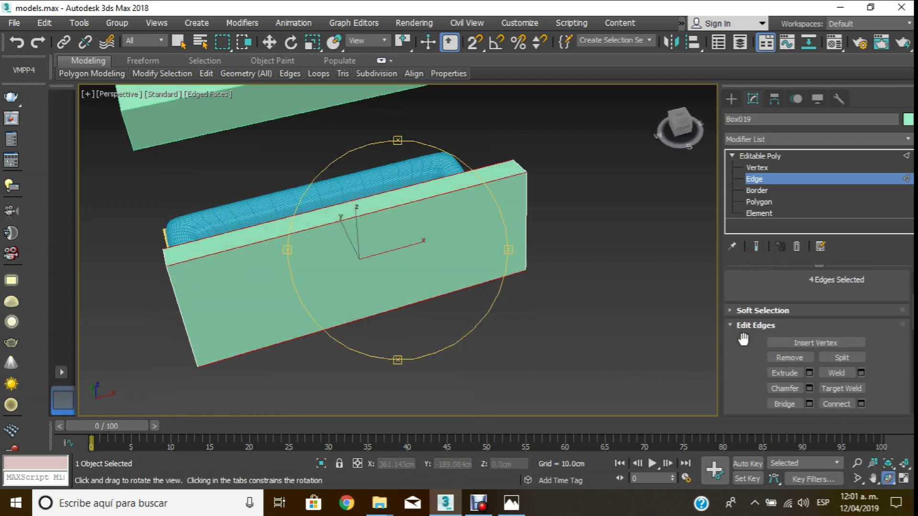
left_click(860, 404)
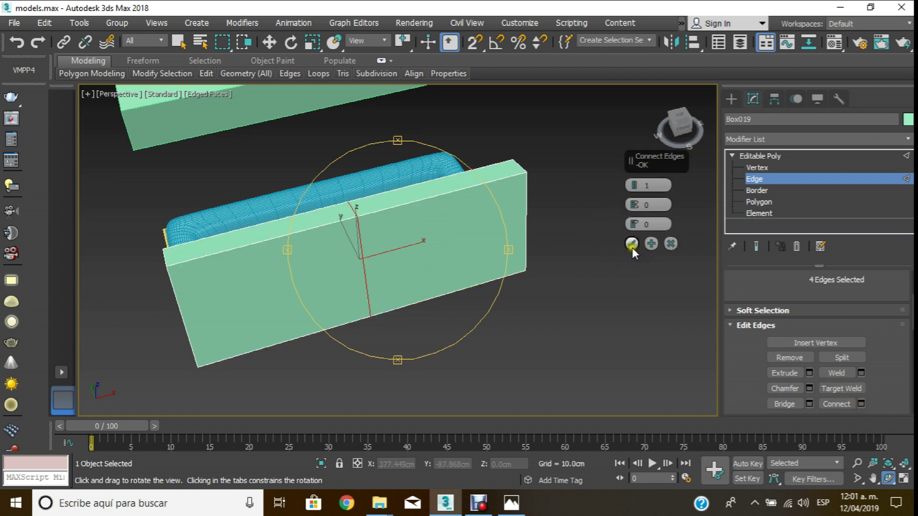
left_click(632, 244)
mouse_move(426, 248)
left_mouse_down()
mouse_move(422, 257)
mouse_move(561, 208)
left_mouse_up()
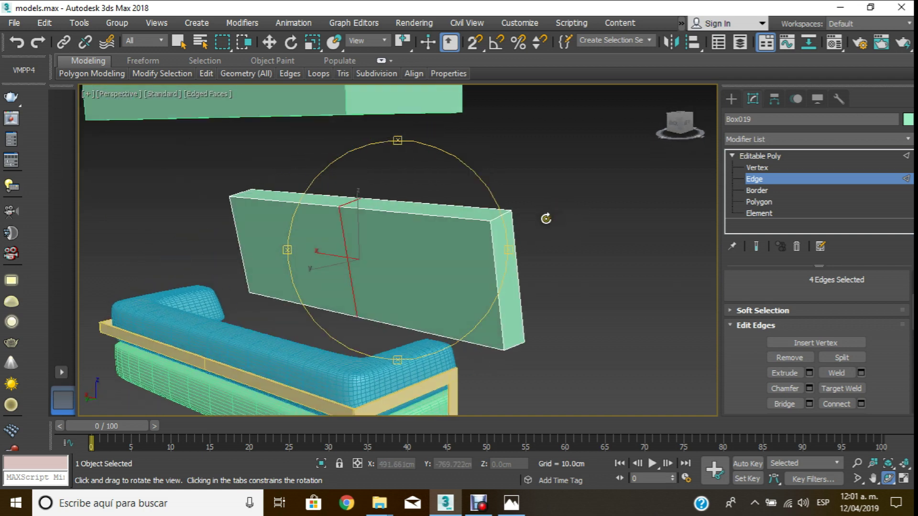
key("f")
scroll(389, 266, "down", 3)
- Shorten the panel by moving its left-end and right-end vertices inward
scroll(375, 180, "up", 3)
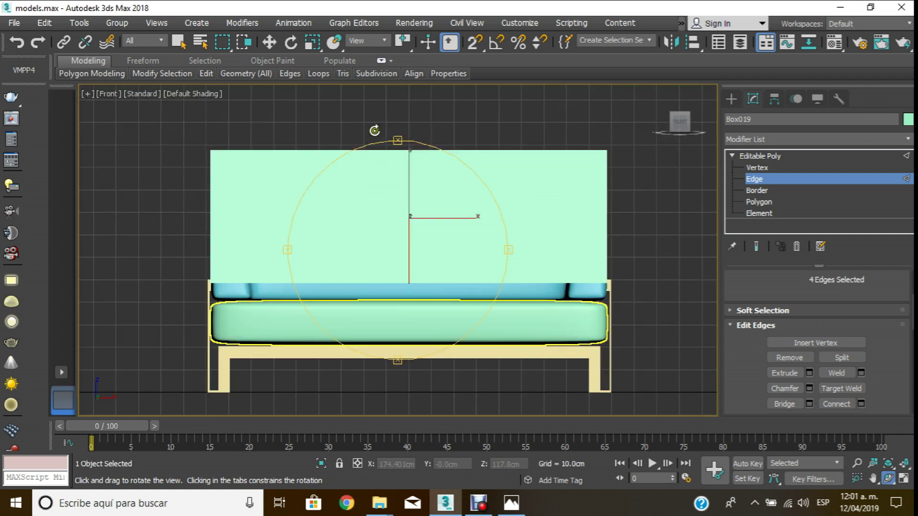
left_click(274, 38)
left_click(753, 167)
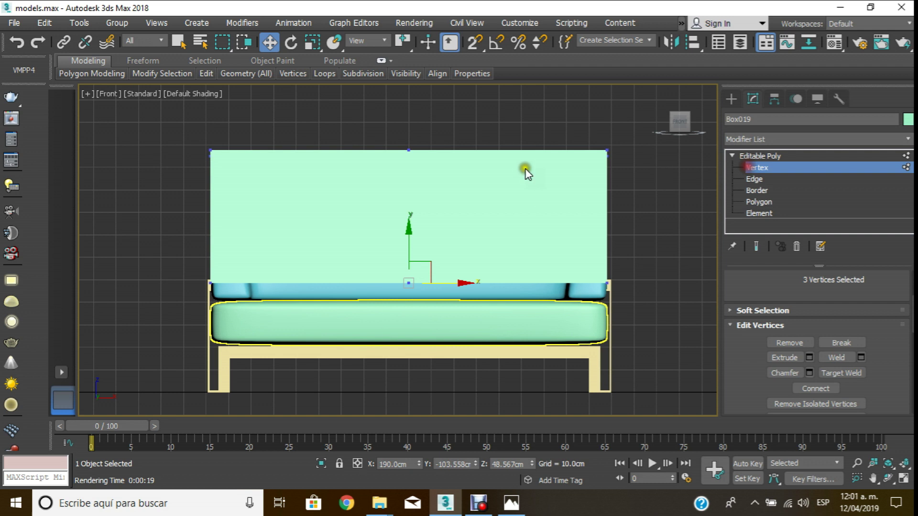
left_click_drag(188, 139, 310, 334)
scroll(245, 230, "up", 2)
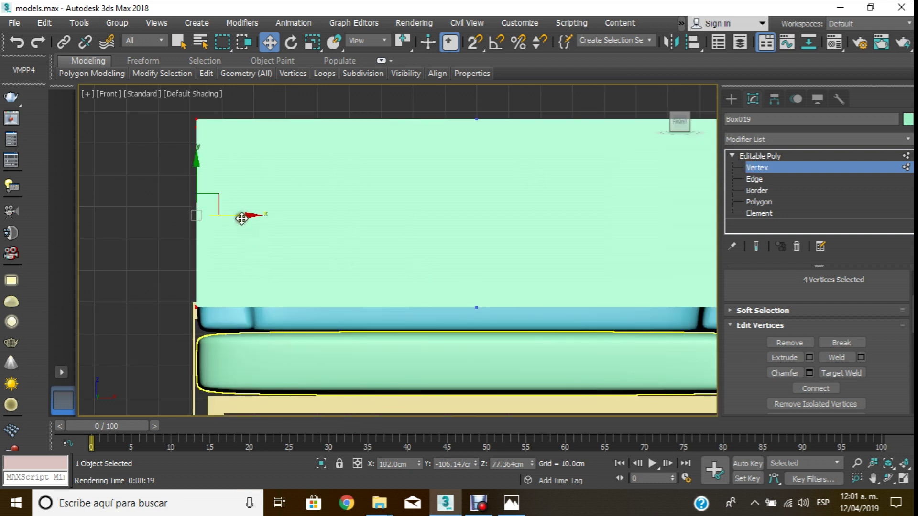
left_click_drag(242, 219, 302, 216)
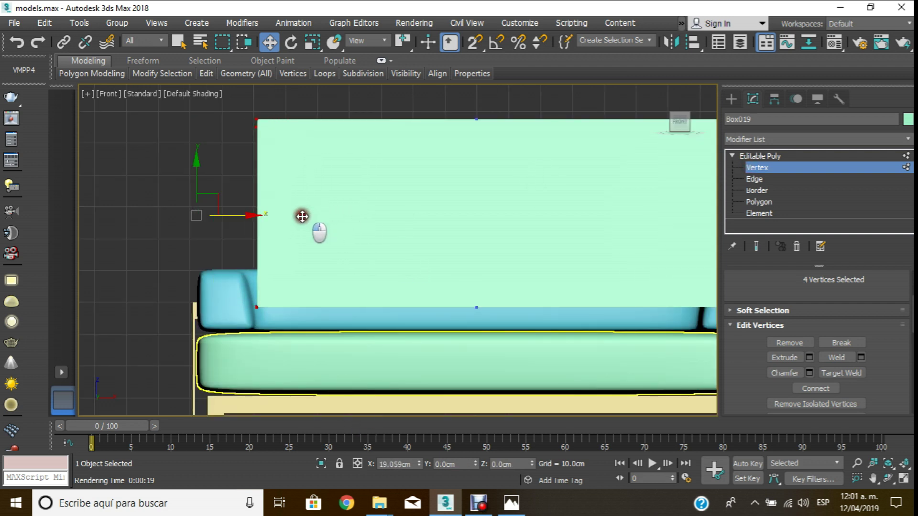
middle_click_drag(303, 217, 143, 230)
left_click_drag(443, 117, 683, 375)
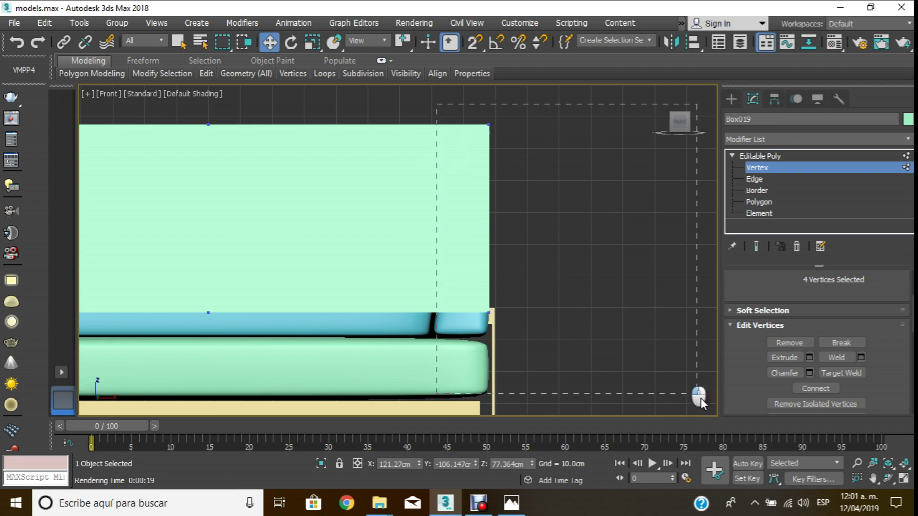
left_click_drag(525, 231, 465, 231)
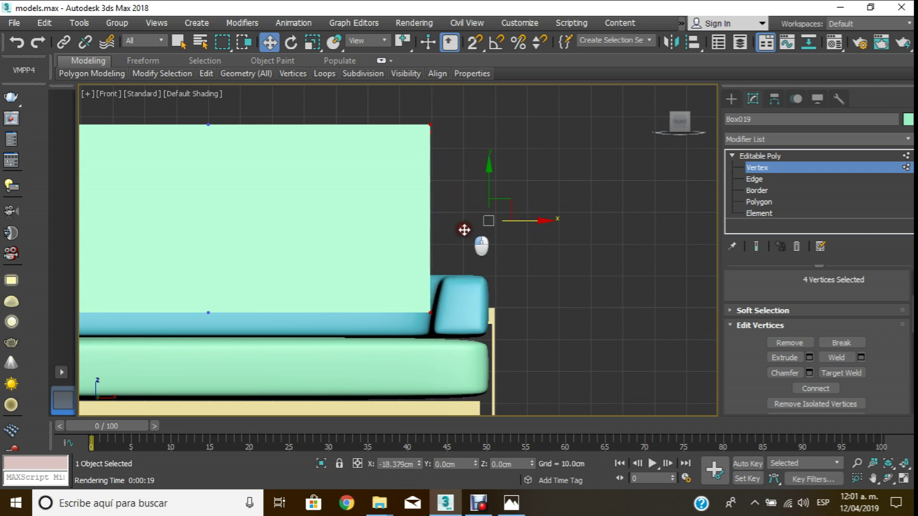
- Lower and adjust the whole panel to sit behind the seat
left_click(759, 168)
scroll(557, 225, "down", 3)
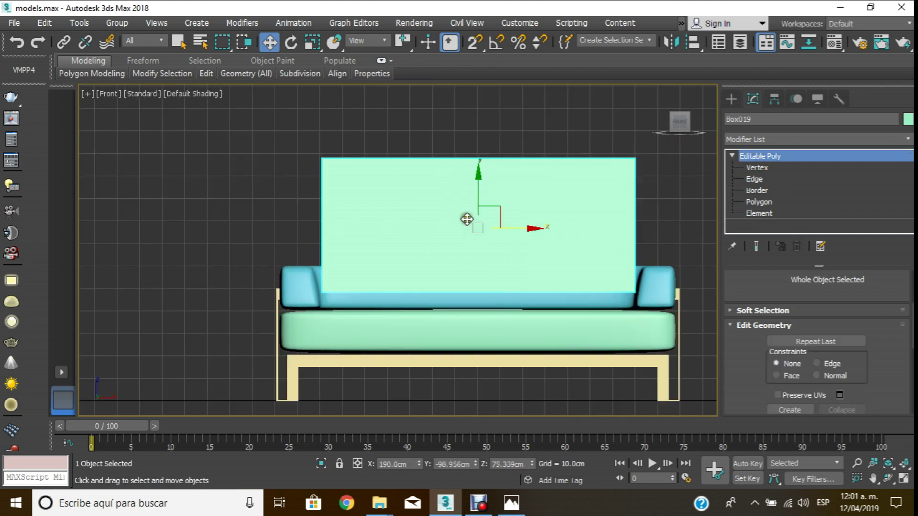
left_click_drag(475, 197, 492, 215)
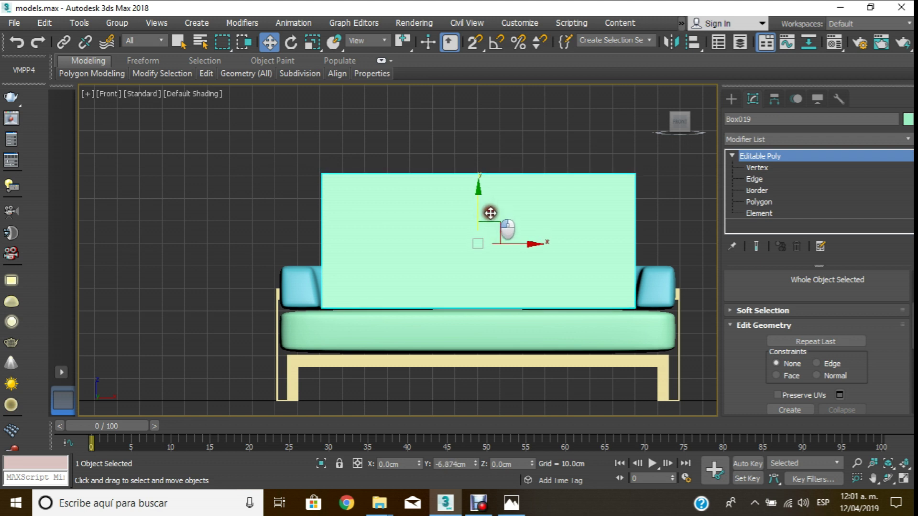
mouse_move(492, 214)
left_mouse_down()
mouse_move(507, 153)
mouse_move(501, 211)
left_mouse_up()
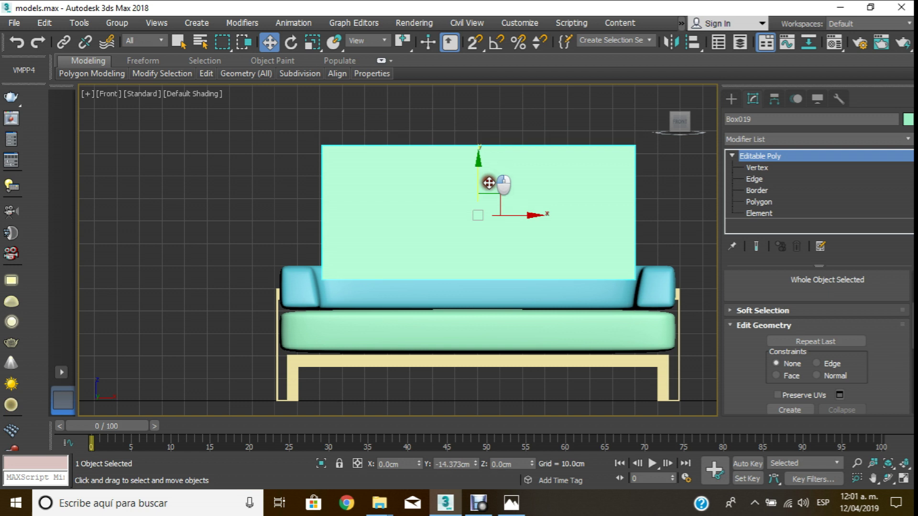
- Scale the top-left and top-right corner vertices outward on X to taper the panel
left_click(757, 167)
left_click_drag(284, 159, 389, 213)
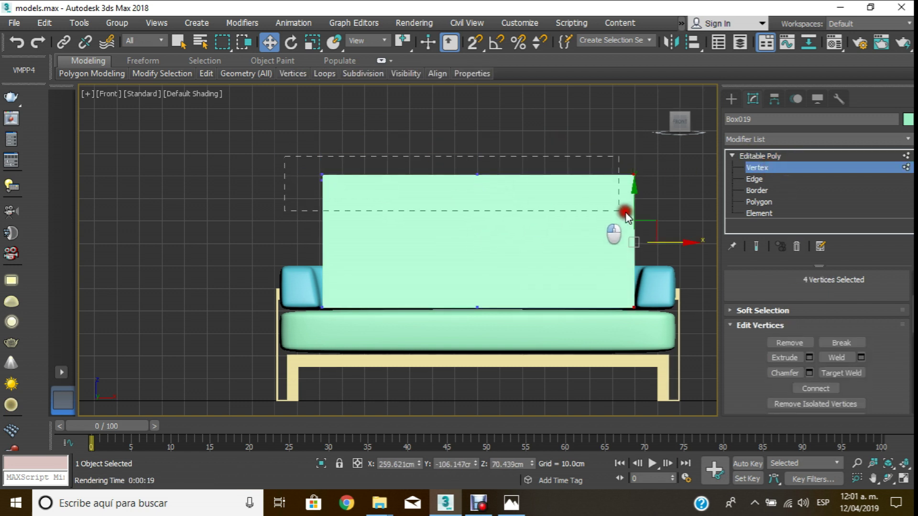
left_click_drag(594, 144, 677, 213, "ctrl")
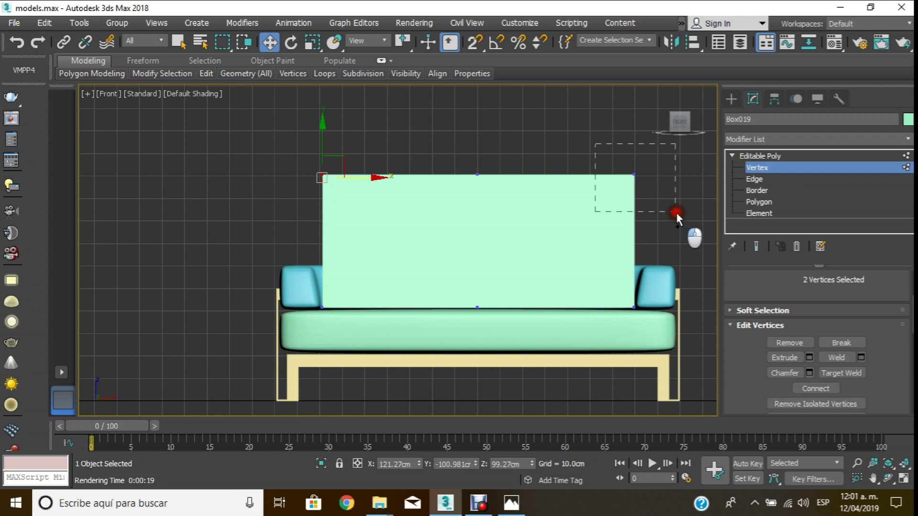
left_click(312, 39)
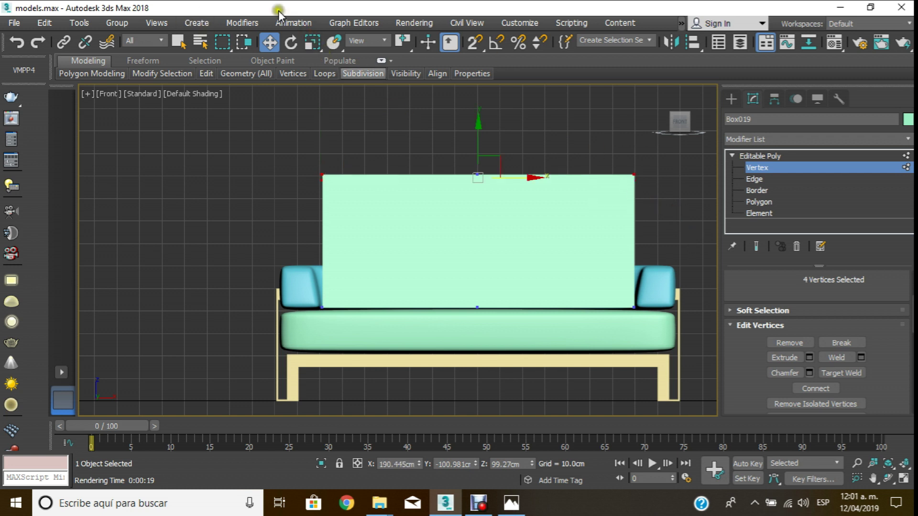
left_click_drag(538, 182, 548, 182)
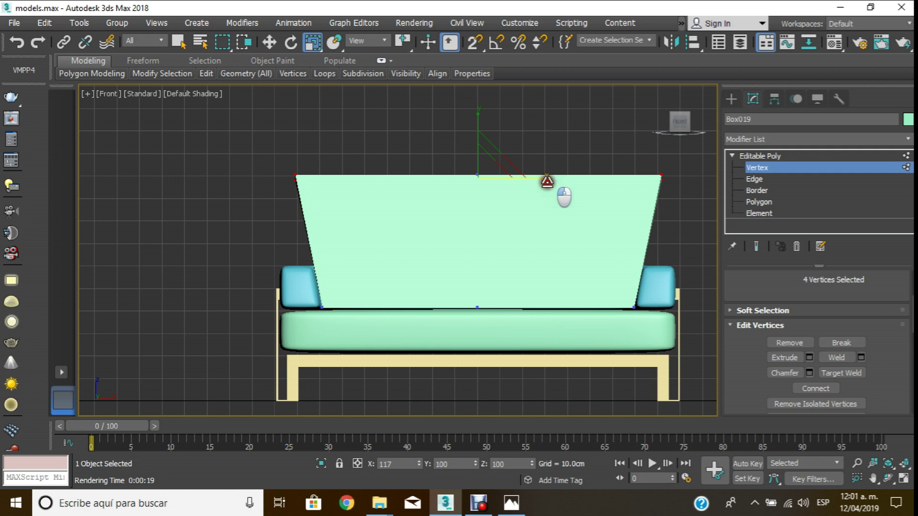
- Recentre on the sofa, try and undo a peaked top, then select the top vertex row
left_click(270, 42)
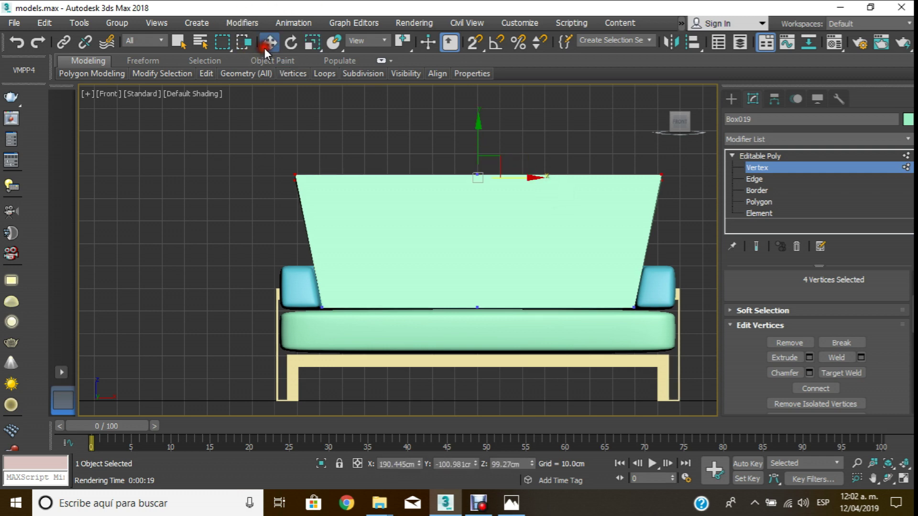
scroll(466, 147, "down", 5)
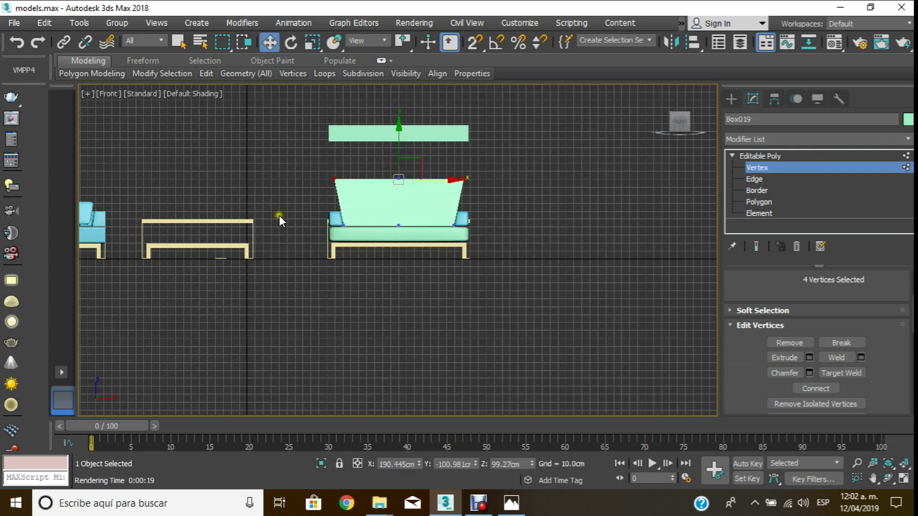
scroll(277, 217, "up", 2)
middle_click_drag(277, 217, 494, 220)
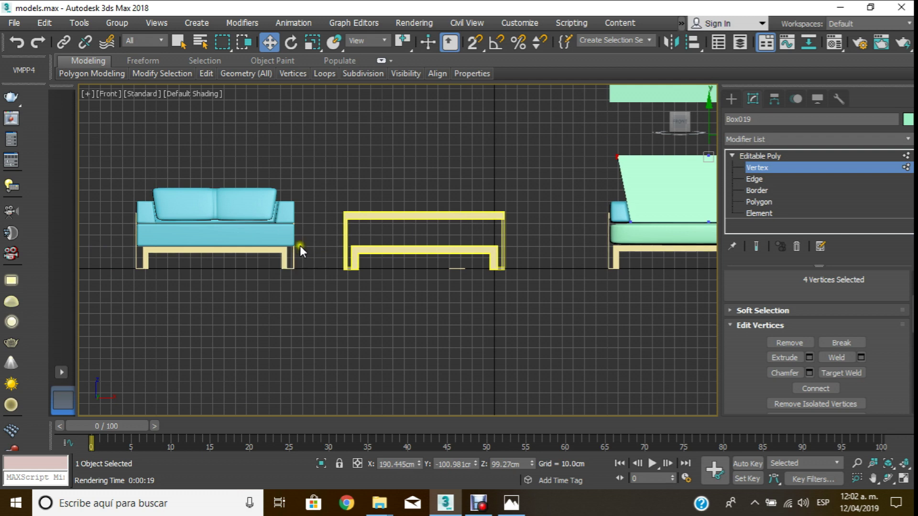
middle_click_drag(313, 206, 137, 242)
scroll(387, 203, "up", 2)
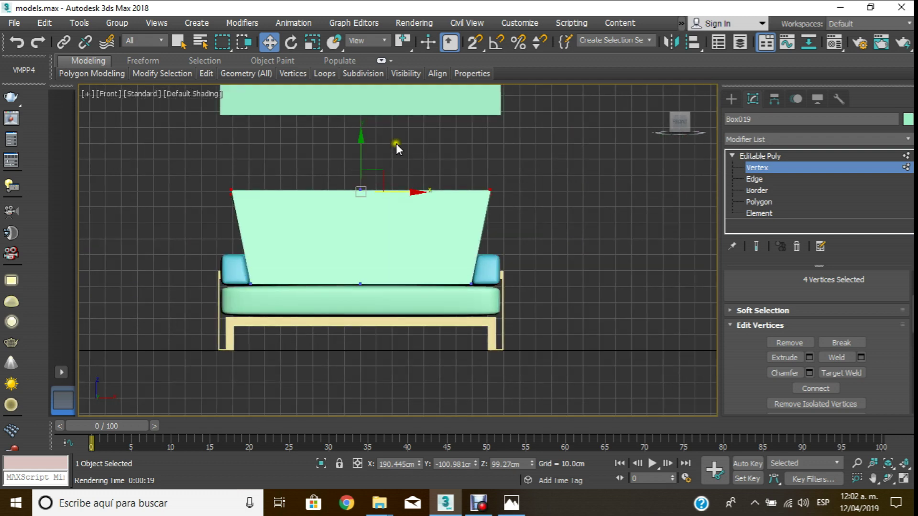
left_click_drag(361, 156, 388, 206)
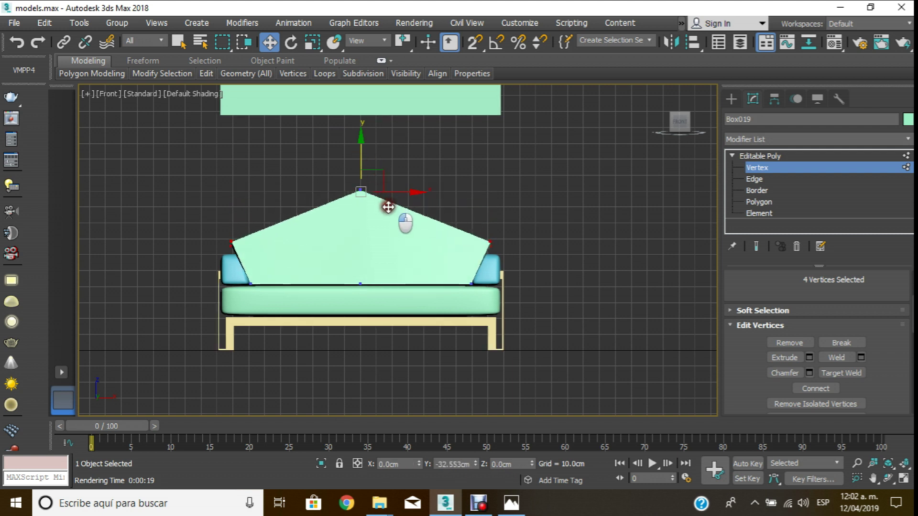
key("ctrl+z")
left_click_drag(186, 159, 524, 210)
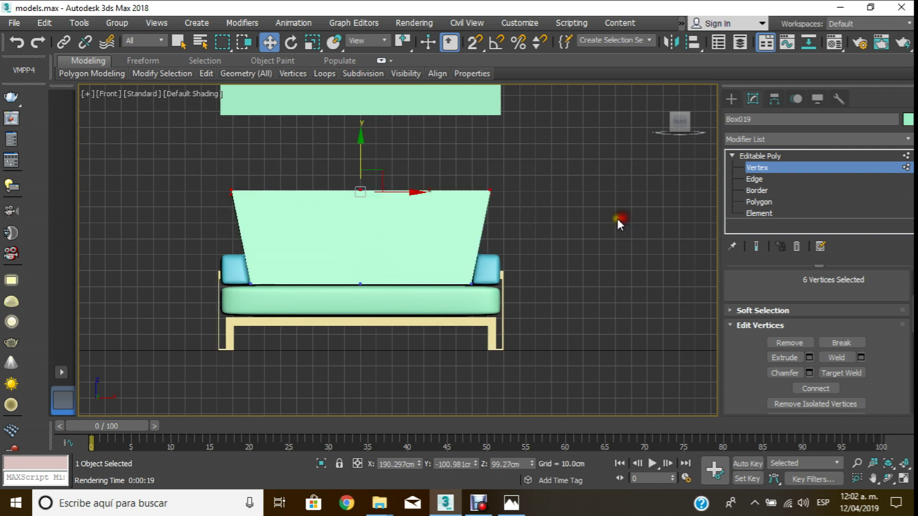
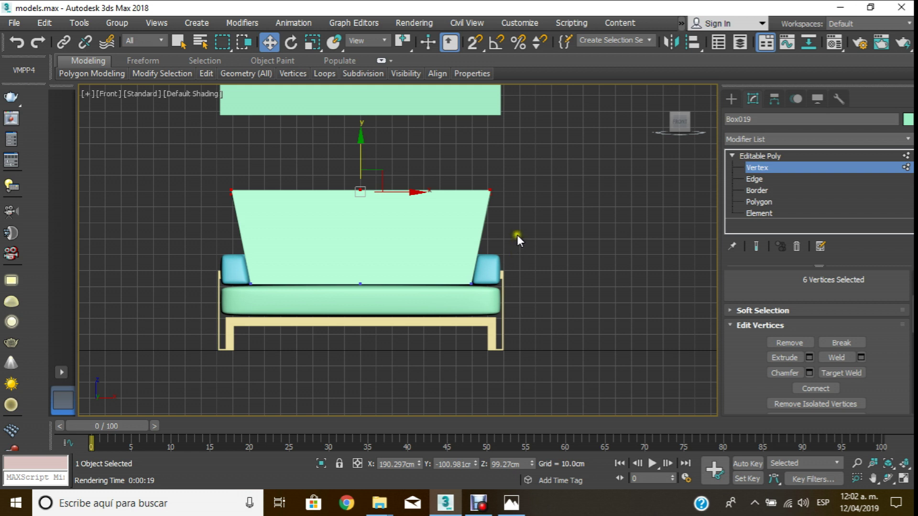
- Drag the green box's top vertices down in the Front view toward the sofa seat
left_click_drag(359, 162, 383, 200)
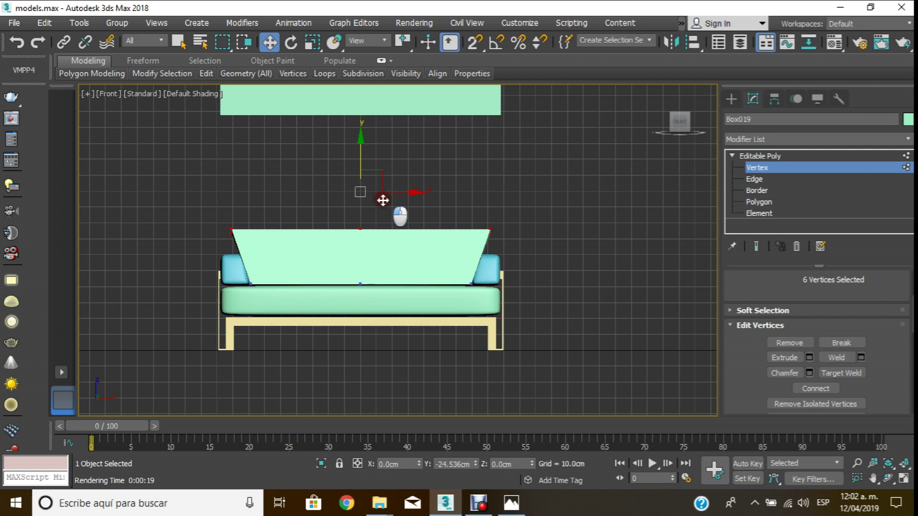
left_click_drag(383, 200, 383, 200)
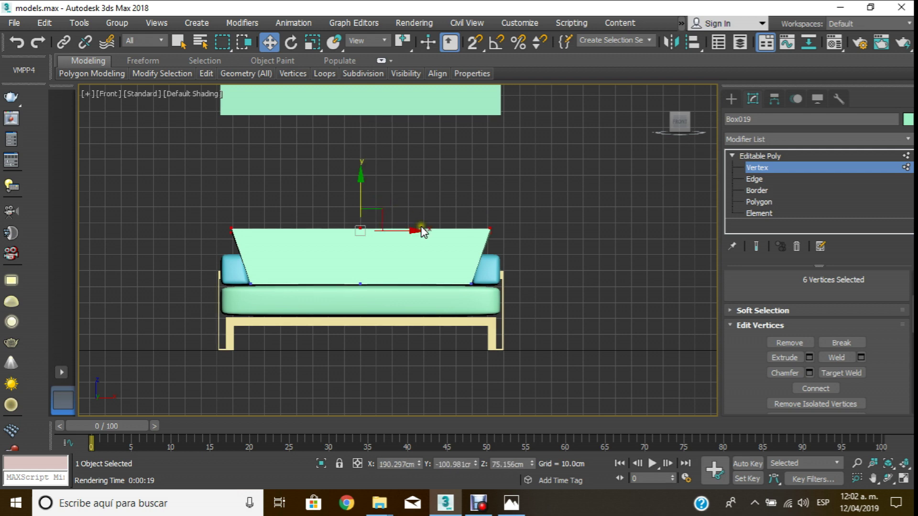
key("p")
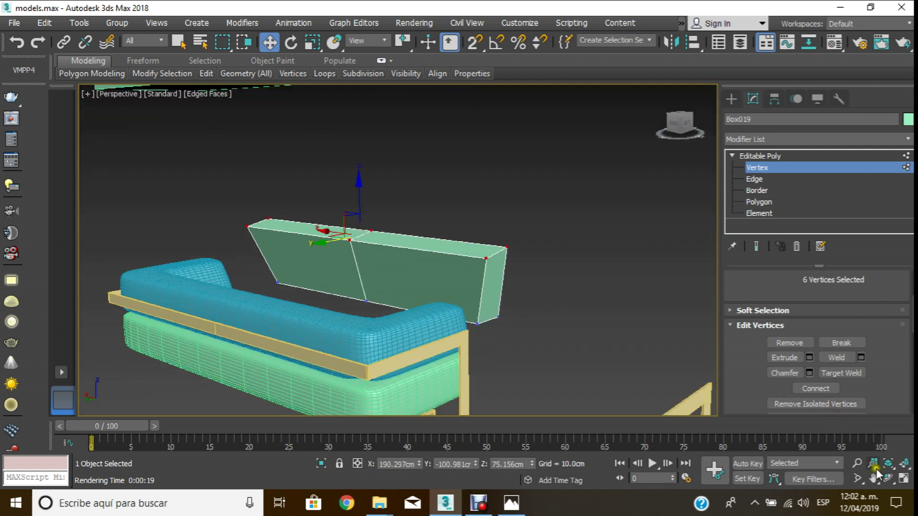
- Orbit the Perspective view close to the box, deselect vertices and switch to Edge level
left_click(888, 478)
left_click_drag(445, 299, 361, 273)
right_click(361, 272)
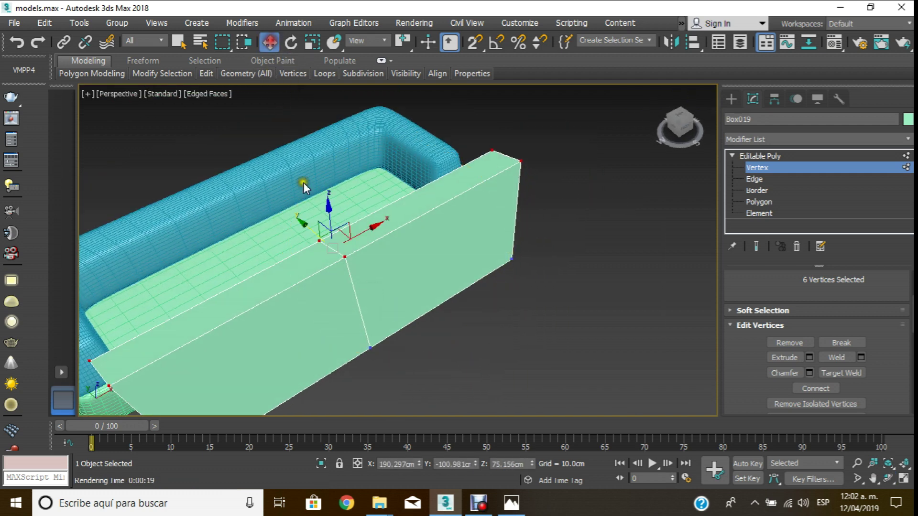
left_click(422, 355)
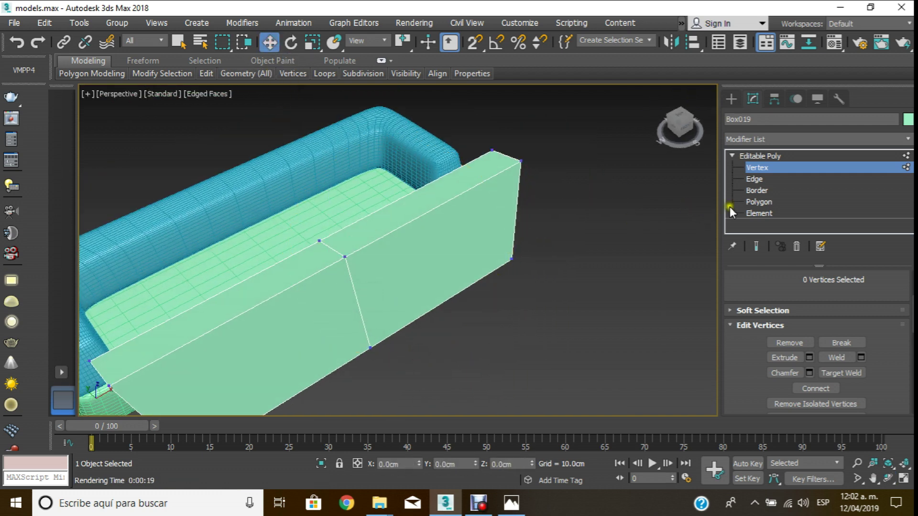
left_click(758, 179)
- Select the vertical edge loop around the box's middle and chamfer it by 0.5 cm
double_click(353, 286)
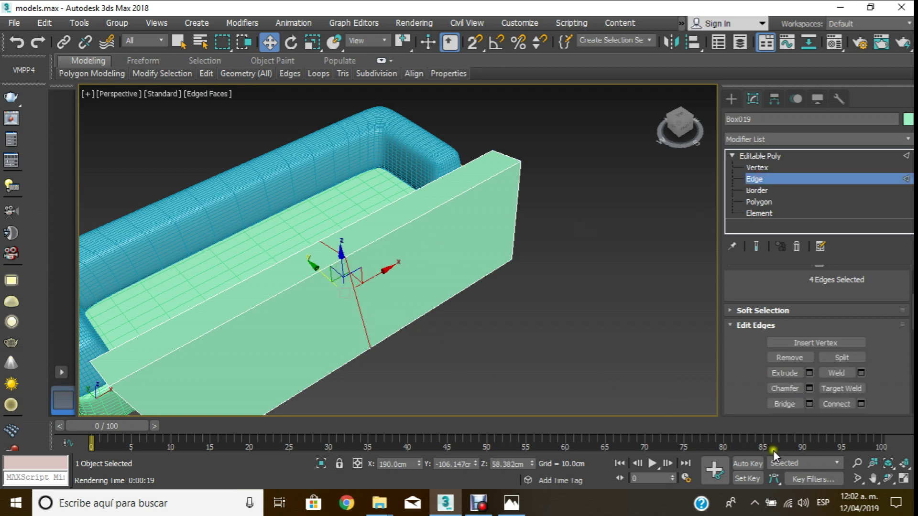
left_click(888, 478)
mouse_move(392, 277)
left_mouse_down()
mouse_move(389, 256)
mouse_move(544, 215)
mouse_move(404, 222)
mouse_move(323, 240)
left_mouse_up()
left_click(808, 388)
mouse_move(605, 322)
left_mouse_down()
mouse_move(419, 272)
mouse_move(459, 257)
left_mouse_up()
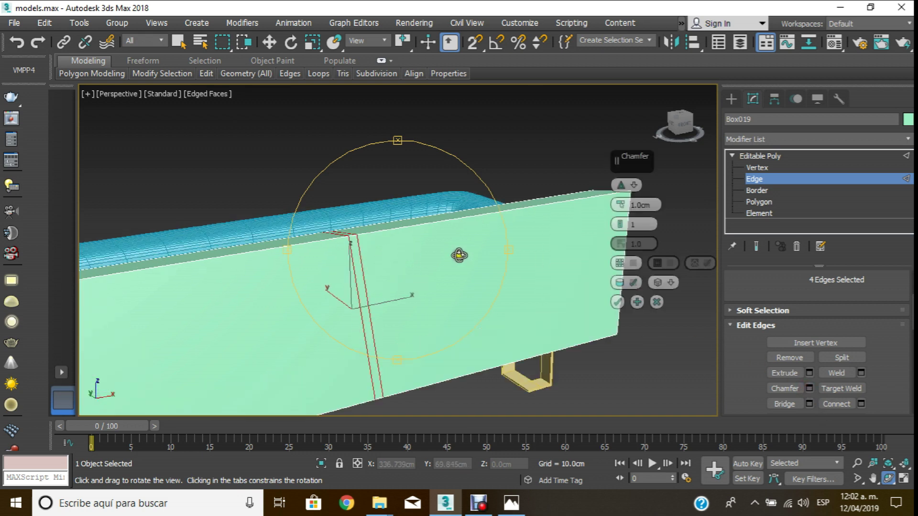
left_click(658, 206)
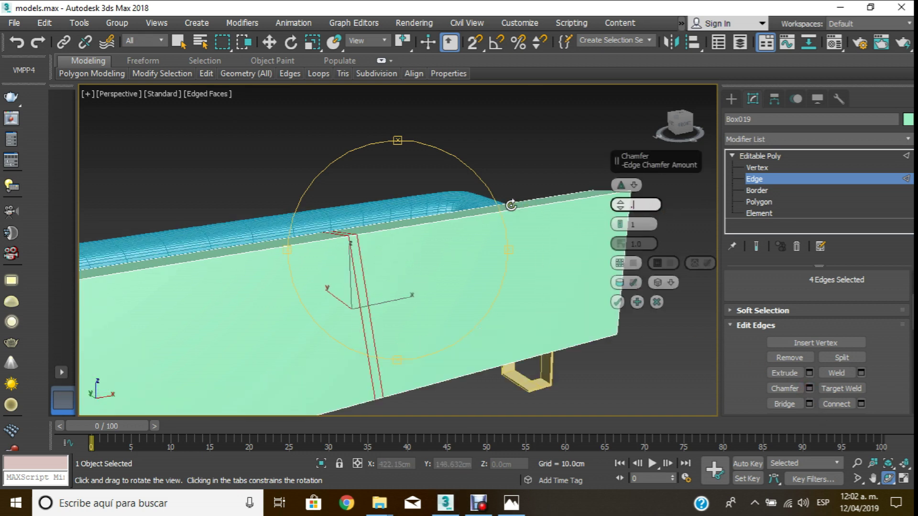
type(".5")
key("Return")
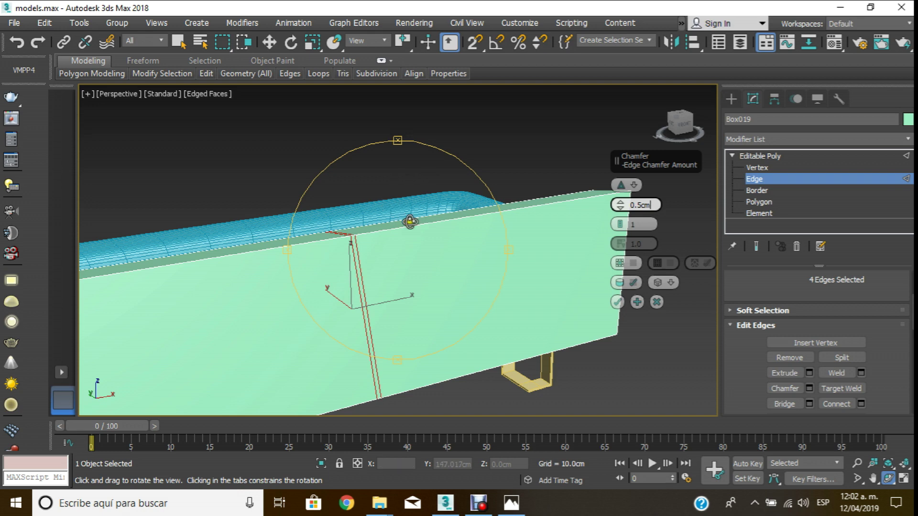
left_click(618, 302)
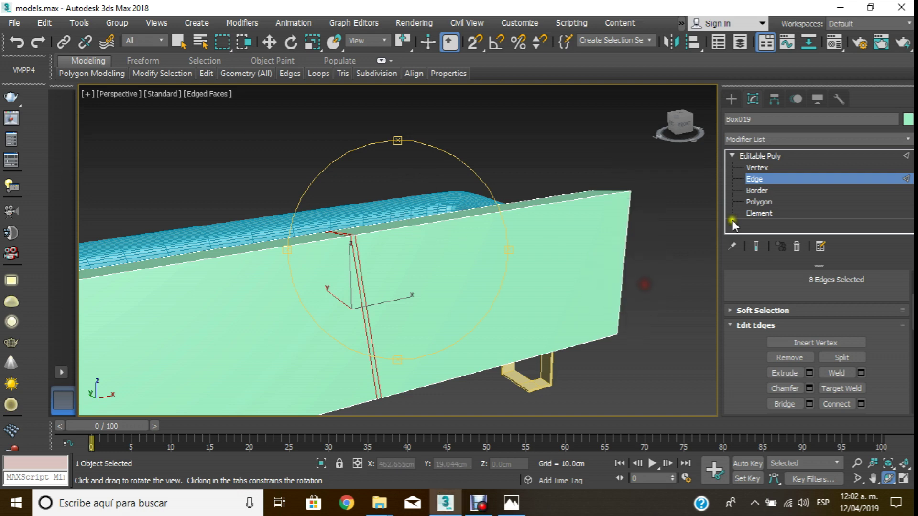
left_click(759, 202)
scroll(344, 244, "up", 3)
- Select the four thin chamfer-strip polygons on the green box
scroll(365, 225, "up", 2)
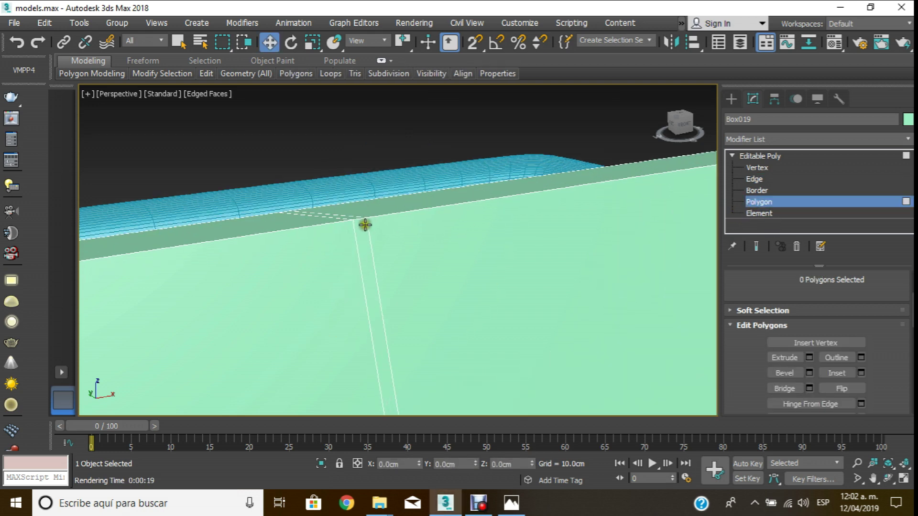
left_click(365, 225)
mouse_move(365, 225)
middle_mouse_down("alt")
mouse_move(413, 342)
mouse_move(416, 225)
middle_mouse_up("alt")
left_click(411, 339)
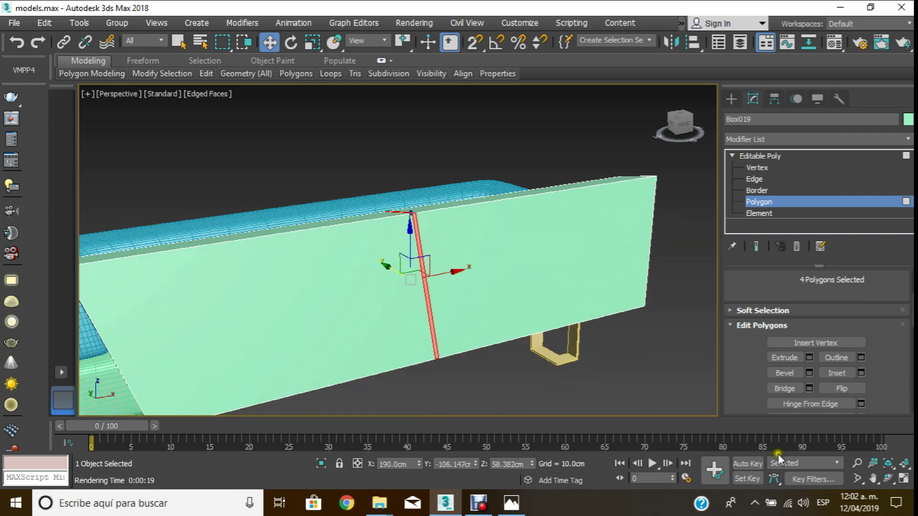
left_click(888, 478)
left_click_drag(321, 211, 318, 256)
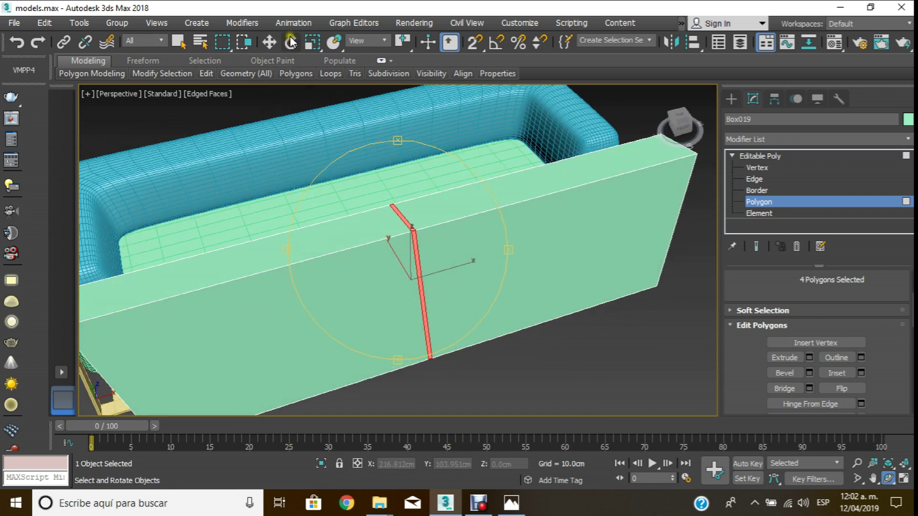
left_click(267, 43)
- Extrude the strip polygons by -5 cm along Local Normal
left_click(809, 357)
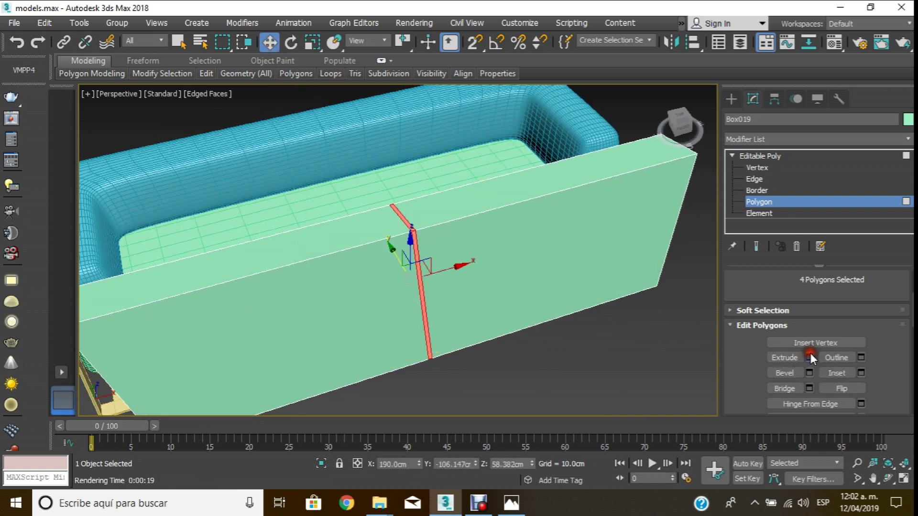
left_click_drag(665, 207, 550, 205)
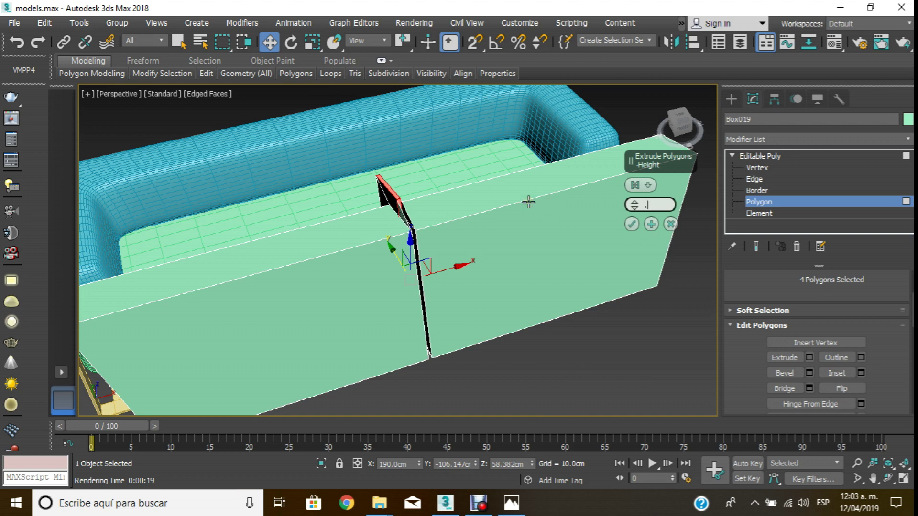
type("5")
key("Return")
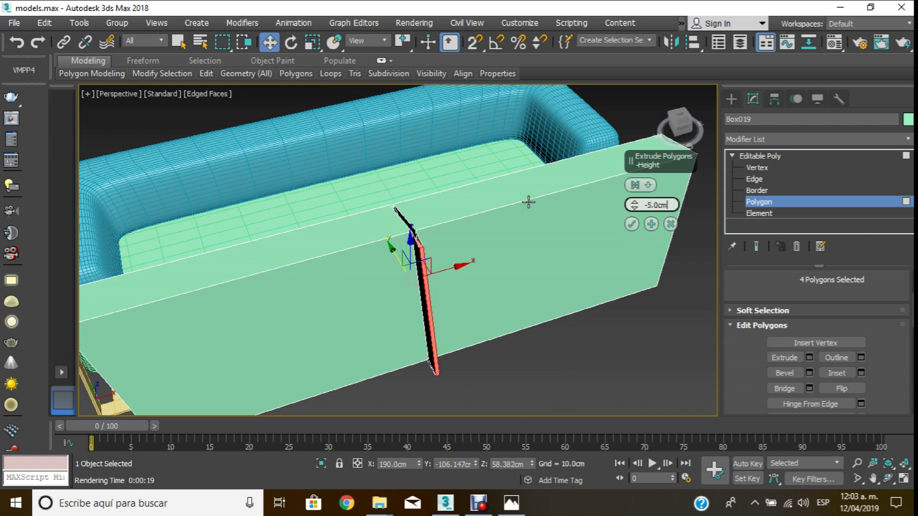
left_click(648, 185)
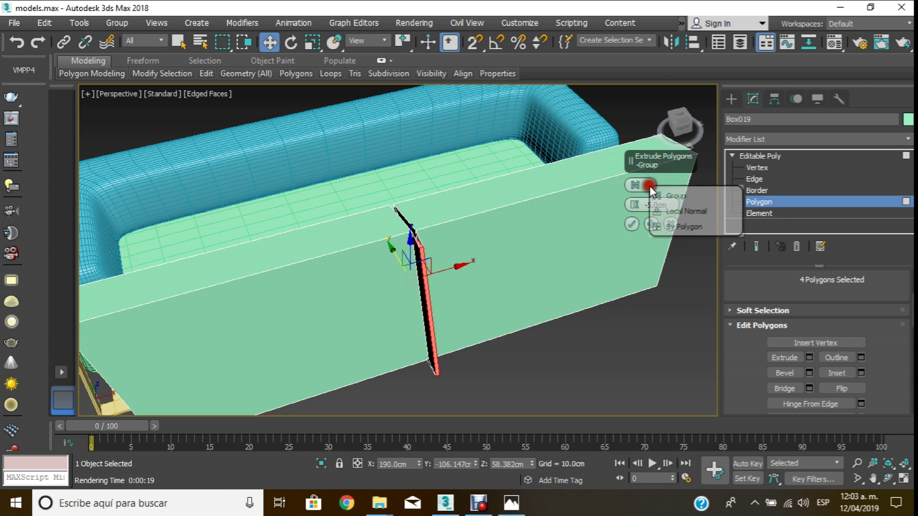
left_click(675, 218)
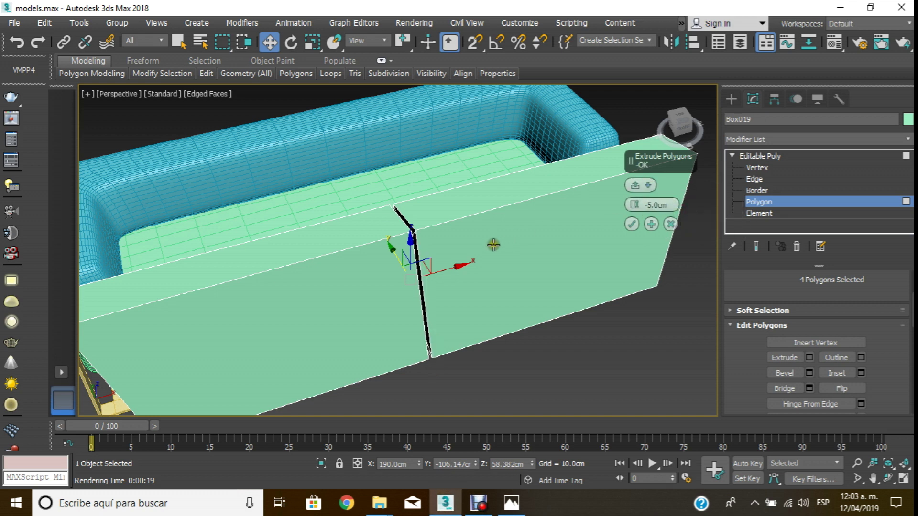
left_click(632, 224)
mouse_move(634, 225)
middle_mouse_down("alt")
mouse_move(502, 207)
mouse_move(650, 196)
middle_mouse_up("alt")
left_click(760, 205)
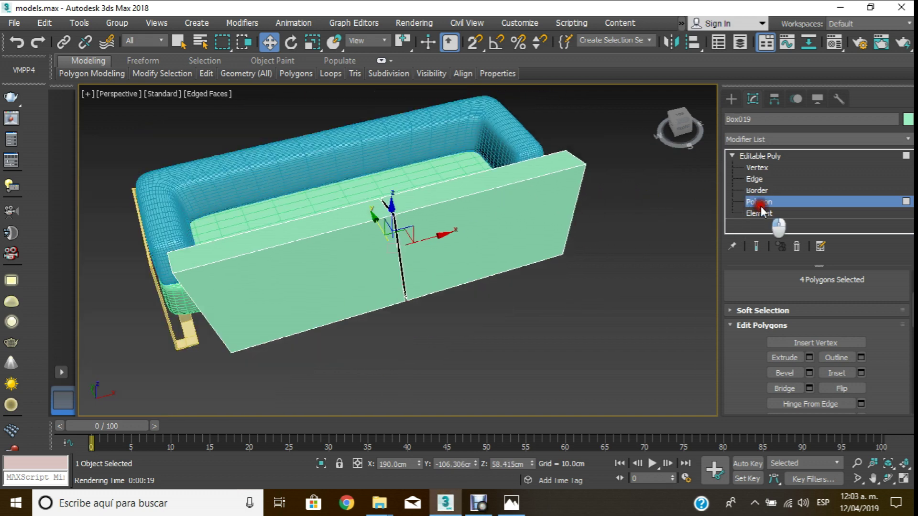
- In Edge mode, clear the selection and pick the first three groove edges
left_click(755, 180)
scroll(390, 218, "up", 5)
scroll(389, 213, "up", 2)
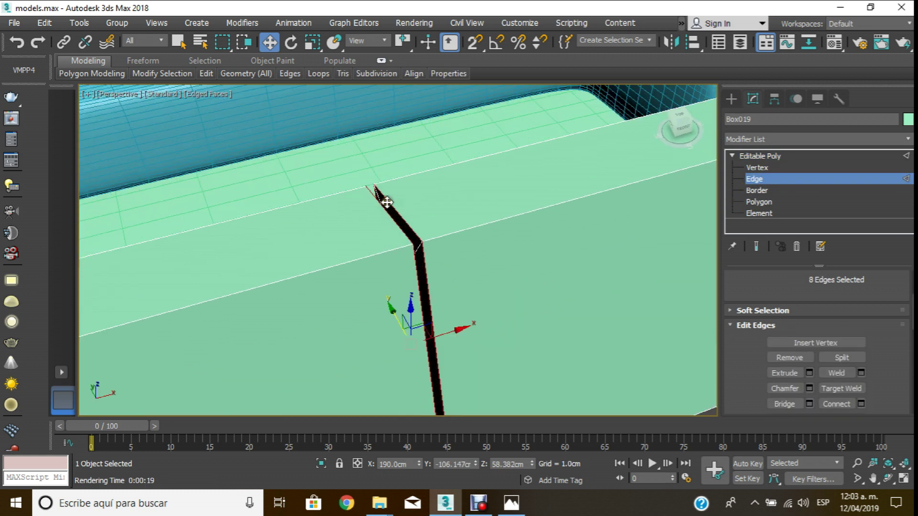
scroll(397, 170, "down", 5)
left_click(443, 274)
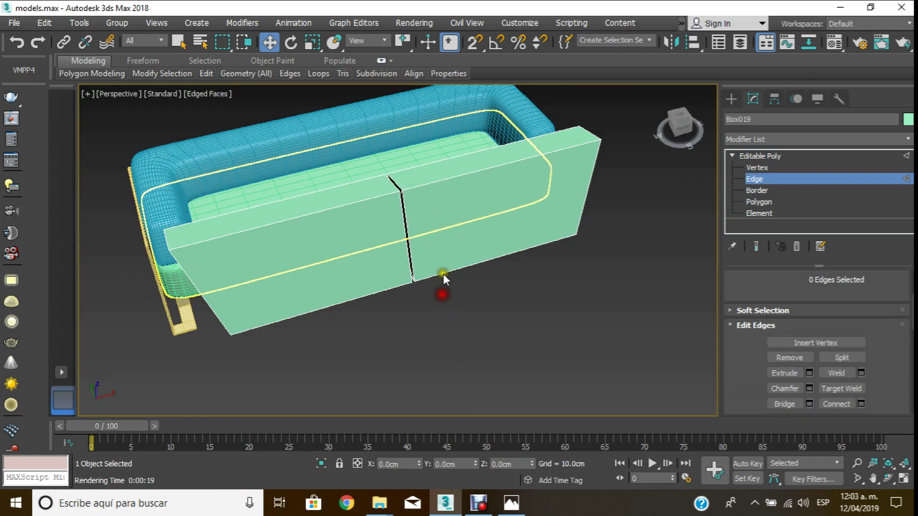
scroll(443, 274, "up", 5)
scroll(392, 193, "up", 2)
left_click(376, 306)
left_click(329, 319, "ctrl")
left_click(349, 334, "ctrl")
scroll(369, 338, "down", 5)
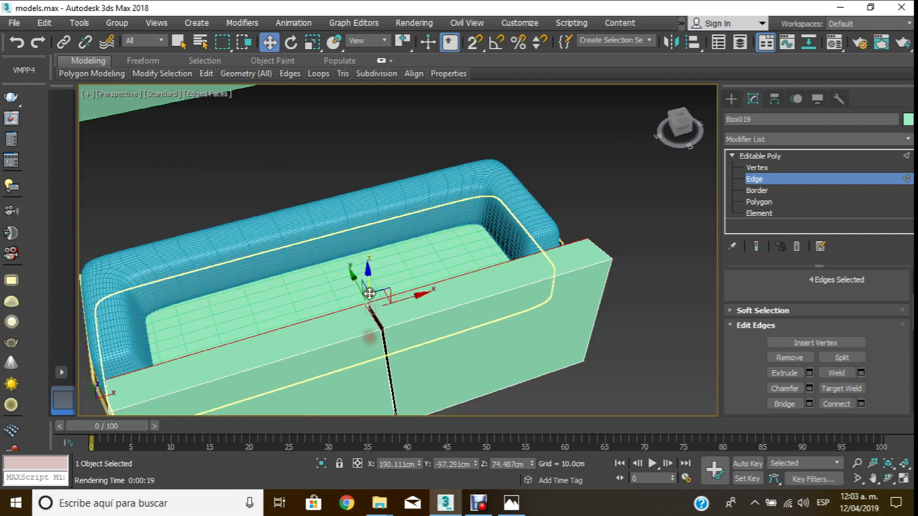
scroll(403, 331, "up", 4)
scroll(402, 331, "up", 1)
- Add the front, groove-corner, box-corner and diagonal edges to the selection
left_click(393, 317, "ctrl")
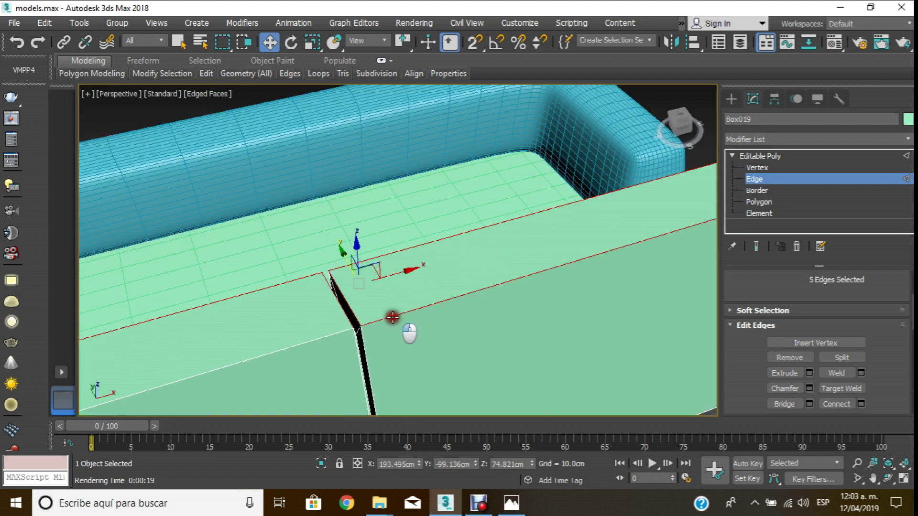
left_click(313, 341, "ctrl")
scroll(360, 343, "up", 1)
scroll(358, 335, "up", 2)
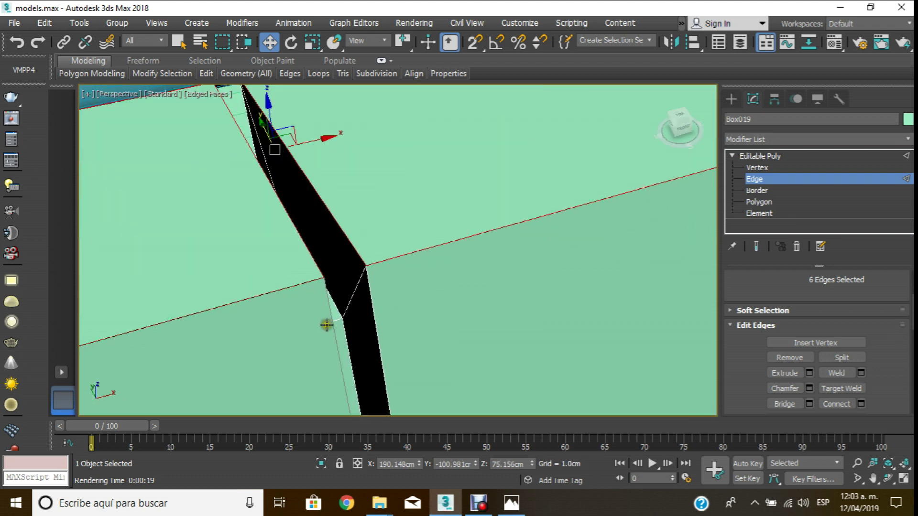
left_click(330, 318, "ctrl")
left_click(363, 316, "ctrl")
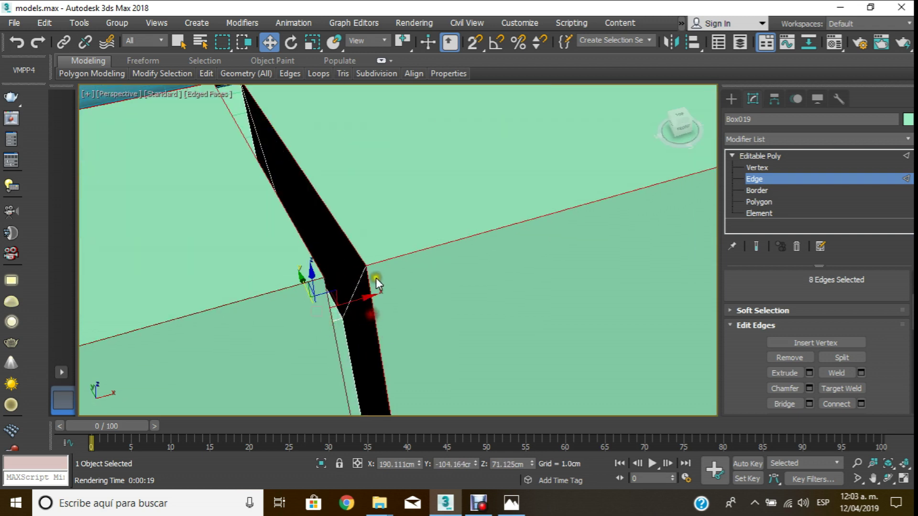
scroll(375, 281, "down", 3)
mouse_move(377, 266)
middle_mouse_down("alt")
mouse_move(459, 228)
mouse_move(463, 250)
mouse_move(252, 377)
middle_mouse_up("alt")
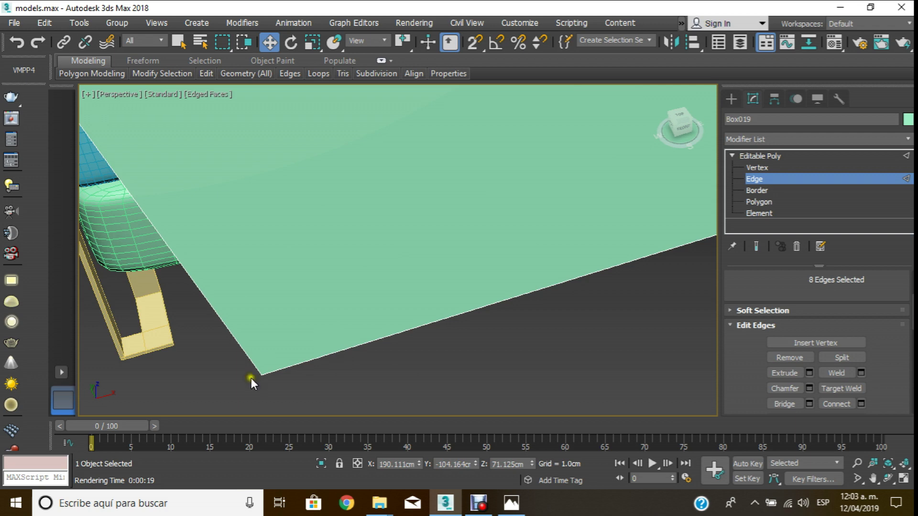
left_click(266, 376, "ctrl")
scroll(252, 365, "down", 3)
middle_click_drag(250, 334, 262, 324)
scroll(275, 320, "up", 4)
left_click(309, 245, "ctrl")
left_click(343, 273, "ctrl")
scroll(338, 273, "down", 3)
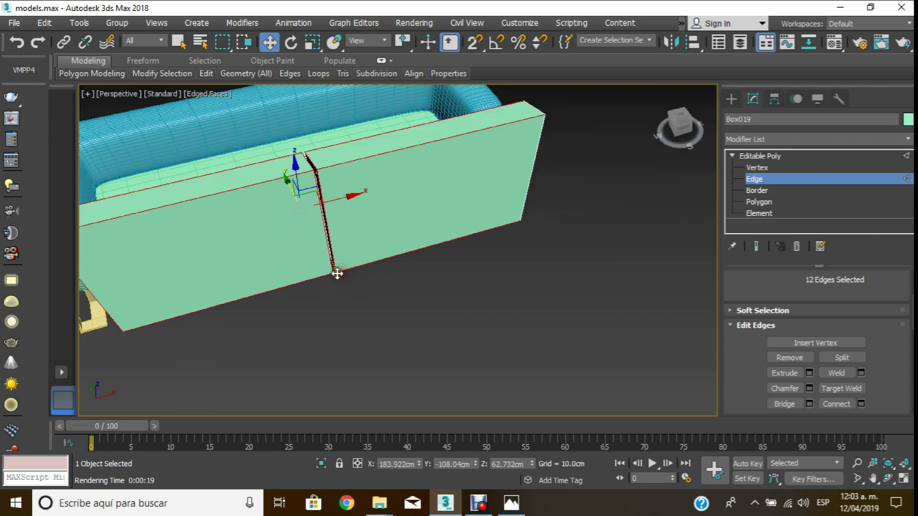
- Add the two upper corner edges and the armrest-corner edge to the selection
middle_click_drag(335, 273, 401, 250, "alt")
scroll(415, 214, "up", 3)
left_click(445, 184, "ctrl")
left_click(440, 166, "ctrl")
scroll(459, 191, "down", 4)
middle_click_drag(462, 235, 320, 290)
scroll(278, 292, "up", 5)
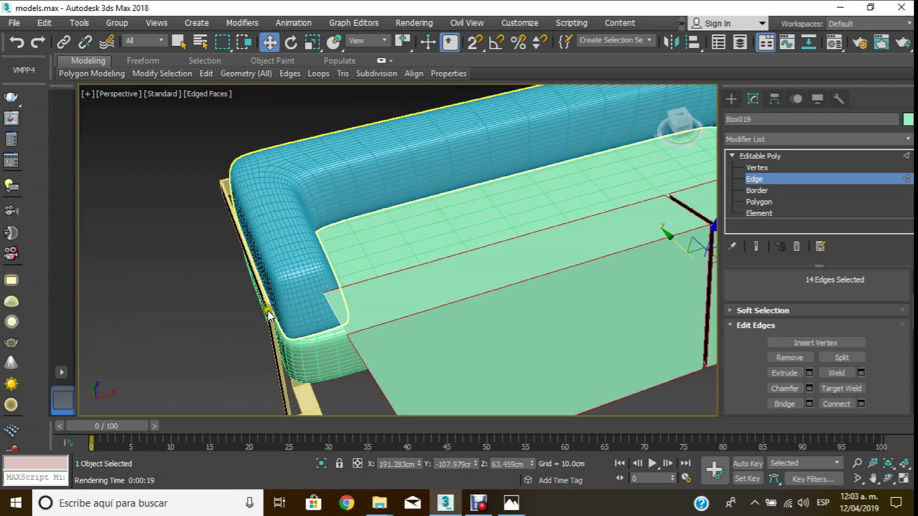
left_click(335, 319, "ctrl")
scroll(316, 313, "down", 4)
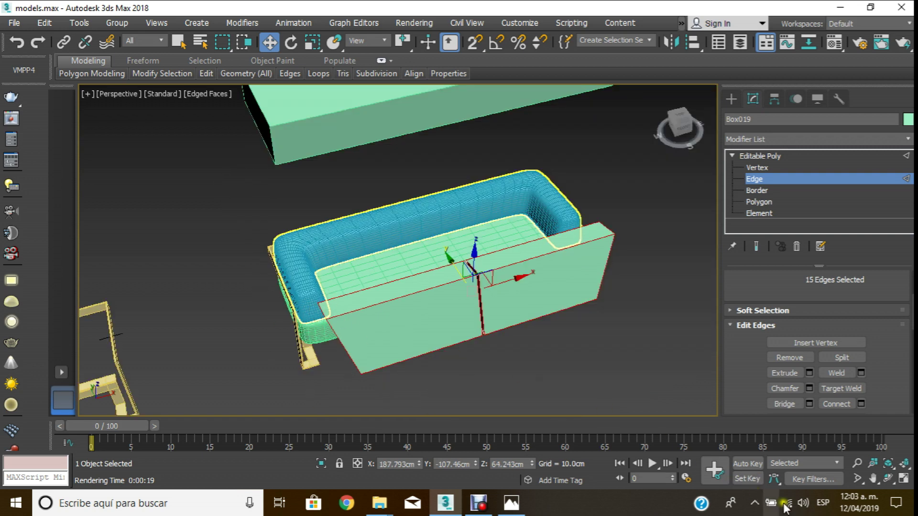
- Add the vertical split edge and the block's bottom edges to the selection
left_click(885, 478)
mouse_move(491, 276)
left_mouse_down()
mouse_move(277, 177)
mouse_move(440, 325)
mouse_move(433, 338)
left_mouse_up()
scroll(408, 272, "up", 5)
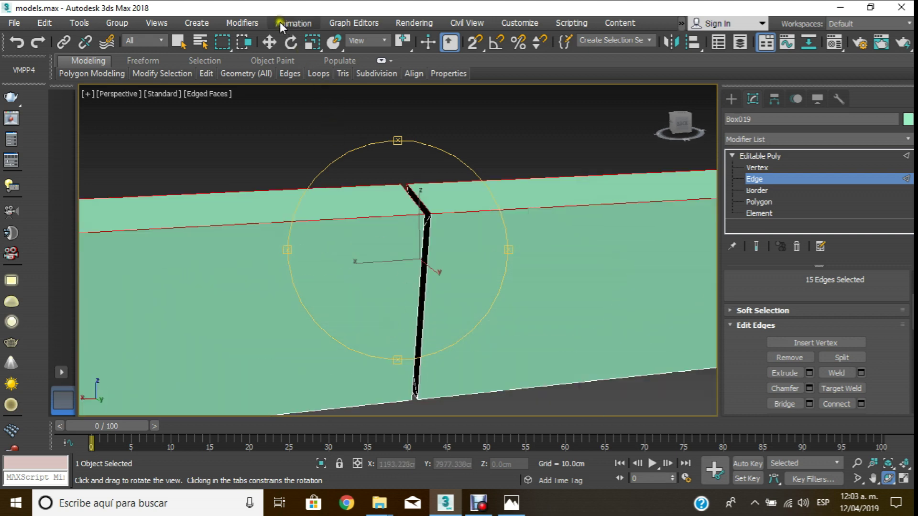
left_click(268, 42)
left_click(420, 317, "ctrl")
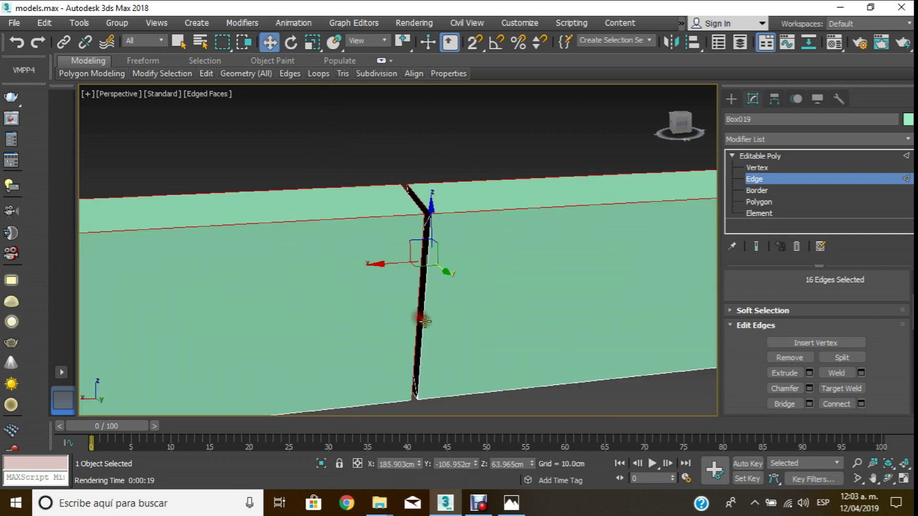
left_click(458, 395, "ctrl")
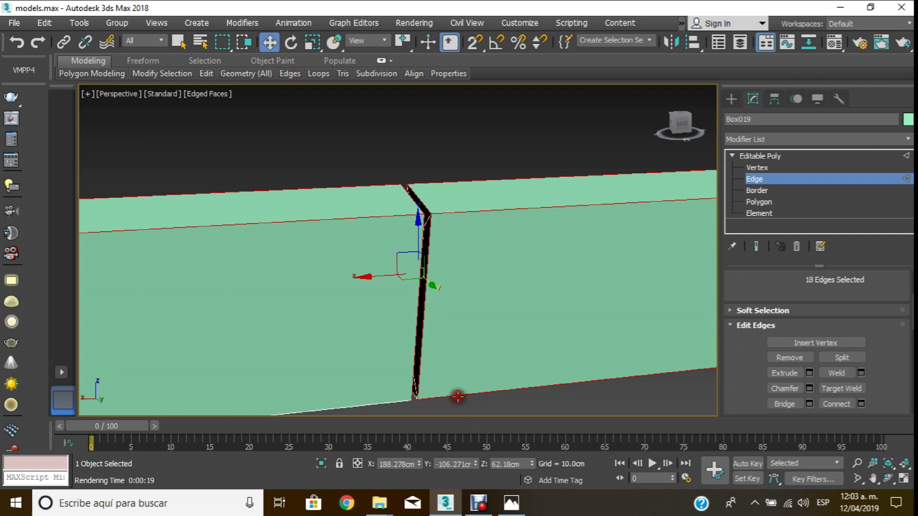
left_click(372, 405, "ctrl")
scroll(373, 402, "down", 3)
middle_click_drag(373, 400, 346, 371)
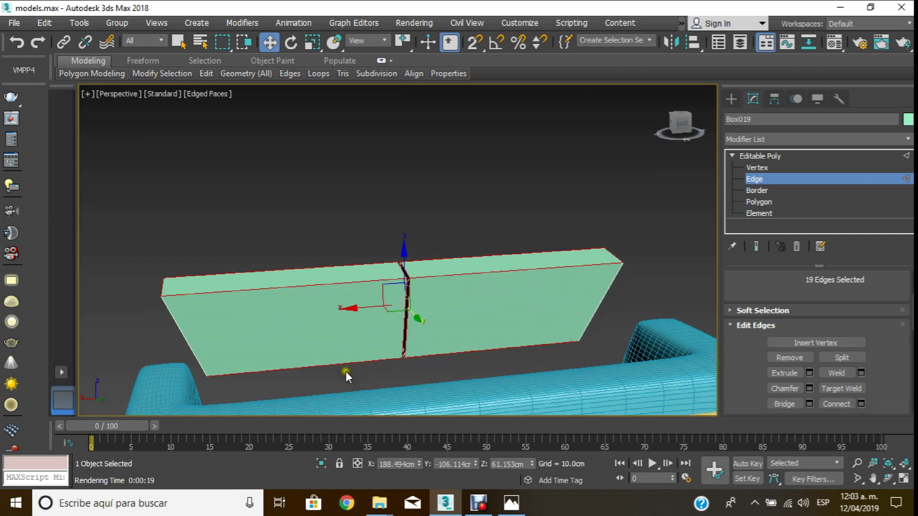
- Add the left and right slanted edges, a lower edge, and the thin underside strip's edges
left_click(175, 318, "ctrl")
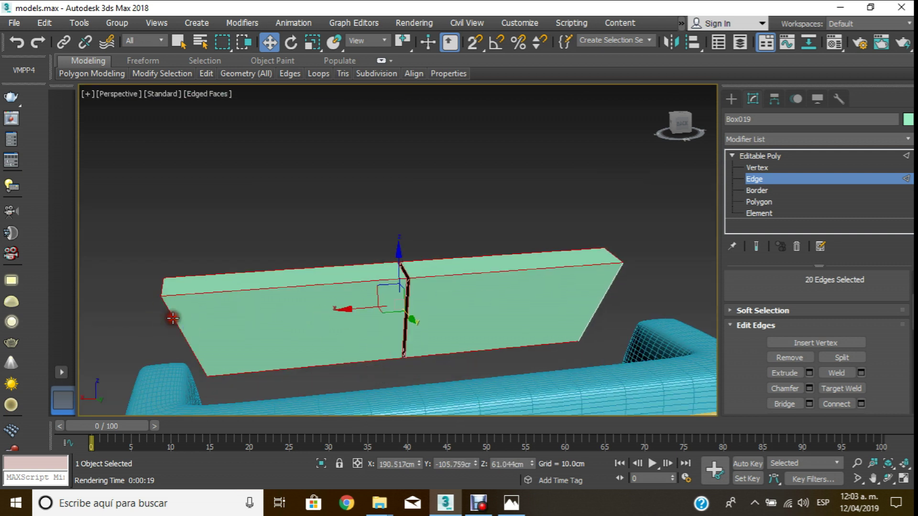
left_click(606, 292, "ctrl")
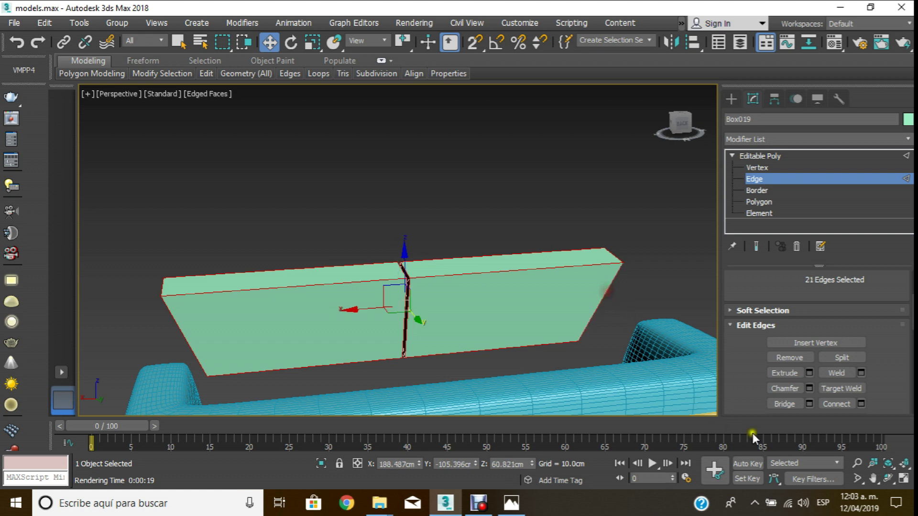
left_click(886, 479)
mouse_move(455, 260)
left_mouse_down()
mouse_move(537, 260)
mouse_move(533, 238)
left_mouse_up()
left_click(270, 41)
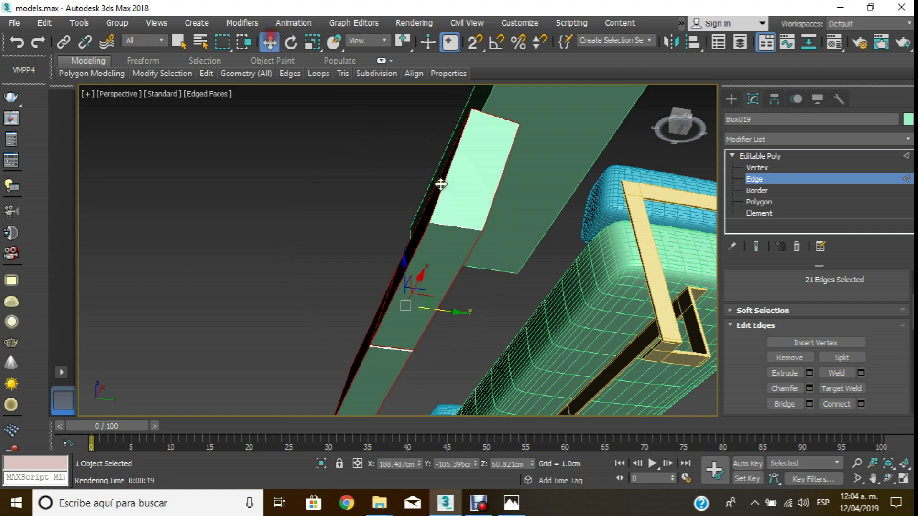
left_click(461, 232, "ctrl")
scroll(517, 138, "up", 3)
scroll(432, 360, "up", 3)
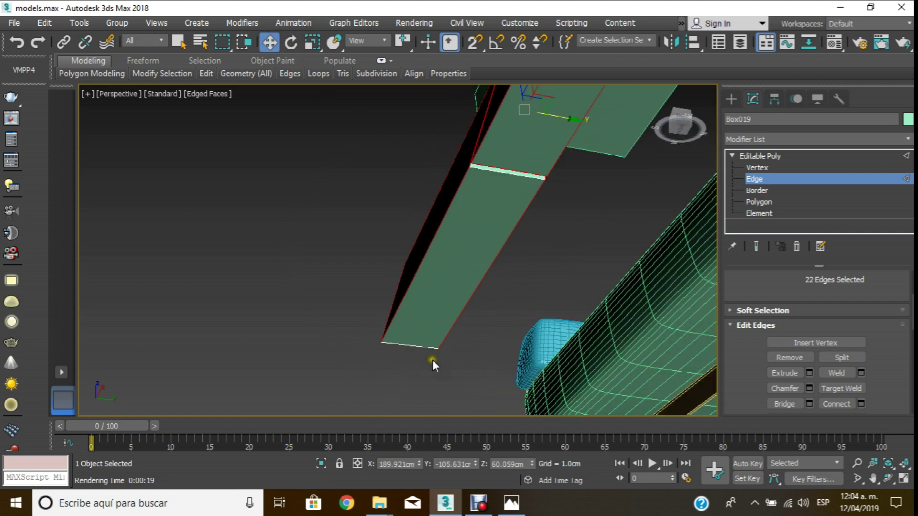
scroll(404, 339, "up", 3)
left_click(403, 340, "ctrl")
middle_click_drag(403, 334, 478, 239)
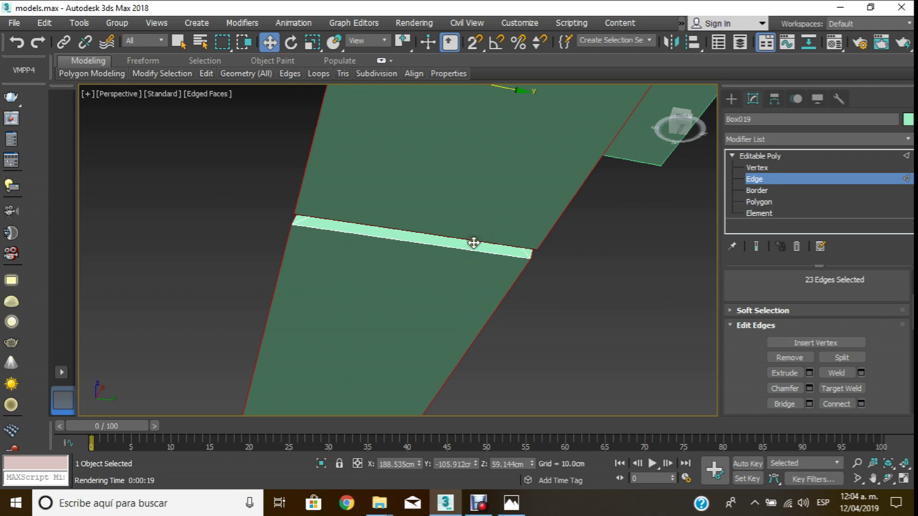
left_click(518, 259, "ctrl")
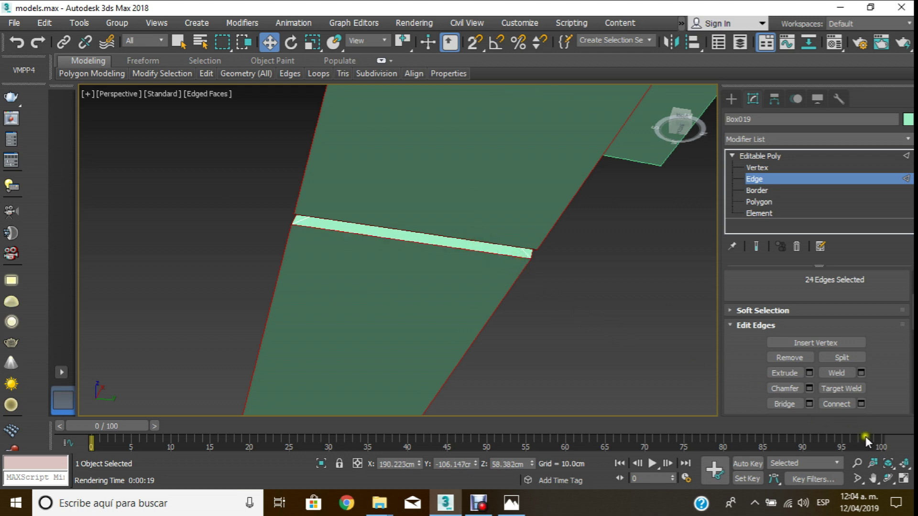
- Frame and orbit the view to check all 24 selected outline edges
left_click(888, 465)
left_click(888, 467)
left_click(888, 479)
mouse_move(469, 252)
left_mouse_down()
mouse_move(364, 280)
mouse_move(436, 371)
mouse_move(416, 317)
left_mouse_up()
scroll(416, 317, "up", 3)
middle_click_drag(416, 318, 387, 210)
mouse_move(365, 221)
left_mouse_down()
mouse_move(289, 225)
mouse_move(256, 238)
mouse_move(304, 213)
mouse_move(488, 240)
mouse_move(507, 331)
mouse_move(492, 303)
mouse_move(496, 260)
left_mouse_up()
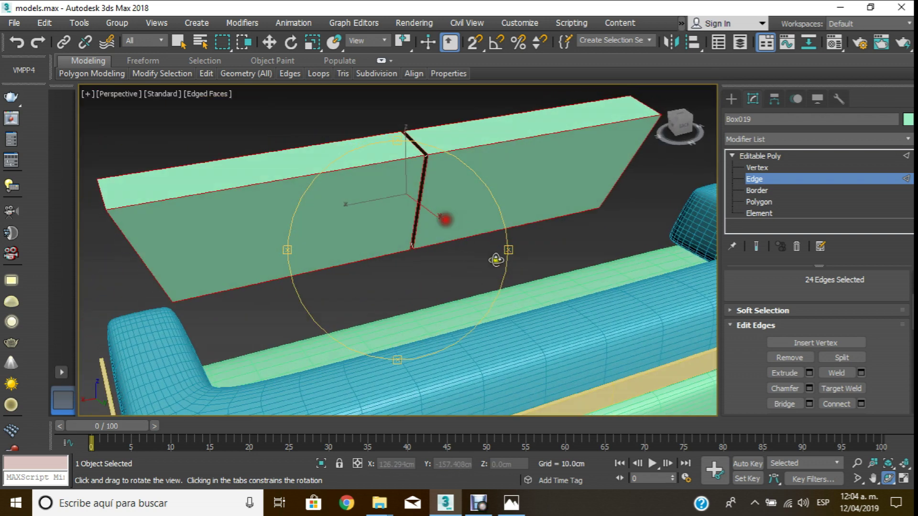
- Chamfer the 24 selected outline edges by 2.0 cm with 1 segment
left_click(809, 388)
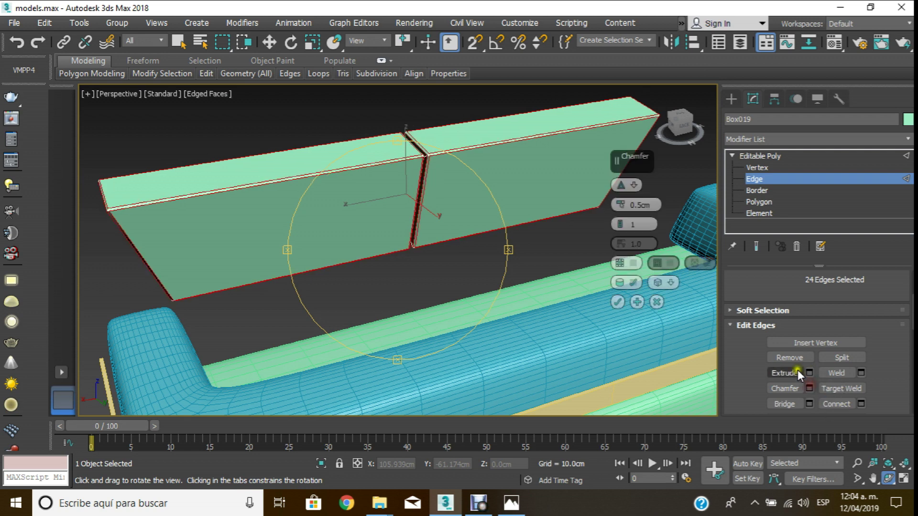
left_click(651, 204)
type("2")
key("Return")
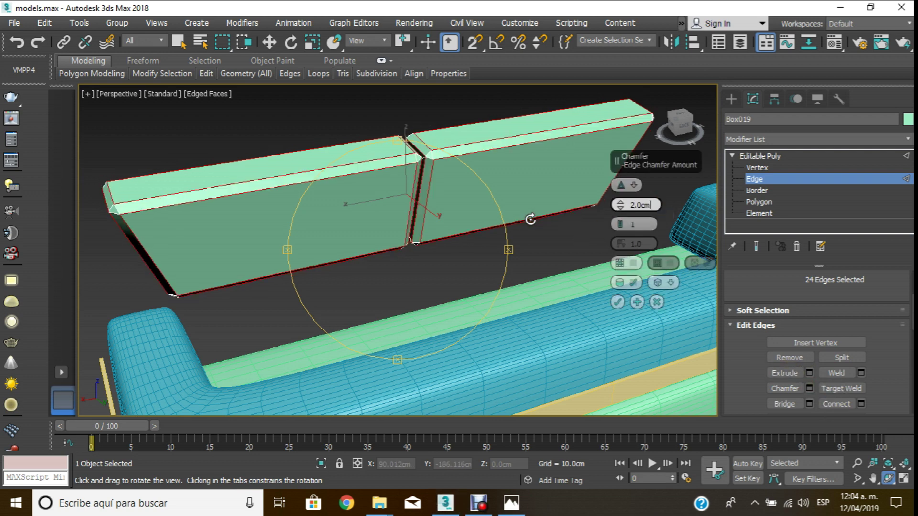
left_click(619, 300)
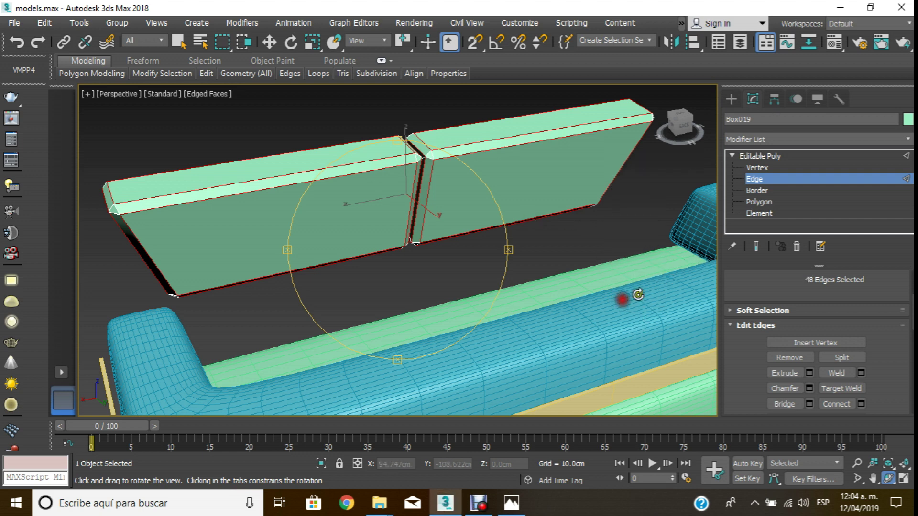
middle_click_drag(536, 216, 504, 217, "alt")
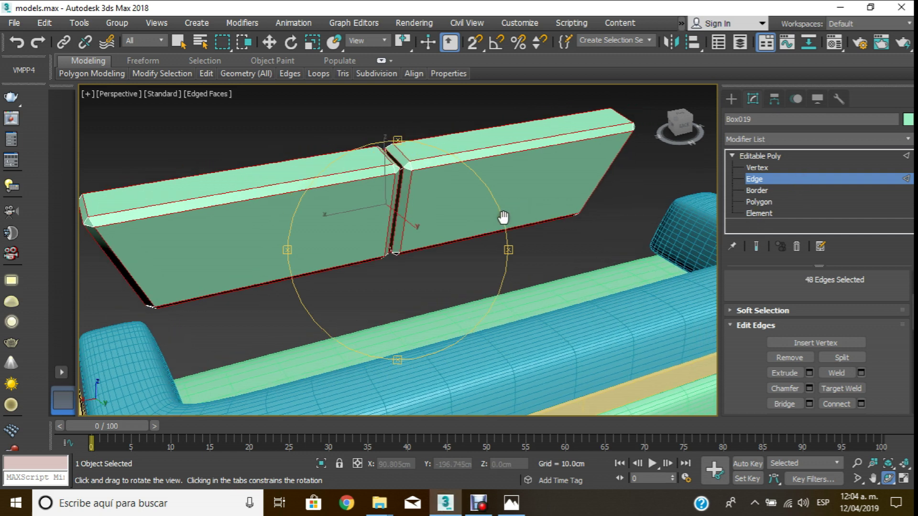
key("w")
left_click(802, 182)
- Add a TurboSmooth modifier to the cushion block from the Modifier List
left_click(856, 139)
scroll(813, 311, "down", 5)
scroll(782, 414, "down", 10)
scroll(782, 414, "down", 3)
scroll(782, 414, "down", 1)
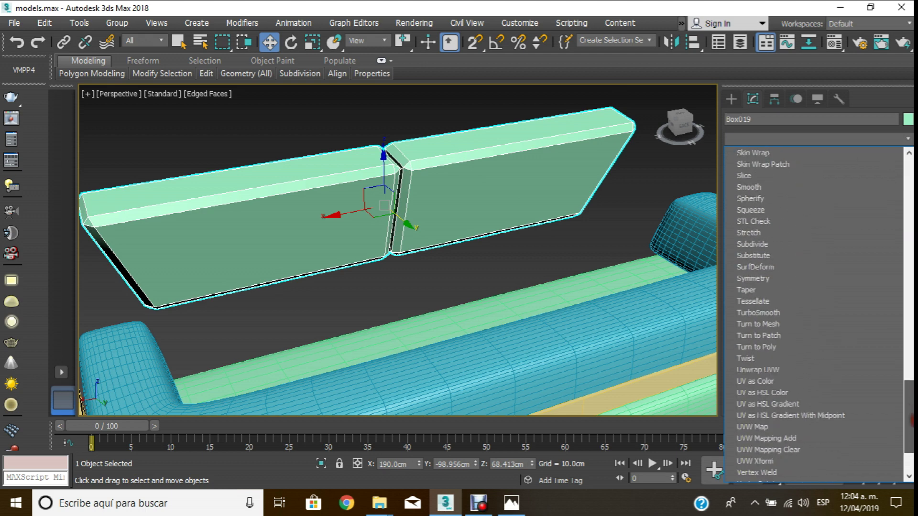
left_click(767, 314)
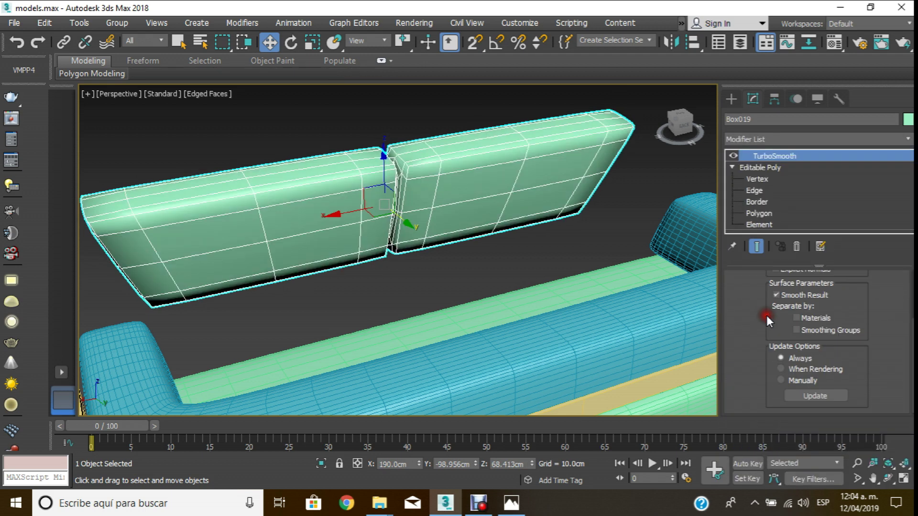
- Set TurboSmooth Iterations to 4 and view the rounded cushions from the front
scroll(861, 299, "up", 3)
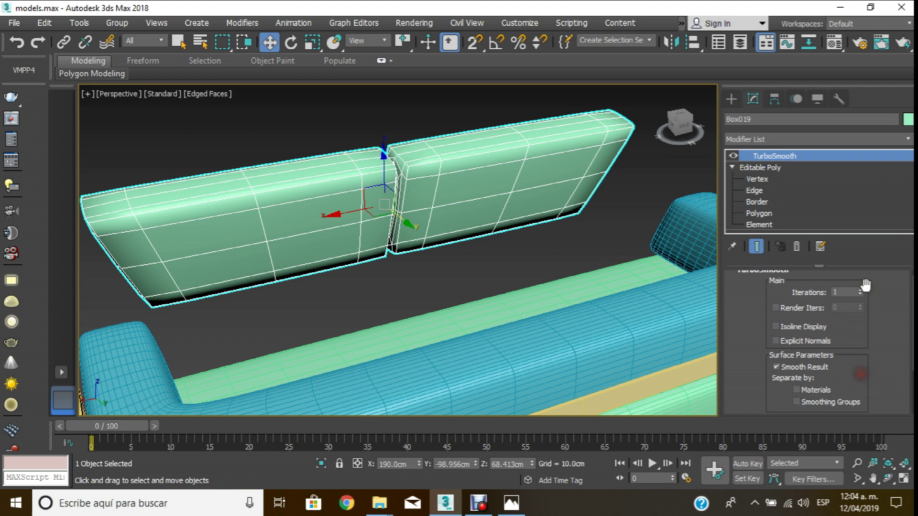
left_click(861, 289)
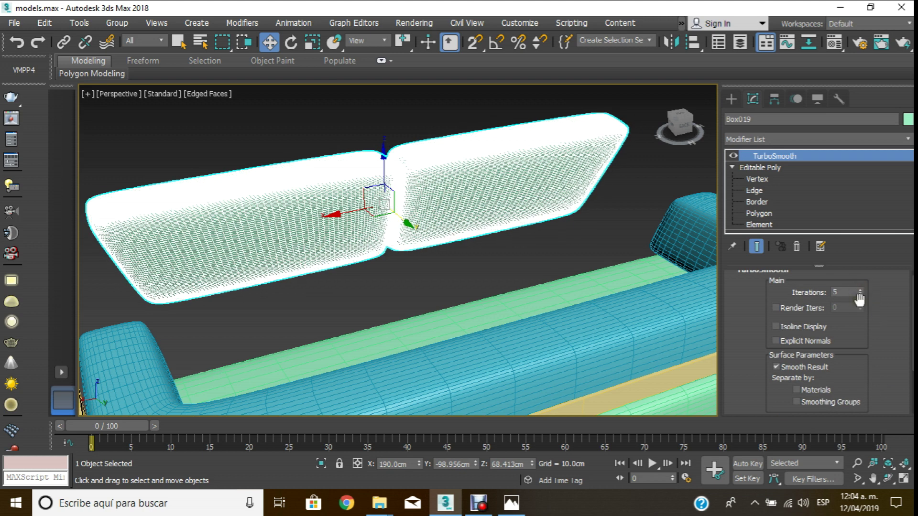
right_click(862, 295)
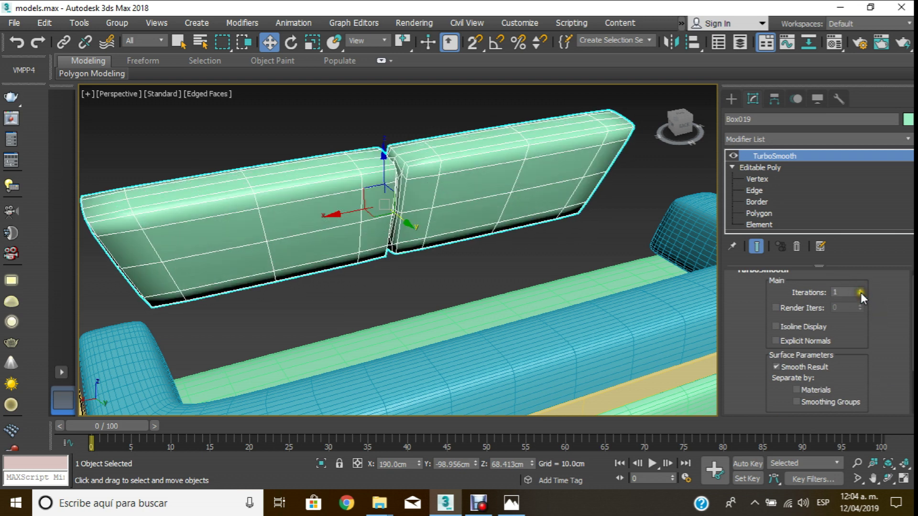
left_click(861, 292)
left_click(861, 291)
left_click(860, 295)
middle_click_drag(636, 288, 633, 291)
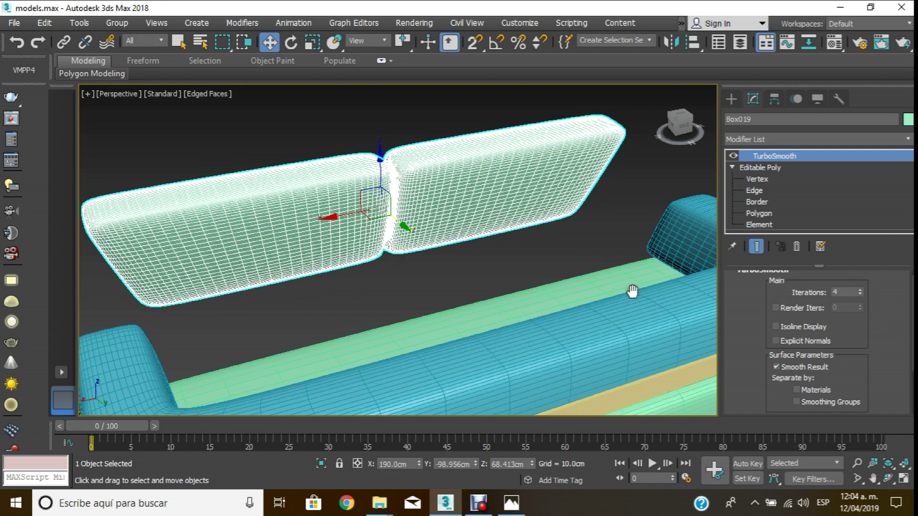
left_click(888, 478)
mouse_move(512, 297)
left_mouse_down()
mouse_move(710, 268)
mouse_move(461, 314)
left_mouse_up()
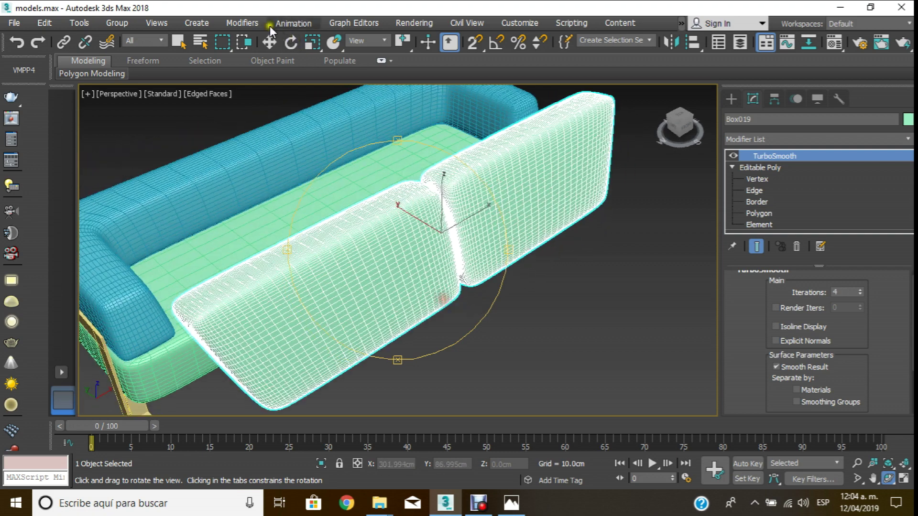
- Nudge the cushions slightly along the sofa's depth, checking them in Top, Left and Perspective views
left_click(269, 42)
mouse_move(409, 210)
middle_mouse_down("alt")
mouse_move(236, 139)
mouse_move(236, 151)
middle_mouse_up("alt")
key("t")
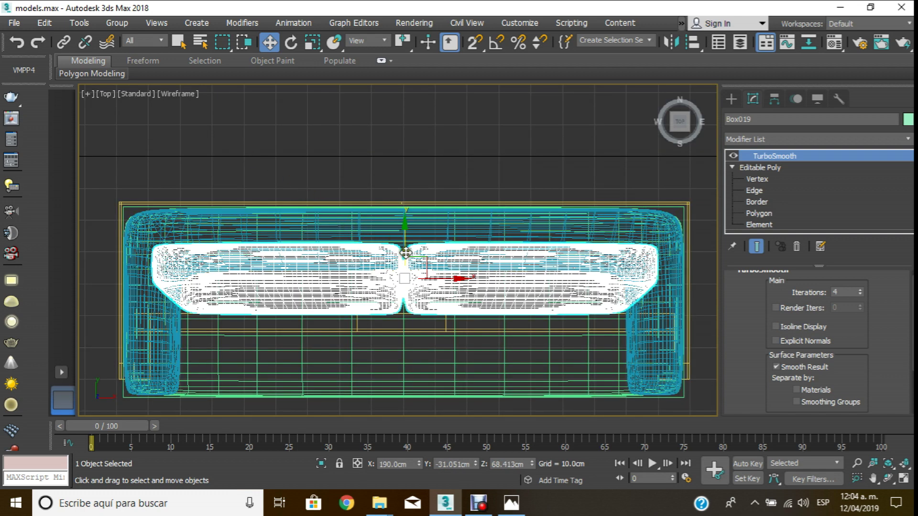
left_click_drag(411, 254, 414, 248)
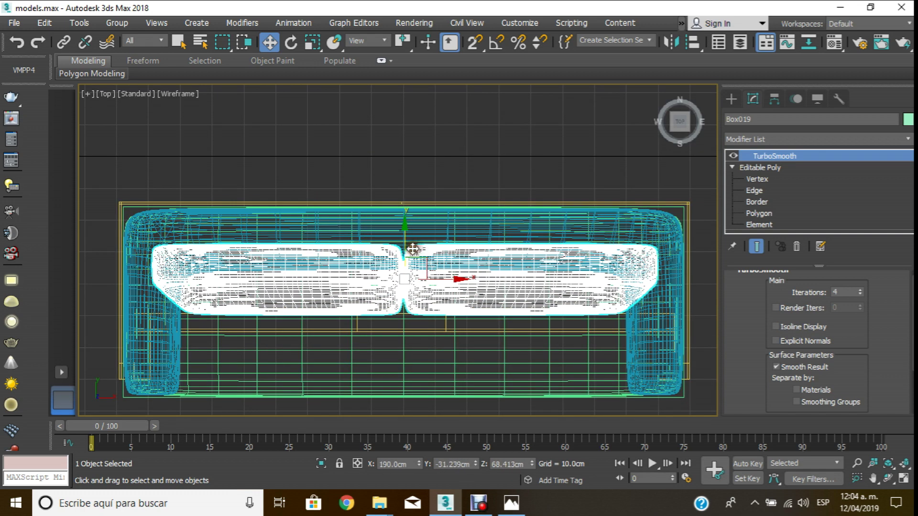
key("l")
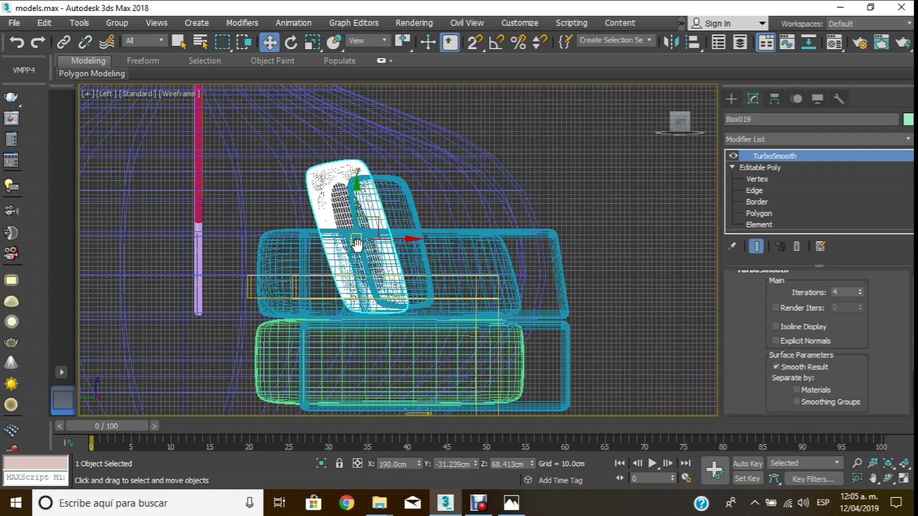
key("p")
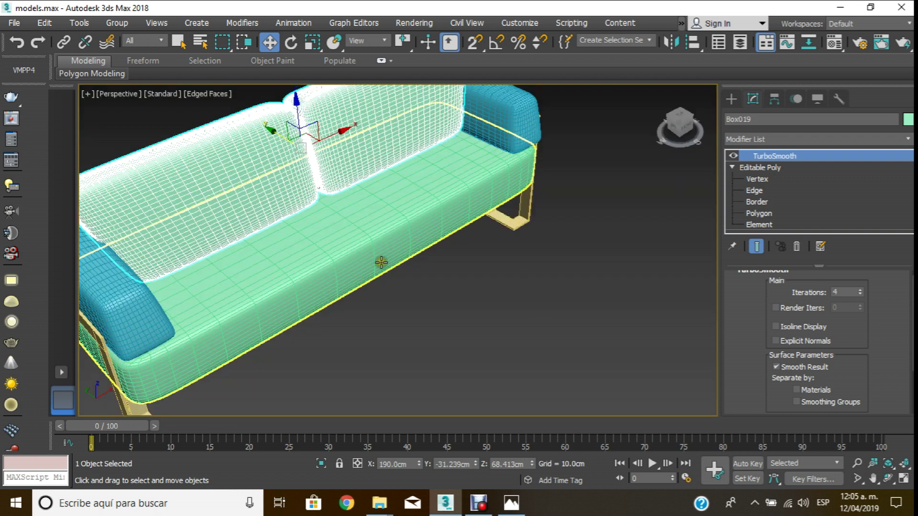
- Orbit and zoom around the sofa to inspect it from above
left_click(208, 93)
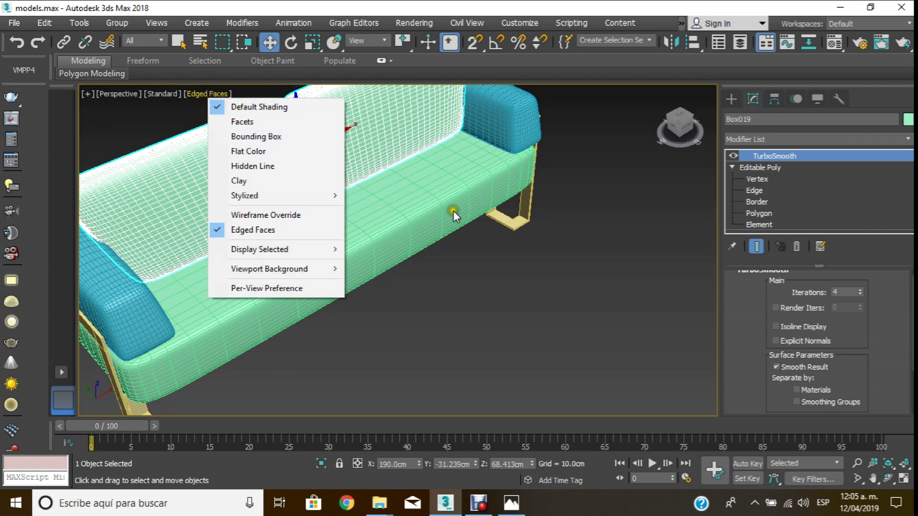
middle_click_drag(344, 150, 547, 289, "alt")
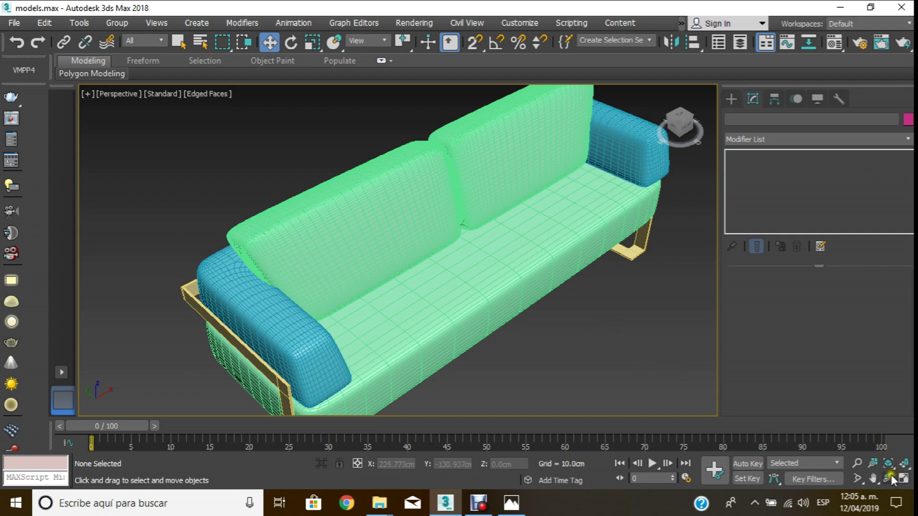
left_click(888, 479)
mouse_move(369, 236)
left_mouse_down()
mouse_move(254, 224)
mouse_move(503, 228)
mouse_move(359, 194)
left_mouse_up()
scroll(303, 209, "up", 3)
scroll(443, 222, "up", 5)
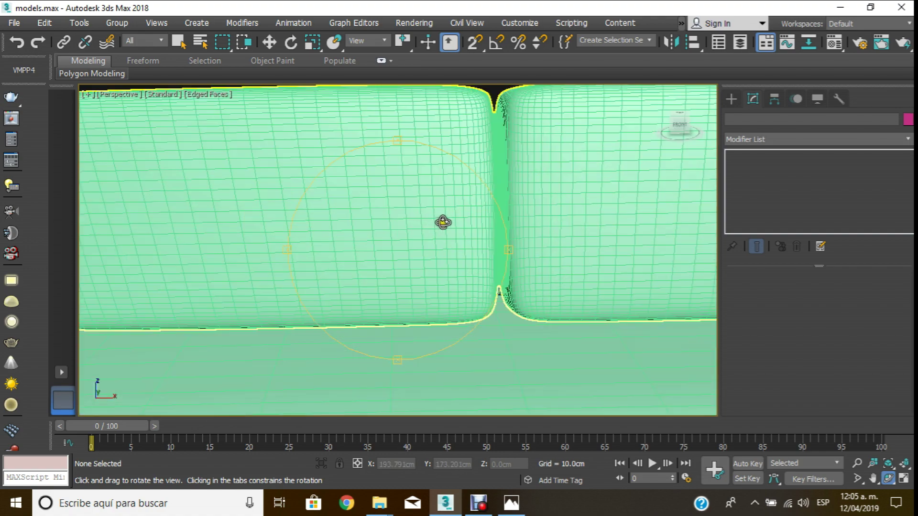
scroll(443, 222, "down", 3)
scroll(459, 267, "down", 2)
mouse_move(457, 293)
left_mouse_down()
mouse_move(460, 228)
mouse_move(421, 205)
mouse_move(338, 106)
left_mouse_up()
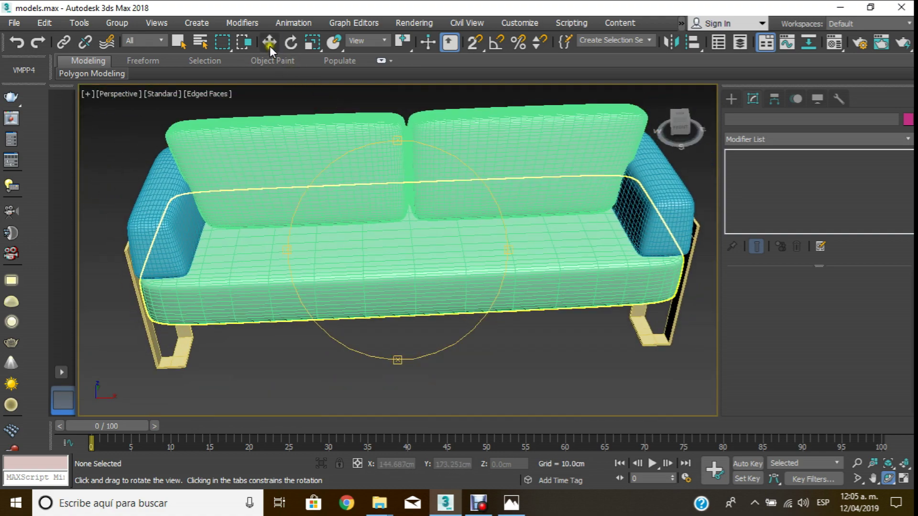
- Return to Select and Move and zoom into a Front view of the back cushions
left_click(270, 42)
scroll(410, 123, "up", 5)
left_click(442, 164)
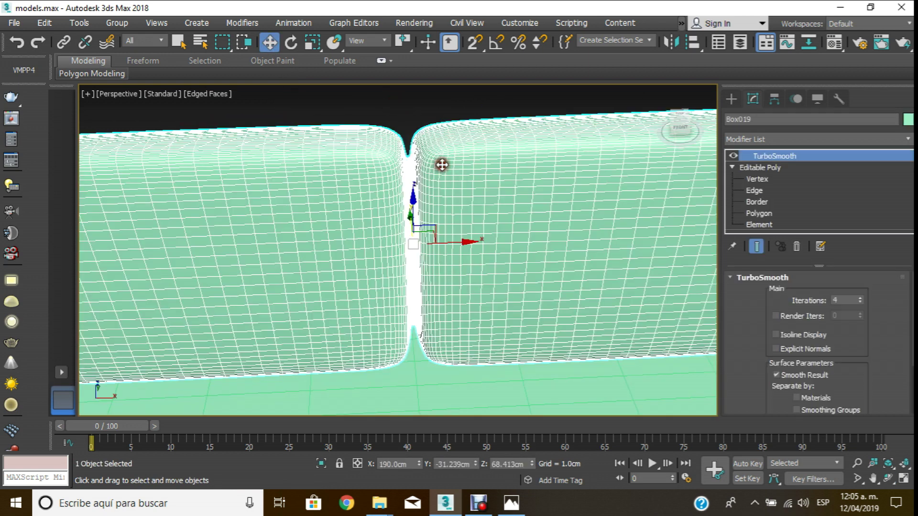
key("f")
scroll(407, 176, "up", 2)
scroll(374, 250, "up", 4)
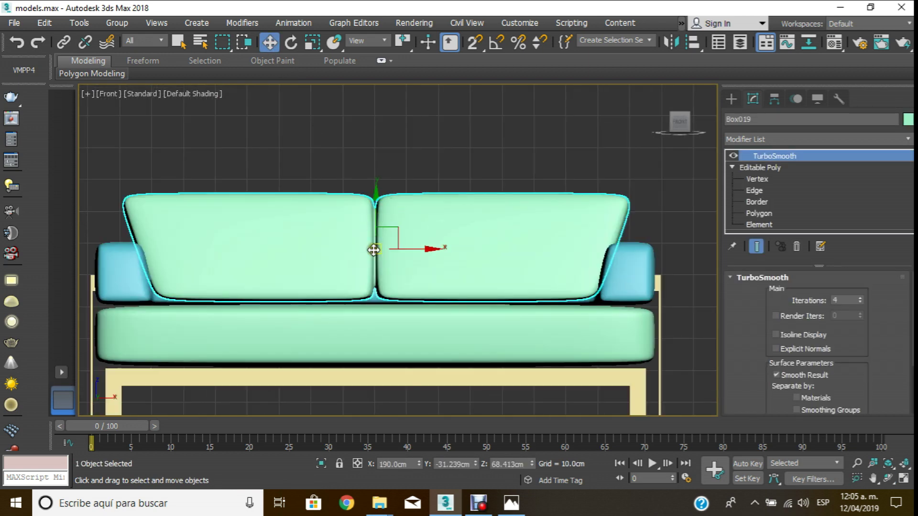
left_click(853, 142)
scroll(848, 326, "down", 2)
scroll(848, 326, "down", 4)
scroll(841, 344, "down", 3)
scroll(823, 367, "down", 1)
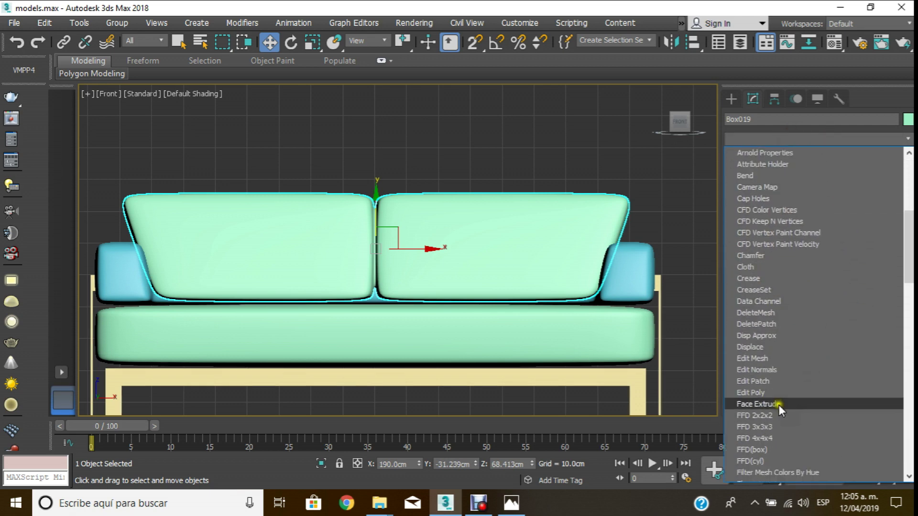
left_click(770, 414)
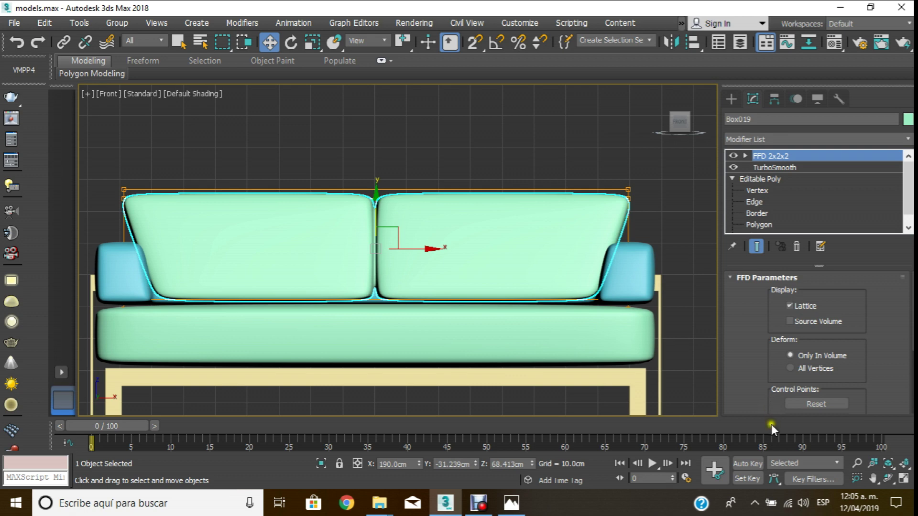
left_click(798, 247)
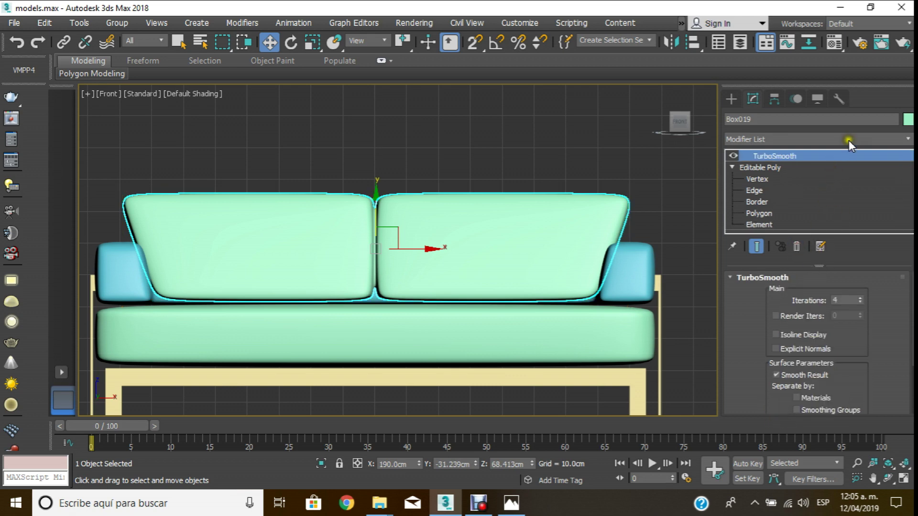
left_click(849, 139)
scroll(813, 311, "down", 1)
scroll(808, 345, "down", 1)
scroll(807, 357, "down", 2)
scroll(807, 359, "down", 2)
scroll(804, 365, "down", 2)
left_click(779, 369)
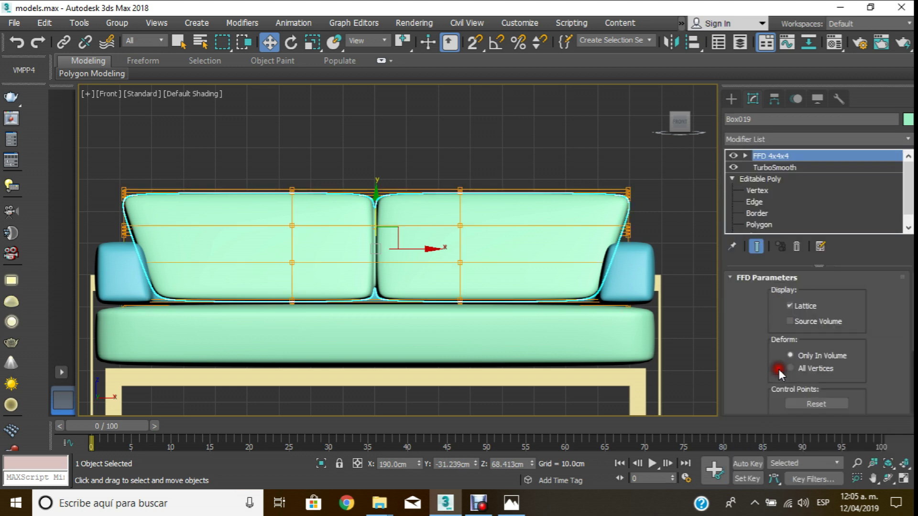
left_click(742, 155)
left_click(765, 167)
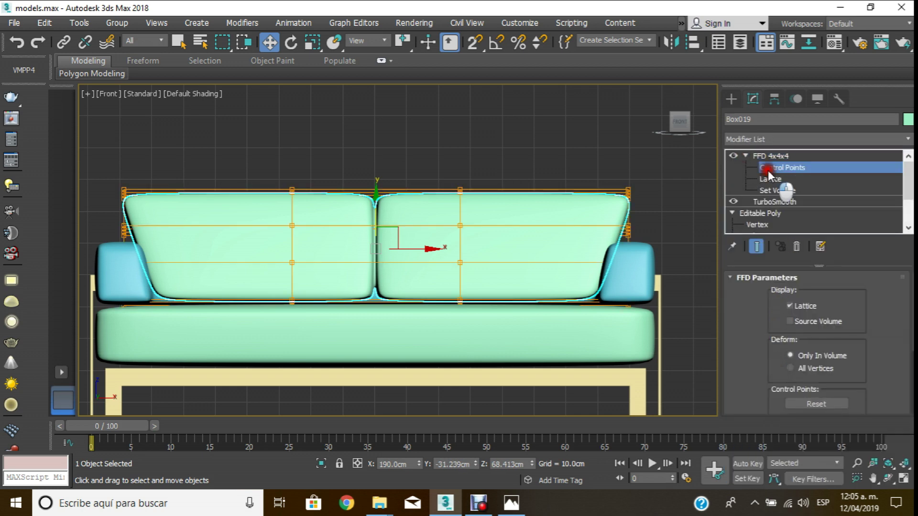
left_click_drag(344, 285, 555, 413)
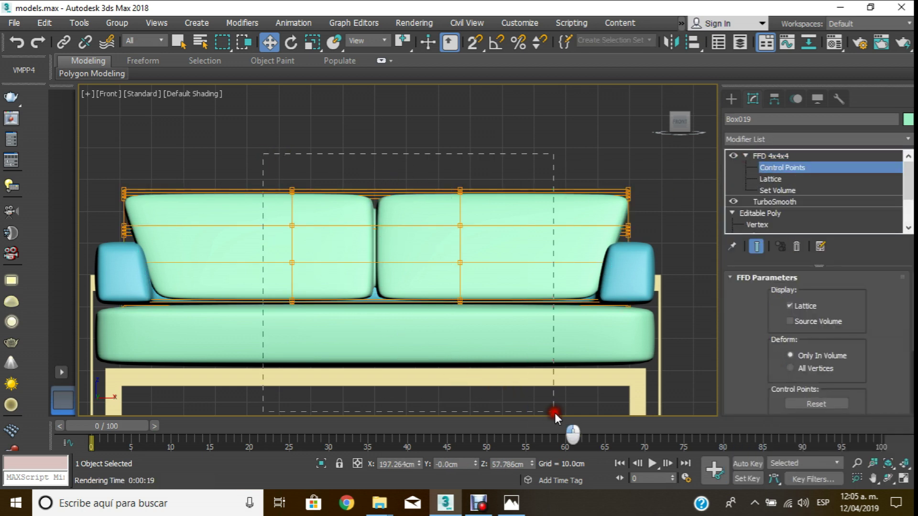
left_click(312, 47)
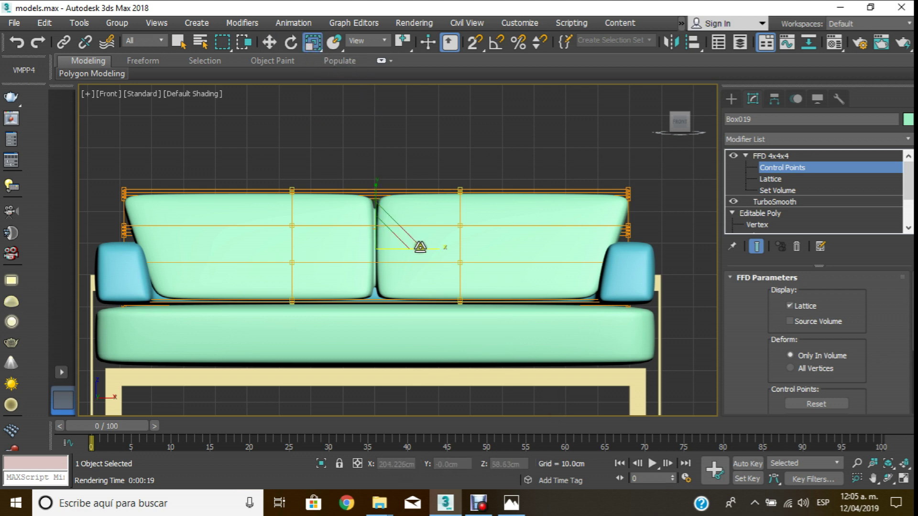
left_click_drag(420, 246, 82, 232)
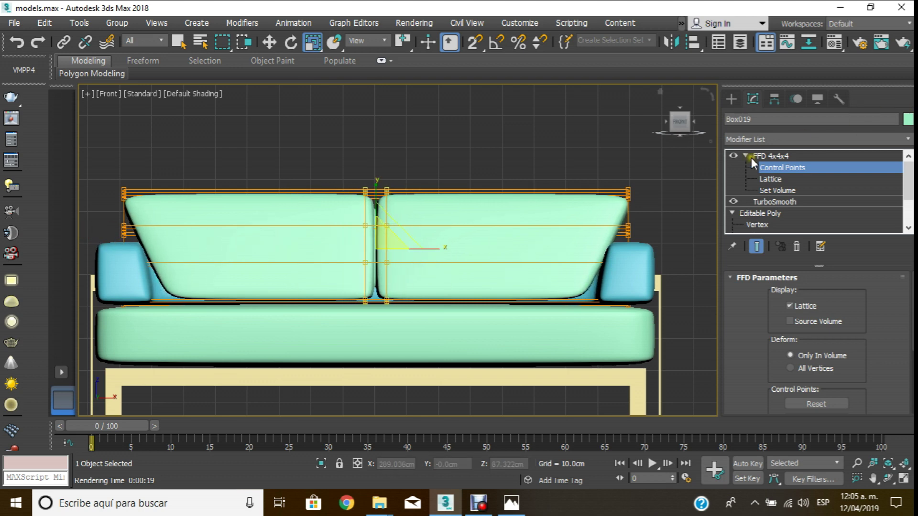
left_click(768, 156)
left_click(795, 246)
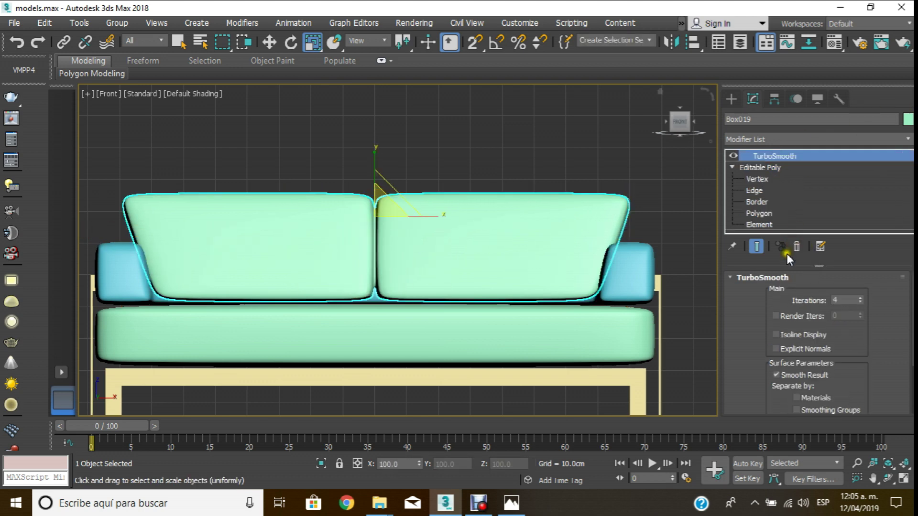
middle_click_drag(511, 260, 508, 258)
- Enter the base mesh's Vertex level and frame the cushion divider in Top view
key("p")
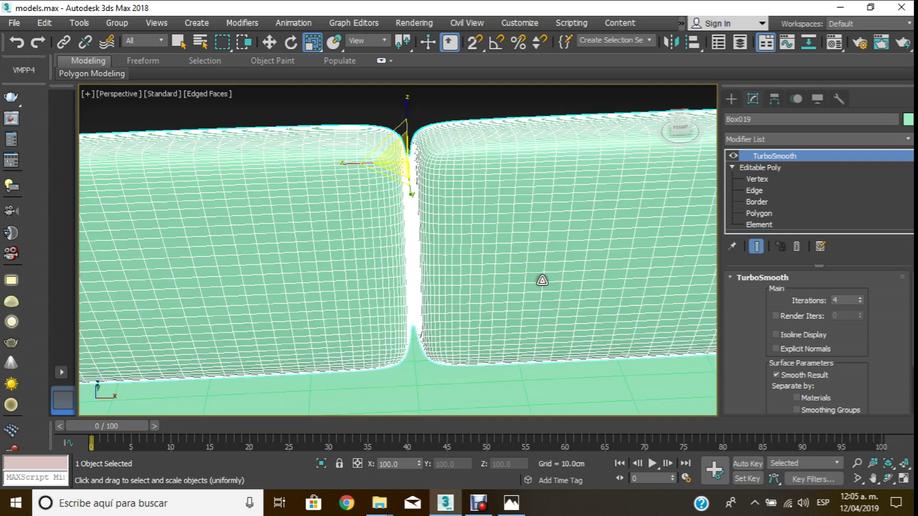
left_click(889, 479)
left_click_drag(535, 312, 488, 326)
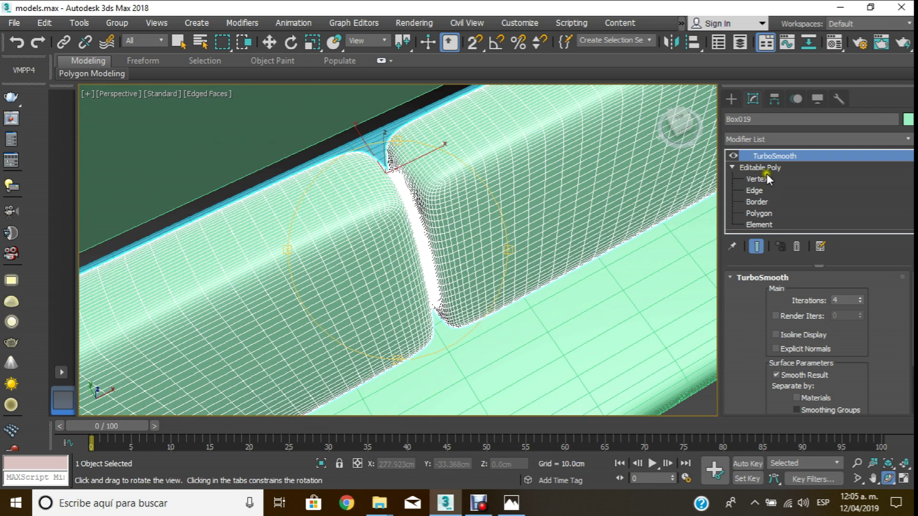
left_click(758, 179)
middle_click_drag(470, 233, 451, 238)
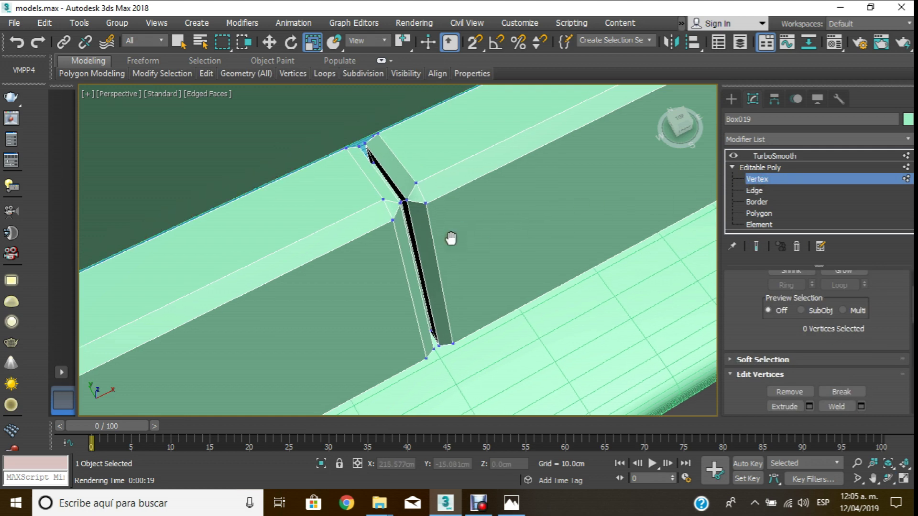
key("t")
scroll(407, 251, "up", 5)
middle_click_drag(395, 287, 378, 245)
scroll(377, 215, "down", 2)
- Scale the 16 divider vertices inward on X, then return to the TurboSmooth level
left_click_drag(375, 119, 406, 342)
left_click(313, 43)
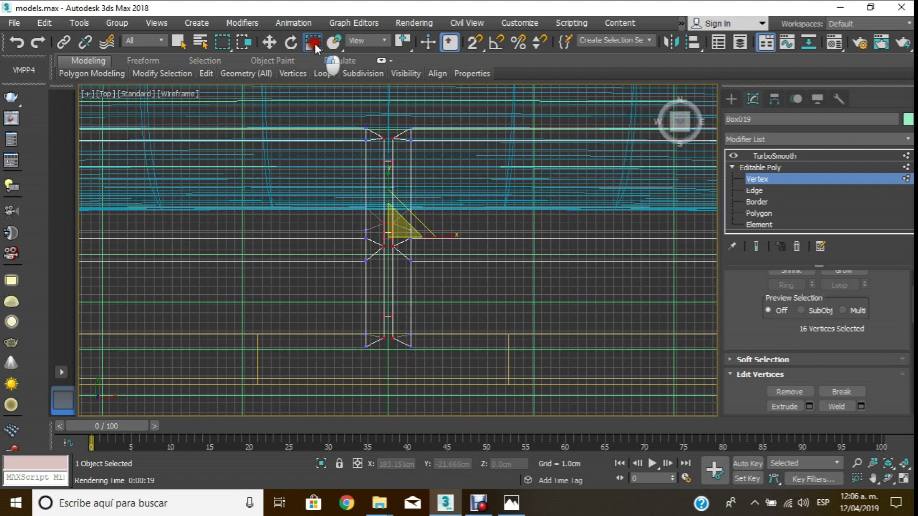
scroll(400, 240, "up", 8)
left_click_drag(417, 212, 373, 223)
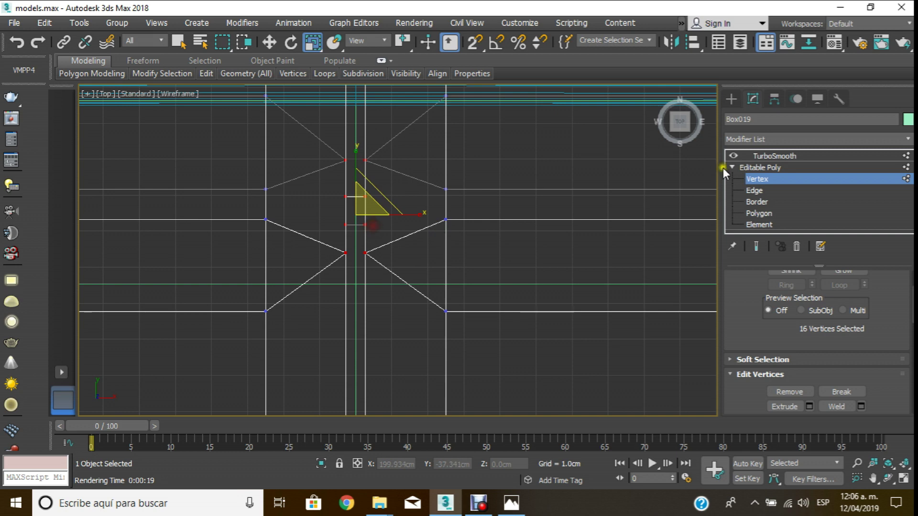
left_click(764, 179)
left_click(772, 156)
- Delete the loose box floating above the sofa
key("p")
mouse_move(614, 258)
middle_mouse_down()
mouse_move(528, 256)
mouse_move(497, 211)
middle_mouse_up()
left_click(590, 347)
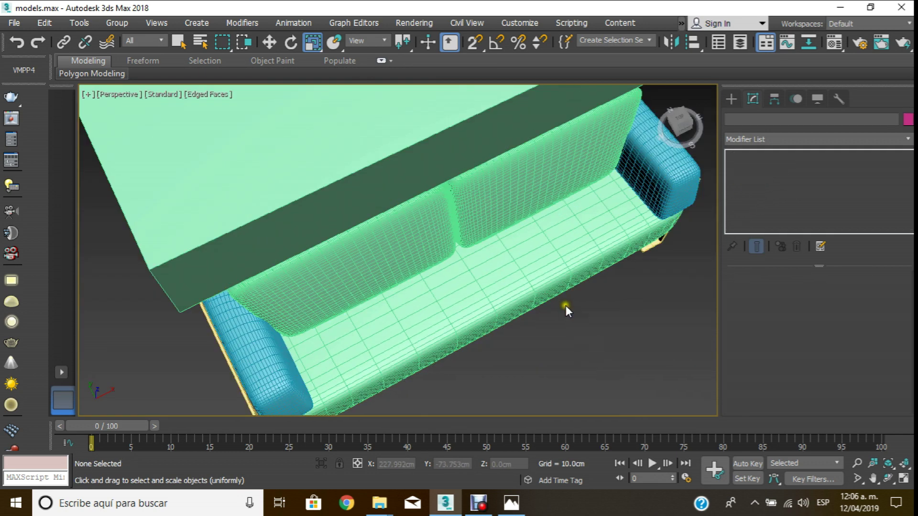
left_click(887, 478)
mouse_move(436, 299)
left_mouse_down()
mouse_move(441, 205)
mouse_move(463, 238)
mouse_move(433, 299)
mouse_move(351, 99)
left_mouse_up()
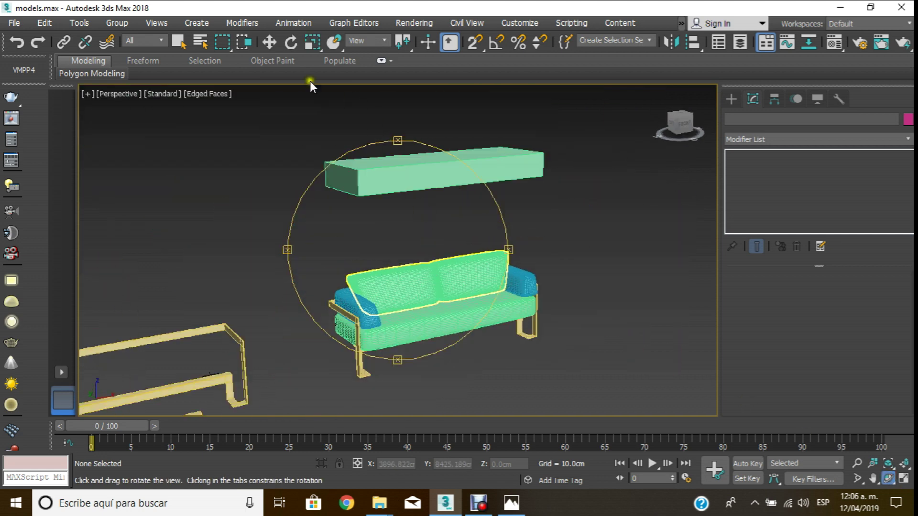
left_click(270, 42)
left_click(394, 161)
key("Delete")
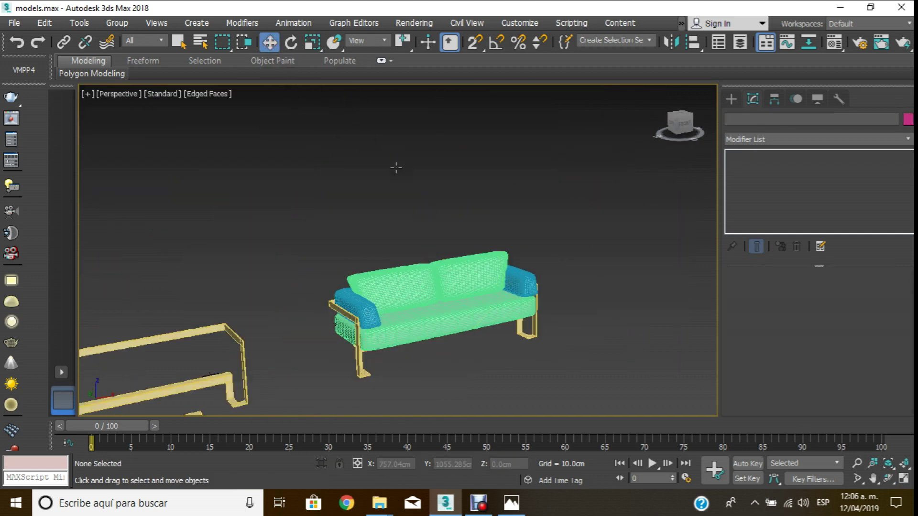
left_click(511, 503)
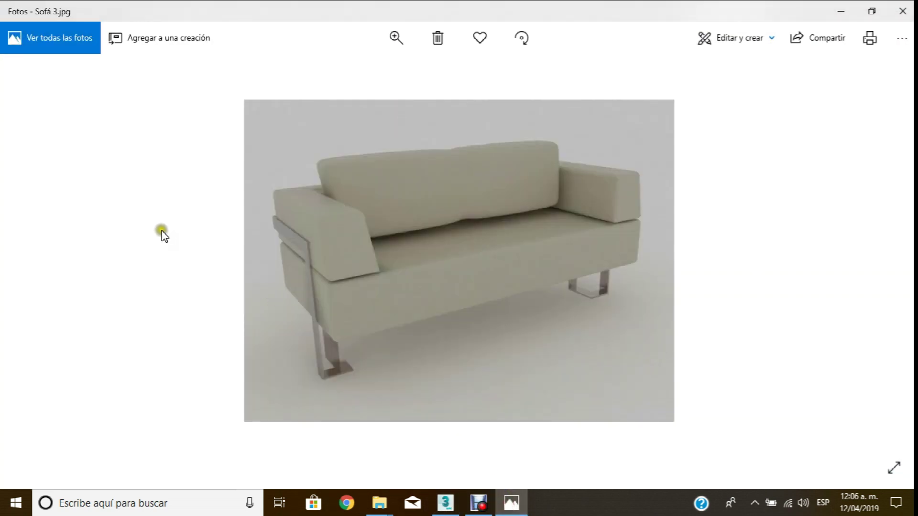
left_click(30, 258)
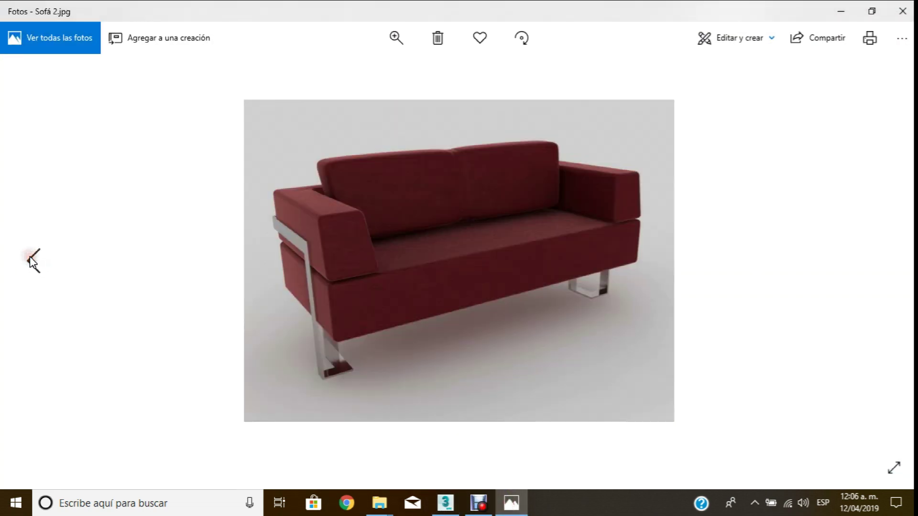
left_click(31, 259)
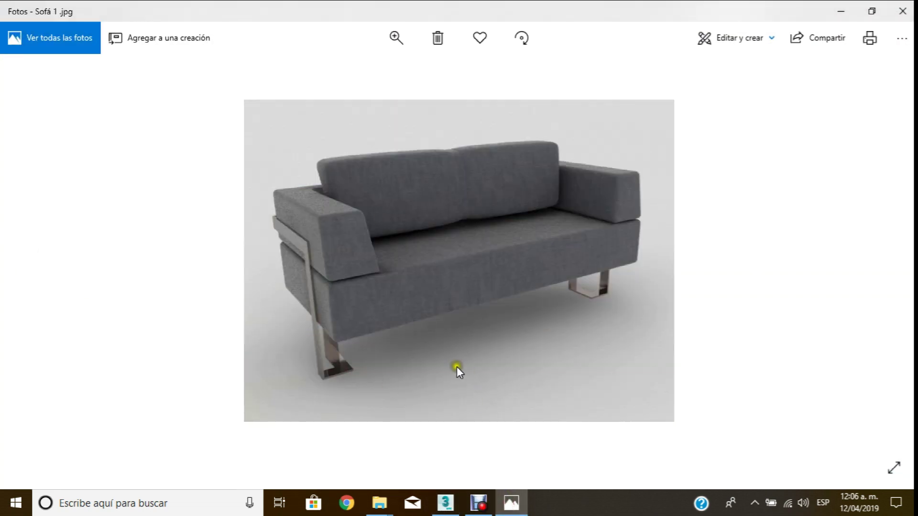
left_click(449, 511)
scroll(598, 324, "down", 3)
scroll(587, 281, "down", 3)
middle_click_drag(588, 281, 488, 286)
- Unhide all hidden objects and pan the view toward the vase
scroll(546, 265, "up", 3)
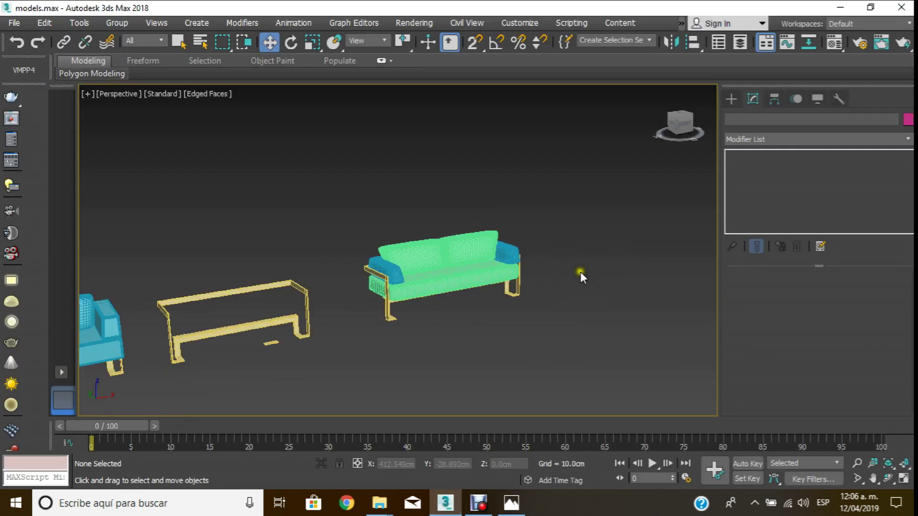
left_click(815, 99)
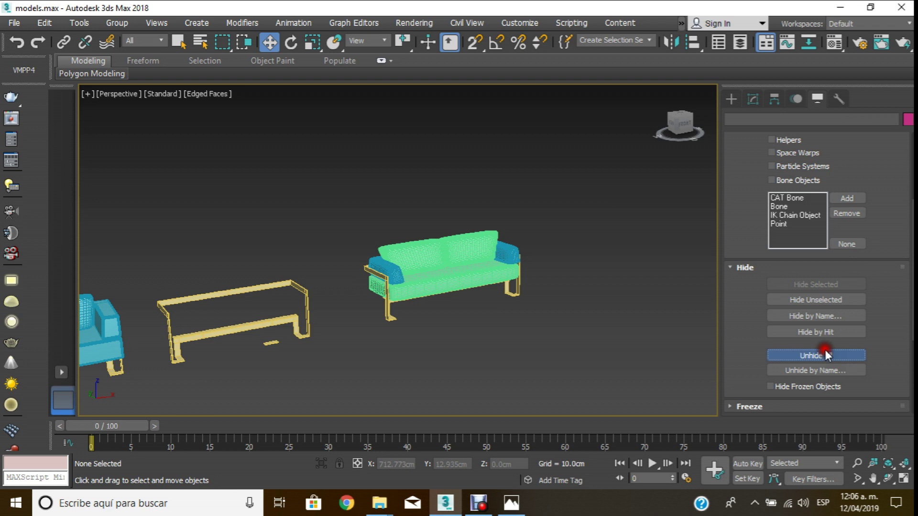
left_click(827, 356)
middle_click_drag(397, 273, 541, 272)
scroll(458, 282, "down", 4)
scroll(479, 282, "up", 4)
middle_click_drag(479, 282, 560, 255)
scroll(606, 259, "down", 4)
scroll(555, 273, "up", 5)
- Turn off the vase's Shell and Lathe to expose its profile line in Front view
left_click(551, 277)
scroll(551, 277, "up", 2)
scroll(551, 277, "up", 1)
left_click(753, 100)
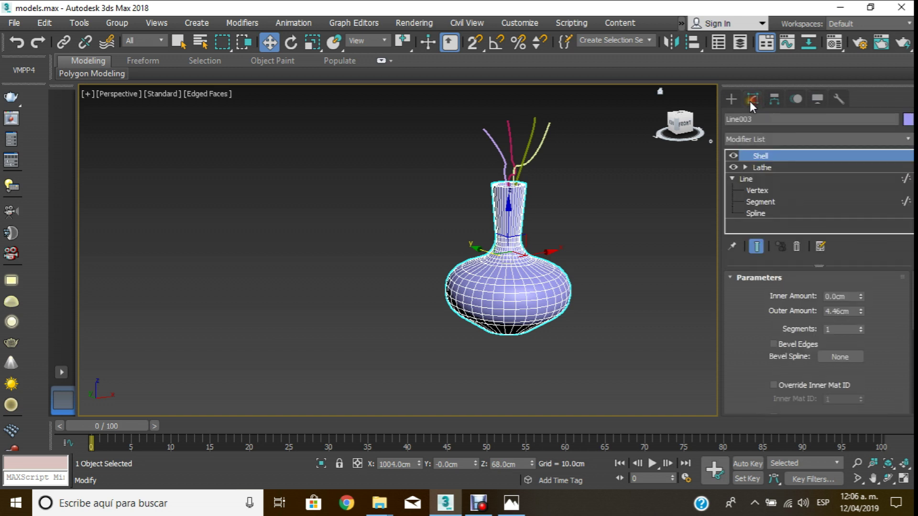
left_click(733, 156)
middle_click_drag(530, 227, 472, 231)
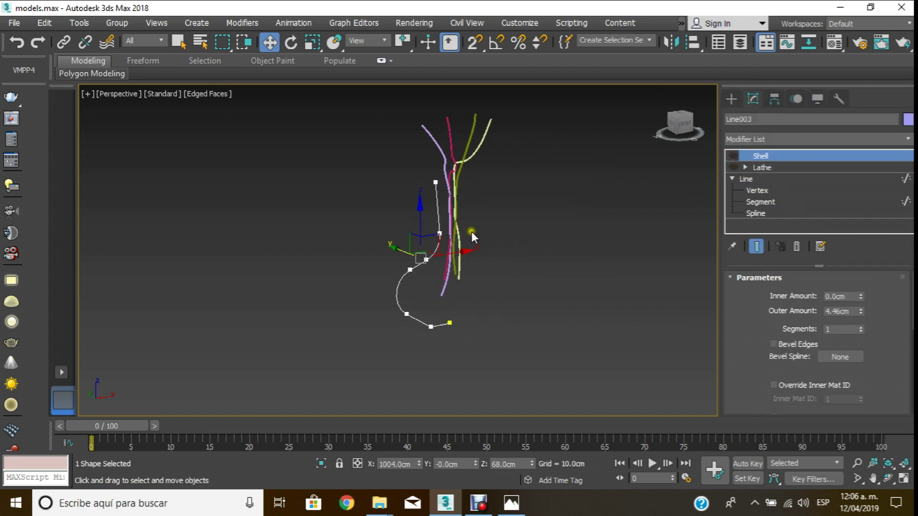
key("f")
scroll(537, 179, "down", 5)
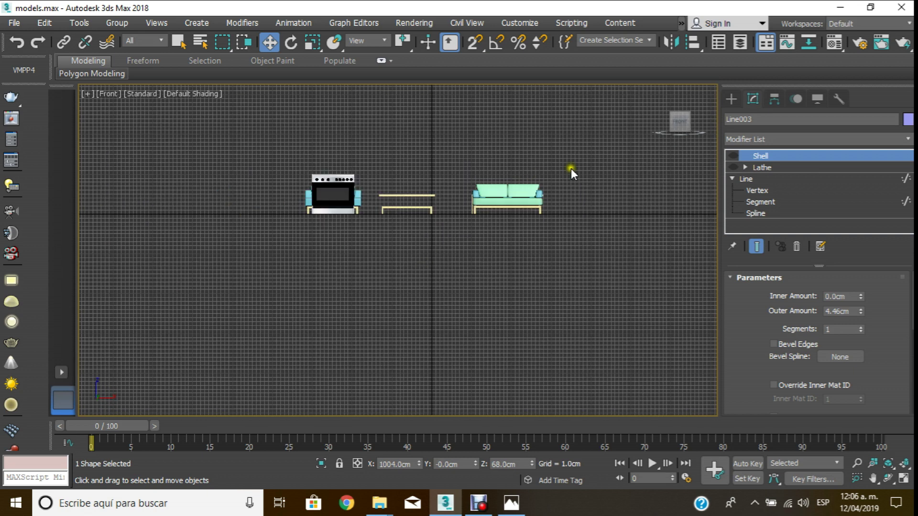
middle_click_drag(418, 229, 373, 266)
scroll(501, 271, "up", 3)
scroll(519, 238, "up", 2)
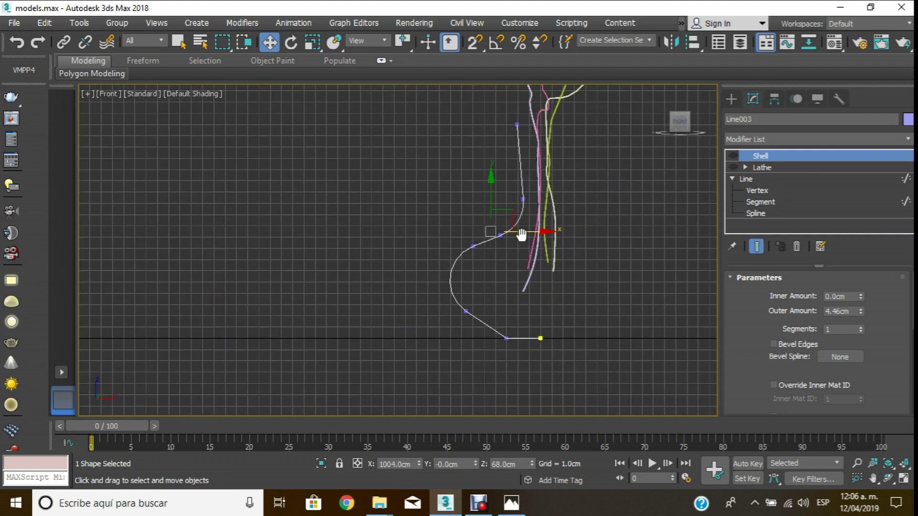
- Draw a new four-point angular profile line ending in a short flat base
left_click(731, 99)
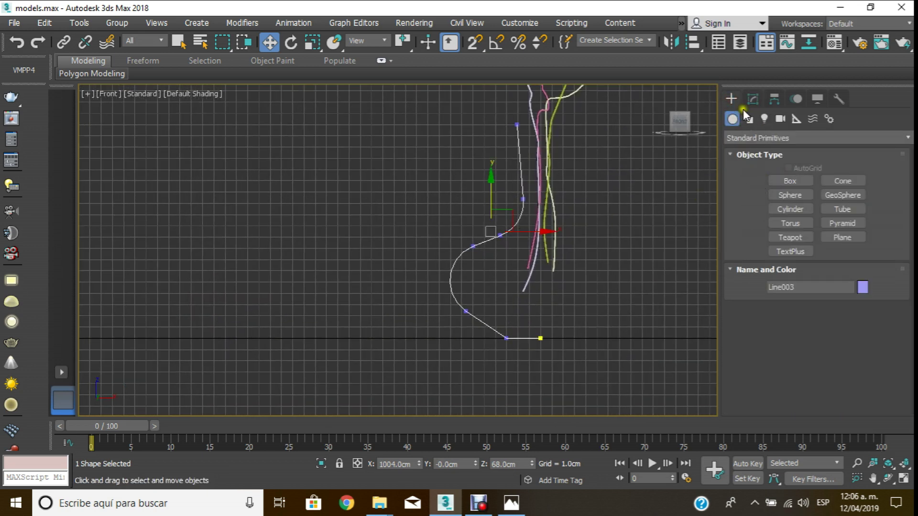
left_click(789, 182)
left_click(748, 120)
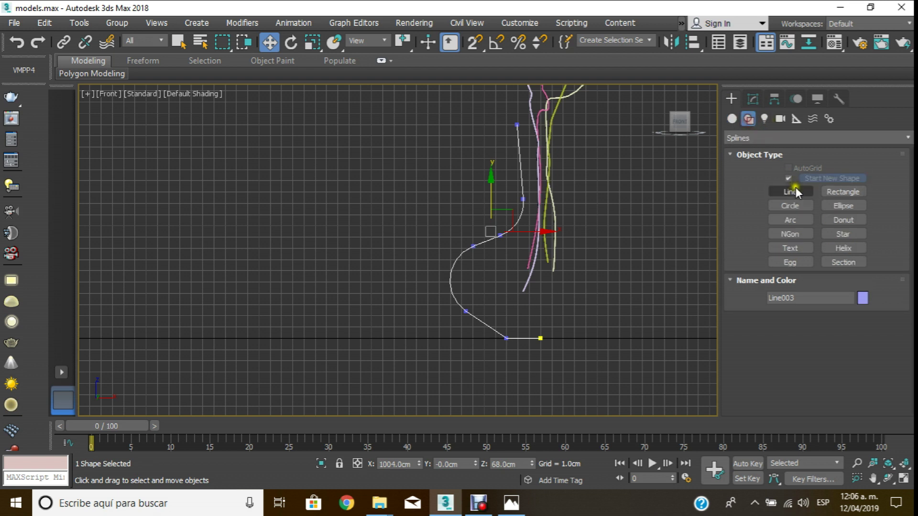
left_click(791, 191)
middle_click_drag(549, 164, 316, 166)
left_click(447, 127)
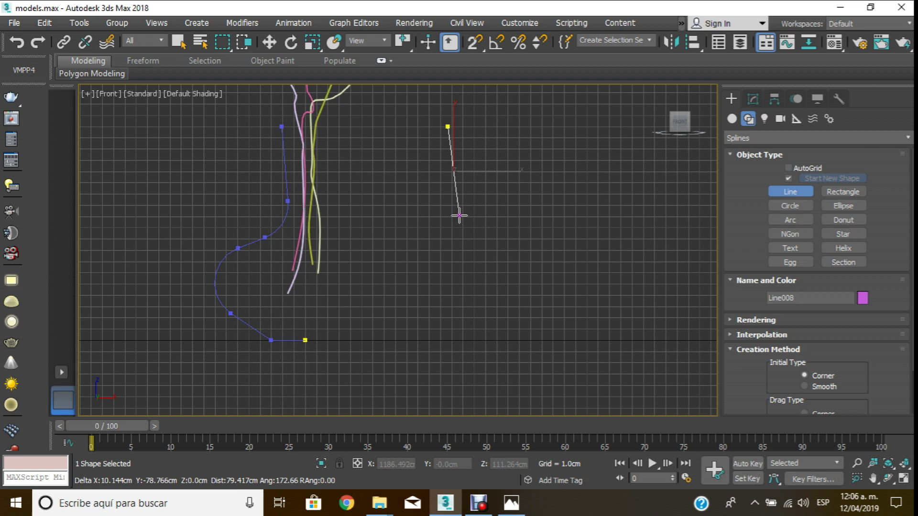
left_click(339, 272)
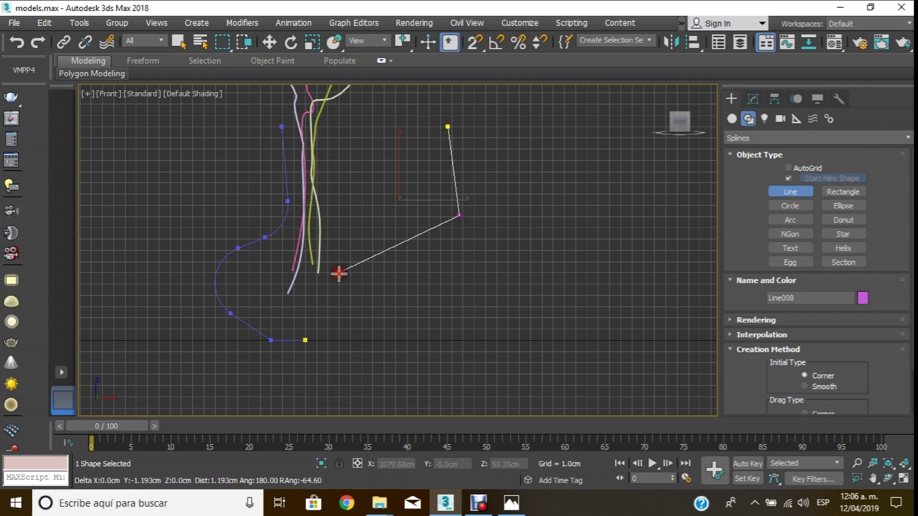
left_click(425, 341)
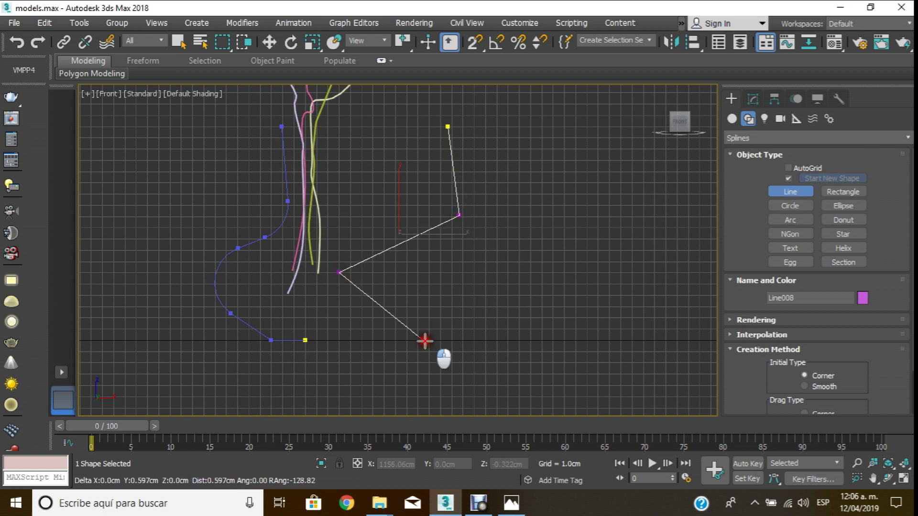
left_click(476, 340)
right_click(475, 340)
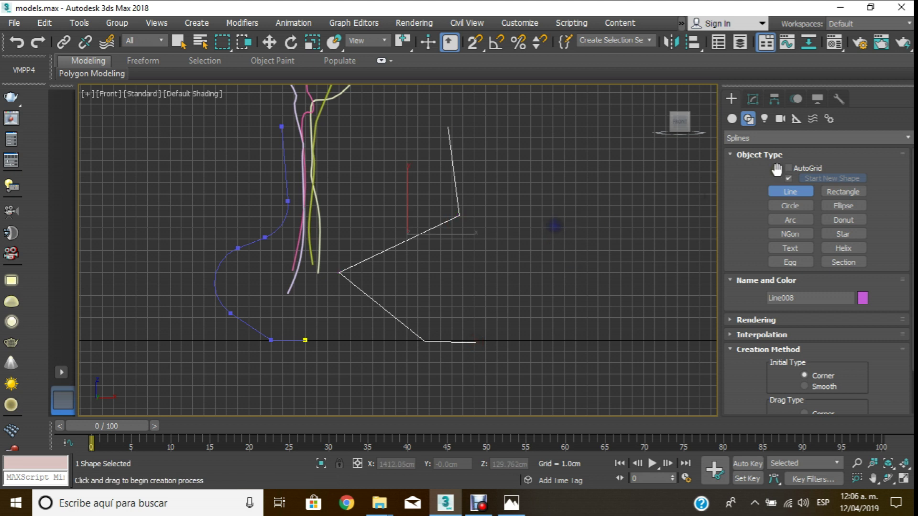
- Box-select the new line's segments at Segment level and apply a quad-menu option
left_click(755, 100)
left_click(732, 156)
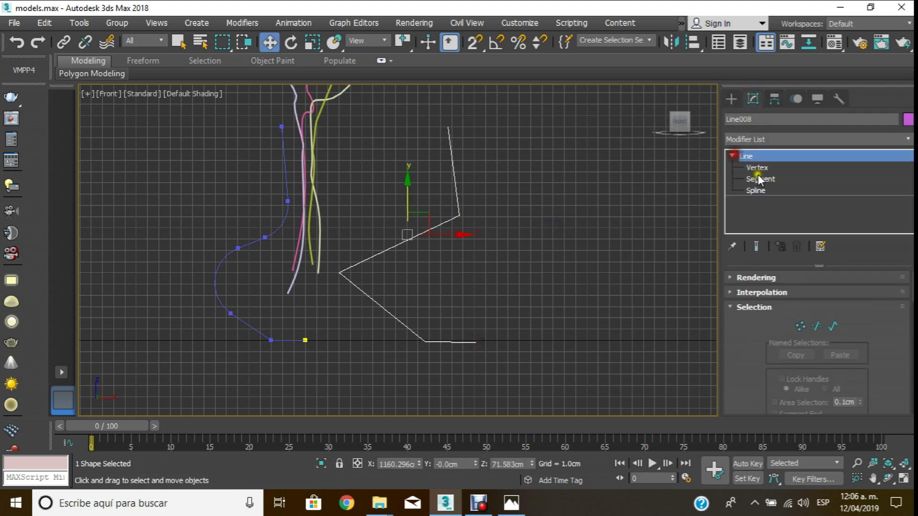
left_click(760, 178)
left_click_drag(538, 332, 520, 300)
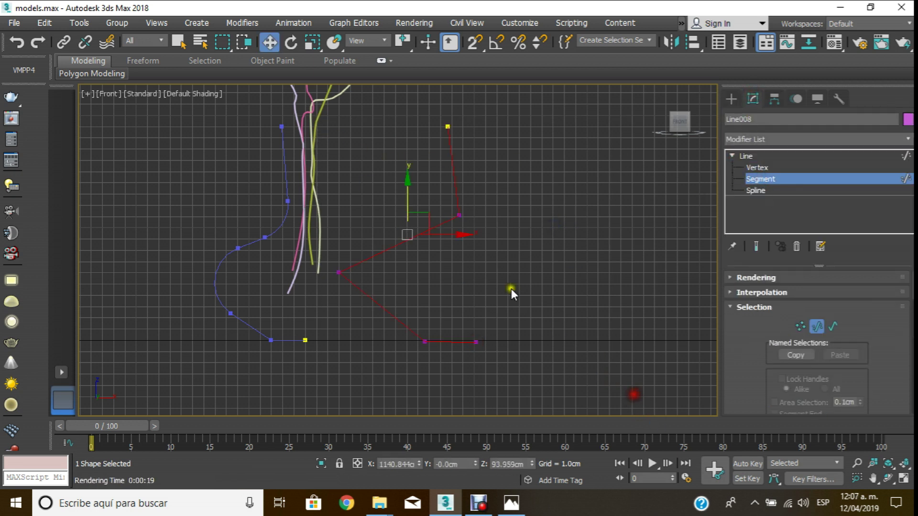
right_click(454, 217)
left_click(433, 160)
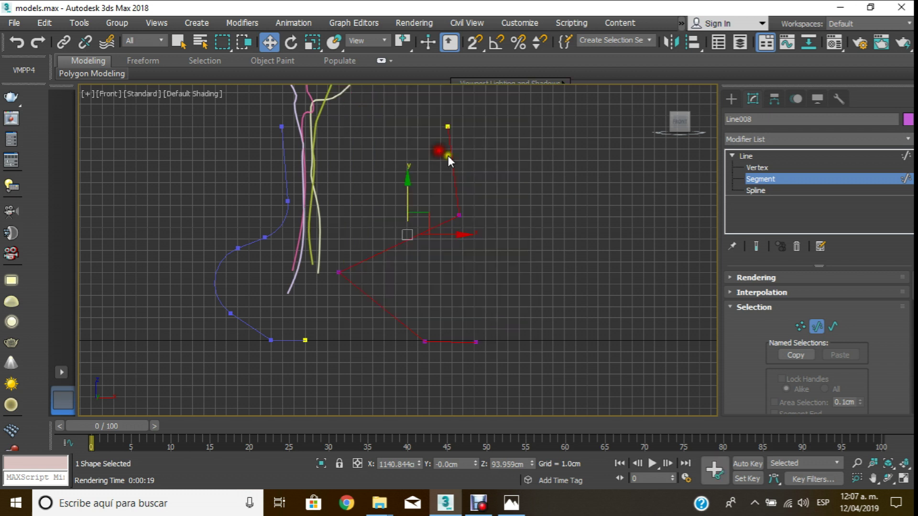
left_click(760, 168)
- Select all the profile's vertices and change their vertex type from the quad menu
mouse_move(679, 460)
left_mouse_down()
mouse_move(494, 338)
mouse_move(519, 331)
left_mouse_up()
right_click(338, 274)
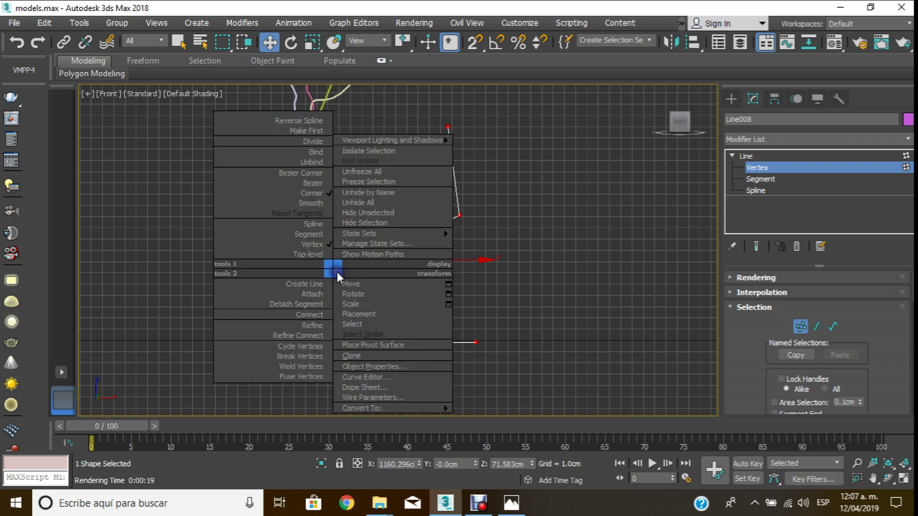
left_click(312, 183)
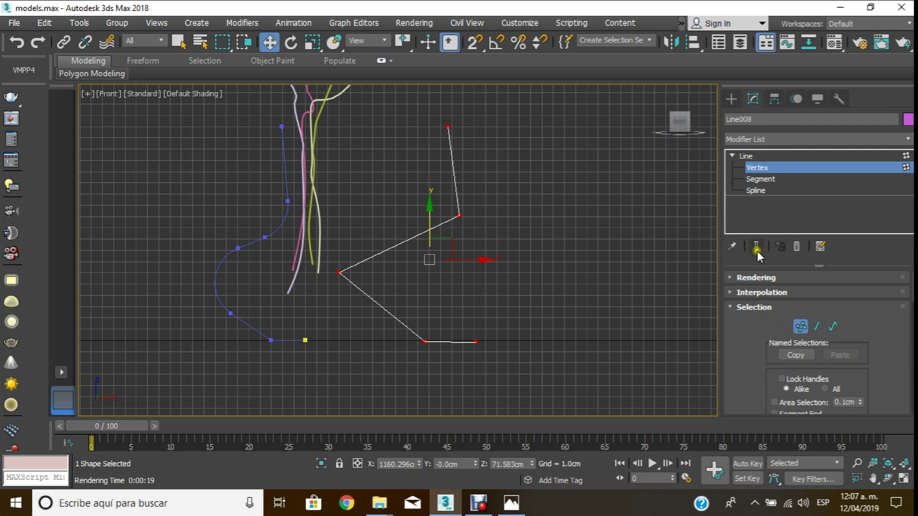
scroll(746, 335, "down", 5)
scroll(765, 302, "down", 5)
scroll(768, 327, "down", 5)
scroll(768, 329, "down", 5)
scroll(780, 354, "down", 3)
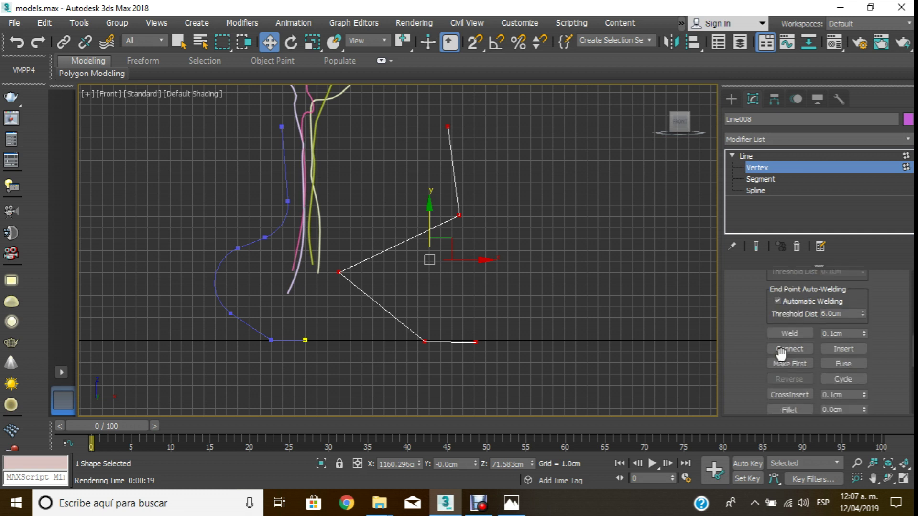
scroll(770, 380, "down", 2)
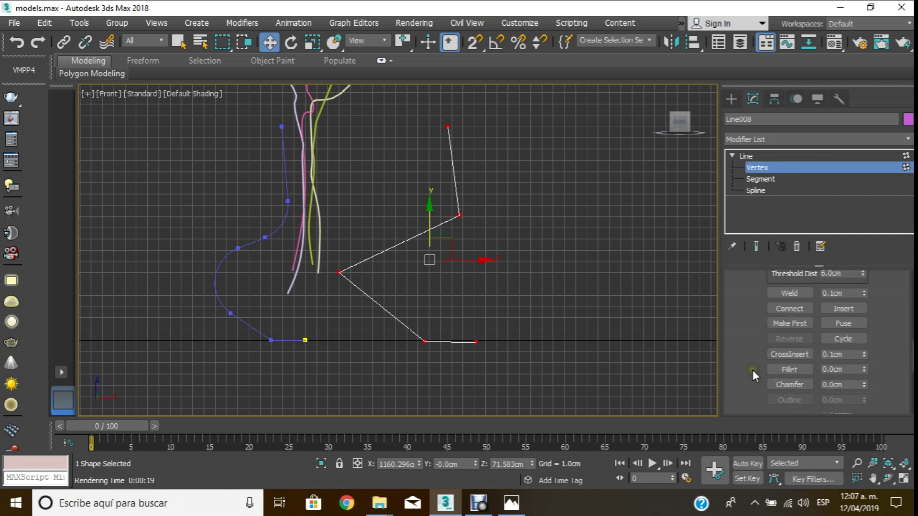
- Fillet the profile's left and upper corners, undoing the fillet on the base corner
left_click(796, 367)
left_click_drag(339, 273, 371, 198)
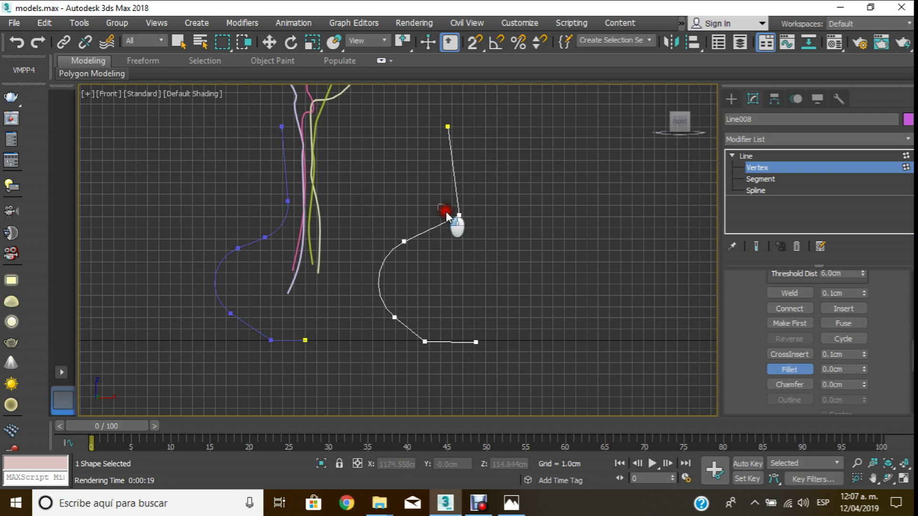
mouse_move(460, 217)
left_mouse_down()
mouse_move(479, 195)
mouse_move(473, 181)
left_mouse_up()
left_click_drag(424, 338, 439, 325)
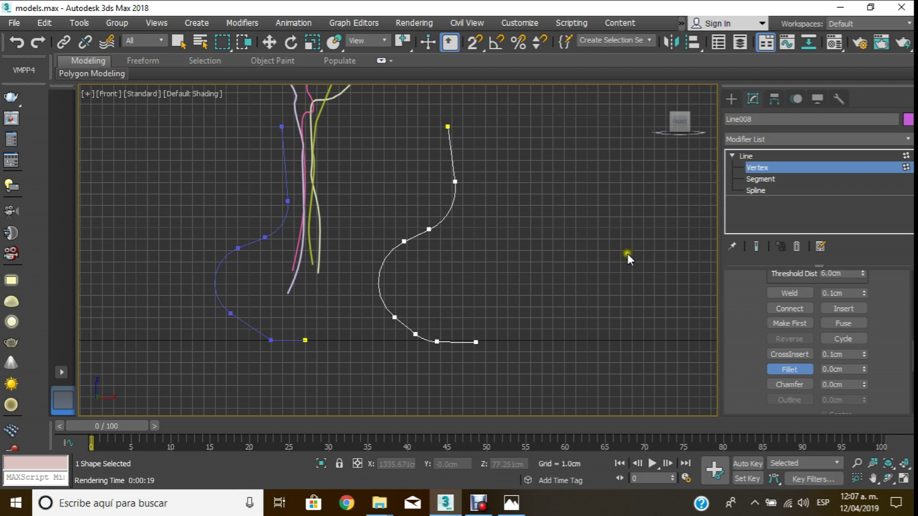
key("ctrl+z")
scroll(421, 344, "up", 4)
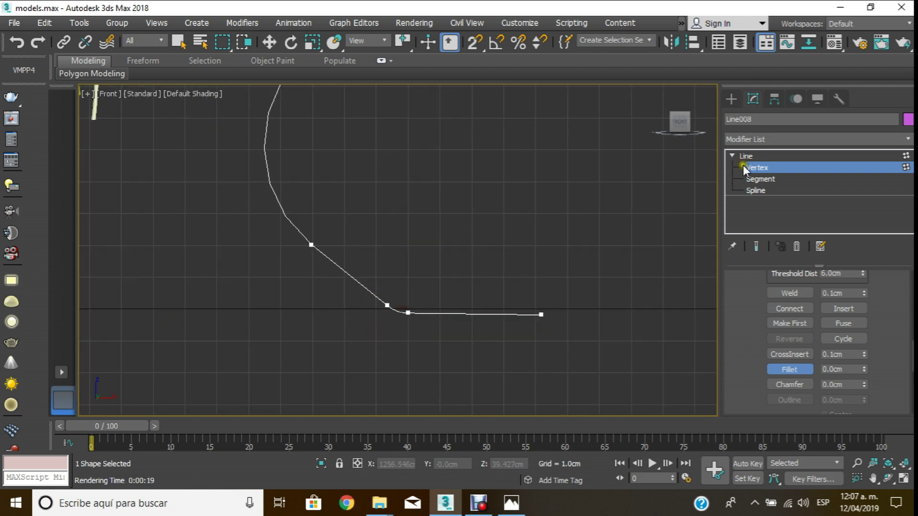
- Move the base end vertex left to shorten the flat base
left_click(276, 41)
left_click(422, 283)
left_click_drag(422, 283, 379, 334)
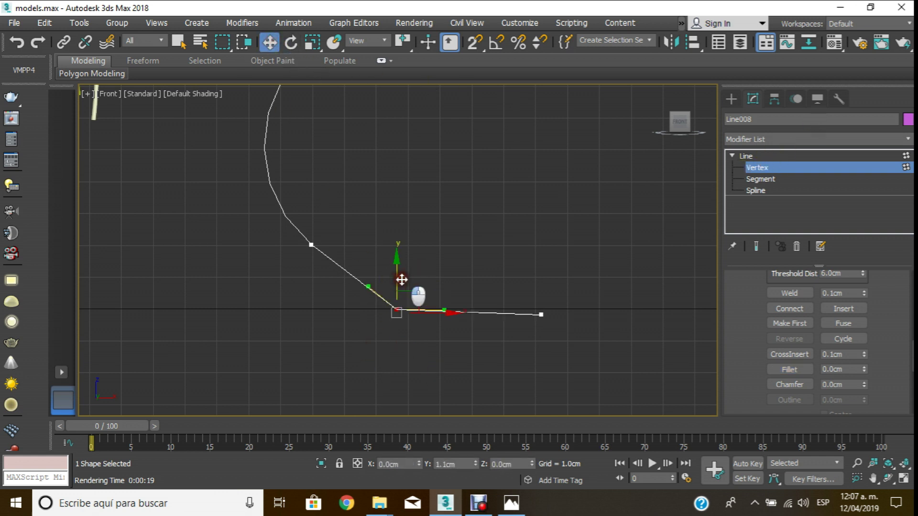
left_click_drag(521, 344, 550, 275)
scroll(552, 276, "down", 4)
scroll(558, 189, "up", 1)
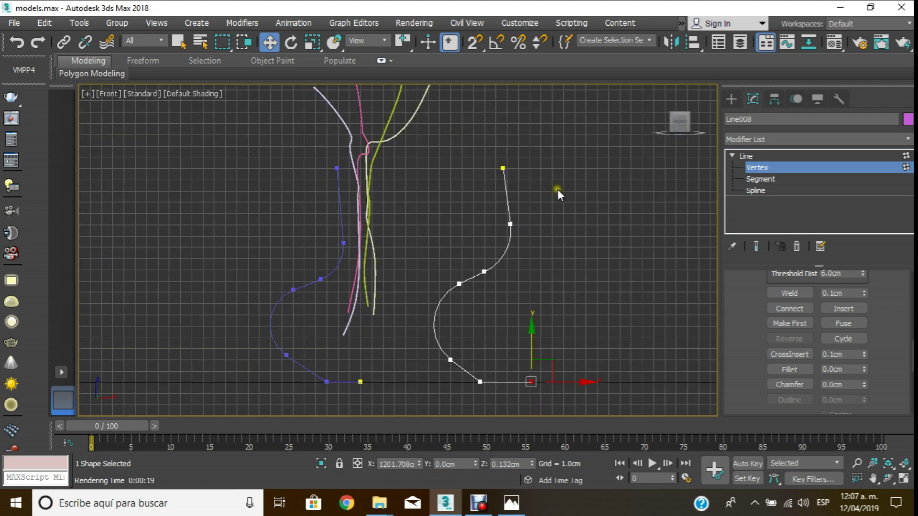
middle_click_drag(535, 162, 528, 155)
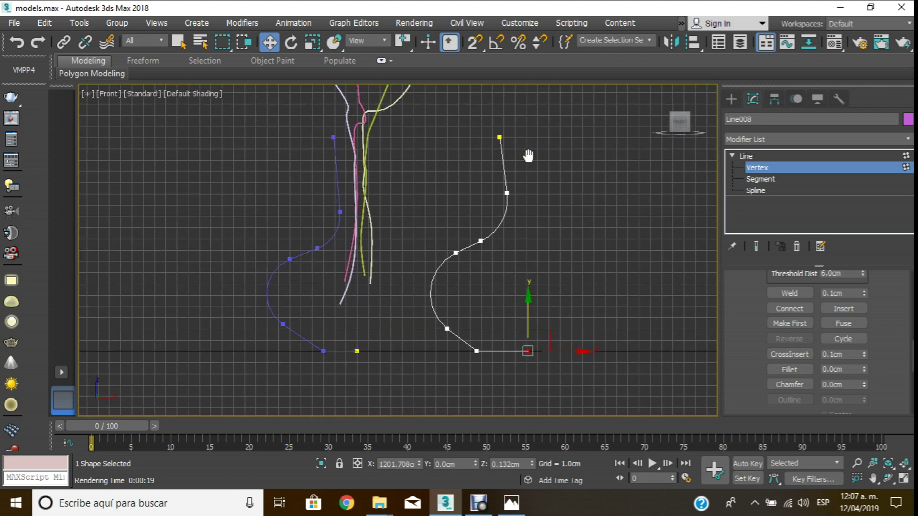
left_click(803, 164)
left_click(758, 167)
left_click_drag(568, 353, 555, 353)
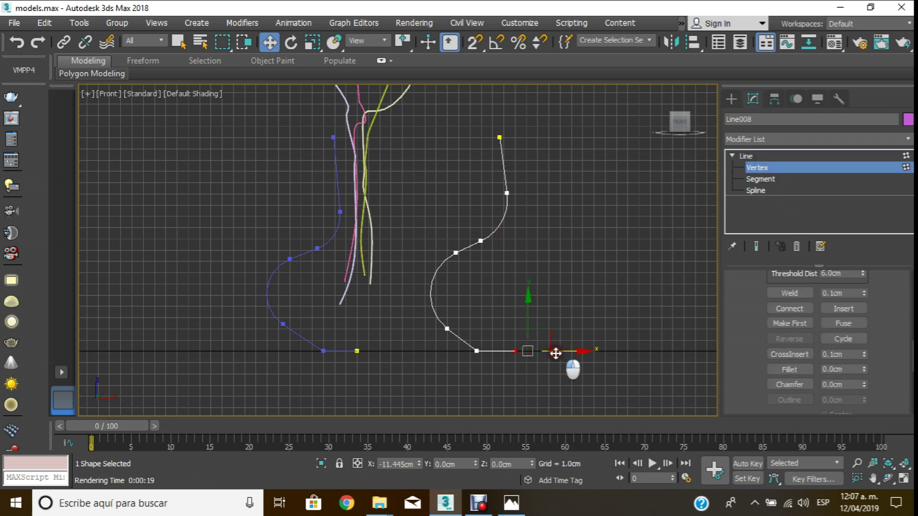
left_click(766, 164)
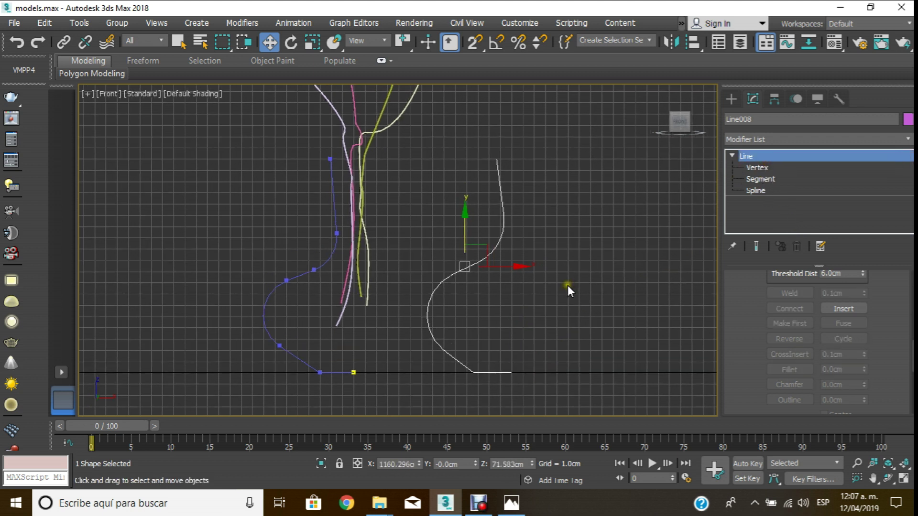
- Add a Lathe modifier to the Line008 profile in Perspective view
key("p")
middle_click_drag(567, 286, 507, 301)
scroll(507, 301, "up", 3)
left_click(865, 139)
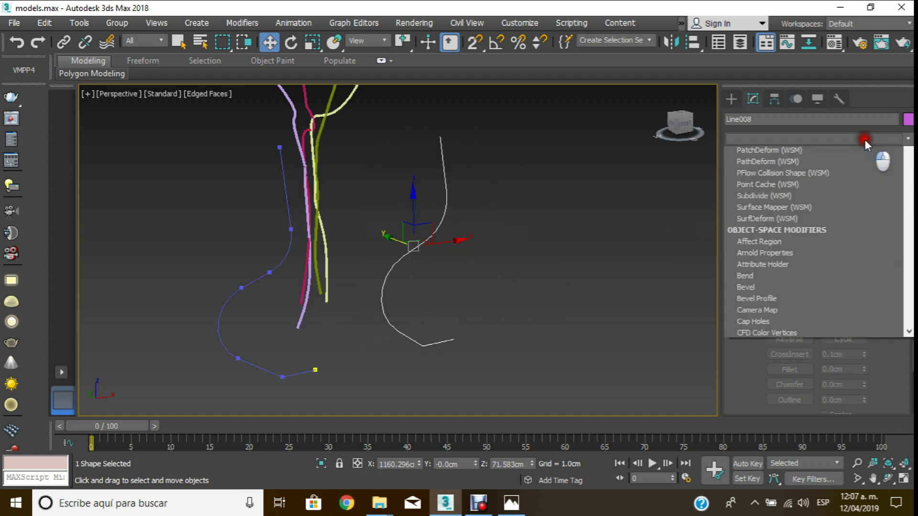
left_click_drag(910, 180, 911, 285)
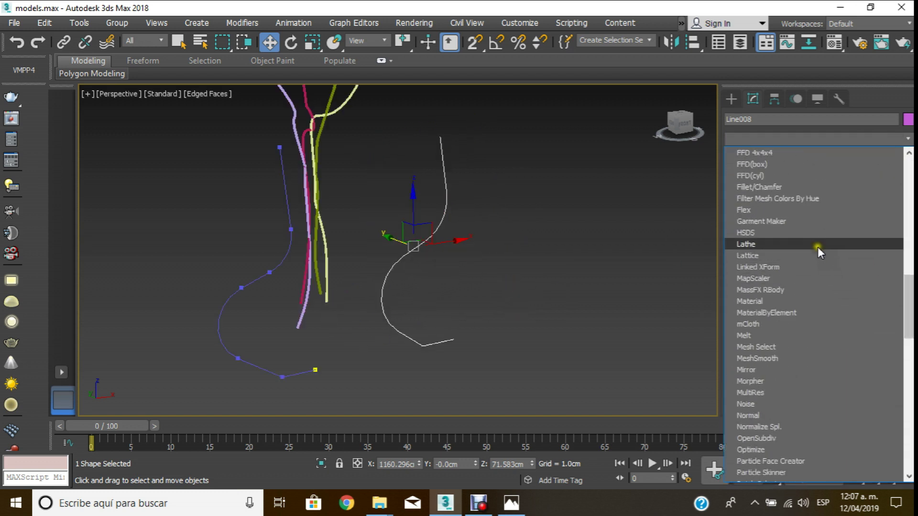
left_click(818, 246)
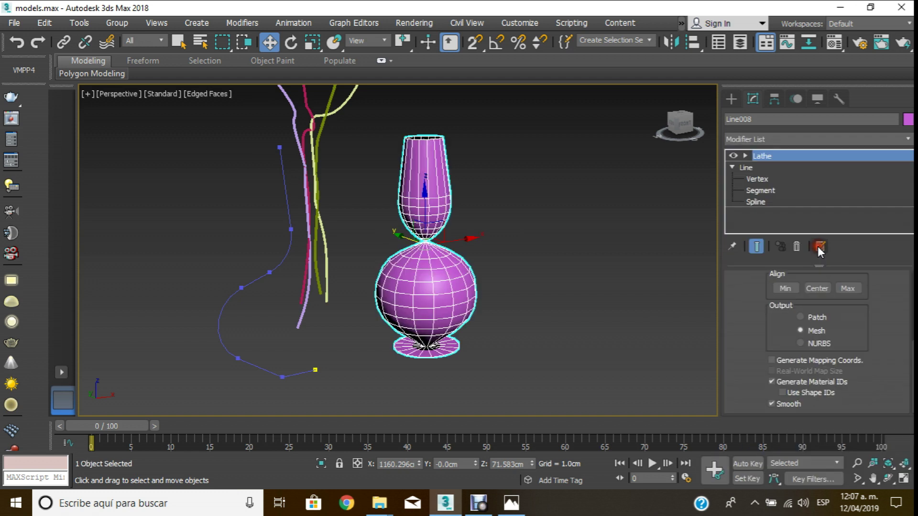
- Set the Lathe alignment to Max after trying Min and Center, then orbit to check
left_click(785, 289)
left_click(817, 289)
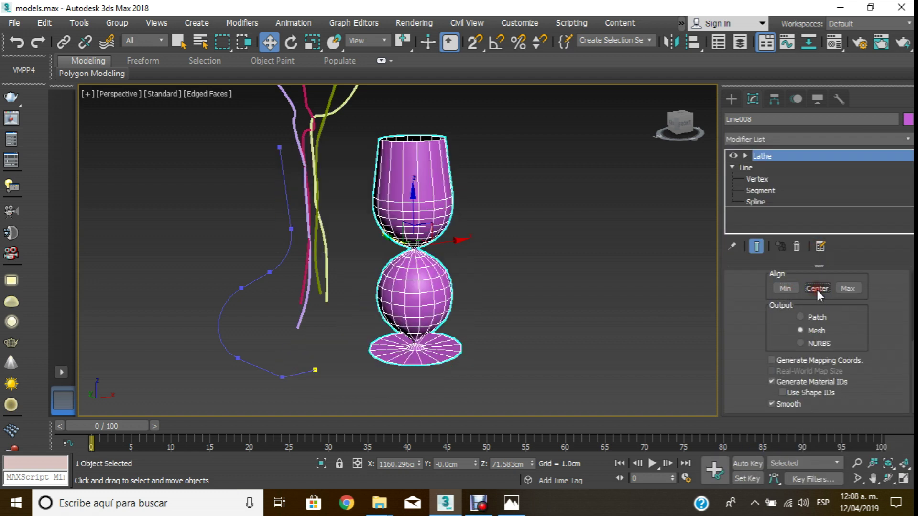
left_click(848, 289)
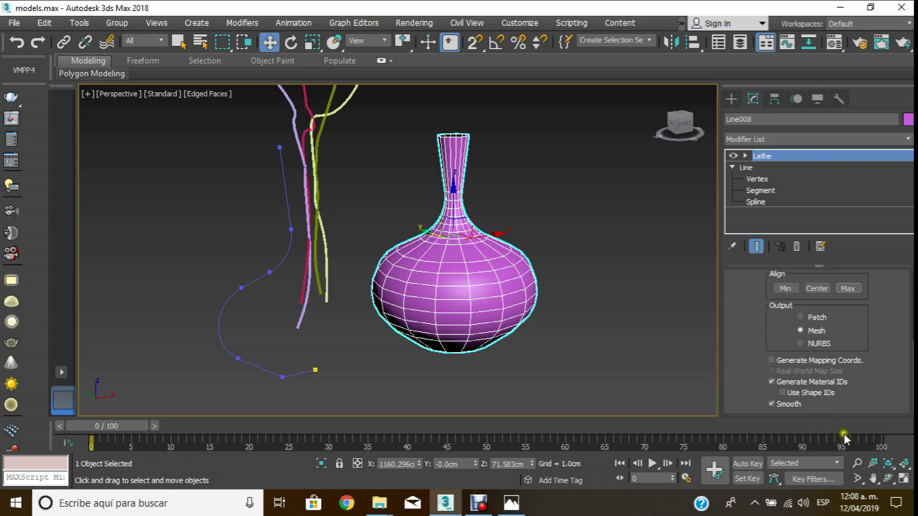
left_click(888, 479)
mouse_move(433, 299)
left_mouse_down()
mouse_move(394, 317)
mouse_move(401, 301)
left_mouse_up()
- In the front view, select the bottom corner vertex of the vase profile
key("f")
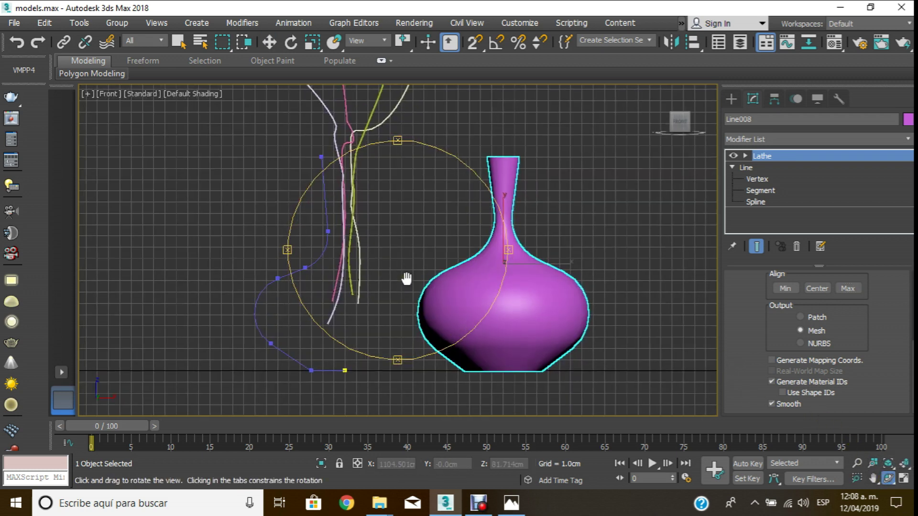
left_click(770, 178)
left_click(272, 44)
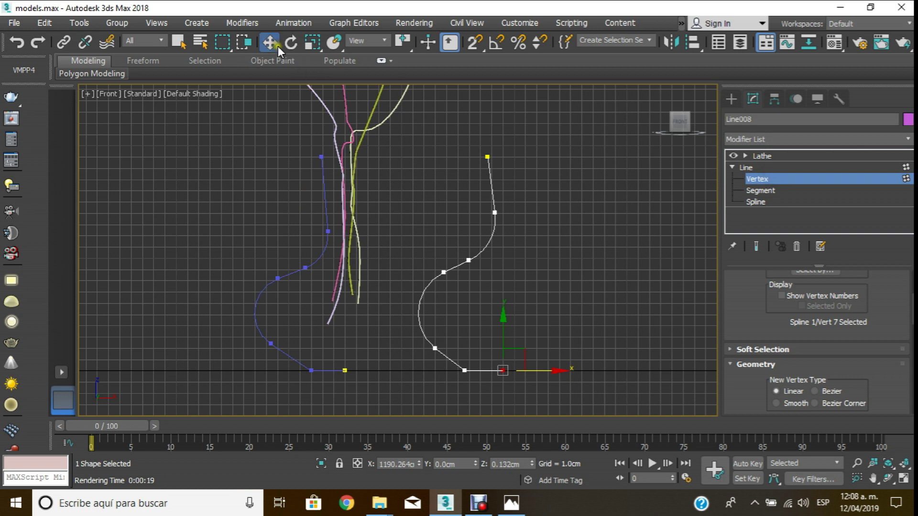
mouse_move(447, 126)
left_mouse_down()
mouse_move(526, 216)
mouse_move(517, 182)
left_mouse_up()
left_click(754, 156)
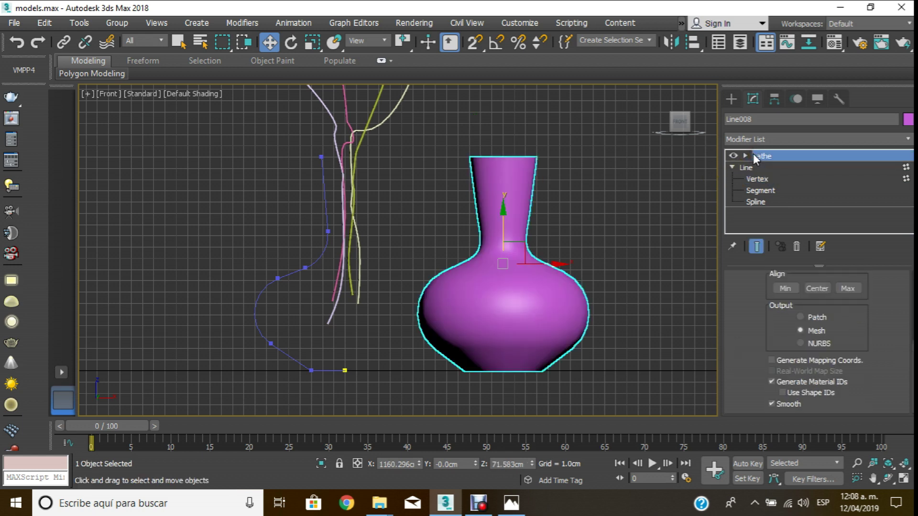
middle_click_drag(615, 233, 598, 217)
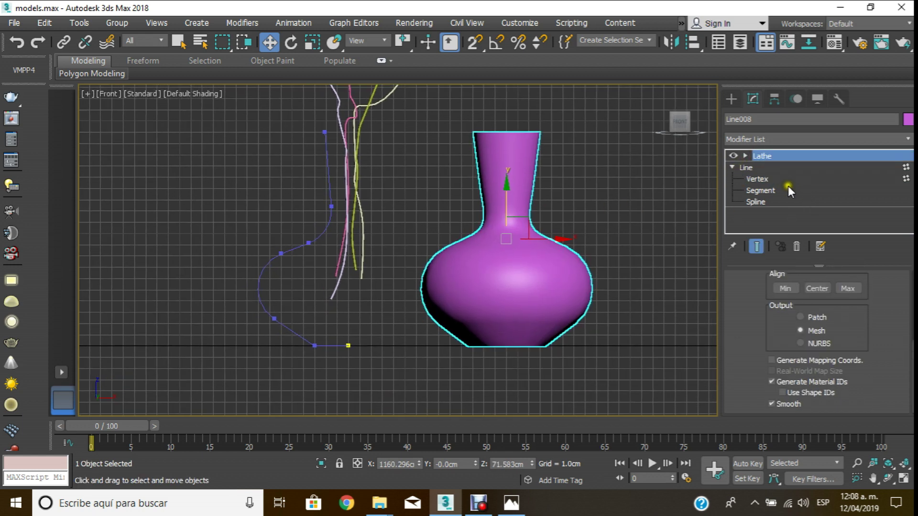
left_click(757, 179)
left_click(468, 345)
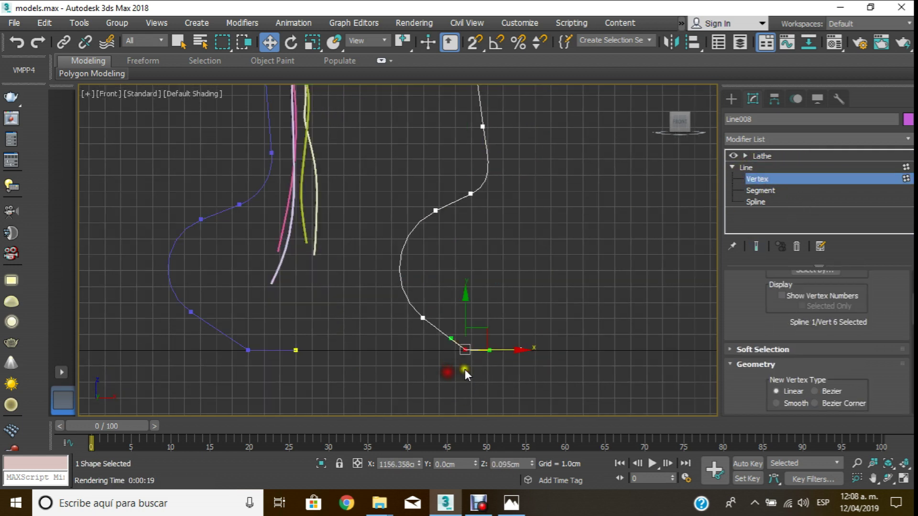
scroll(496, 350, "up", 4)
left_click_drag(770, 348, 764, 325)
- Fillet the bottom corner vertex to round the vase profile's base
scroll(764, 324, "down", 3)
scroll(739, 274, "down", 3)
scroll(735, 306, "down", 3)
scroll(708, 342, "down", 3)
scroll(743, 353, "down", 1)
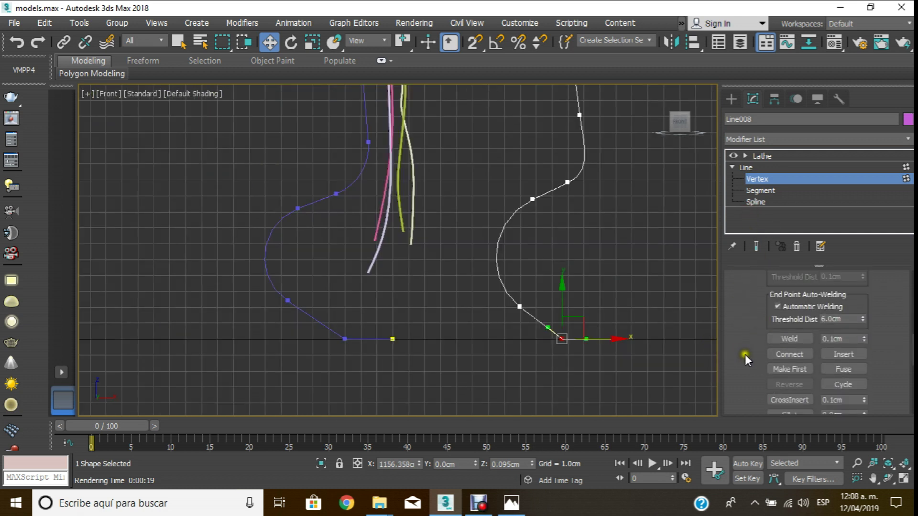
scroll(746, 269, "down", 2)
scroll(744, 314, "down", 2)
scroll(744, 320, "down", 2)
scroll(744, 318, "down", 2)
scroll(744, 323, "down", 2)
scroll(746, 326, "up", 3)
scroll(752, 314, "up", 3)
scroll(758, 308, "up", 2)
scroll(758, 308, "up", 2)
scroll(758, 308, "up", 2)
scroll(758, 308, "down", 1)
scroll(758, 308, "down", 3)
scroll(758, 311, "up", 3)
scroll(759, 311, "up", 2)
scroll(758, 311, "up", 2)
scroll(758, 311, "up", 2)
scroll(759, 312, "up", 2)
scroll(759, 315, "down", 3)
scroll(758, 320, "down", 2)
scroll(759, 321, "down", 1)
scroll(759, 321, "down", 2)
scroll(758, 321, "down", 1)
scroll(759, 321, "down", 2)
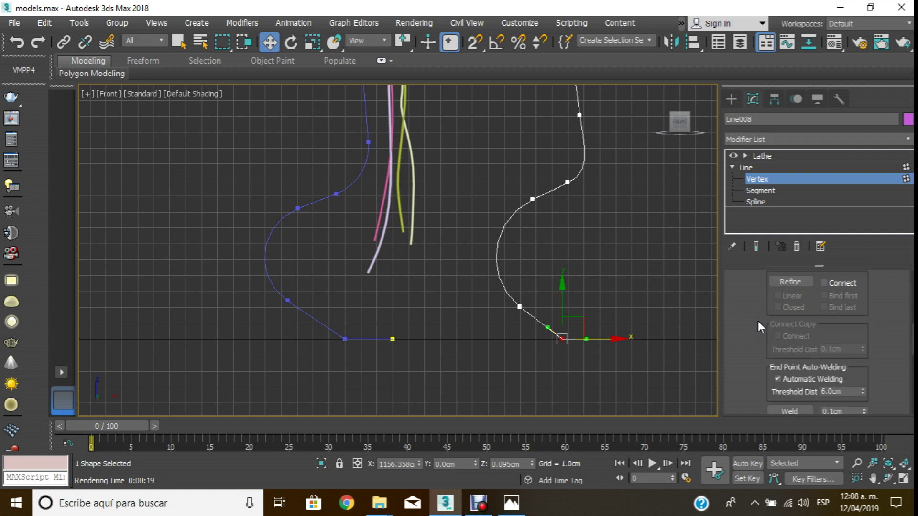
scroll(759, 320, "down", 1)
scroll(758, 322, "down", 1)
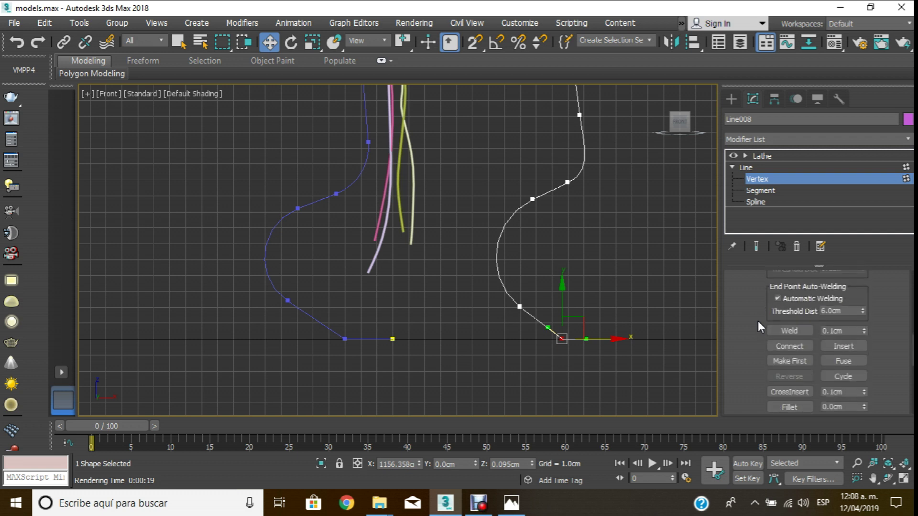
scroll(758, 327, "down", 1)
left_click(790, 387)
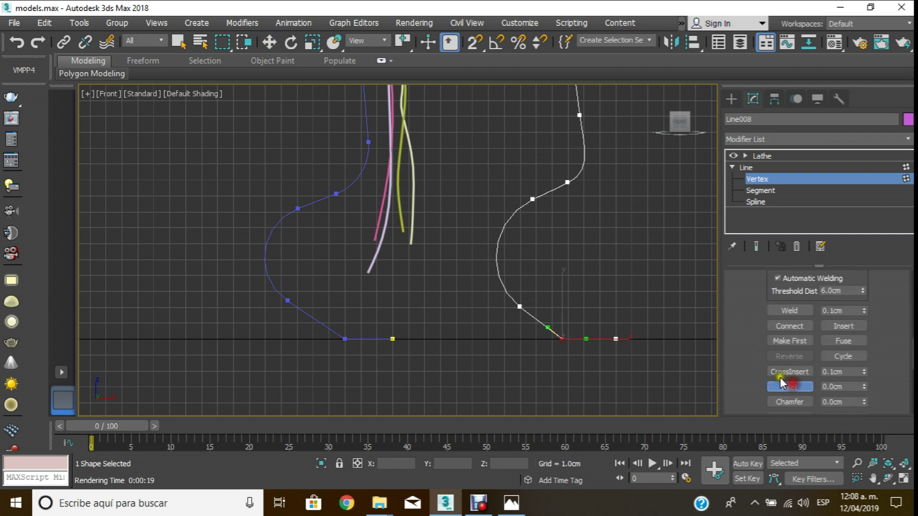
scroll(569, 333, "up", 2)
scroll(569, 333, "up", 1)
left_click_drag(552, 336, 559, 315)
- Return to the Lathe result and orbit to inspect the softened vase base
left_click(761, 157)
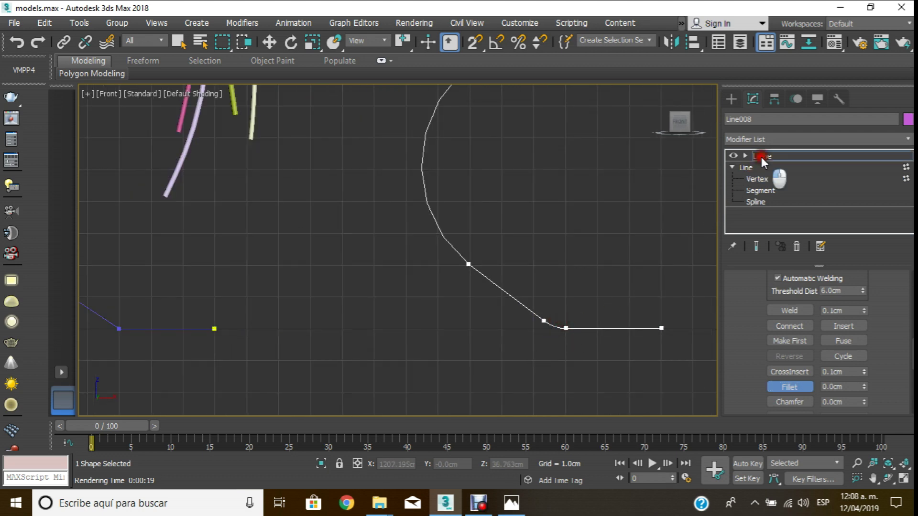
scroll(521, 266, "down", 4)
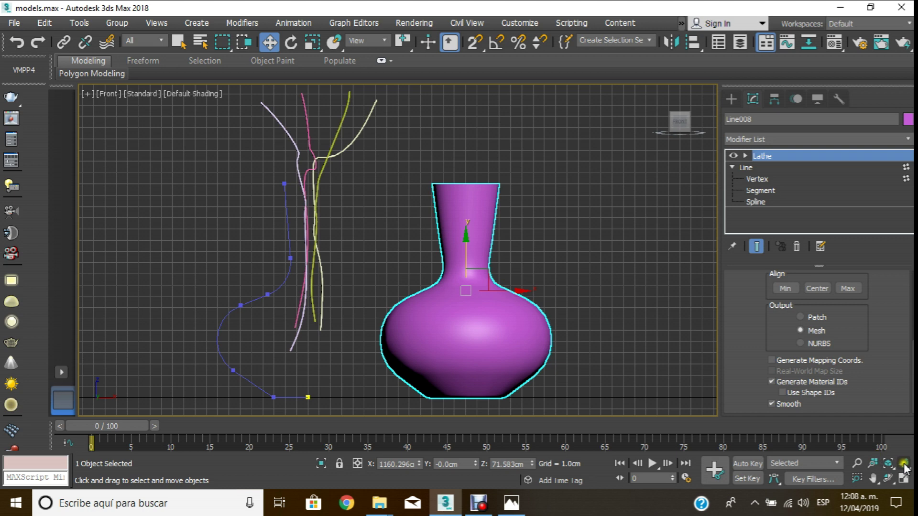
left_click(888, 479)
mouse_move(450, 234)
left_mouse_down()
mouse_move(472, 256)
mouse_move(475, 301)
left_mouse_up()
- In perspective view with edged faces shown, add a Shell modifier to the vase
key("p")
key("F4")
scroll(455, 219, "up", 5)
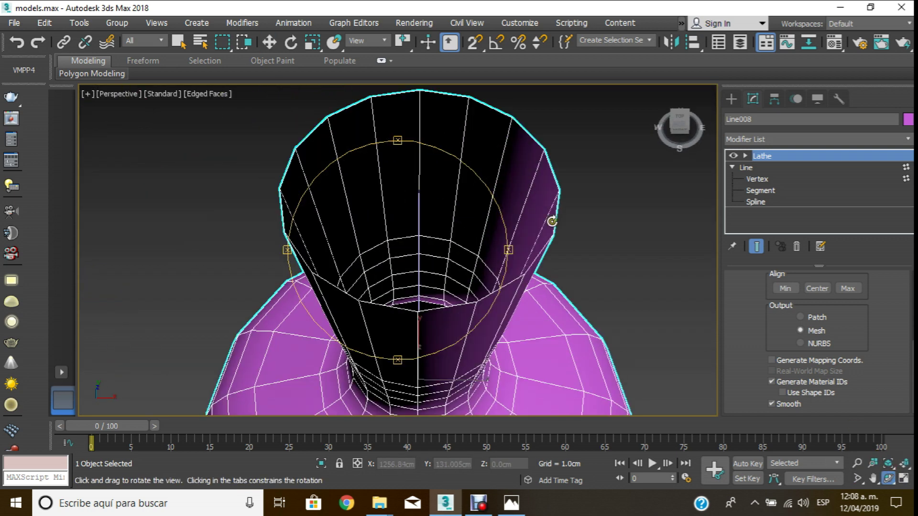
left_click(845, 139)
mouse_move(910, 192)
left_mouse_down()
mouse_move(910, 407)
mouse_move(911, 364)
left_mouse_up()
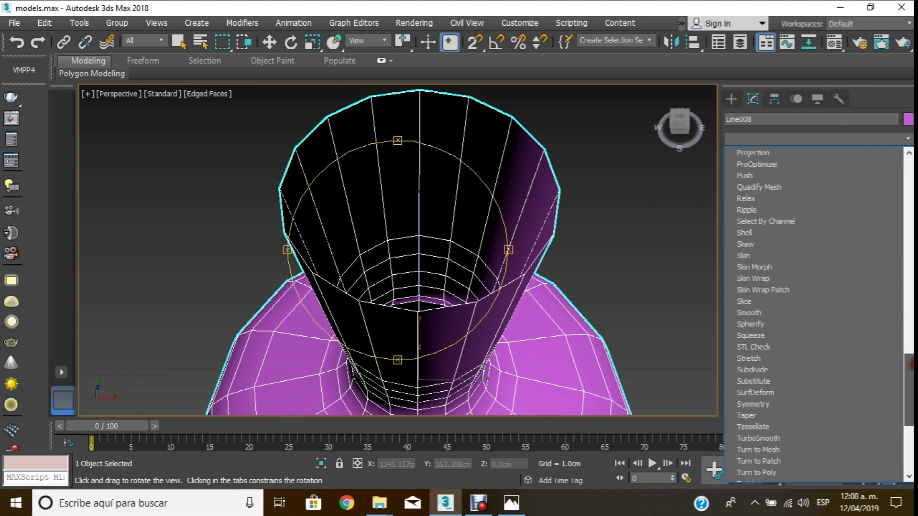
left_click(816, 231)
- Set the Shell's Outer Amount to 1.0cm
scroll(767, 278, "up", 5)
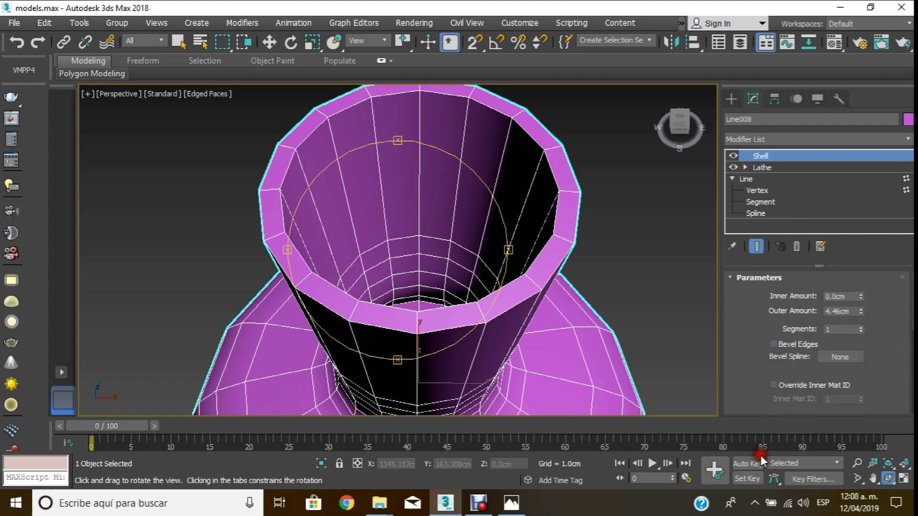
left_click_drag(859, 310, 895, 14)
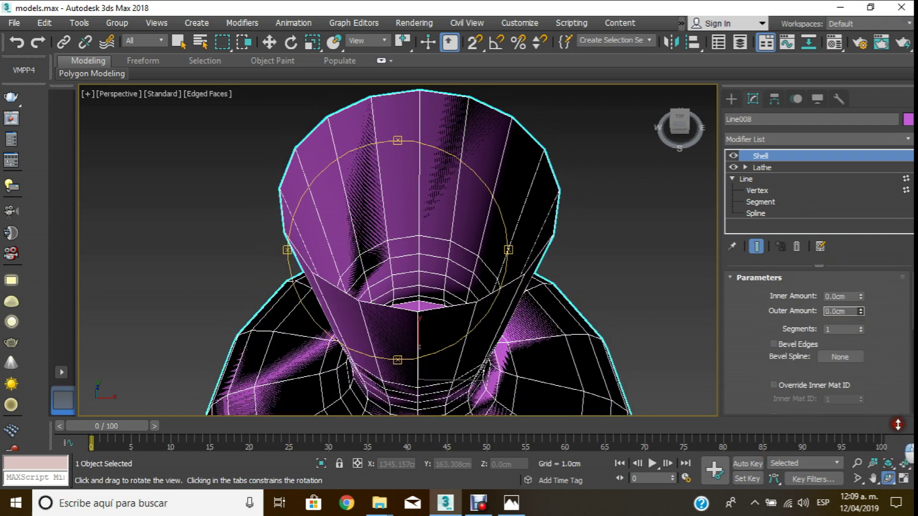
left_click_drag(896, 15, 856, 201)
left_click_drag(862, 311, 856, 130)
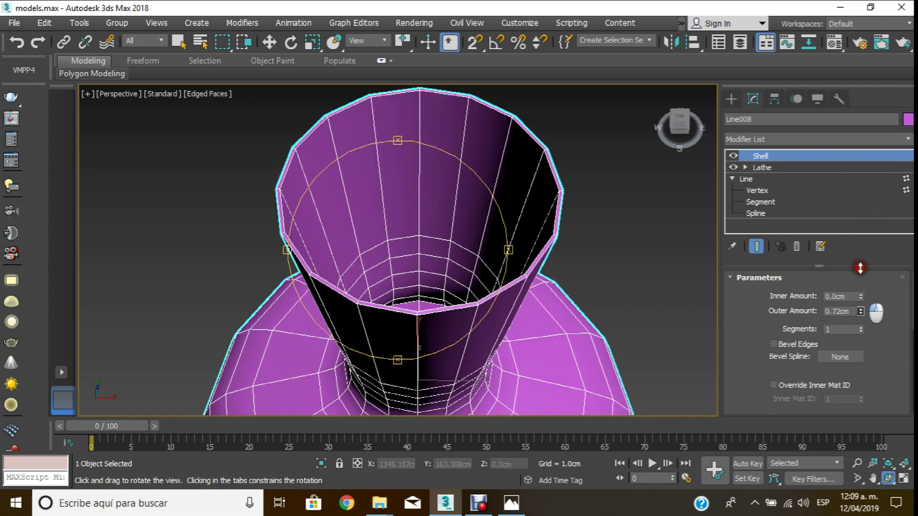
scroll(547, 265, "down", 5)
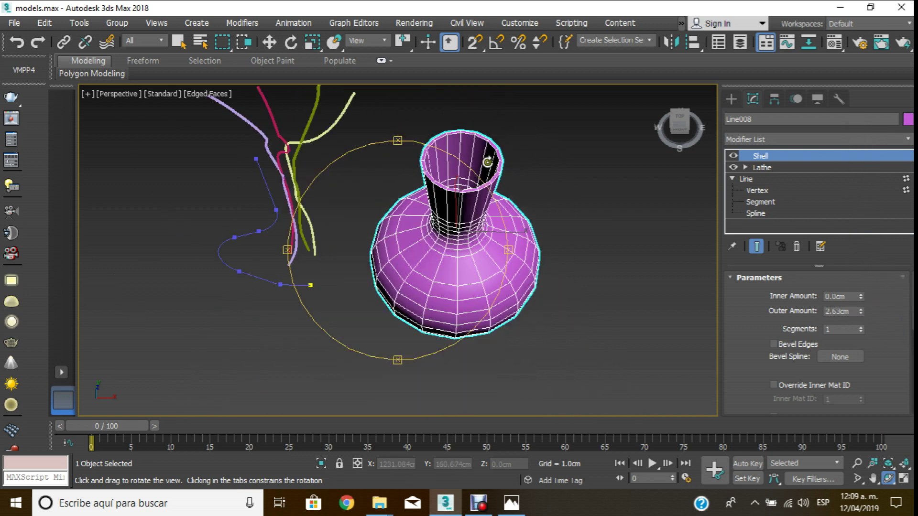
left_click_drag(852, 315, 728, 325)
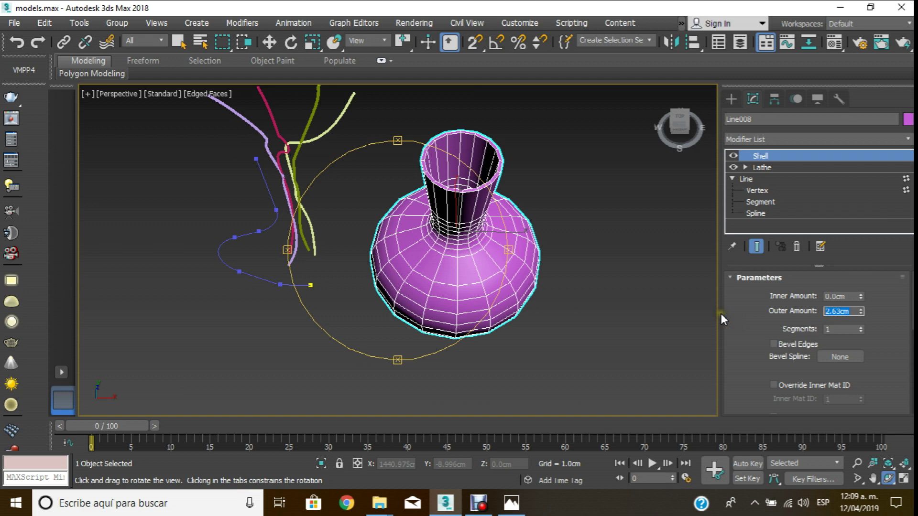
type(".6")
key("Return")
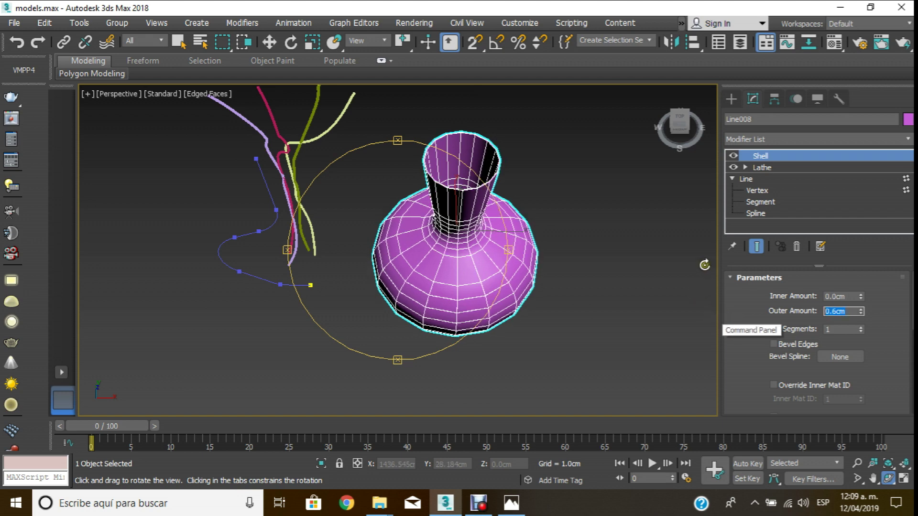
type("1")
key("Return")
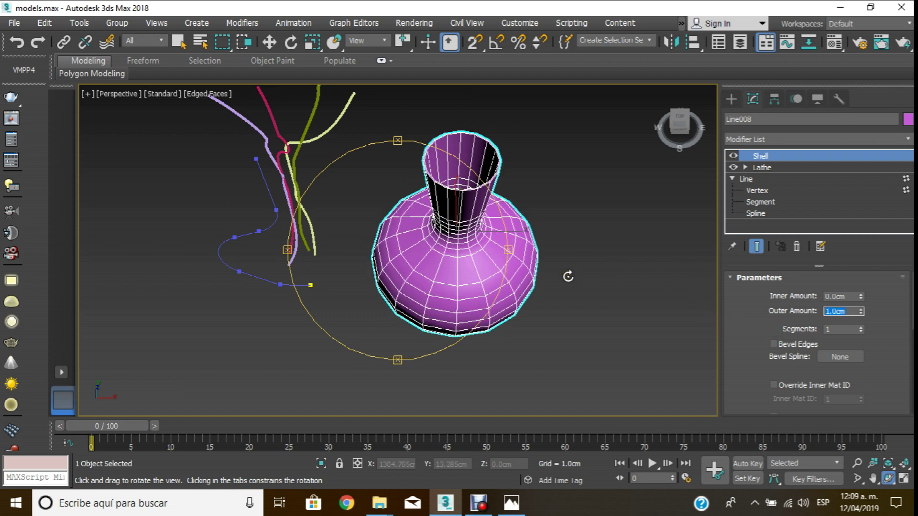
scroll(386, 145, "down", 3)
scroll(387, 144, "down", 3)
scroll(386, 145, "down", 1)
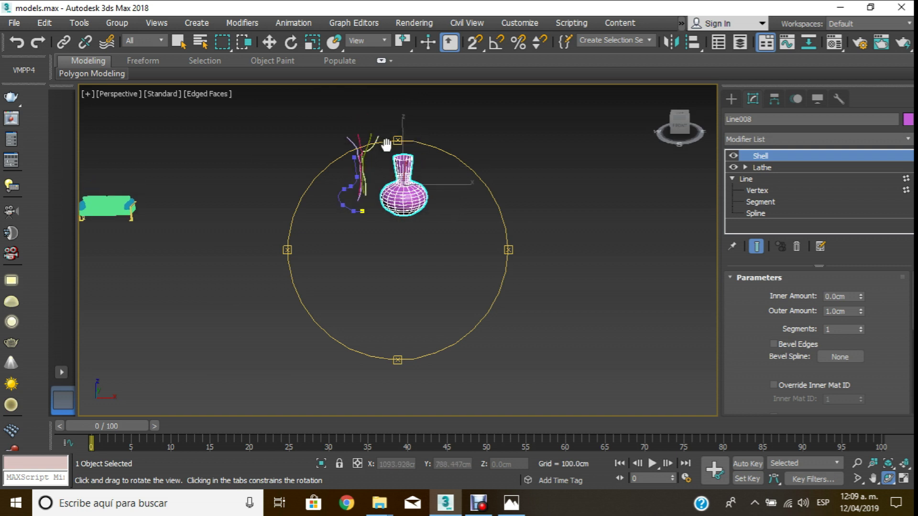
left_click(268, 42)
- Box-select and delete the loose splines beside the vase
left_click(354, 177)
scroll(372, 194, "up", 4)
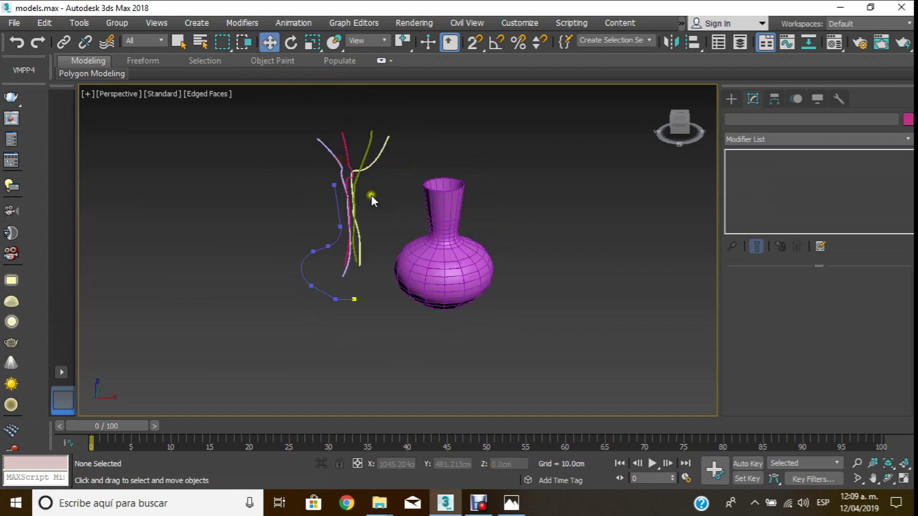
left_click_drag(386, 124, 217, 373)
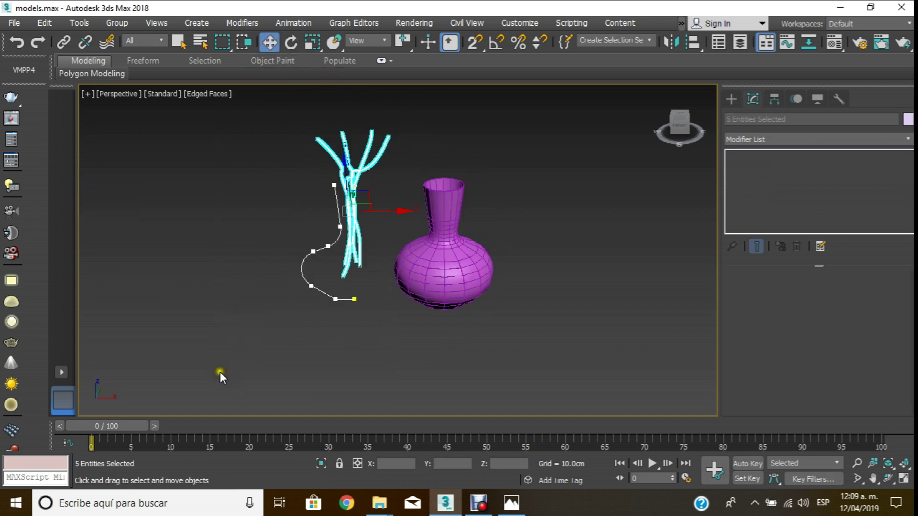
key("Delete")
scroll(355, 324, "down", 2)
scroll(353, 322, "down", 3)
- In the front view, centre the vase, draw a trial line, then undo it
key("f")
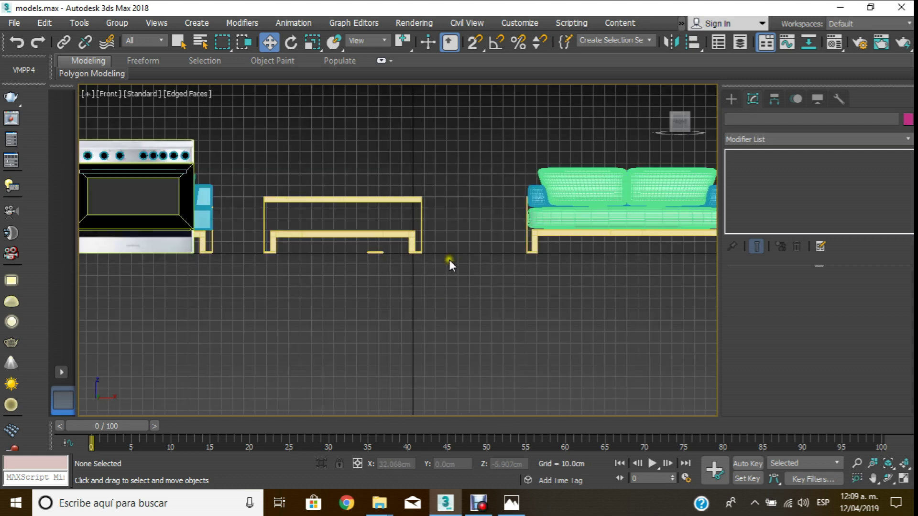
scroll(459, 247, "down", 3)
scroll(469, 235, "down", 2)
scroll(471, 247, "down", 3)
scroll(474, 254, "up", 3)
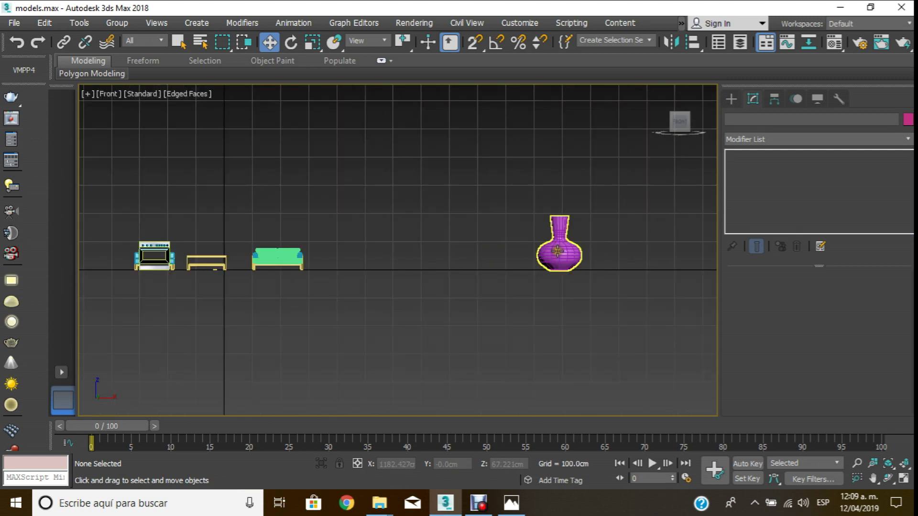
left_click(584, 251)
mouse_move(586, 251)
middle_mouse_down()
mouse_move(375, 249)
mouse_move(356, 269)
middle_mouse_up()
scroll(364, 225, "up", 3)
scroll(371, 228, "up", 2)
left_click(731, 99)
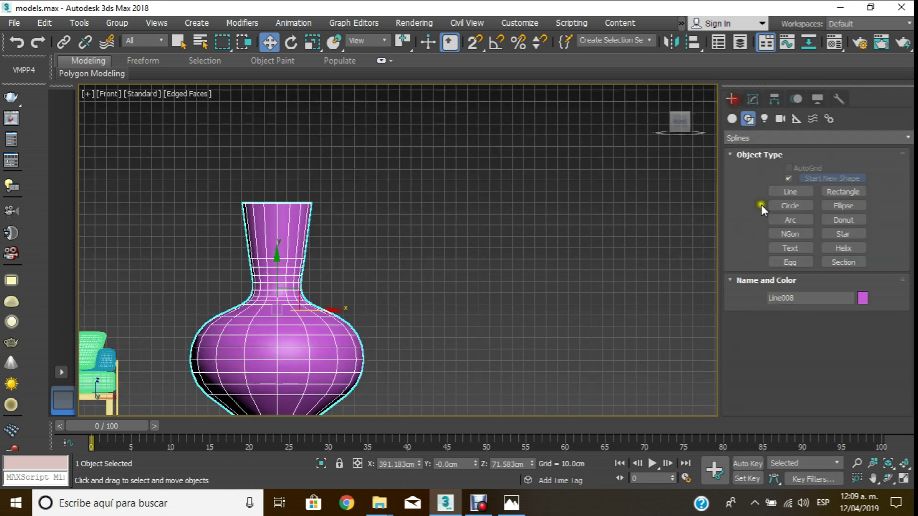
left_click(791, 193)
left_click(346, 121)
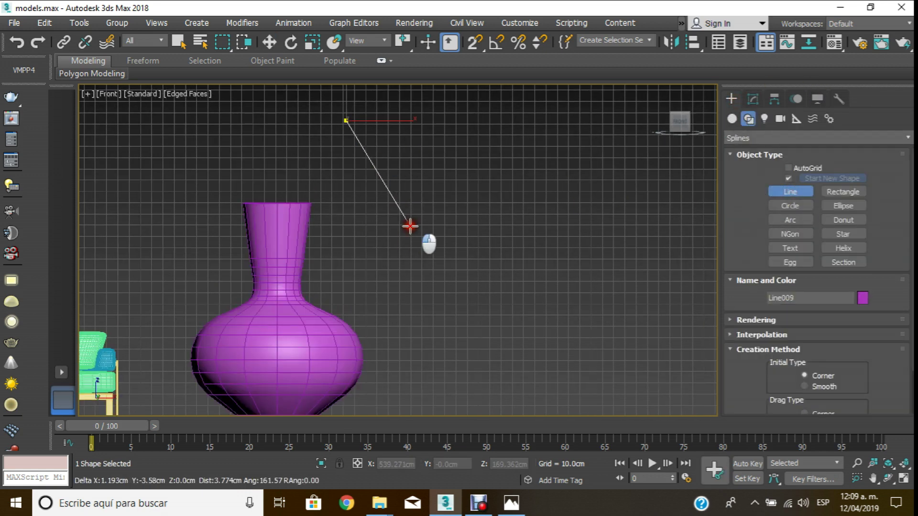
left_click_drag(416, 238, 415, 268)
left_click(407, 330)
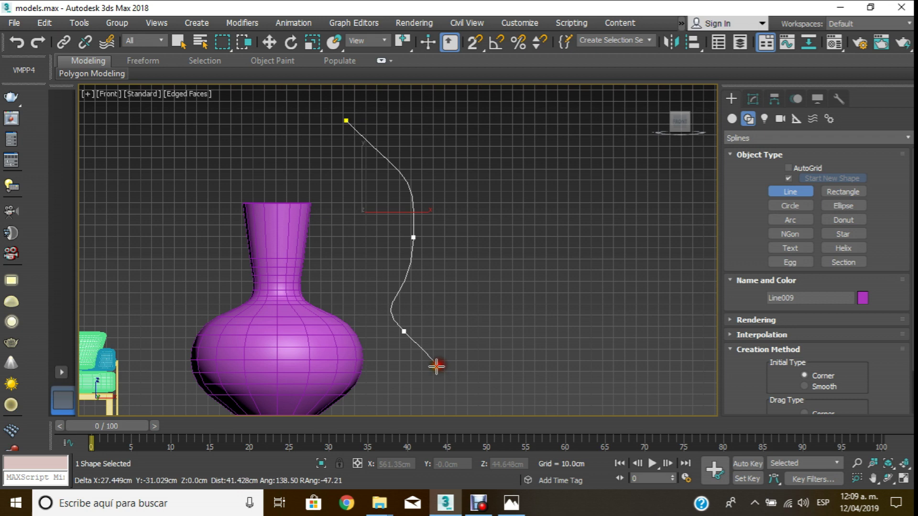
scroll(416, 303, "down", 3)
right_click(448, 301)
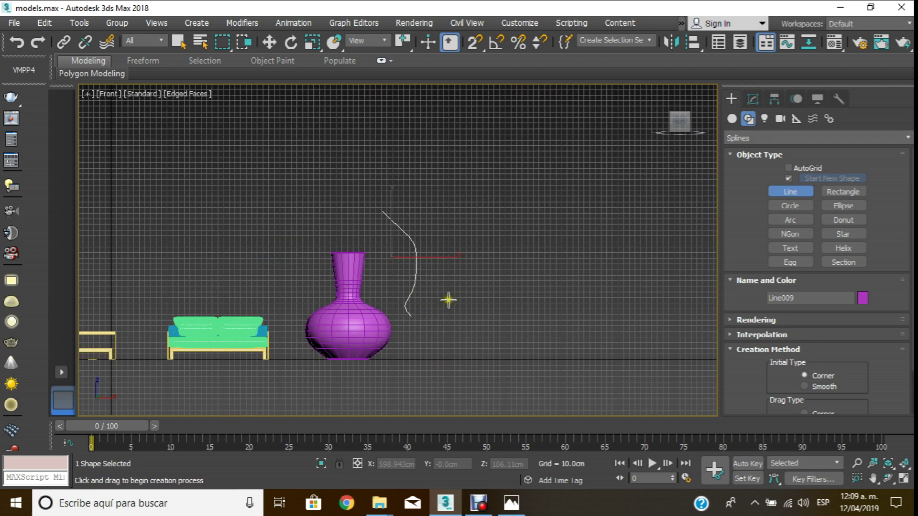
key("ctrl+z")
- Draw a curved stem line beside the vase, ending at floor level
scroll(392, 206, "up", 2)
left_click(384, 198)
left_click_drag(377, 249, 402, 235)
left_click_drag(417, 268, 420, 306)
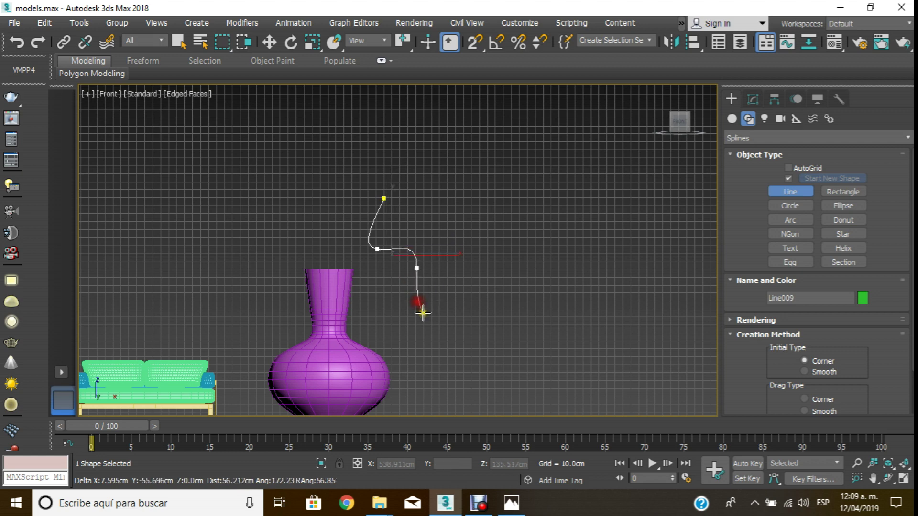
scroll(427, 296, "down", 3)
scroll(426, 325, "up", 3)
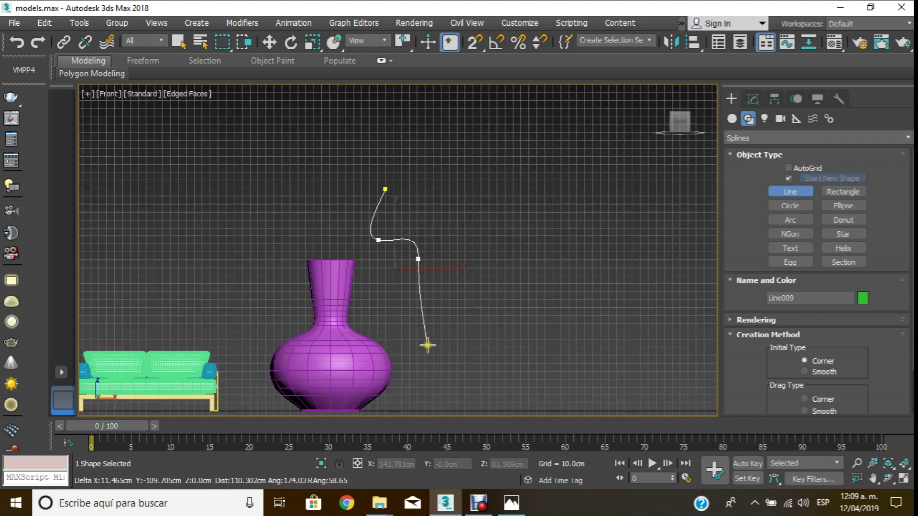
left_click(425, 408)
right_click(425, 408)
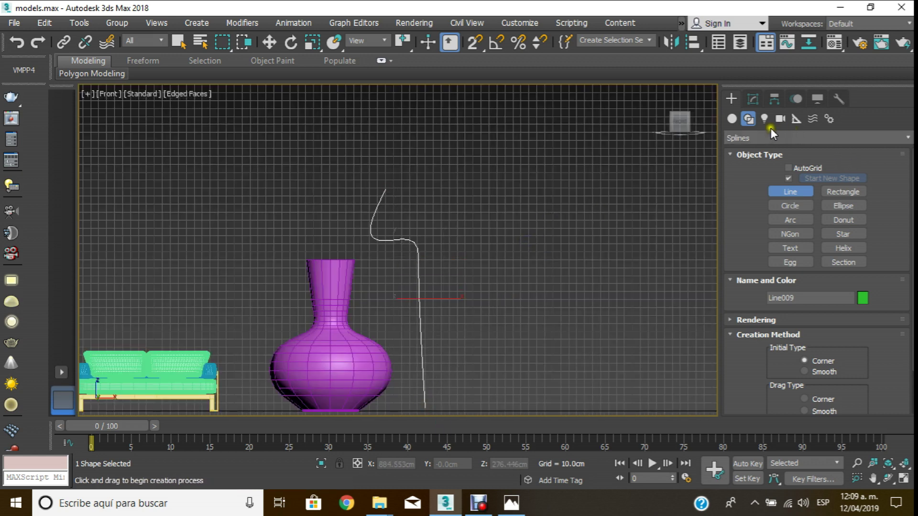
- Add a Sweep modifier to the stem line with an Ellipse built-in section
left_click(757, 94)
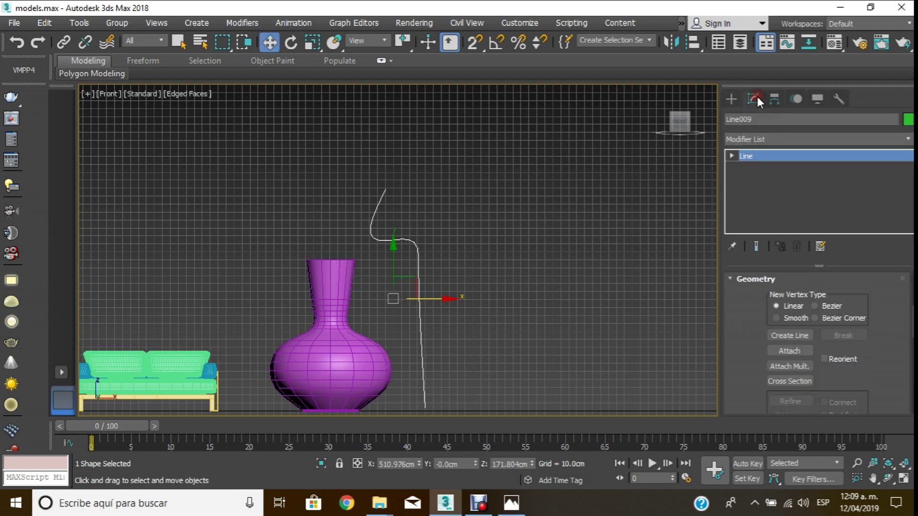
left_click(813, 139)
left_click_drag(909, 191, 911, 420)
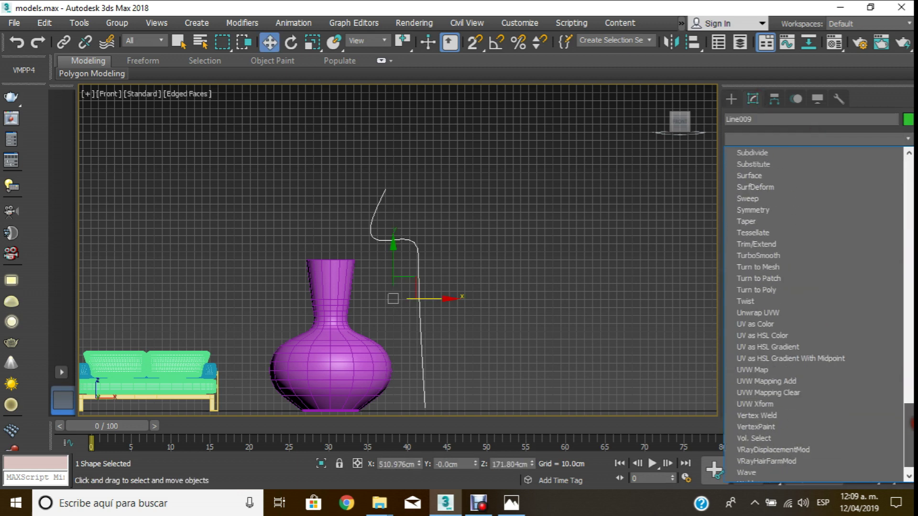
scroll(813, 311, "up", 2)
left_click(799, 282)
mouse_move(774, 301)
left_mouse_down()
mouse_move(773, 367)
mouse_move(797, 341)
mouse_move(769, 312)
left_mouse_up()
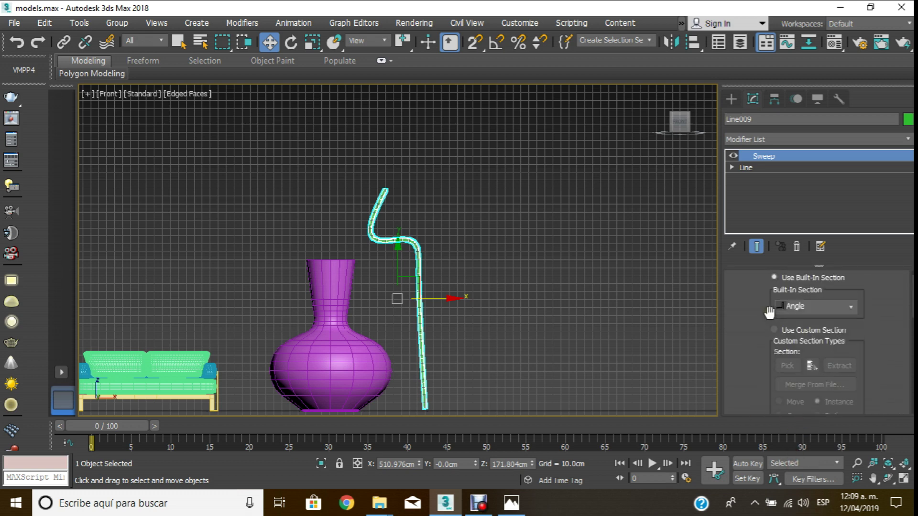
left_click(841, 303)
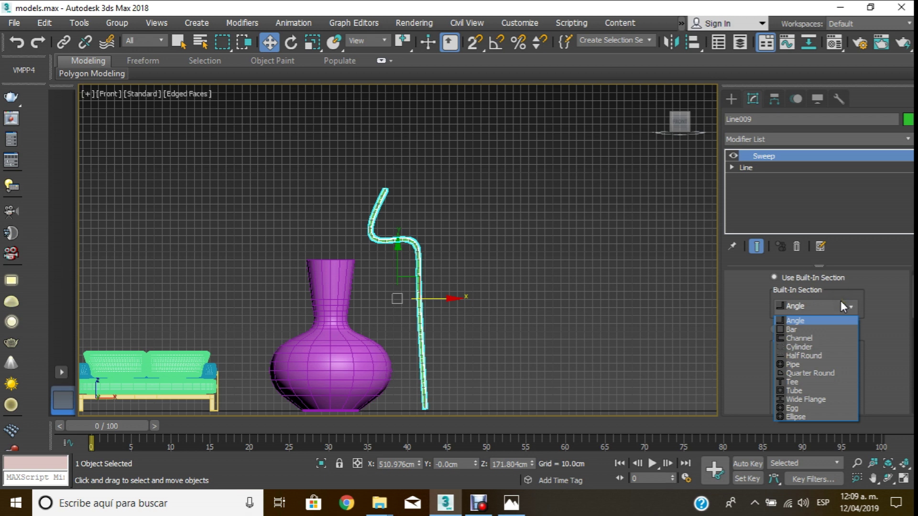
left_click(807, 415)
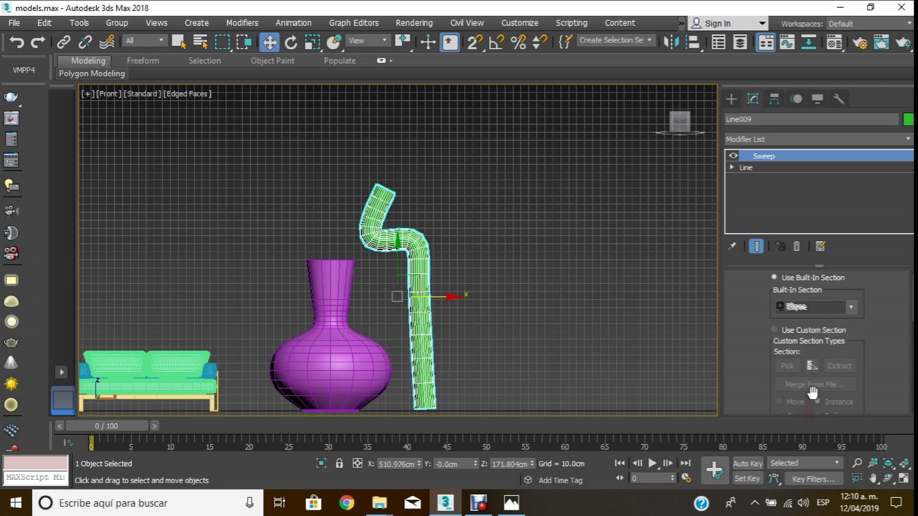
left_click_drag(771, 365, 782, 278)
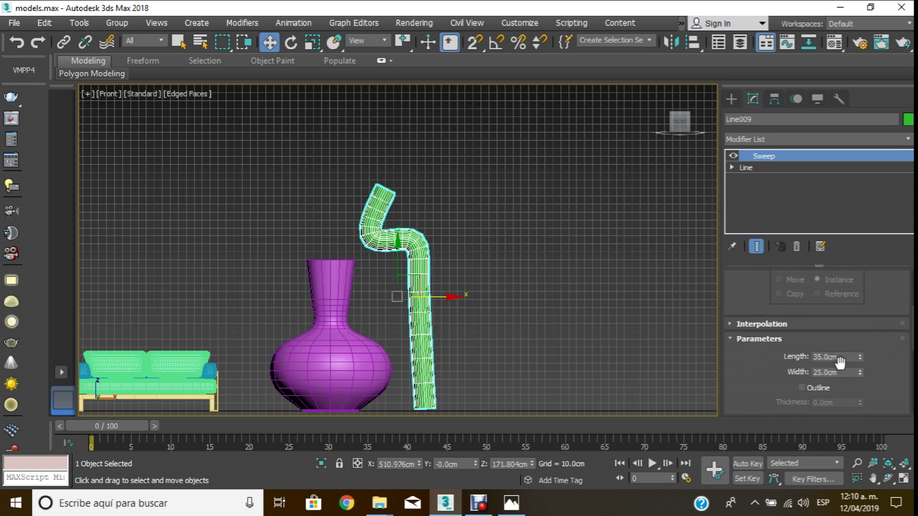
- Set the ellipse section Length and Width to 0.5cm
double_click(833, 357)
type("5")
key("Return")
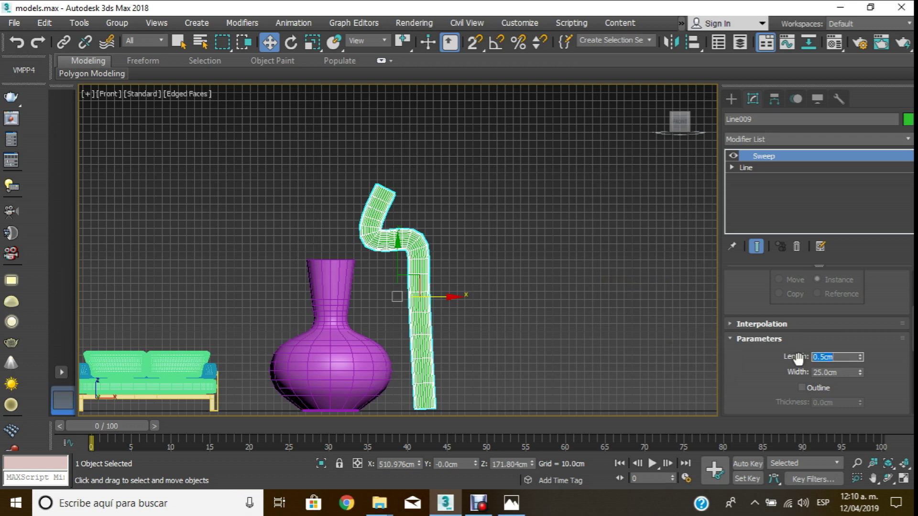
double_click(849, 373)
type("0.5")
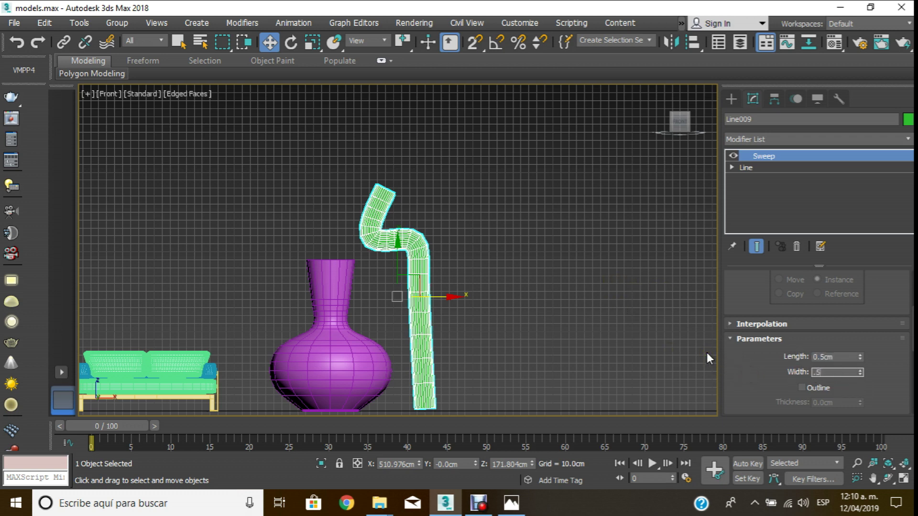
key("Return")
- Move the stem down into the vase neck, checking its position in the top view
left_click_drag(437, 301, 339, 240)
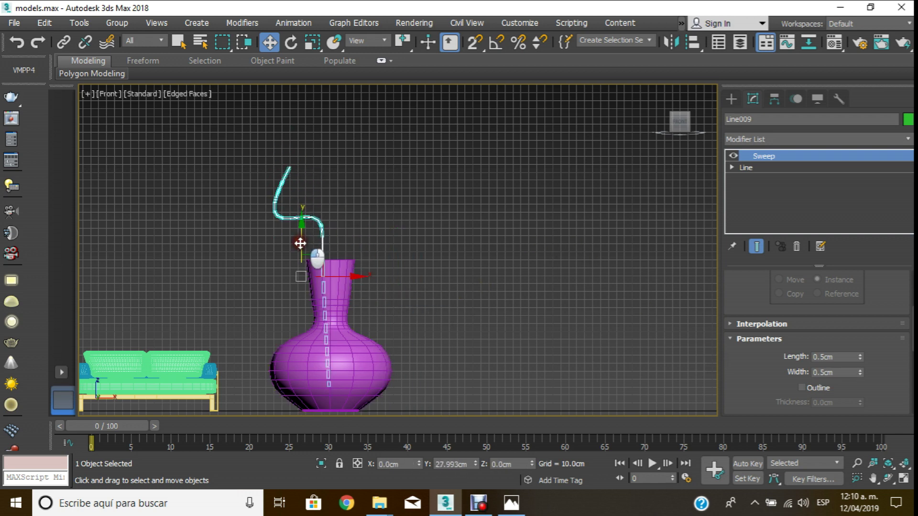
left_click_drag(299, 209, 311, 253)
key("t")
scroll(371, 242, "down", 10)
middle_click_drag(693, 211, 506, 219)
scroll(374, 245, "up", 8)
key("f")
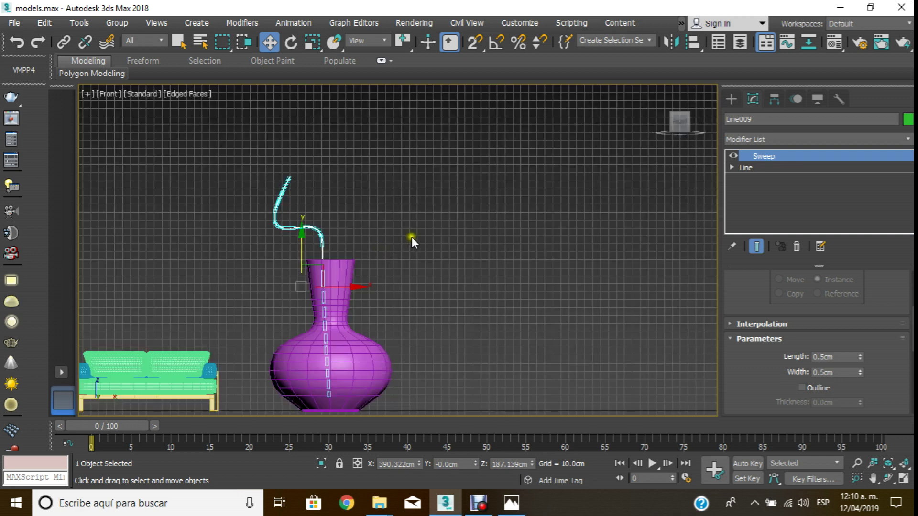
scroll(412, 237, "down", 3)
scroll(401, 249, "up", 3)
left_click(371, 293)
middle_click_drag(371, 292, 386, 292)
left_click(735, 100)
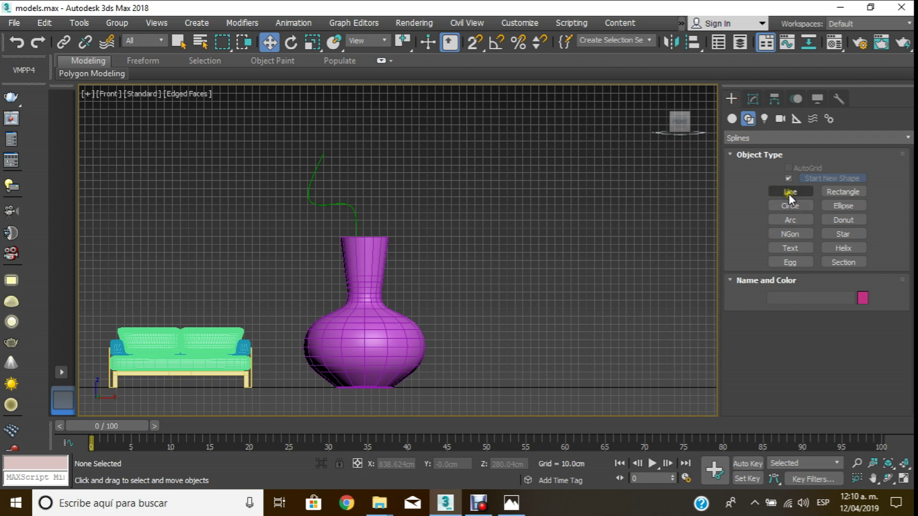
- Draw a second wavy Line spline from above the vase down into its neck
left_click(788, 193)
left_click(382, 151)
left_click(376, 178)
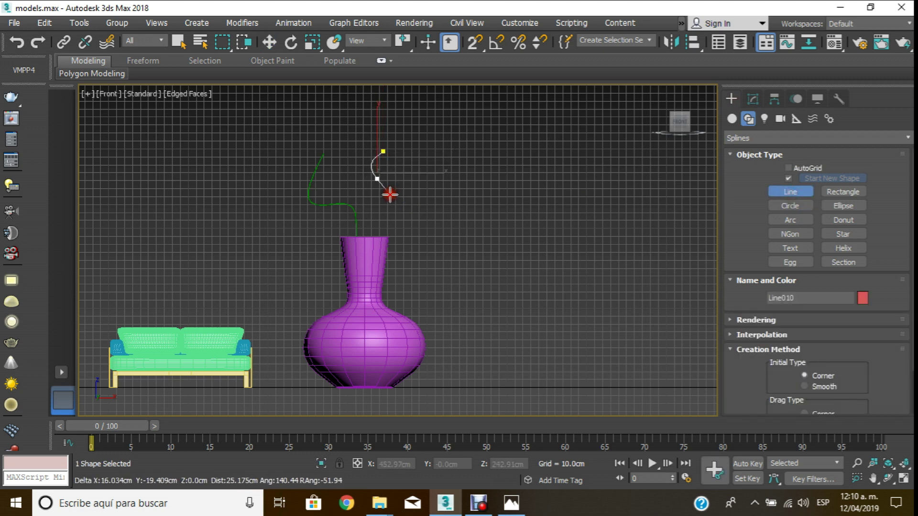
left_click(373, 206)
left_click(360, 225)
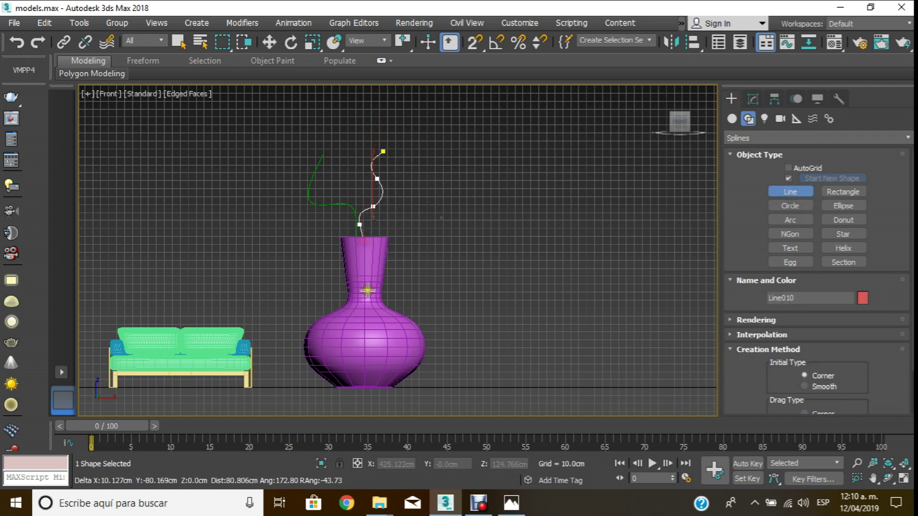
right_click(368, 384)
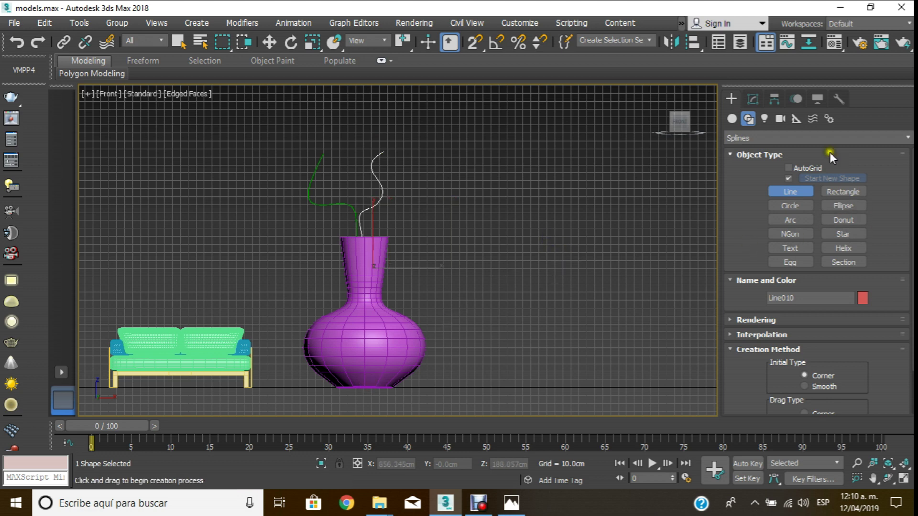
- Add a Sweep modifier to the new line with 0.5 cm section length and width
left_click(754, 102)
left_click(782, 136)
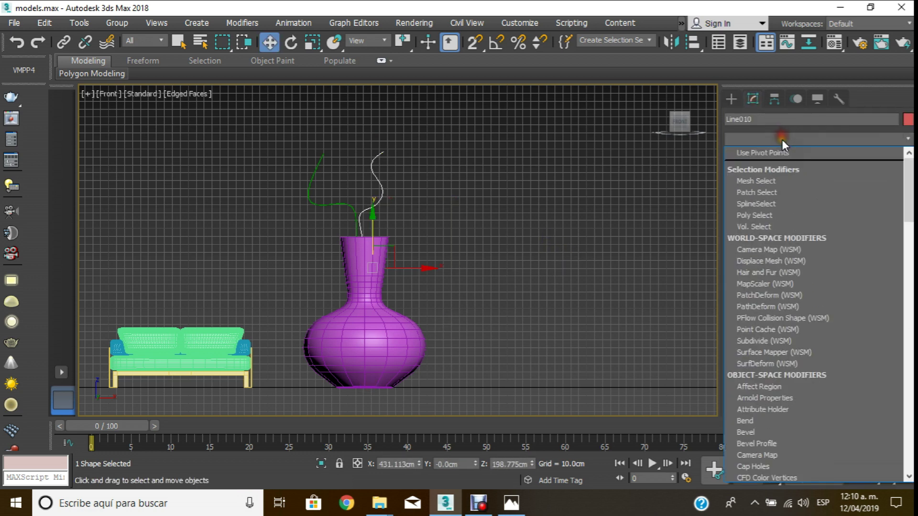
type("sw")
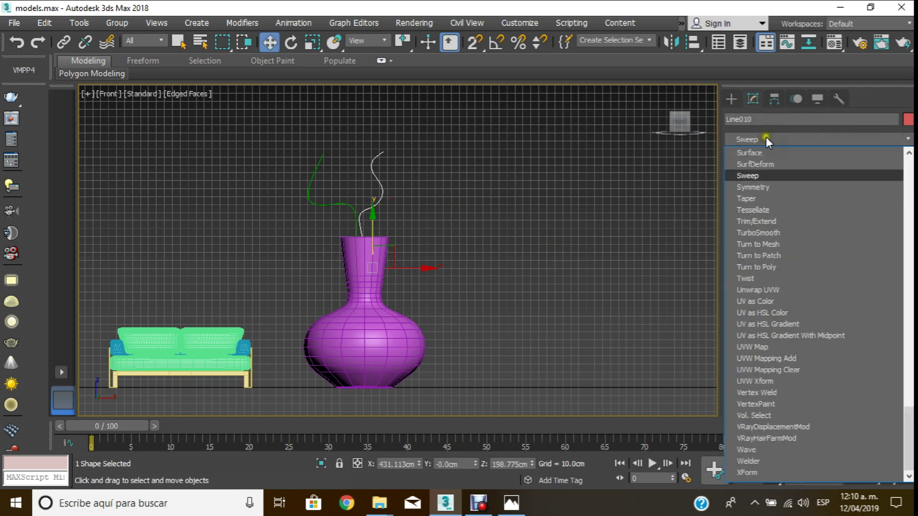
left_click(772, 175)
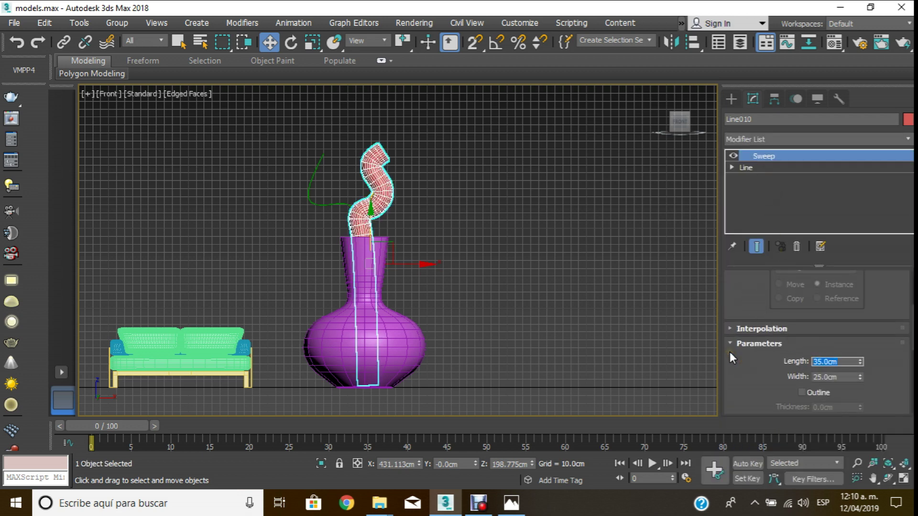
type(".5")
key("Tab")
type("0.5")
key("Return")
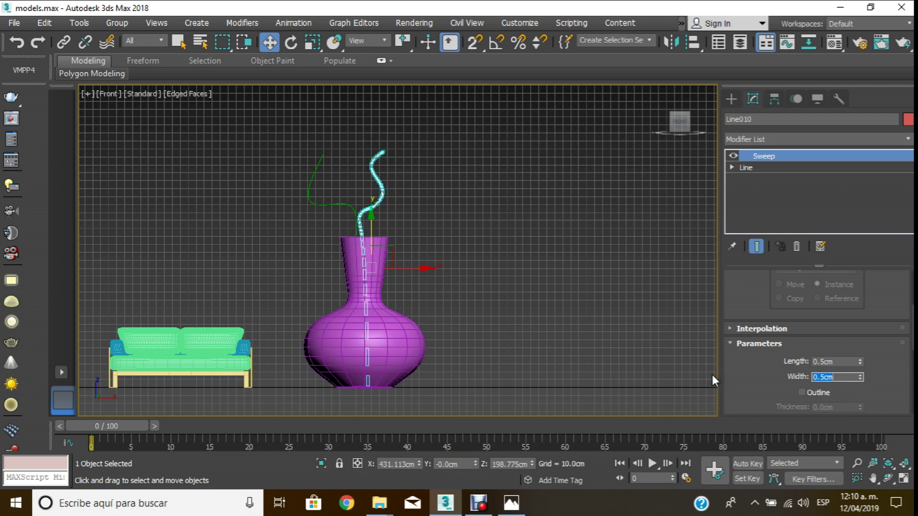
left_click(418, 204)
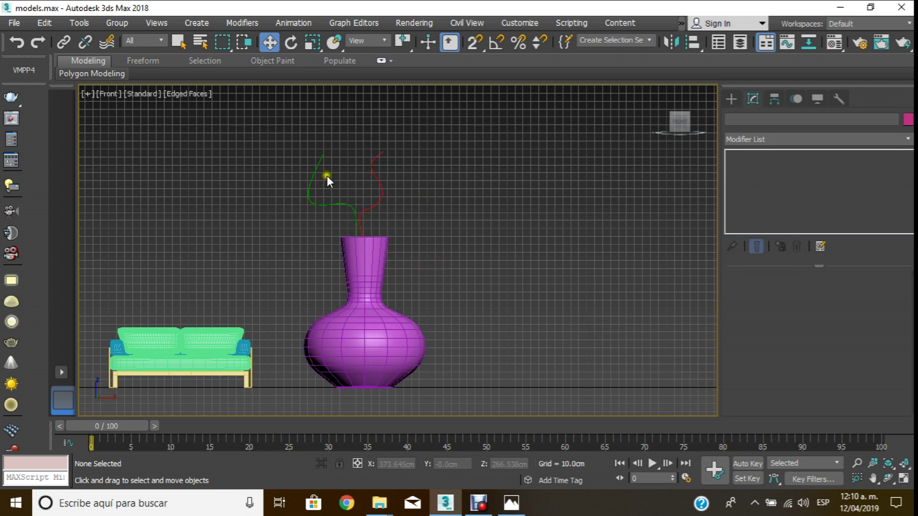
- In the Perspective view, select the vase and both stems together and zoom to them
key("p")
scroll(406, 227, "up", 3)
scroll(438, 215, "down", 5)
middle_click_drag(437, 216, 436, 249)
scroll(455, 234, "up", 3)
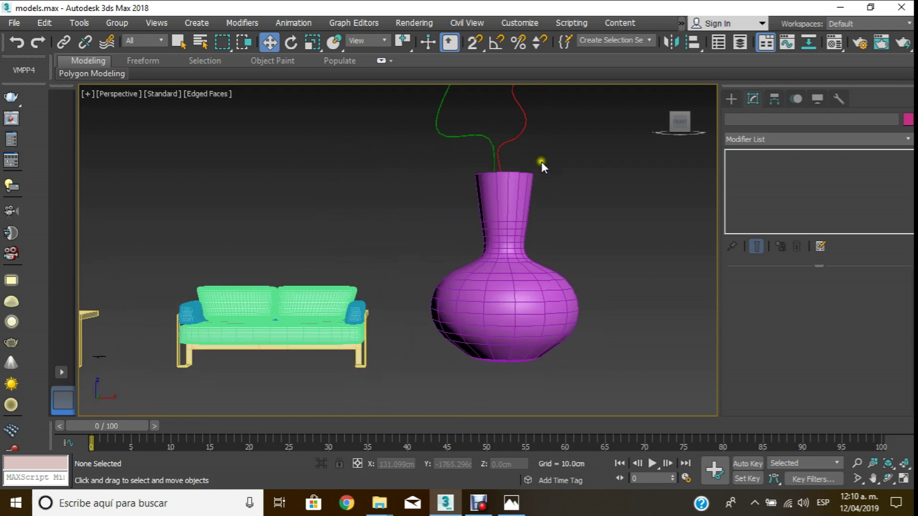
scroll(486, 189, "up", 2)
scroll(439, 136, "down", 8)
left_click_drag(504, 237, 505, 239)
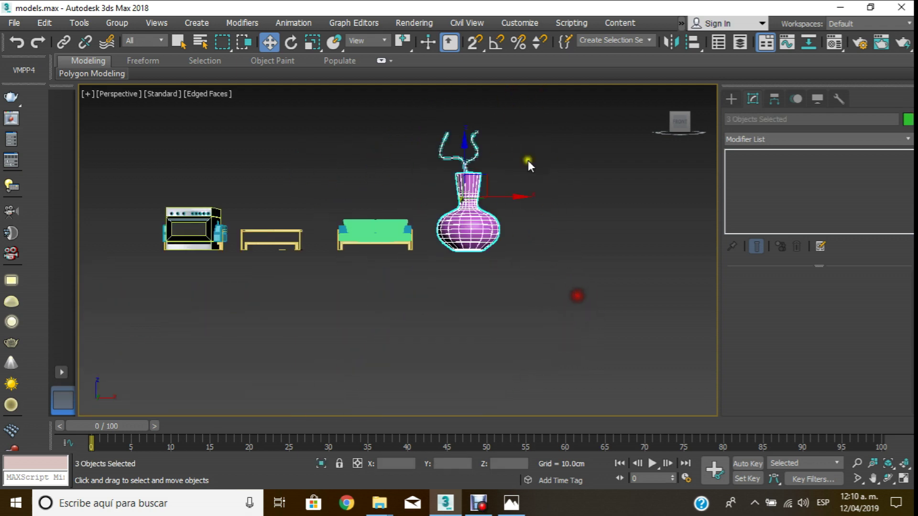
key("z")
- Scale the vase and stems down uniformly, undoing an accidental flattening
key("r")
middle_click_drag(343, 209, 391, 156)
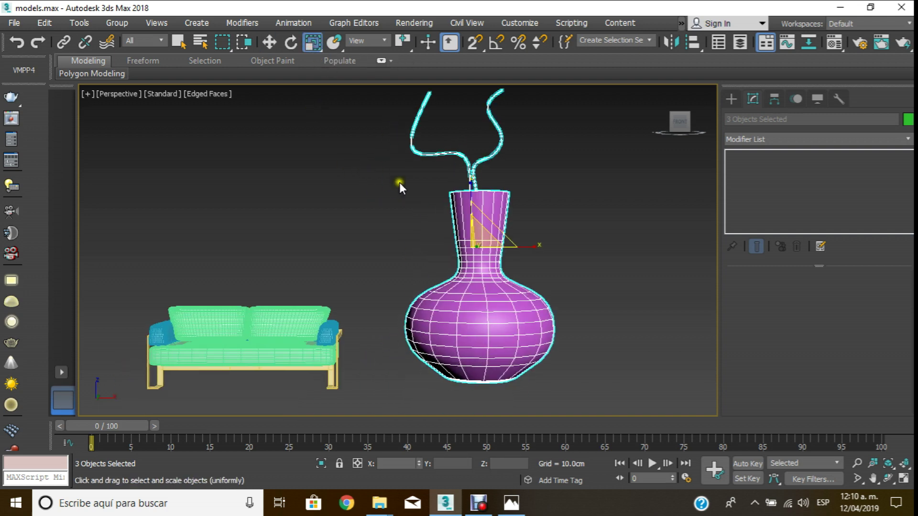
left_click_drag(473, 235, 453, 394)
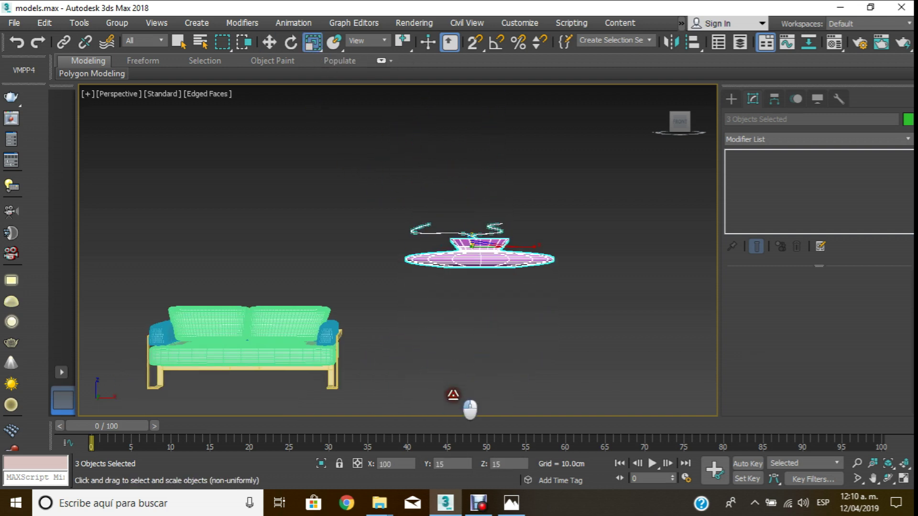
right_click(460, 352)
left_click_drag(483, 239, 365, 466)
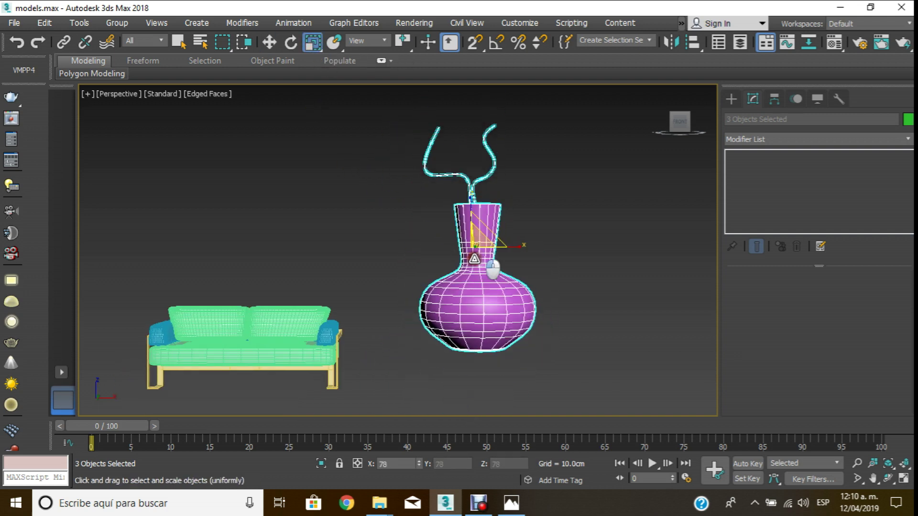
key("d")
key("f")
scroll(423, 319, "up", 3)
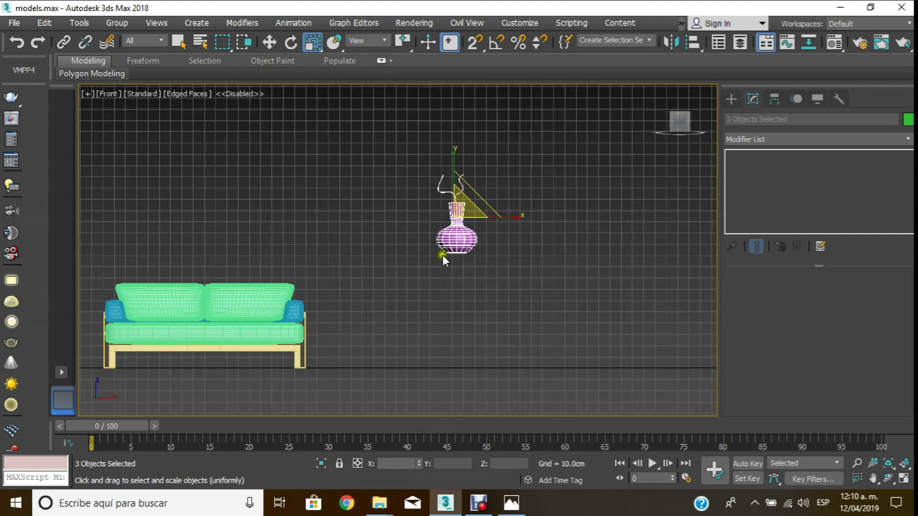
left_click_drag(470, 208, 481, 265)
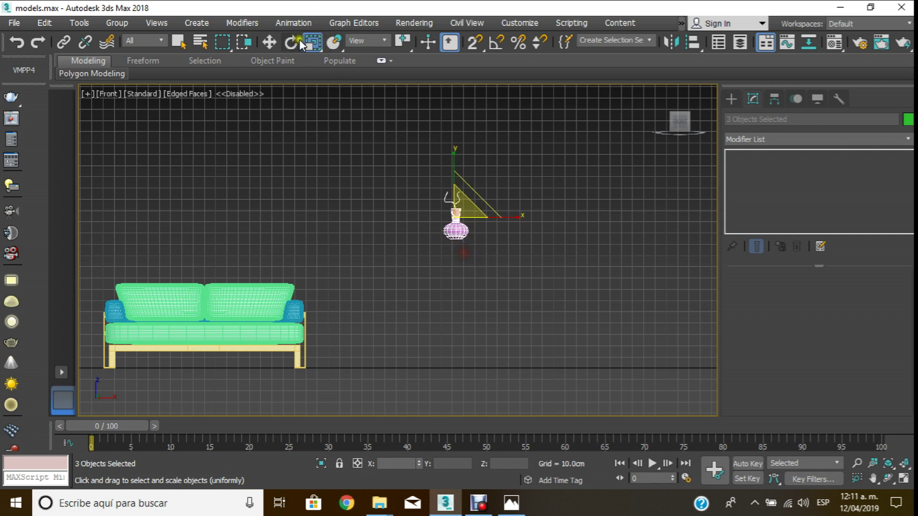
- Move the small vase group left and down to floor level beside the sofa
left_click(269, 42)
left_click_drag(506, 218, 231, 224)
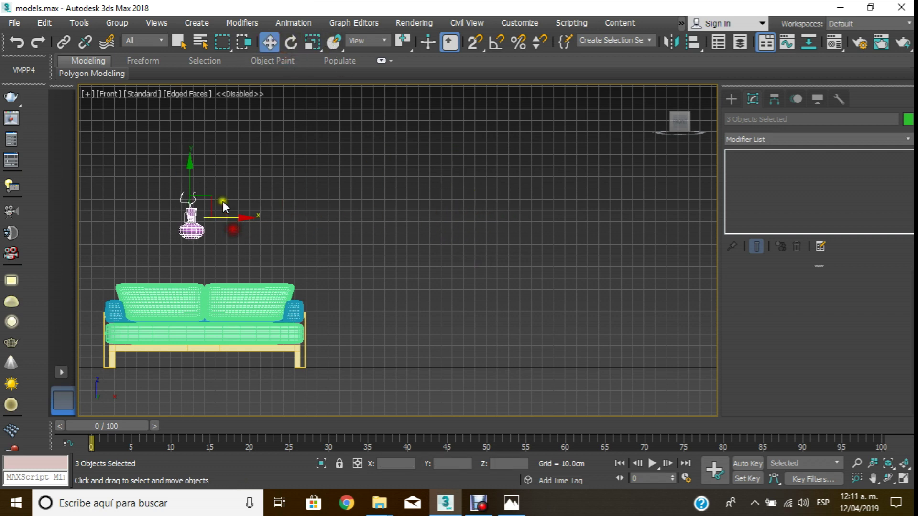
mouse_move(186, 175)
left_mouse_down()
mouse_move(231, 302)
mouse_move(555, 329)
left_mouse_up()
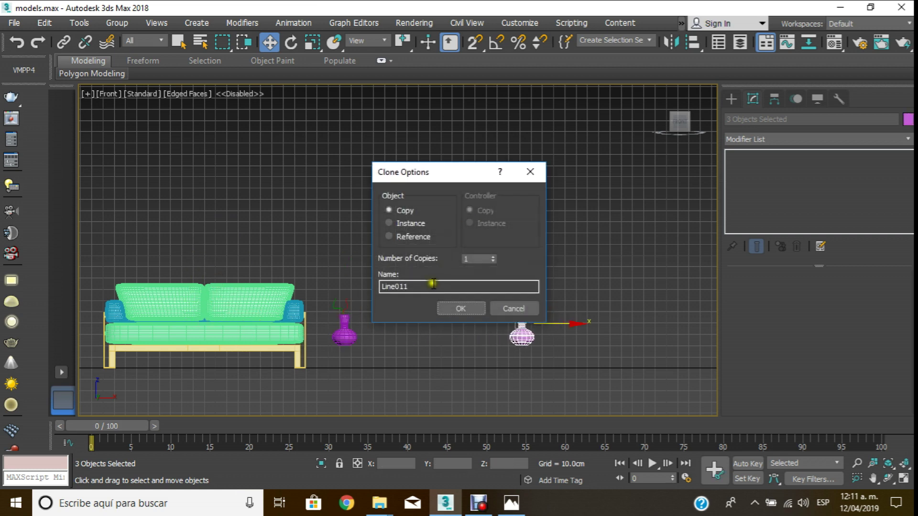
- Make an independent Copy of the vase group, enlarge it and raise it onto the floor
left_click(450, 309)
left_click(312, 42)
left_click_drag(531, 287, 596, 119)
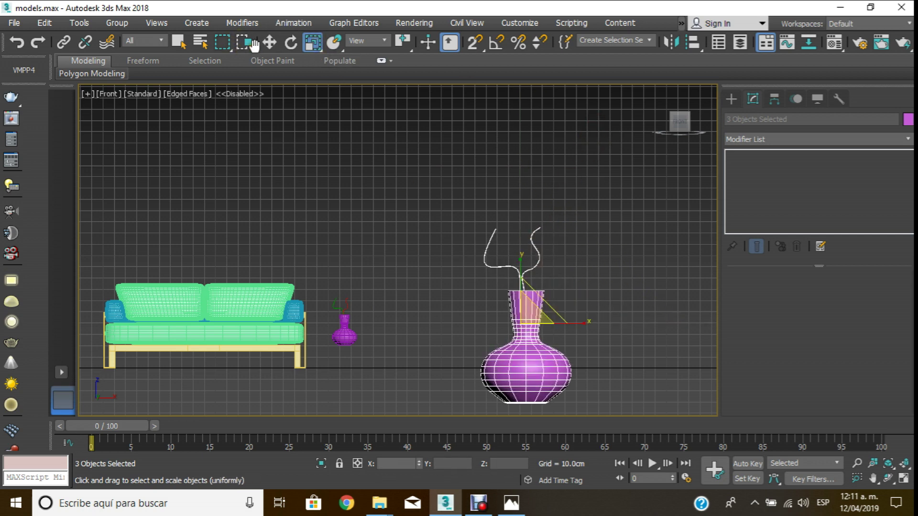
left_click(269, 42)
left_click_drag(524, 299, 531, 265)
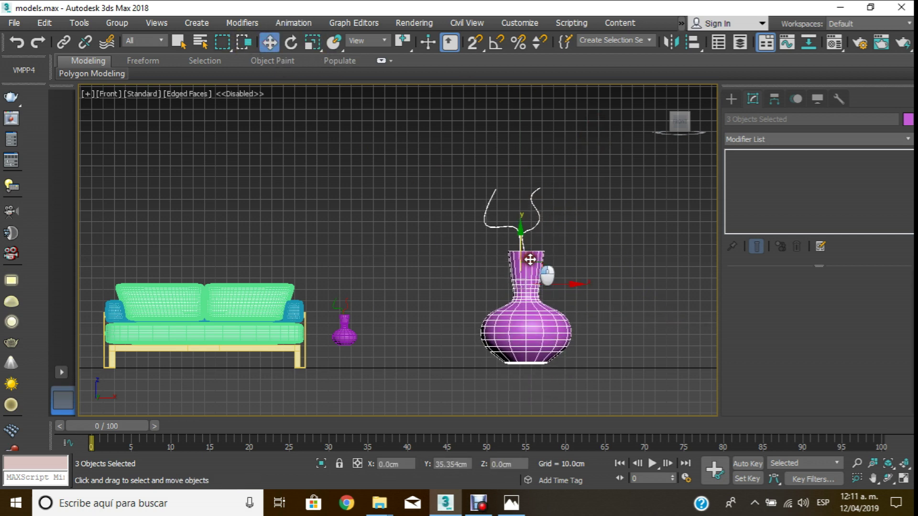
- In the Perspective view, orbit around the sofa and both vases to inspect them
key("p")
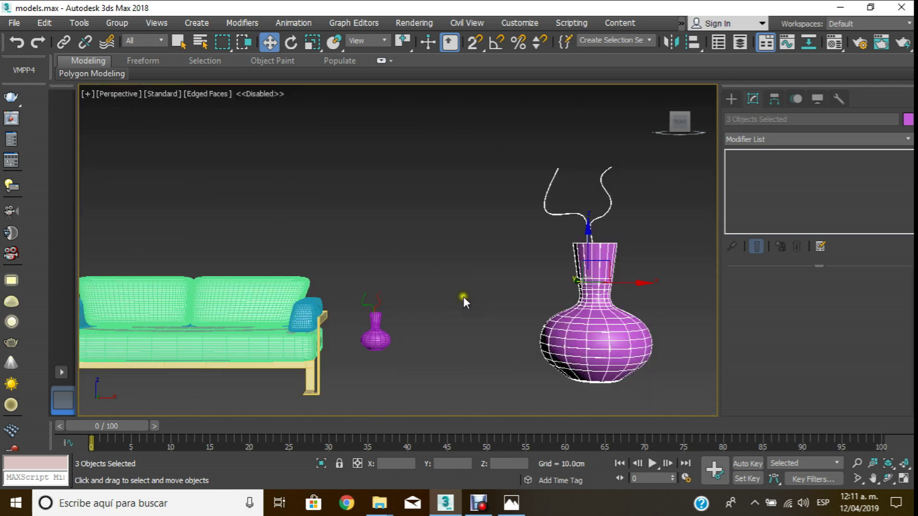
middle_click_drag(464, 293, 547, 304)
left_click(890, 479)
mouse_move(573, 308)
left_mouse_down()
mouse_move(437, 313)
mouse_move(324, 266)
mouse_move(387, 271)
mouse_move(401, 221)
mouse_move(396, 227)
left_mouse_up()
middle_click_drag(396, 230, 405, 232)
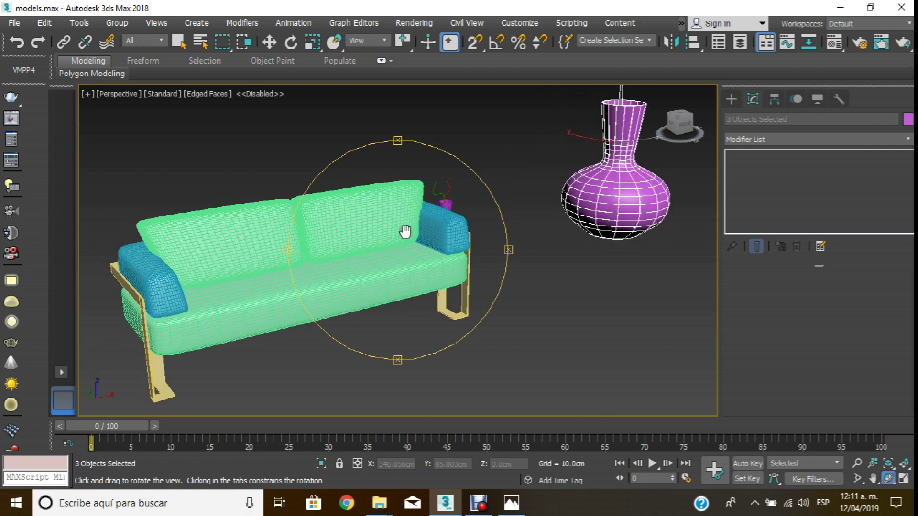